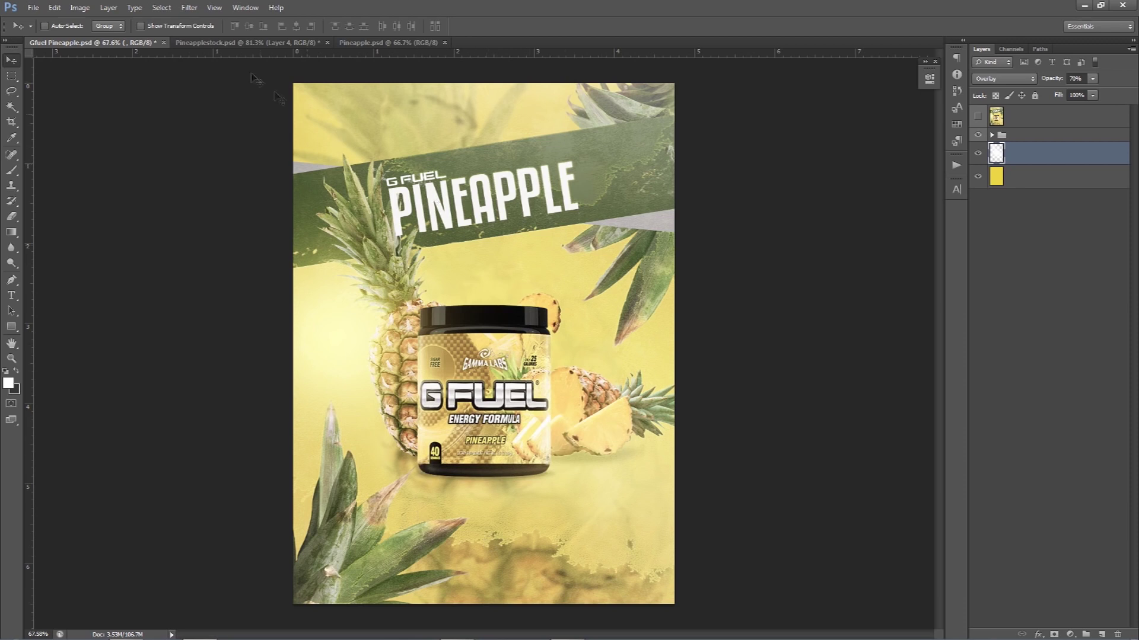
Step: Glance at Pineapplestock.psd, then hide the poster's artwork group and texture layer
click(209, 42)
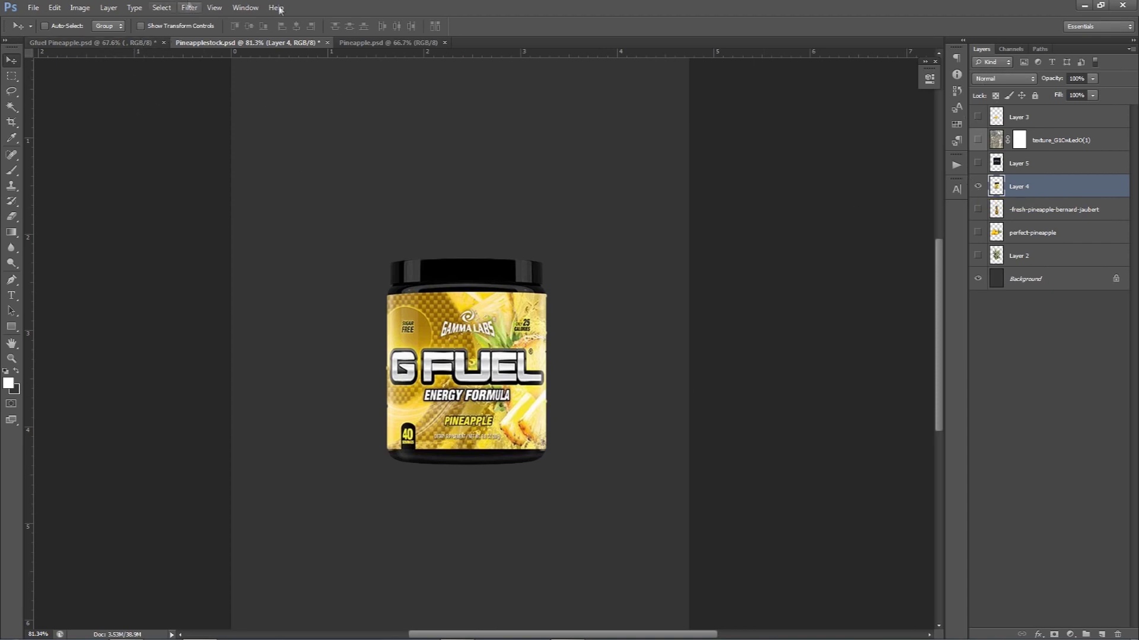
click(141, 43)
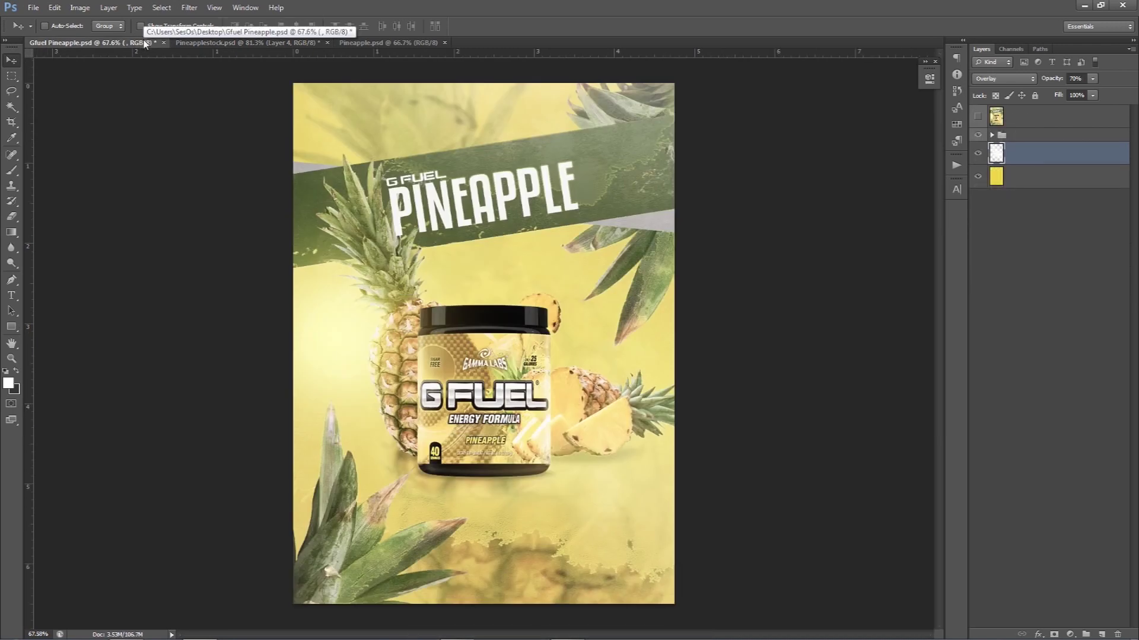
click(1005, 136)
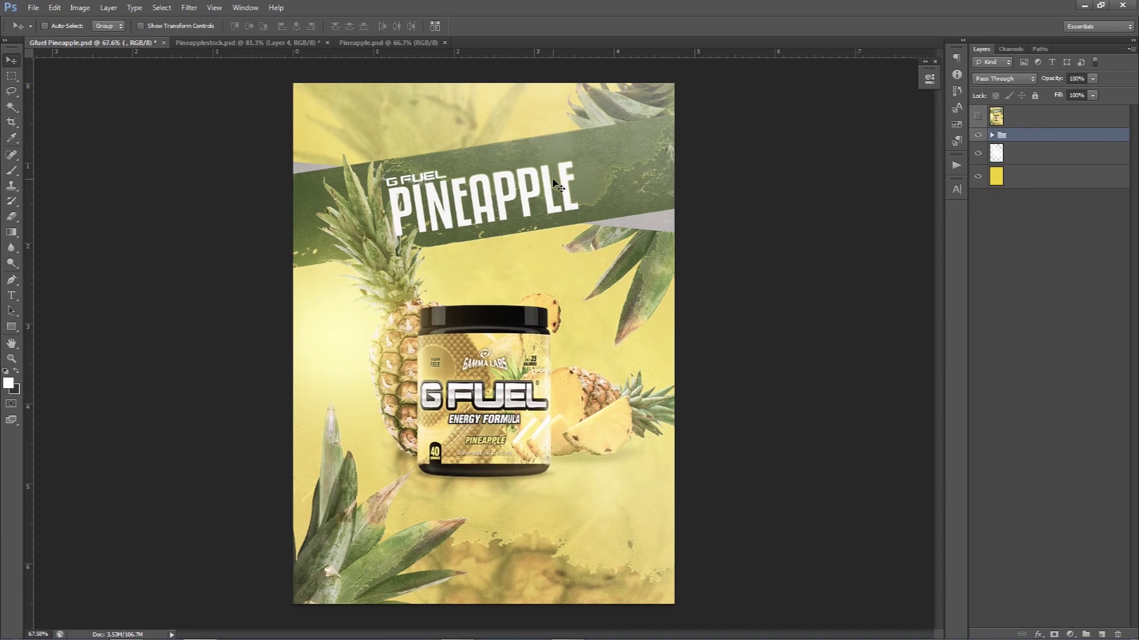
drag(977, 136, 978, 153)
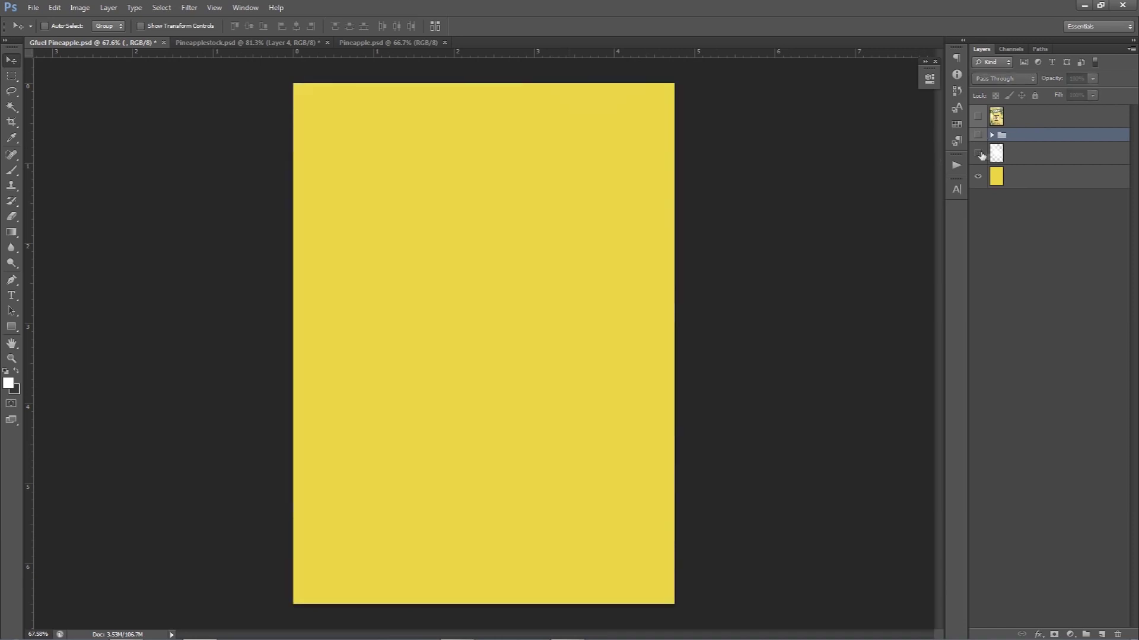
Step: Sample the canvas yellow as the foreground colour, hex ead748 (R234 G215 B72)
click(1029, 177)
click(8, 383)
click(508, 248)
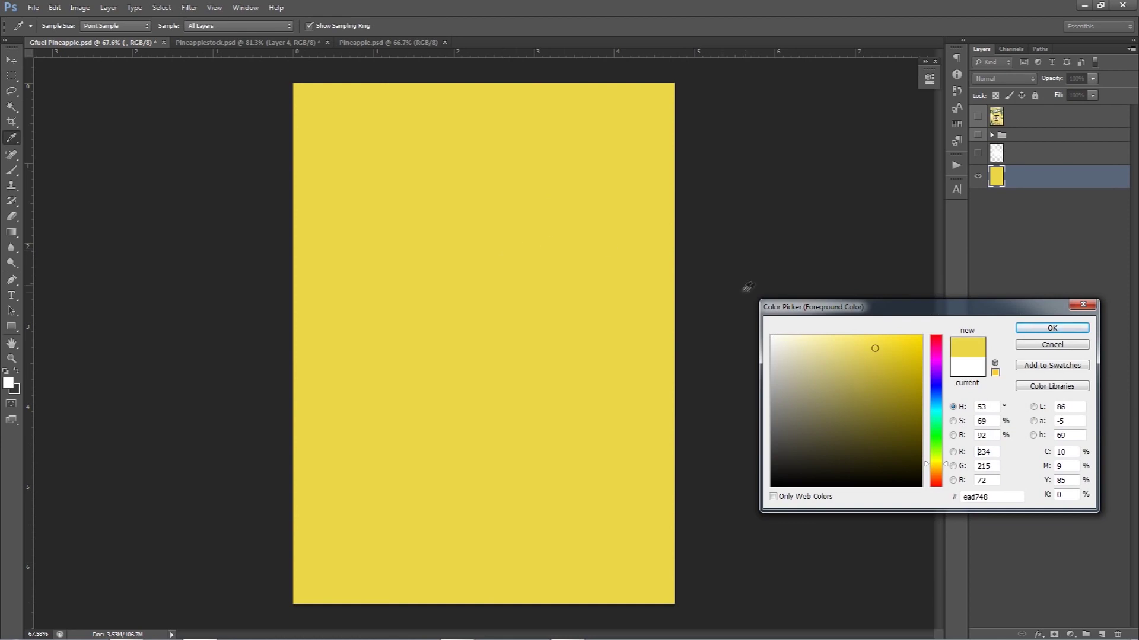
drag(805, 312, 698, 198)
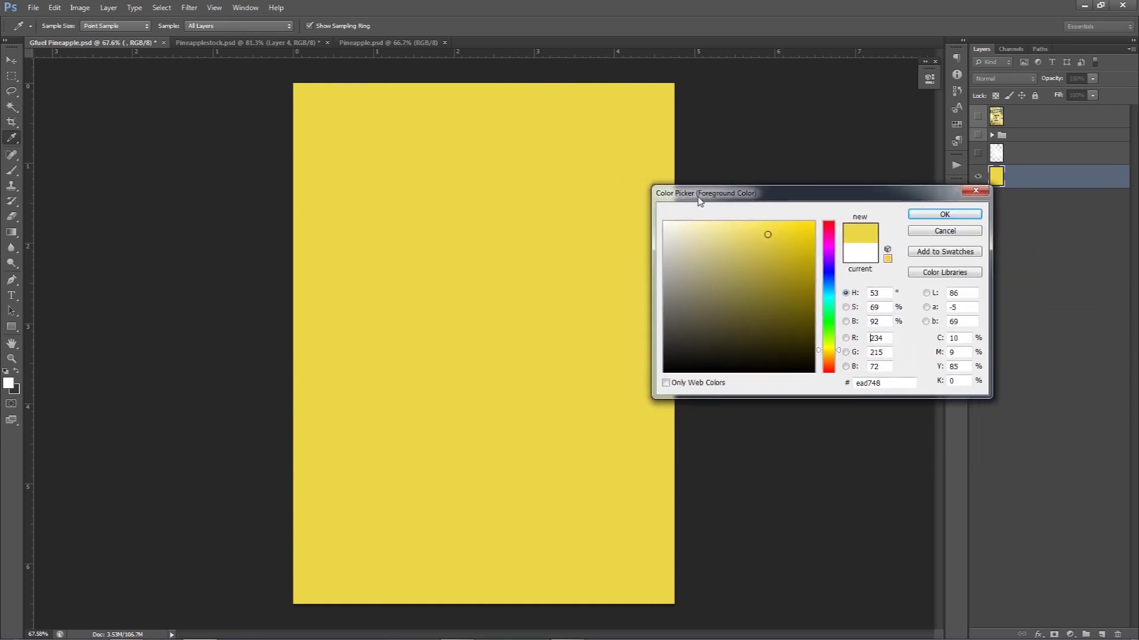
double_click(886, 383)
click(944, 214)
key(v)
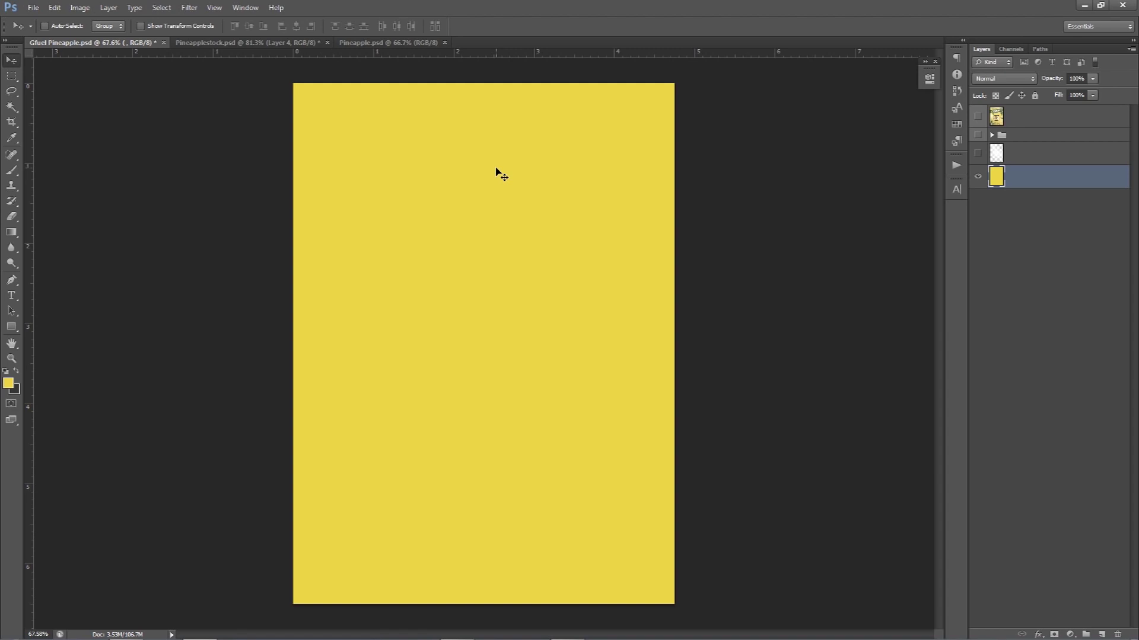
Step: Preview the existing overlay texture layer, then add a new empty layer
click(977, 153)
click(1023, 154)
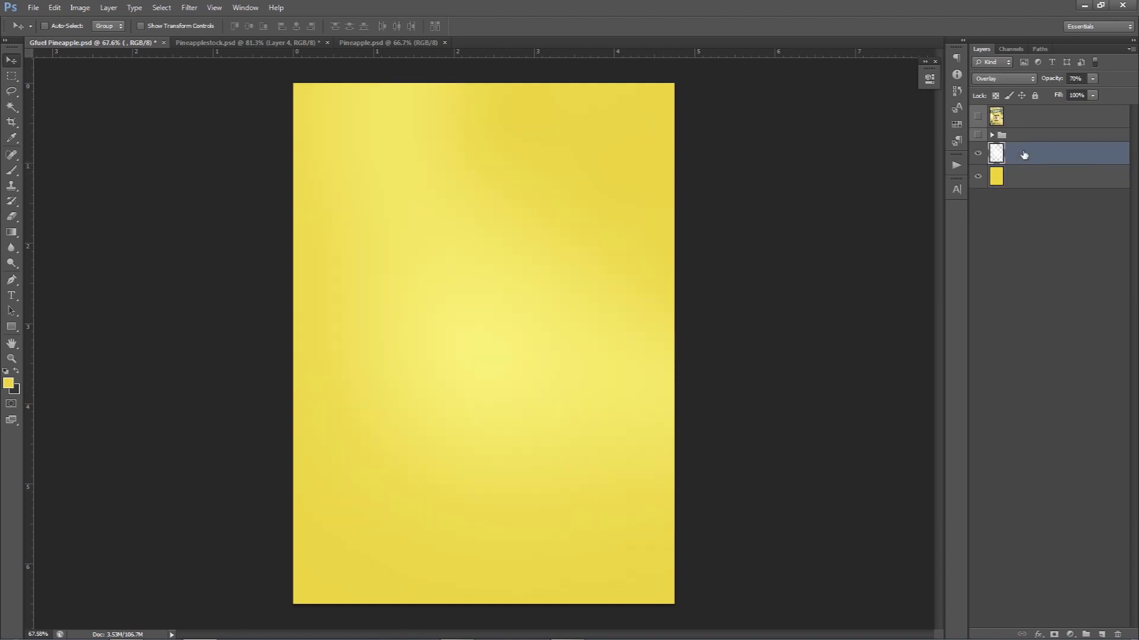
click(977, 153)
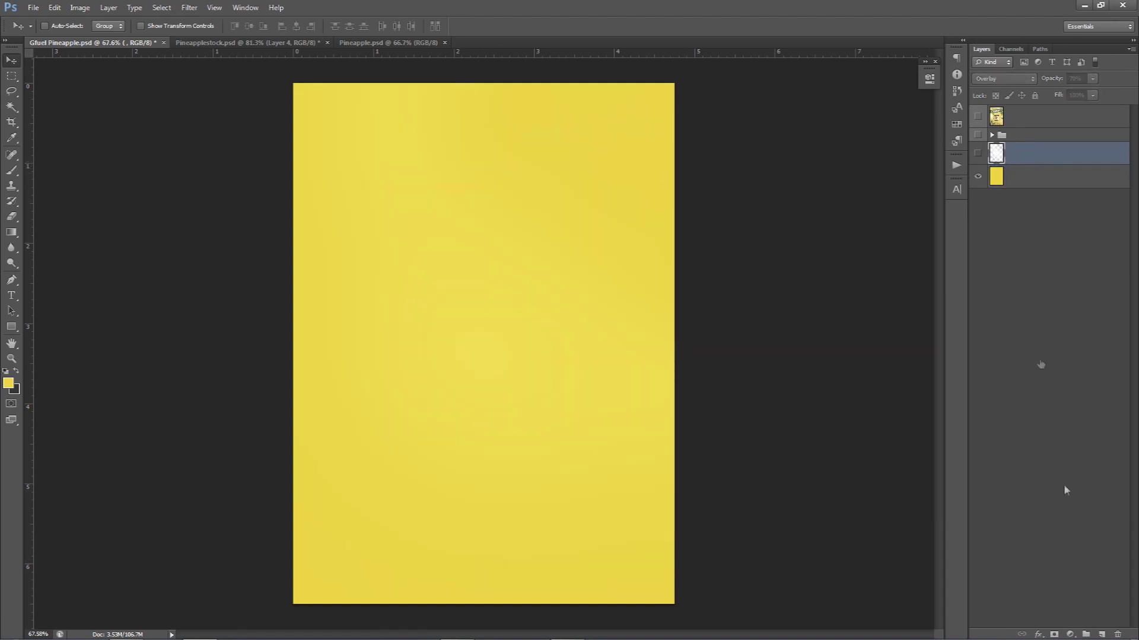
click(1101, 634)
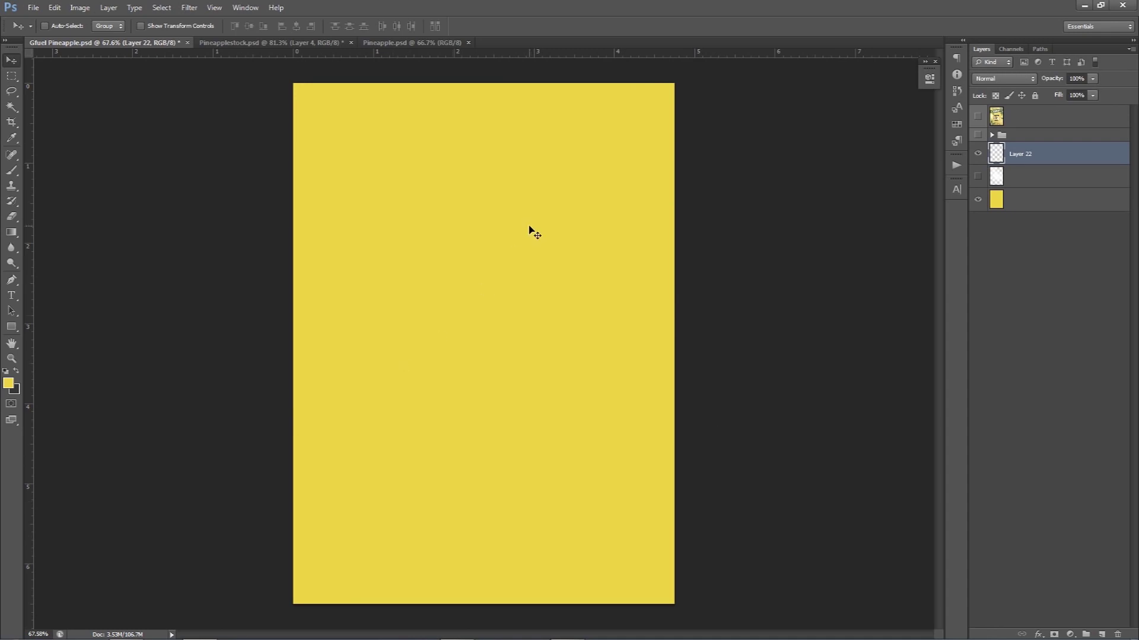
Step: Paint a broad white diagonal band with a soft ~695 px brush
key(b)
right_click(518, 208)
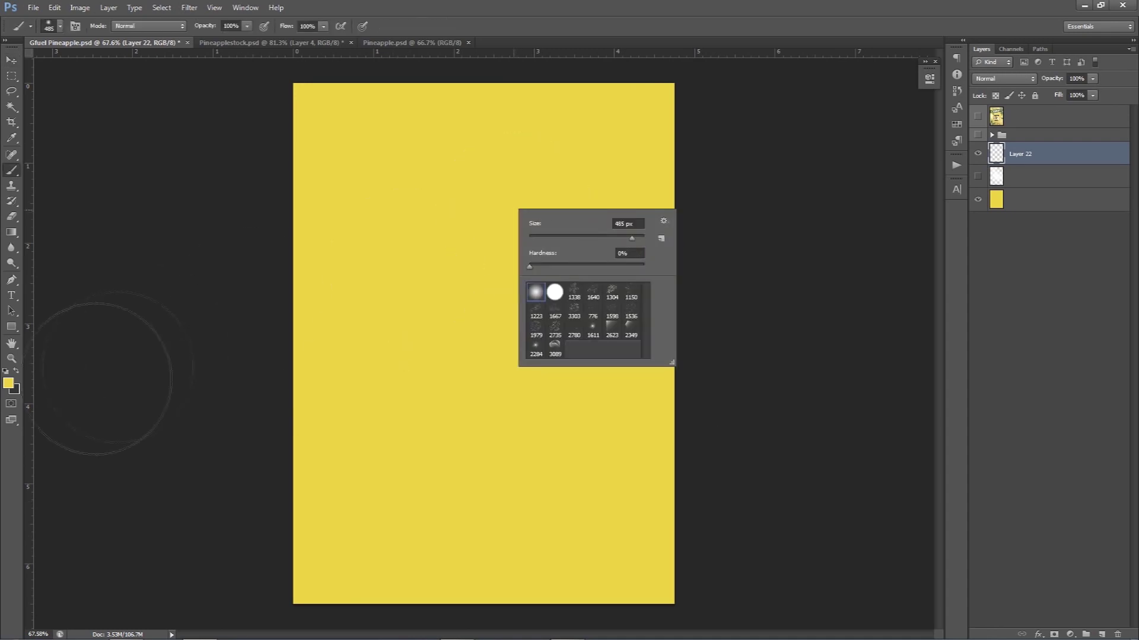
click(8, 383)
click(663, 221)
click(944, 215)
drag(469, 179, 405, 161)
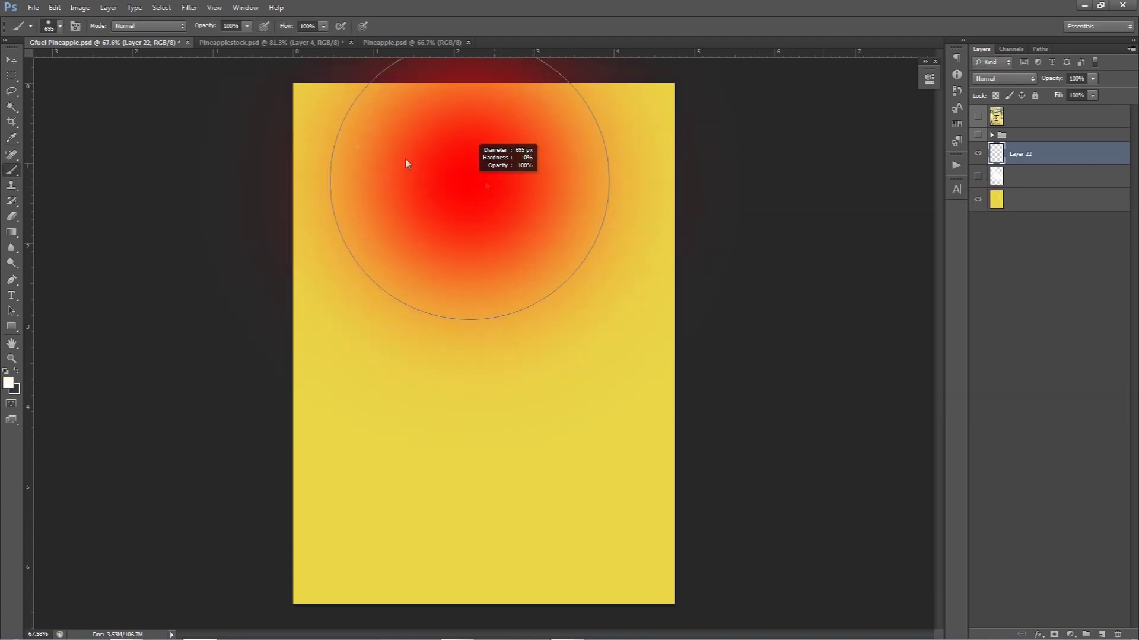
drag(320, 101, 812, 546)
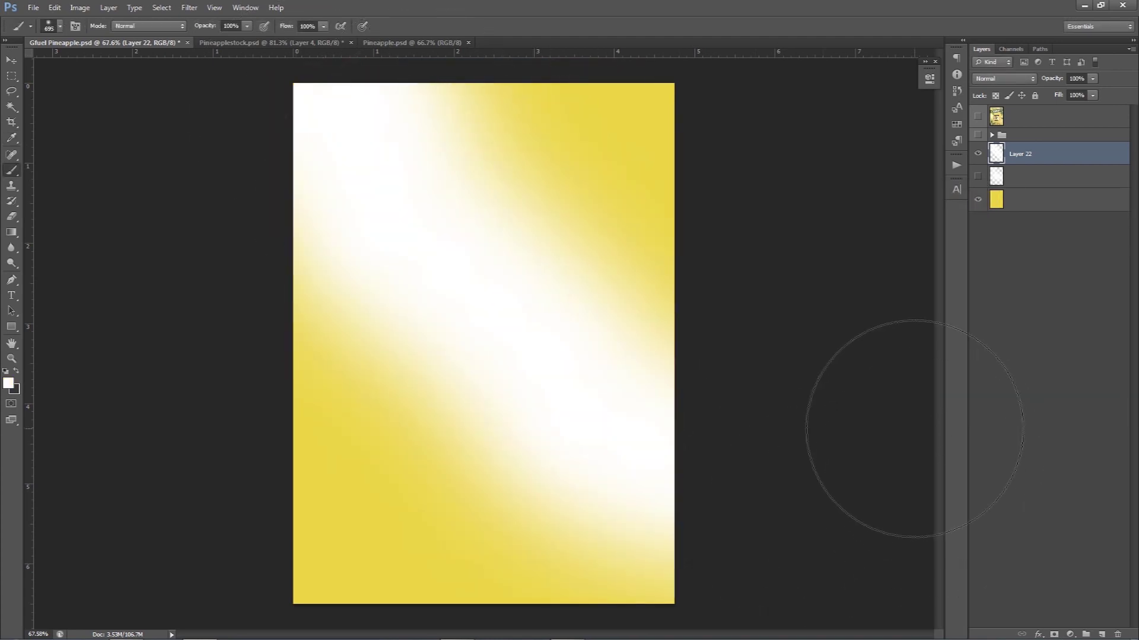
drag(623, 267, 478, 203)
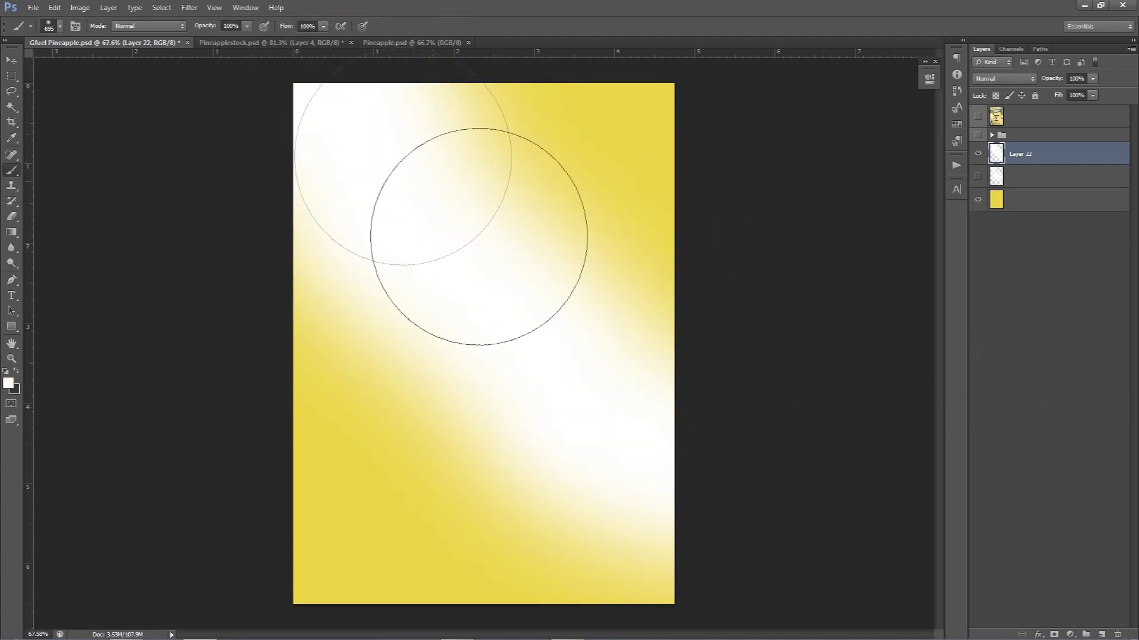
Step: Set the painted layer's blend mode to Overlay
click(1002, 78)
click(990, 227)
click(1077, 78)
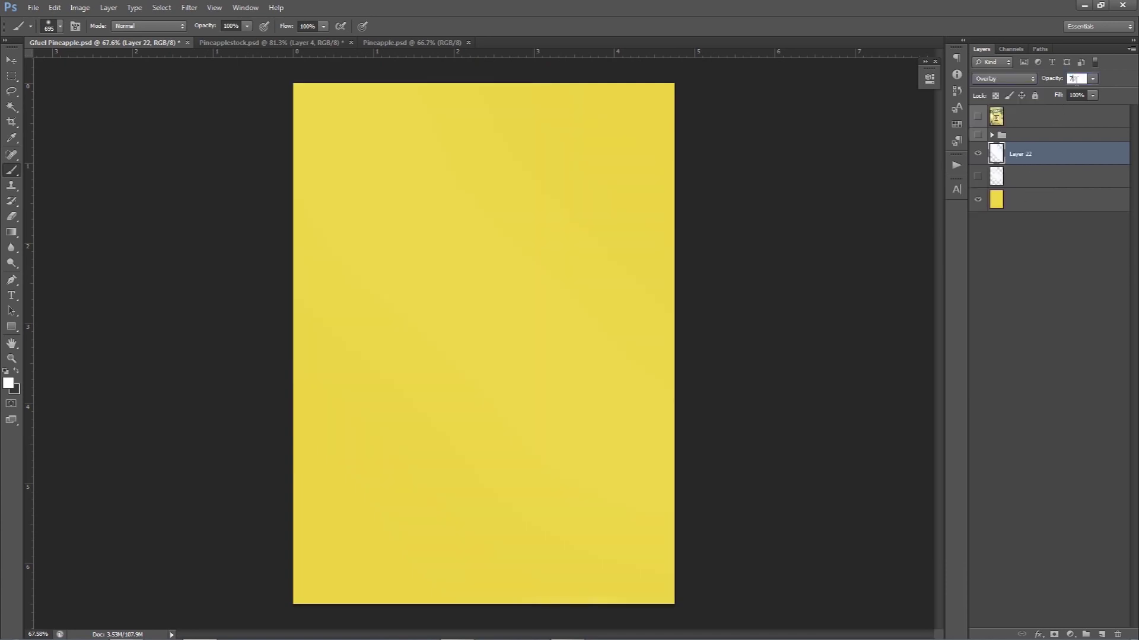
text(70)
Step: Delete the painted test layer and restore the original 70% overlay layer
click(978, 153)
click(978, 176)
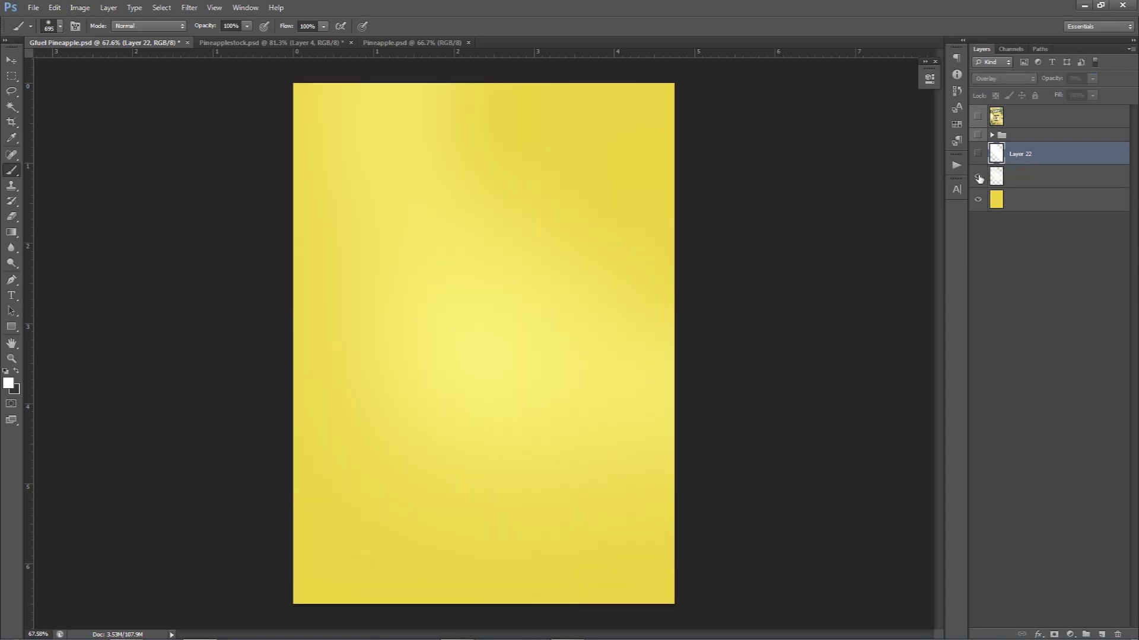
key(Delete)
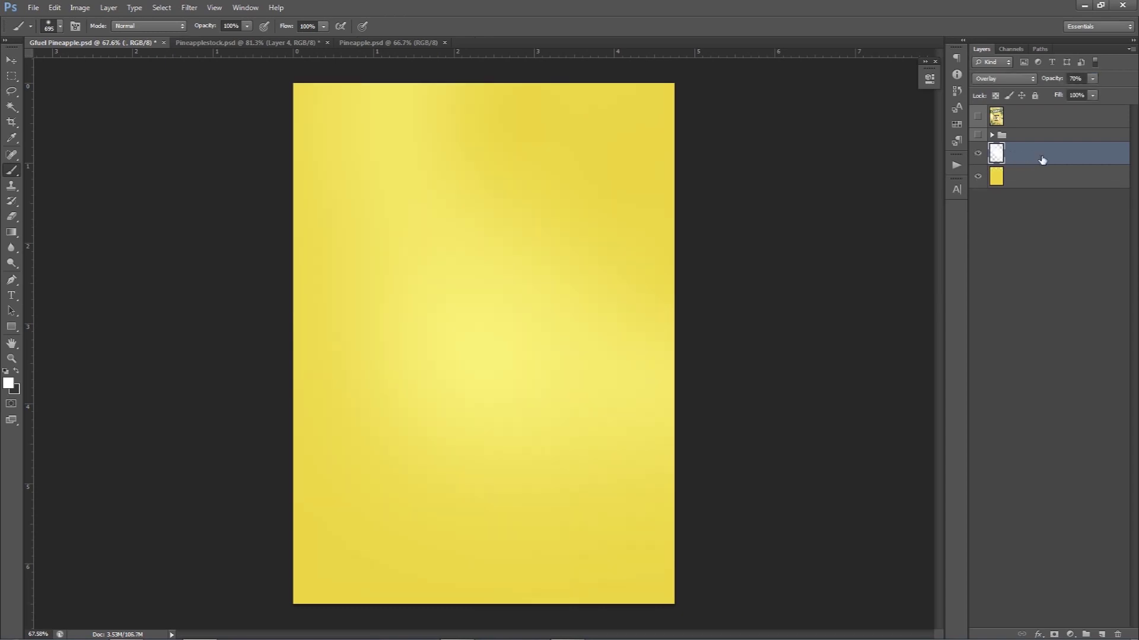
key(v)
key(ctrl+semicolon)
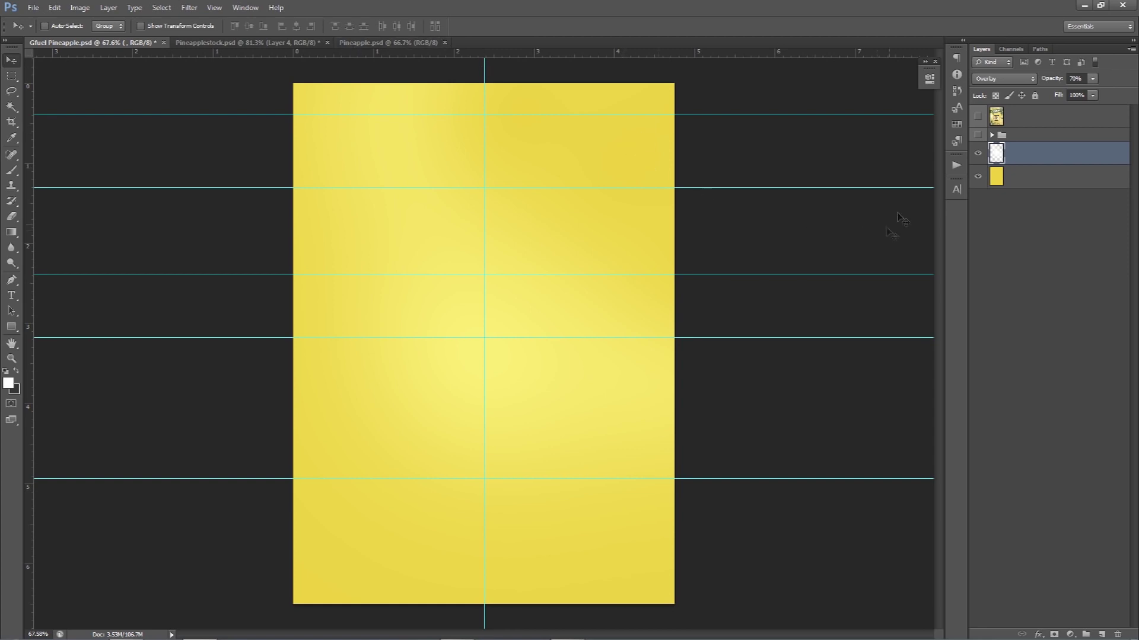
Step: Briefly show and re-hide the artwork group, then go to Pineapplestock.psd
click(978, 135)
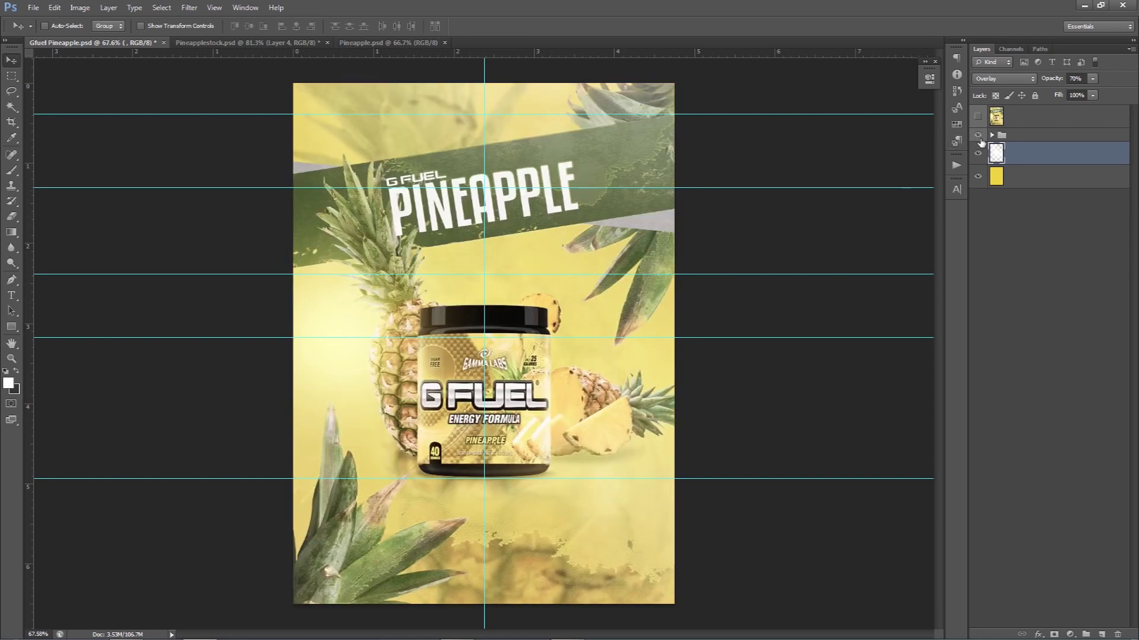
click(978, 135)
click(243, 43)
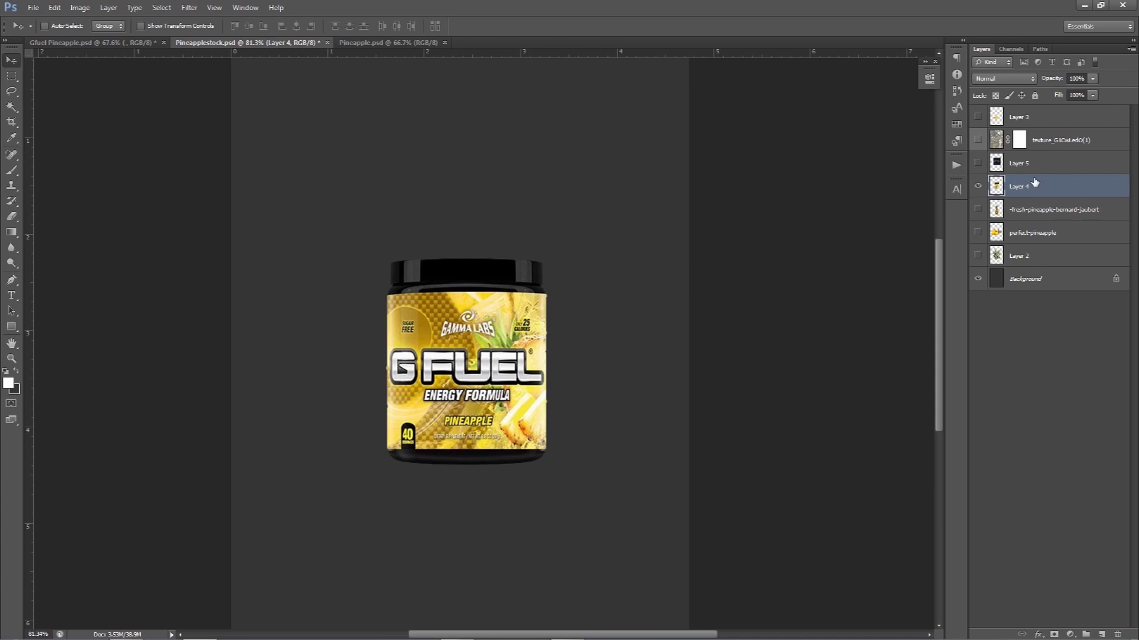
Step: Zoom in on the tub and marquee-select a strip beside it, then deselect
scroll(566, 341, up, 3)
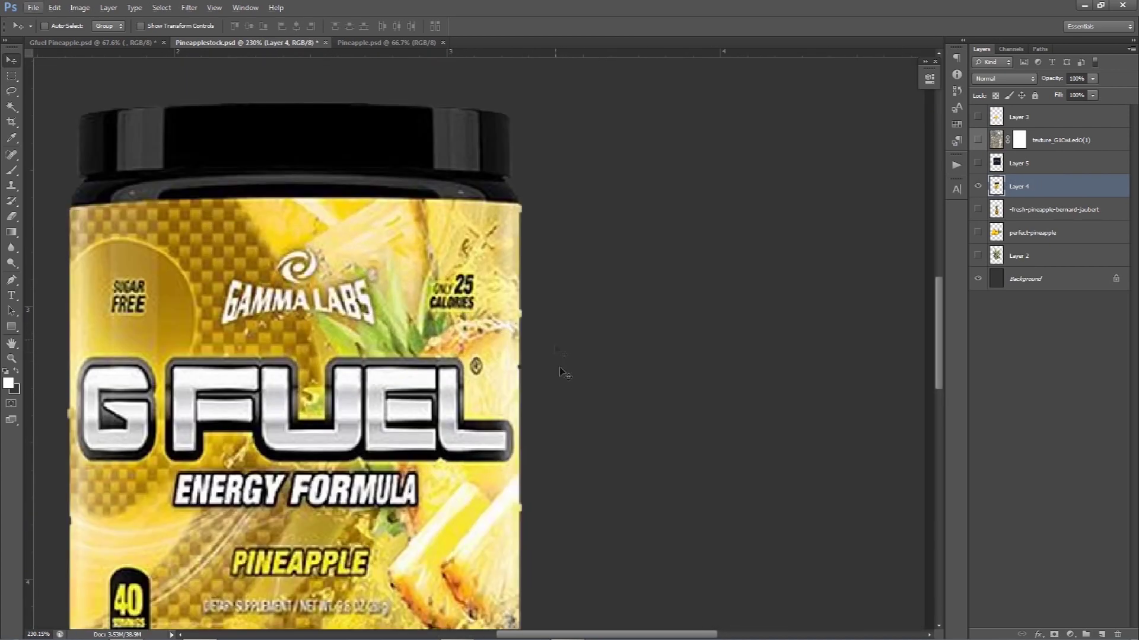
scroll(560, 372, down, 2)
scroll(574, 295, up, 2)
key(m)
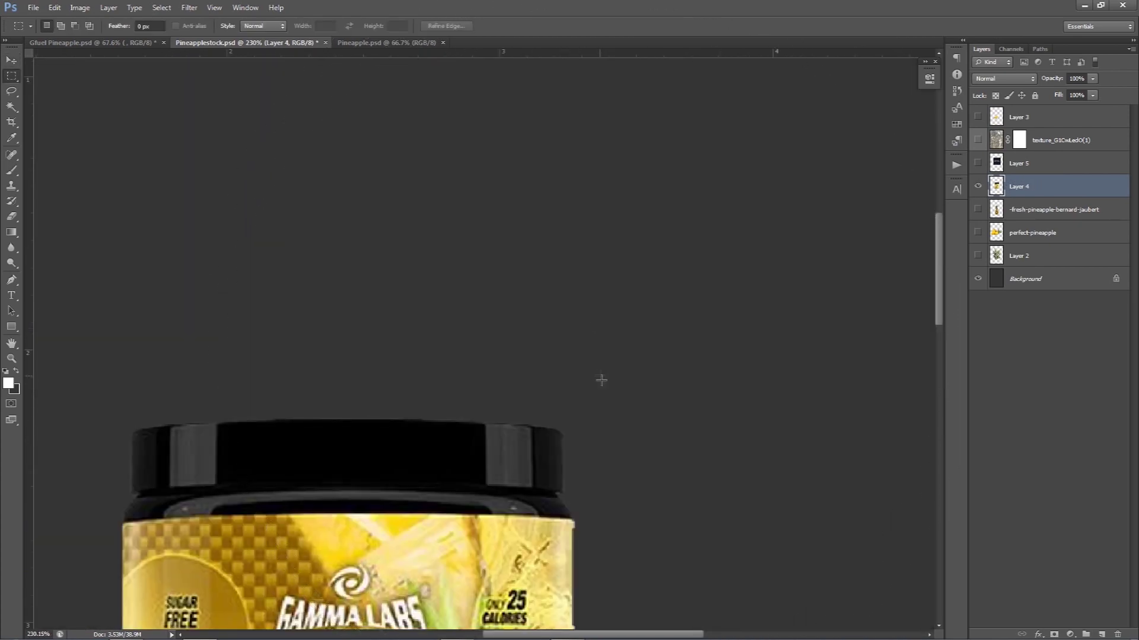
drag(601, 379, 554, 82)
mouse_move(522, 145)
mouse_down()
mouse_move(679, 619)
mouse_move(648, 629)
mouse_up()
drag(559, 541, 558, 536)
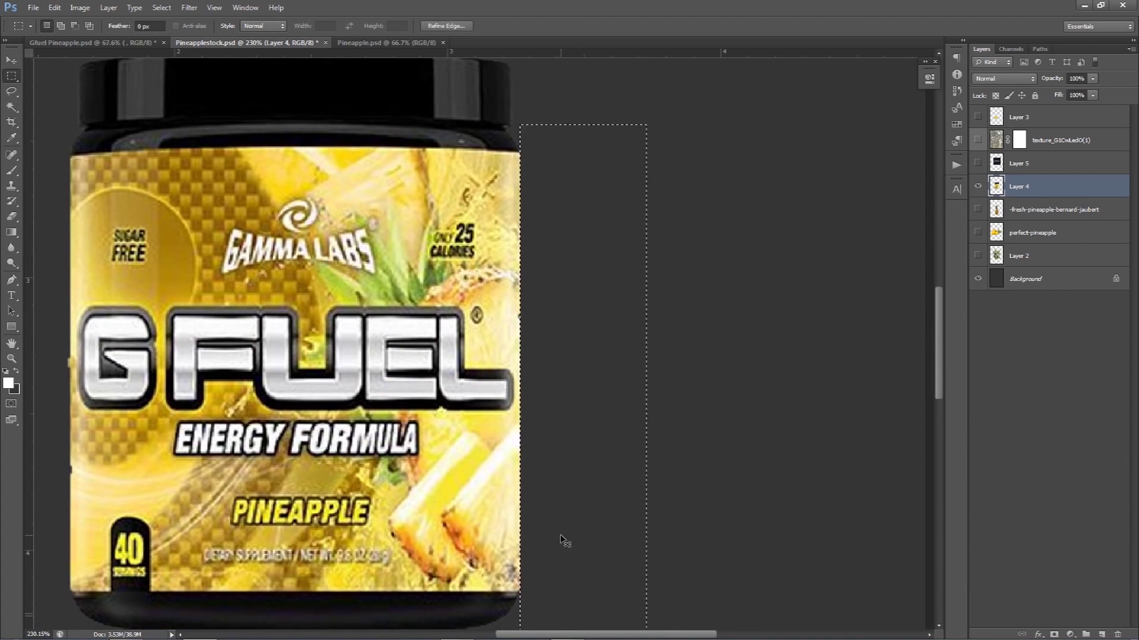
key(ctrl+d)
key(v)
Step: Marquee-select a narrow strip along the tub's label, then deselect
drag(316, 451, 588, 298)
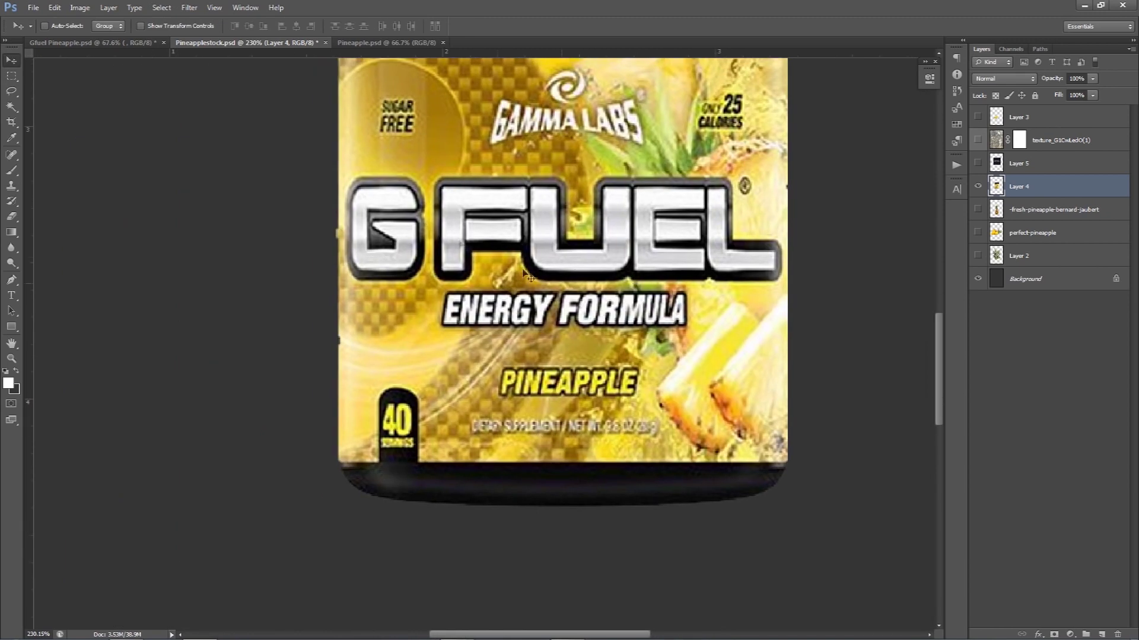
key(m)
drag(289, 119, 338, 594)
key(ctrl+d)
key(v)
Step: Position the G FUEL tub as Layer 22, centred on the poster against the guides
scroll(672, 333, down, 5)
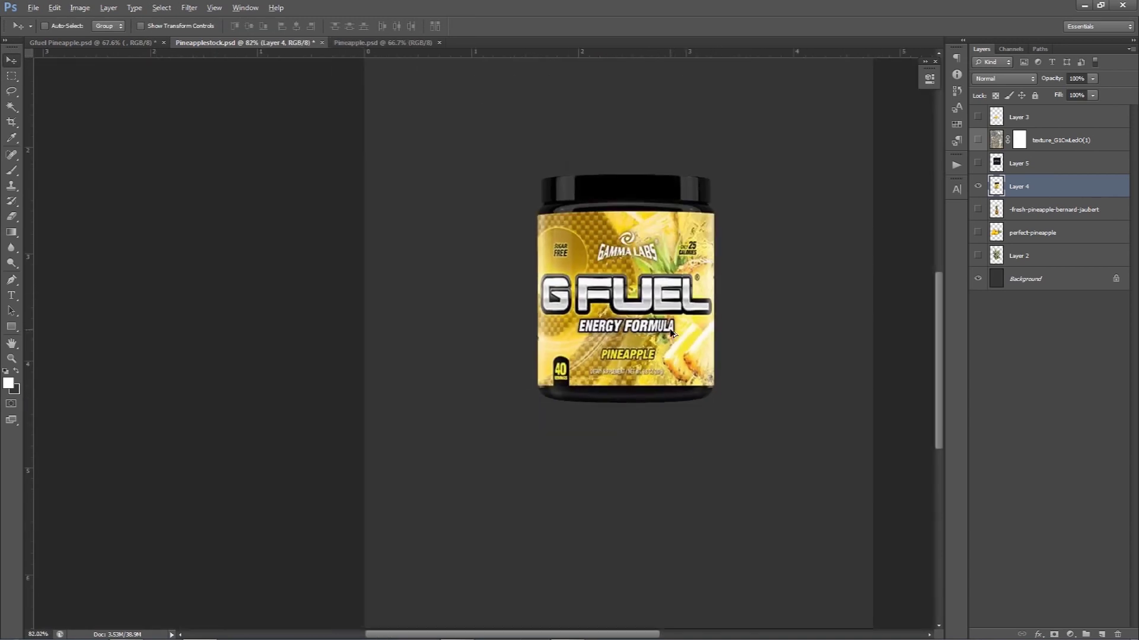
scroll(672, 334, down, 1)
scroll(609, 331, down, 1)
scroll(526, 329, up, 1)
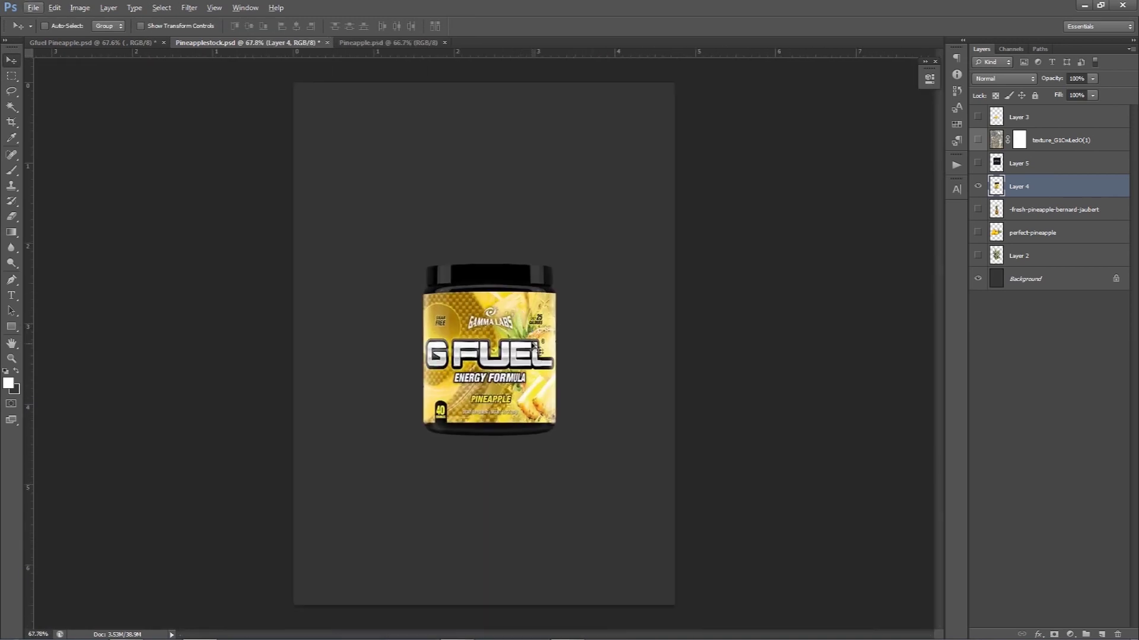
mouse_move(479, 314)
mouse_down()
mouse_move(476, 271)
mouse_move(146, 46)
mouse_move(507, 210)
mouse_move(532, 372)
mouse_up()
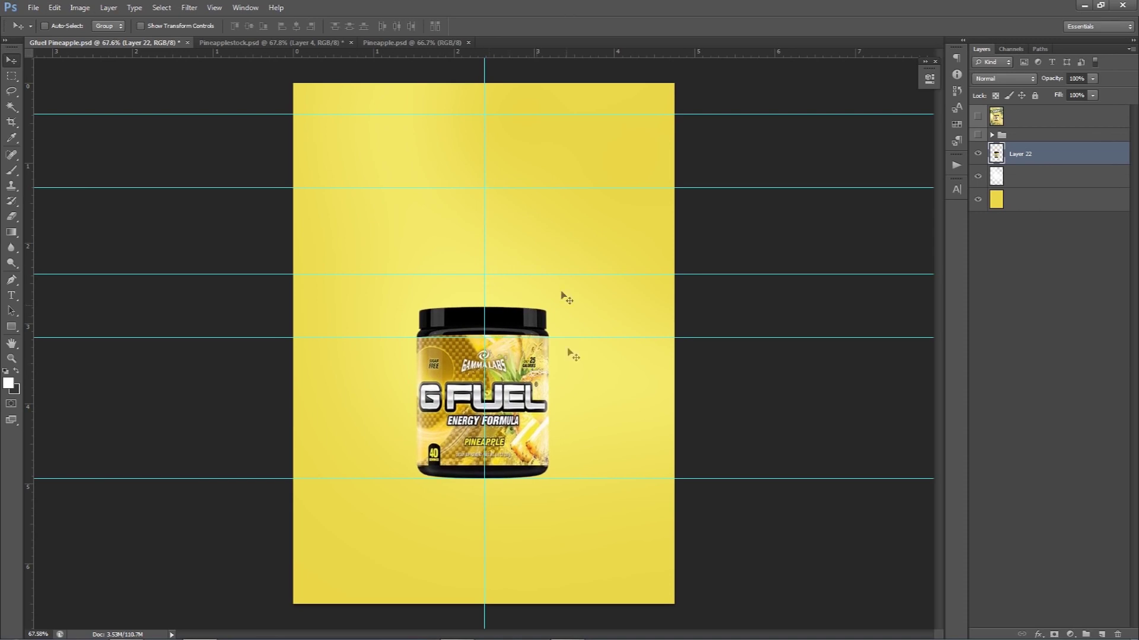
drag(534, 411, 534, 348)
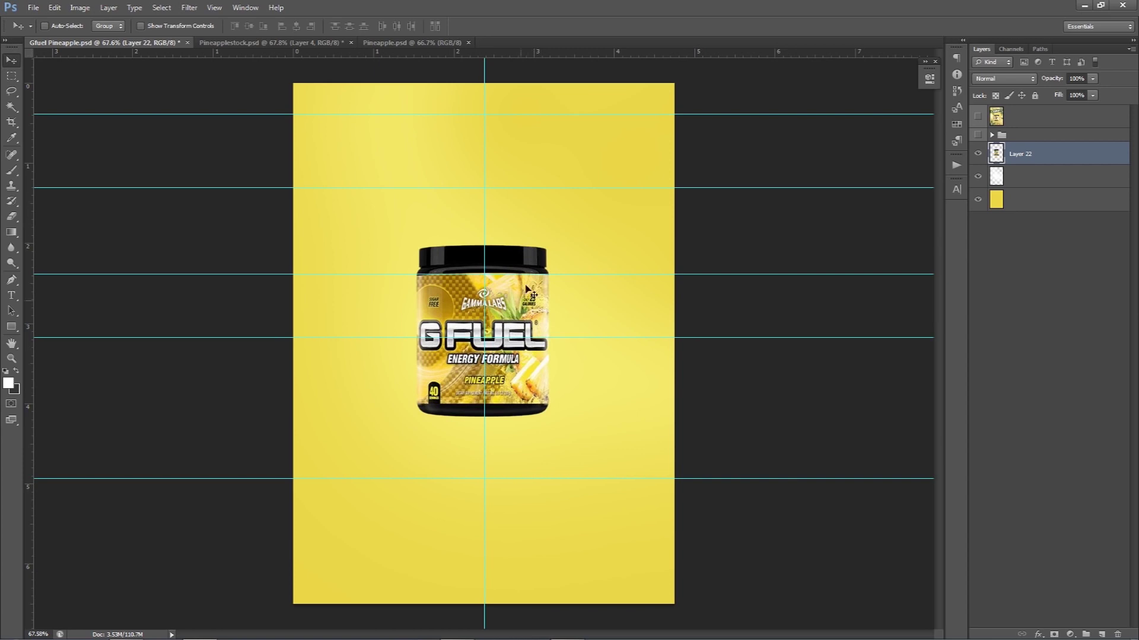
mouse_move(534, 349)
mouse_down()
mouse_move(536, 257)
mouse_move(516, 371)
mouse_up()
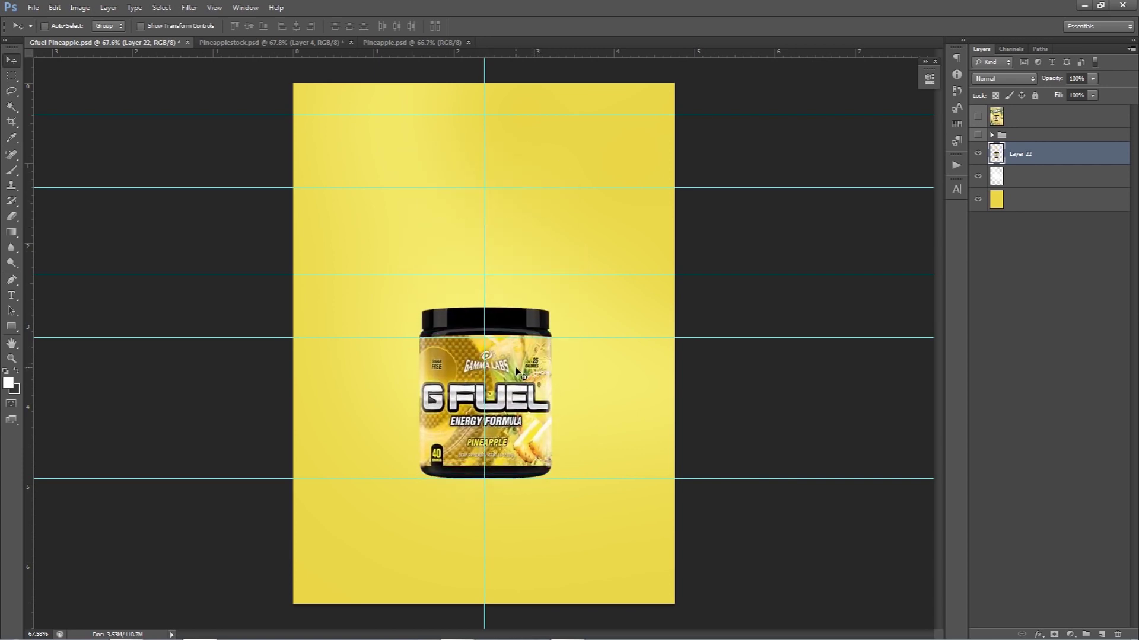
key(ctrl+semicolon)
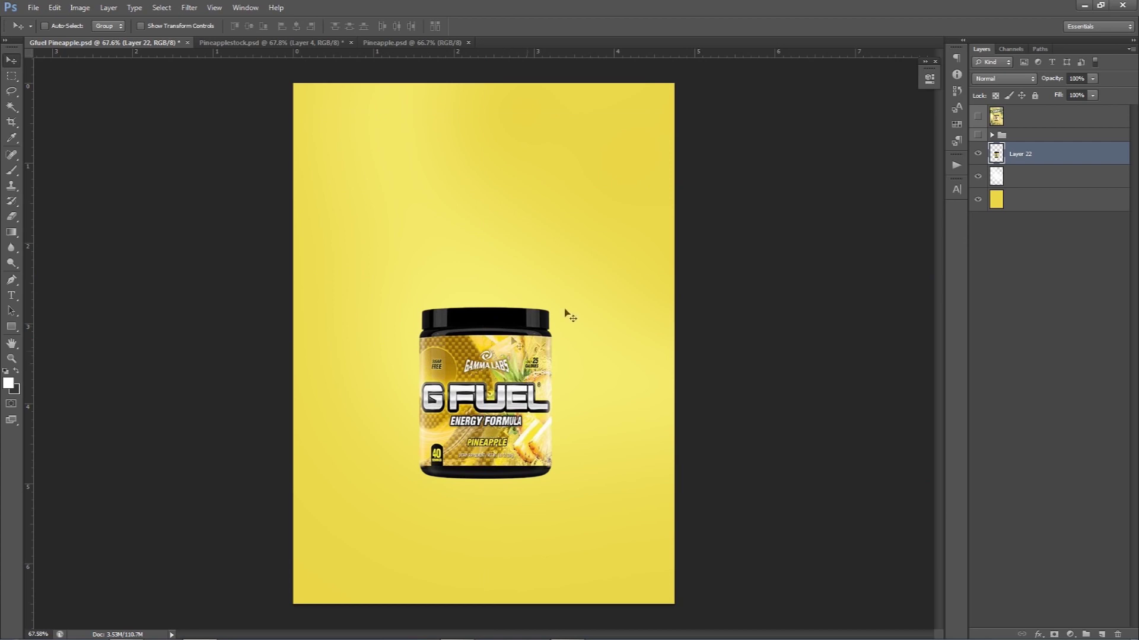
key(ctrl+semicolon)
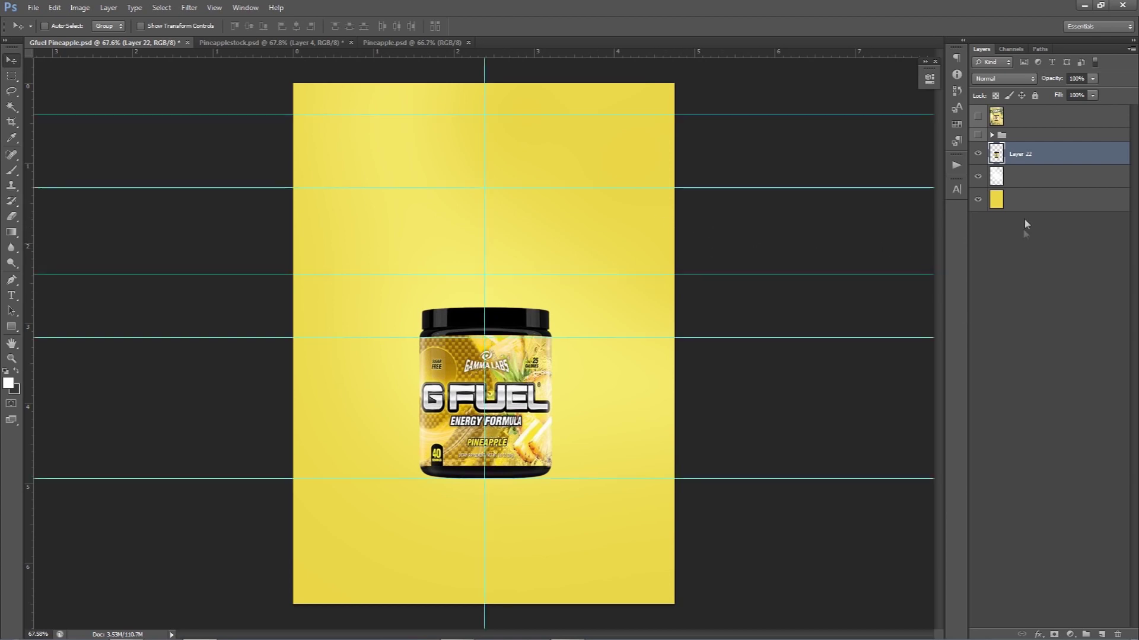
Step: Draw a wide rectangle across the upper poster and rotate it into a diagonal band
click(11, 326)
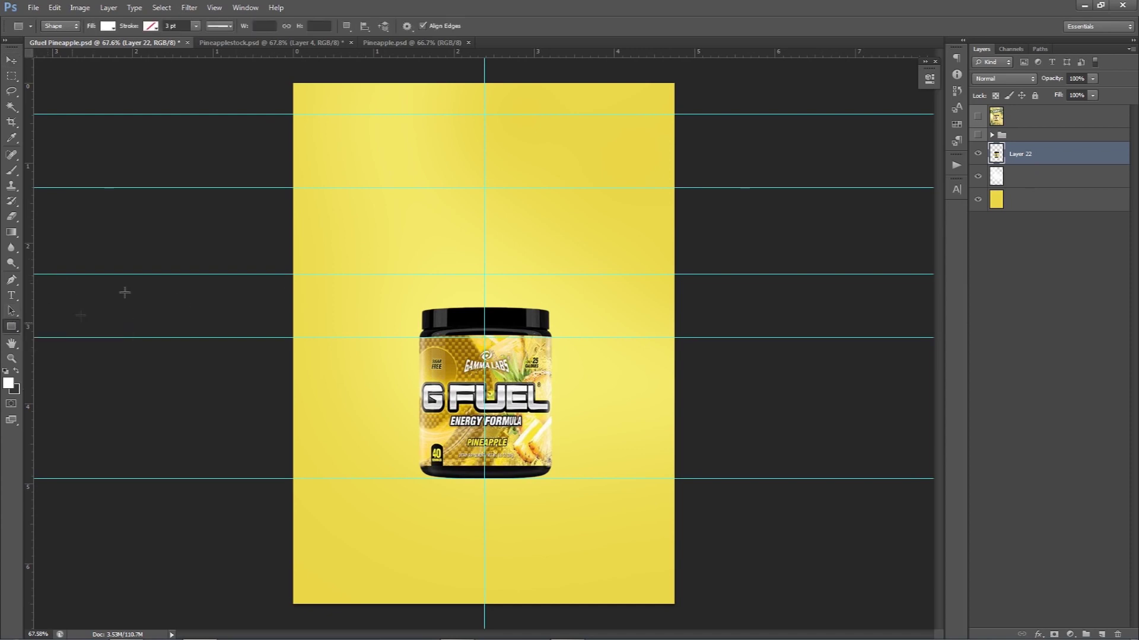
drag(249, 141, 796, 213)
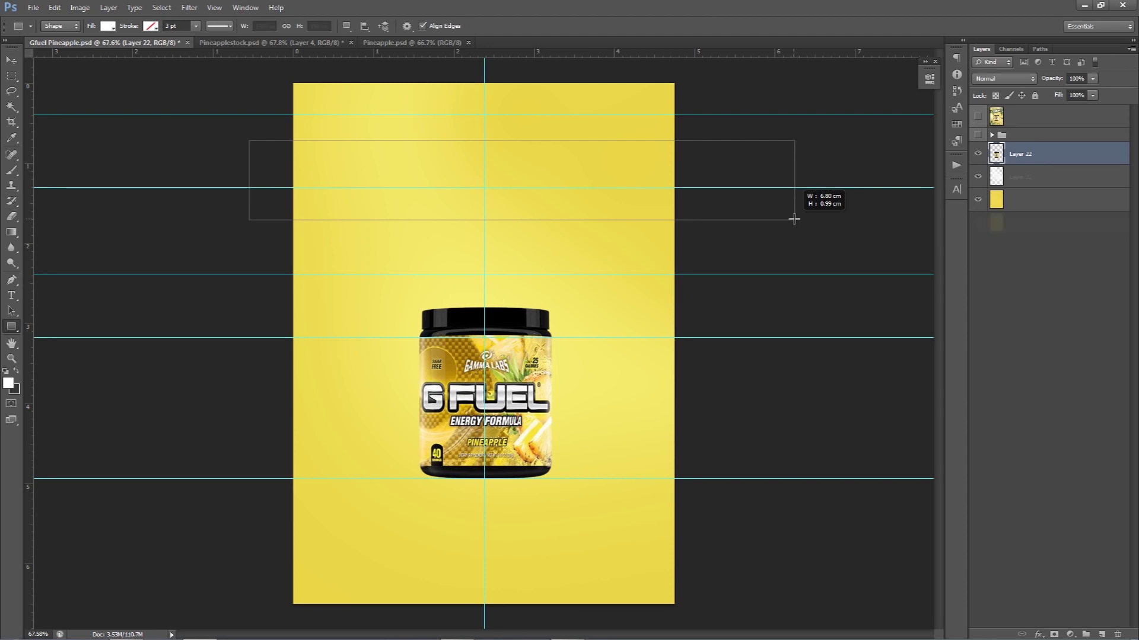
drag(796, 213, 795, 220)
key(ctrl+t)
drag(807, 143, 798, 75)
drag(664, 125, 653, 138)
drag(491, 151, 487, 148)
key(Return)
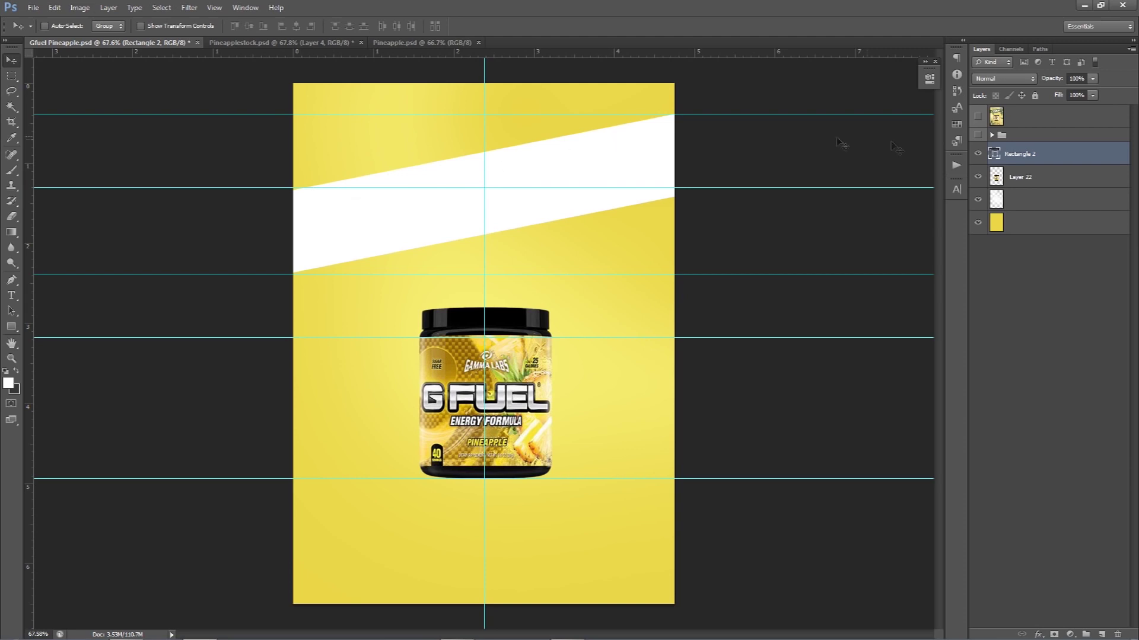
Step: Fill the diagonal band with green 5cb255
double_click(991, 155)
click(736, 266)
click(835, 326)
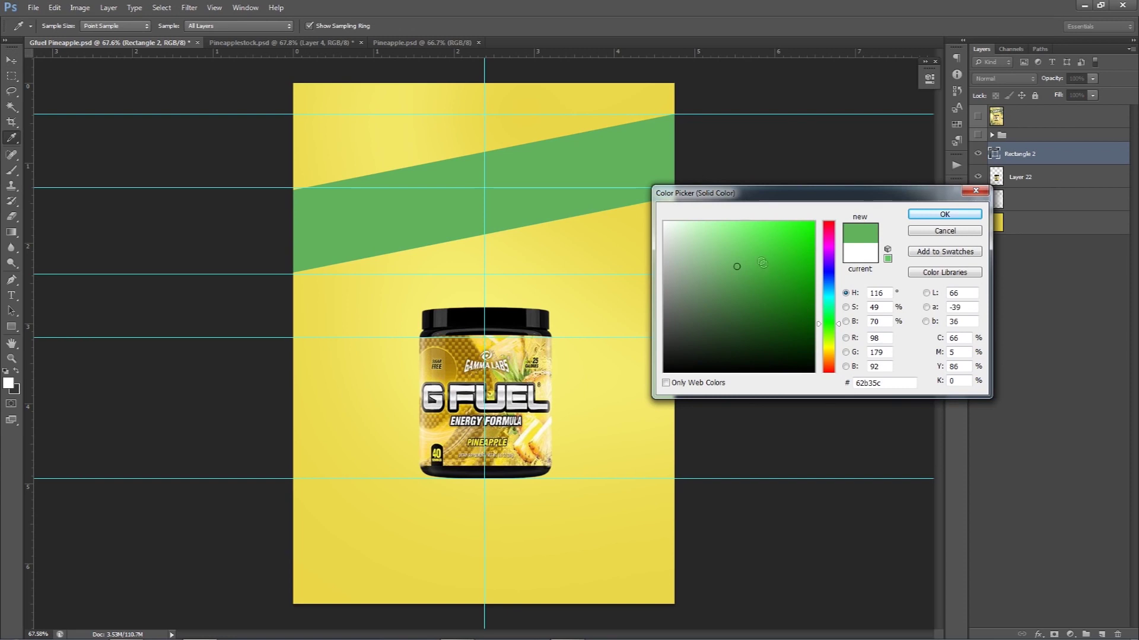
click(747, 248)
click(742, 267)
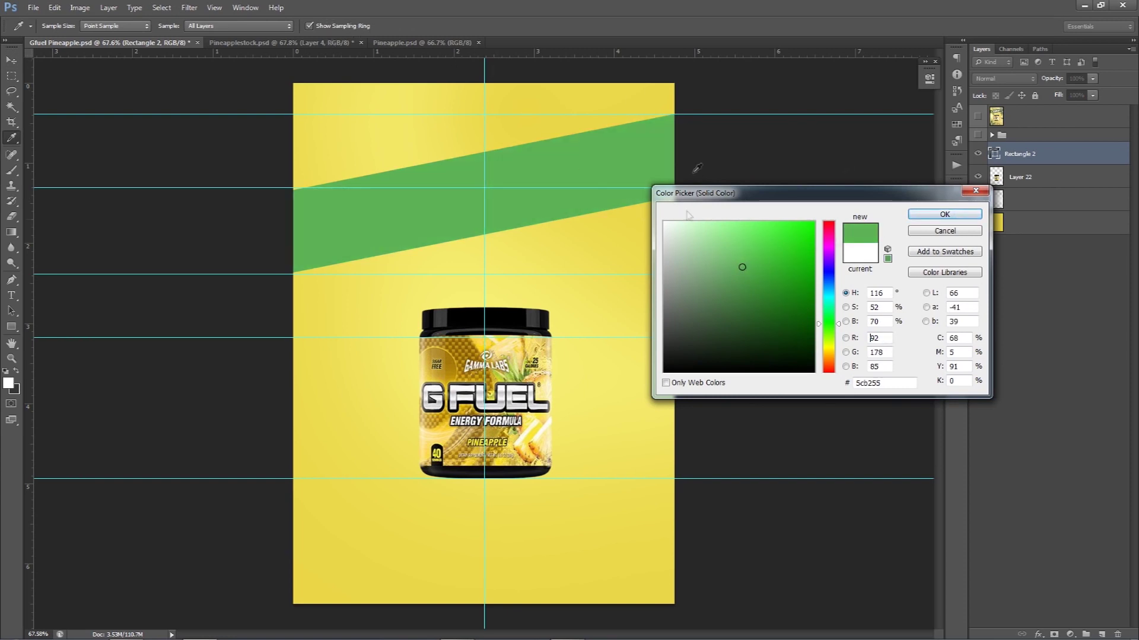
click(944, 215)
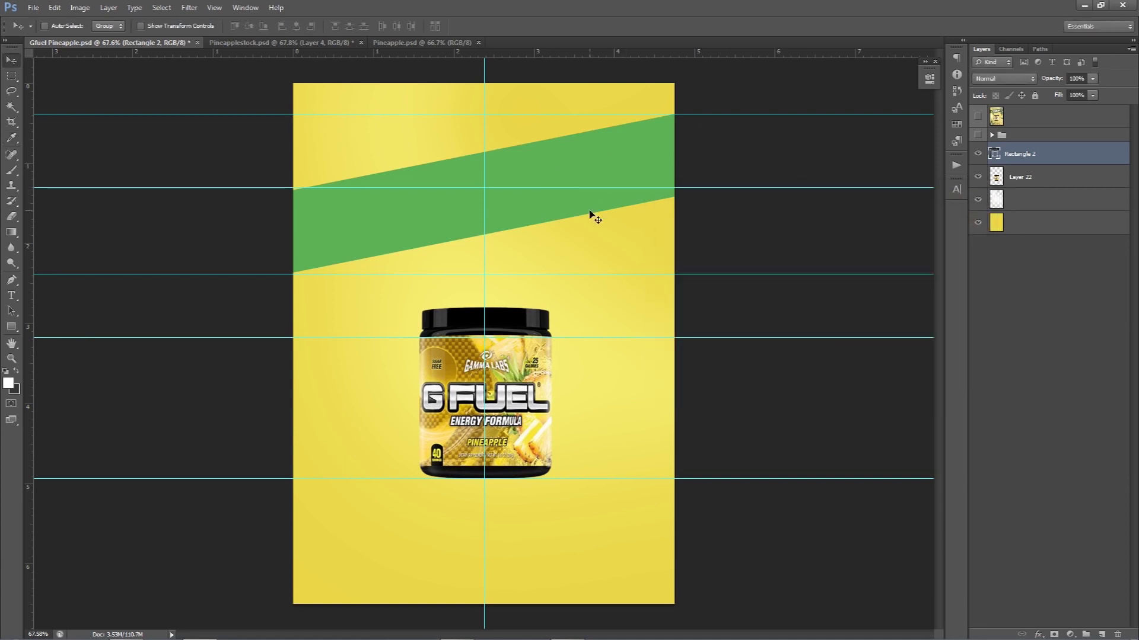
click(1022, 176)
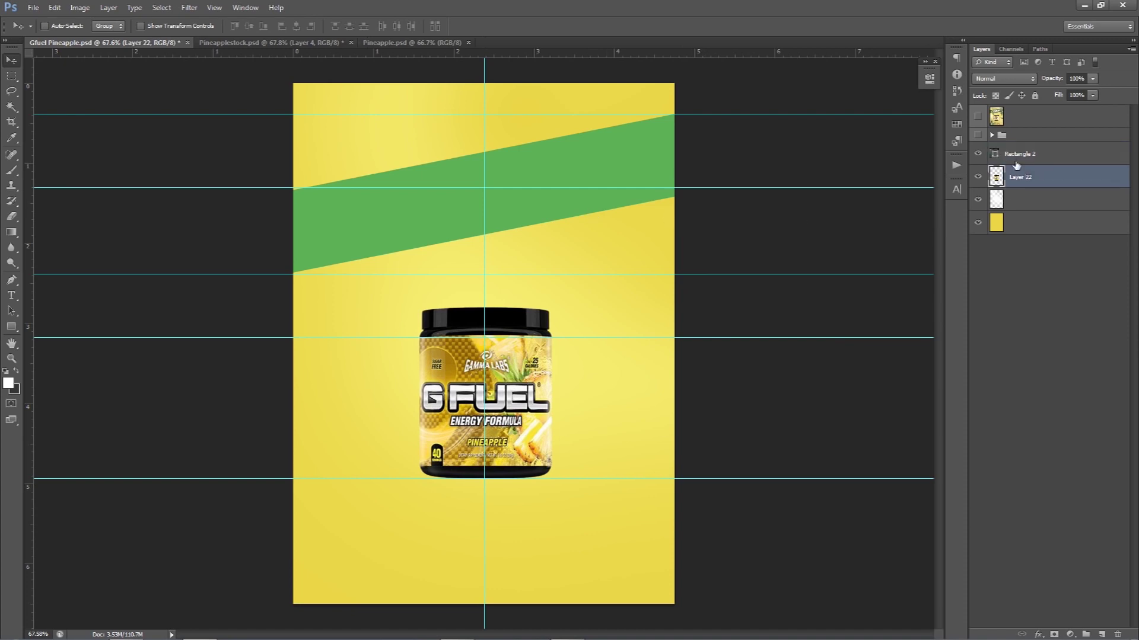
Step: Draw a second rectangle tilted opposite the green band, then hide the guides
click(12, 327)
click(60, 326)
drag(225, 164, 708, 215)
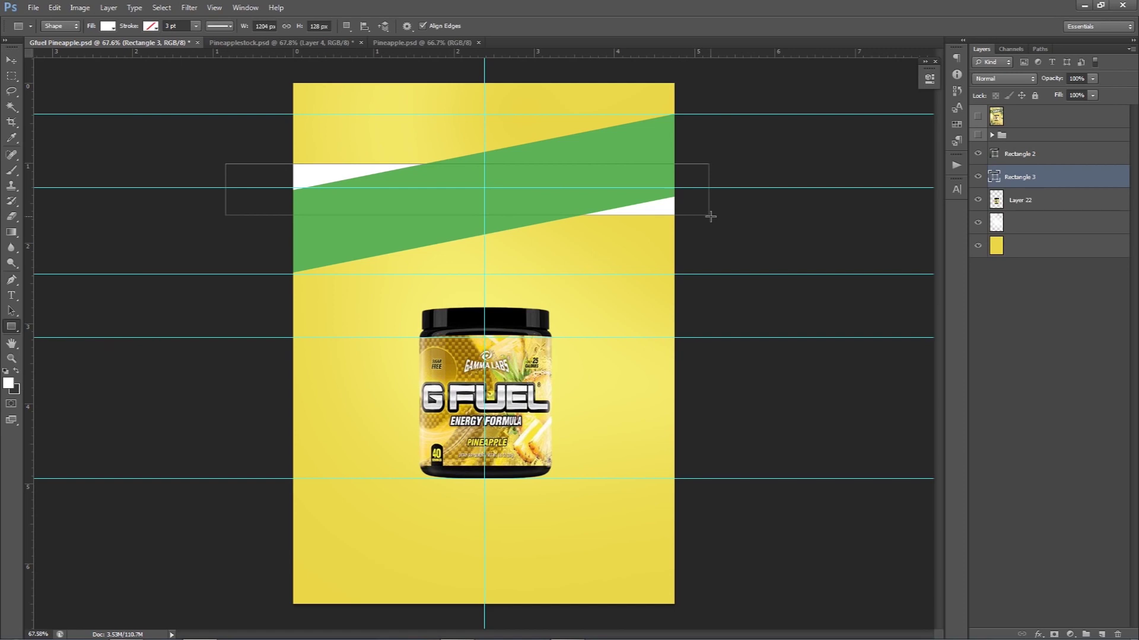
key(ctrl+t)
mouse_move(749, 193)
mouse_down()
mouse_move(756, 227)
mouse_move(761, 205)
mouse_up()
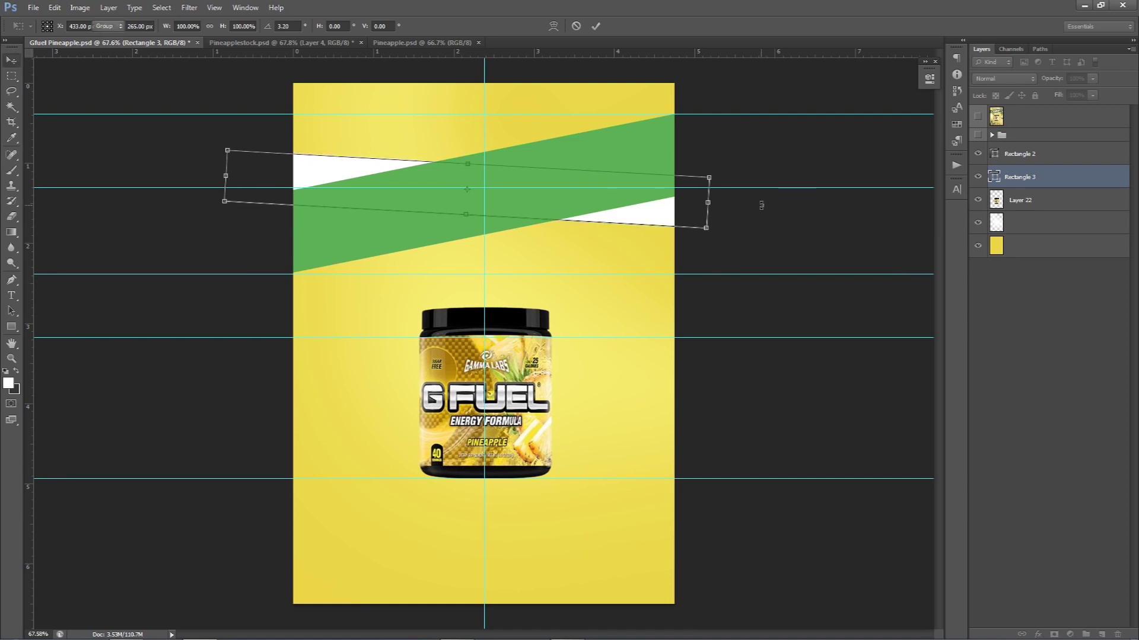
key(Return)
key(ctrl+h)
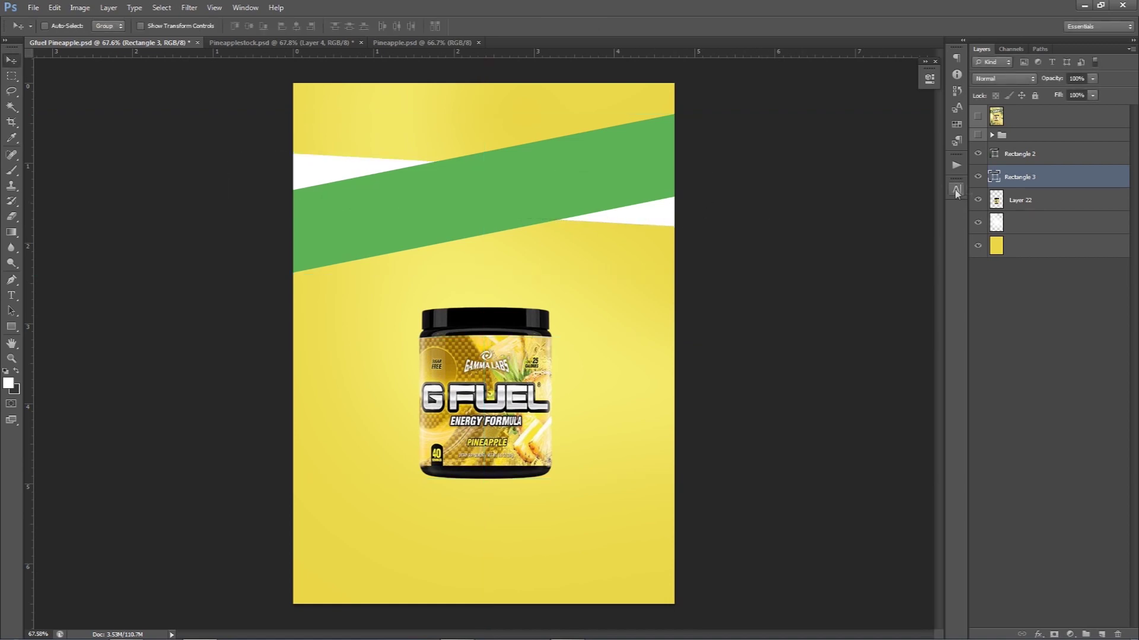
Step: Fill the second band with grey 646464
double_click(995, 177)
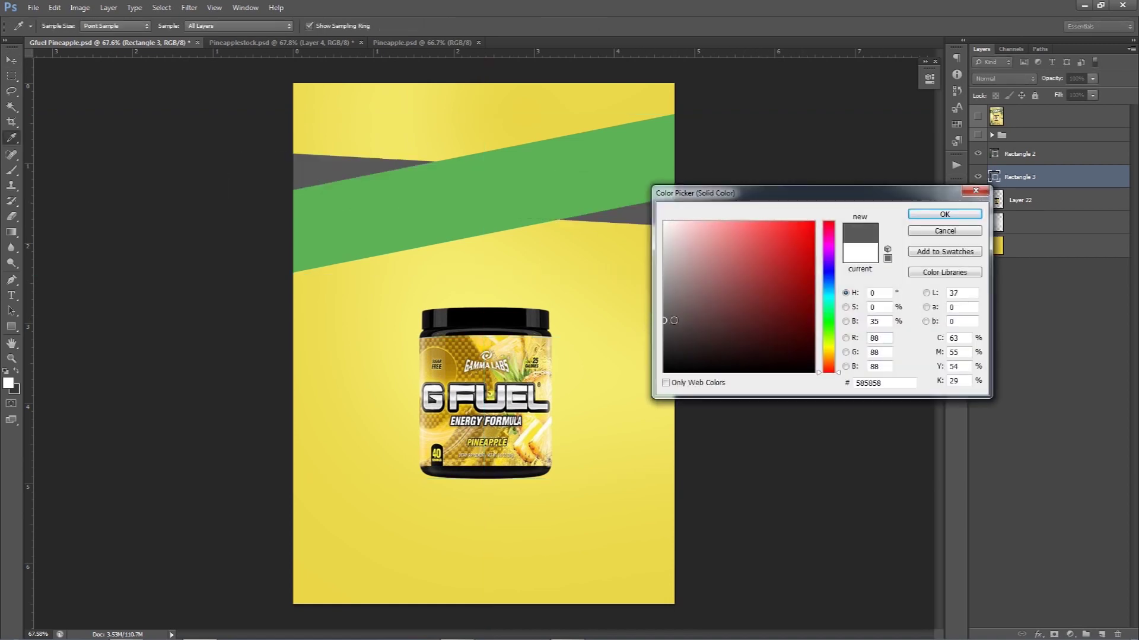
click(663, 325)
click(701, 317)
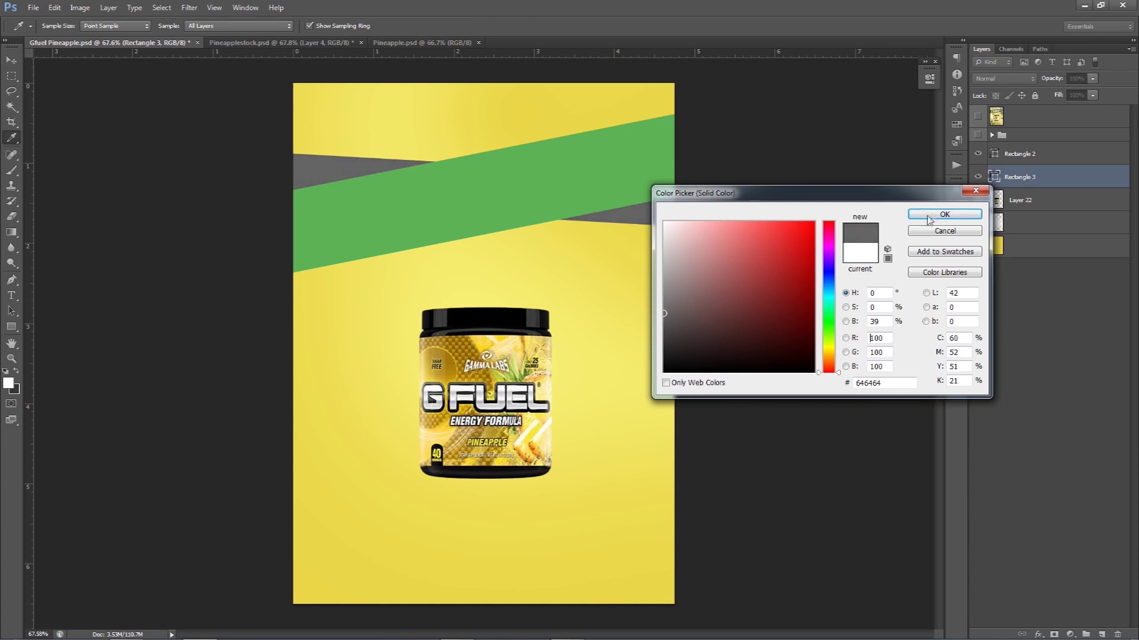
click(944, 214)
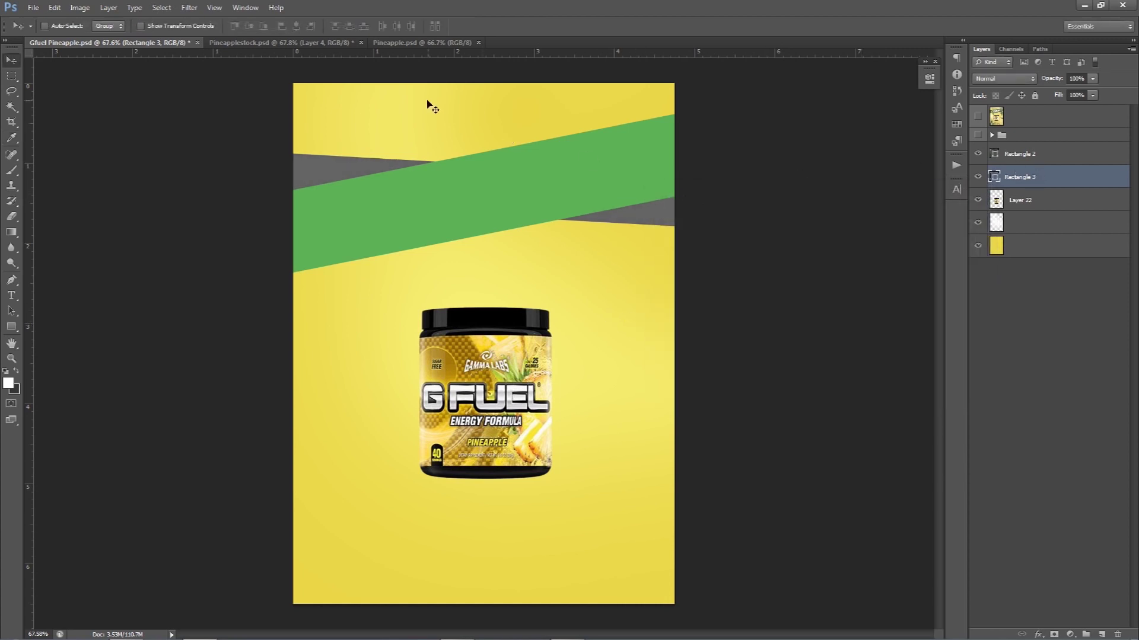
Step: Type PINEAPPLE and move its layer above the green Rectangle 2 band
key(t)
click(485, 244)
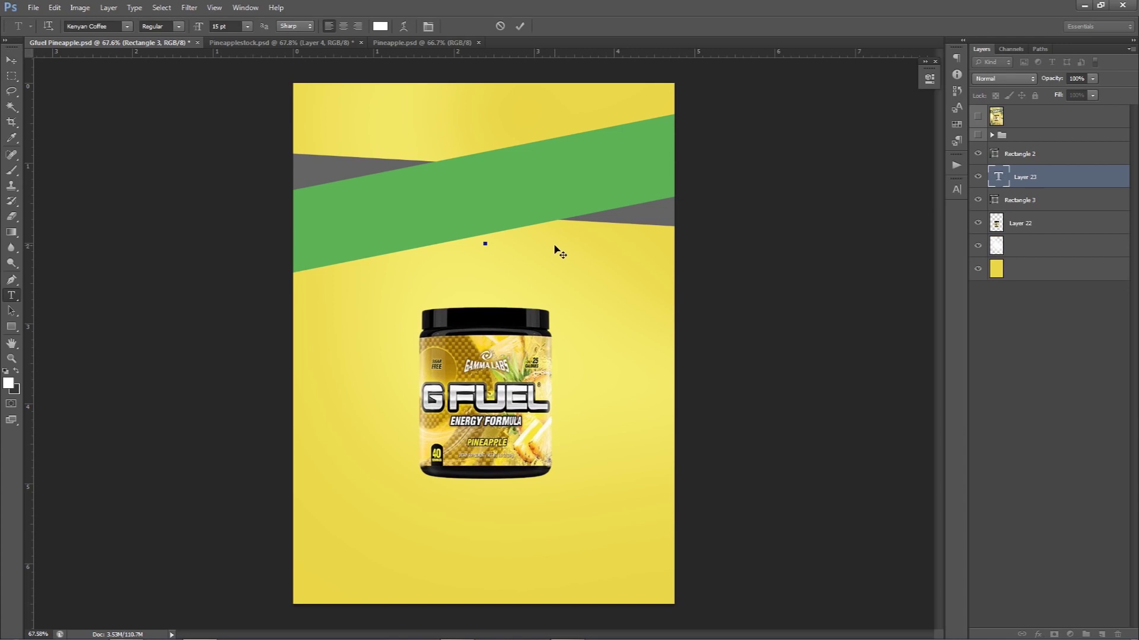
text(PINEAPPLE)
key(ctrl+a)
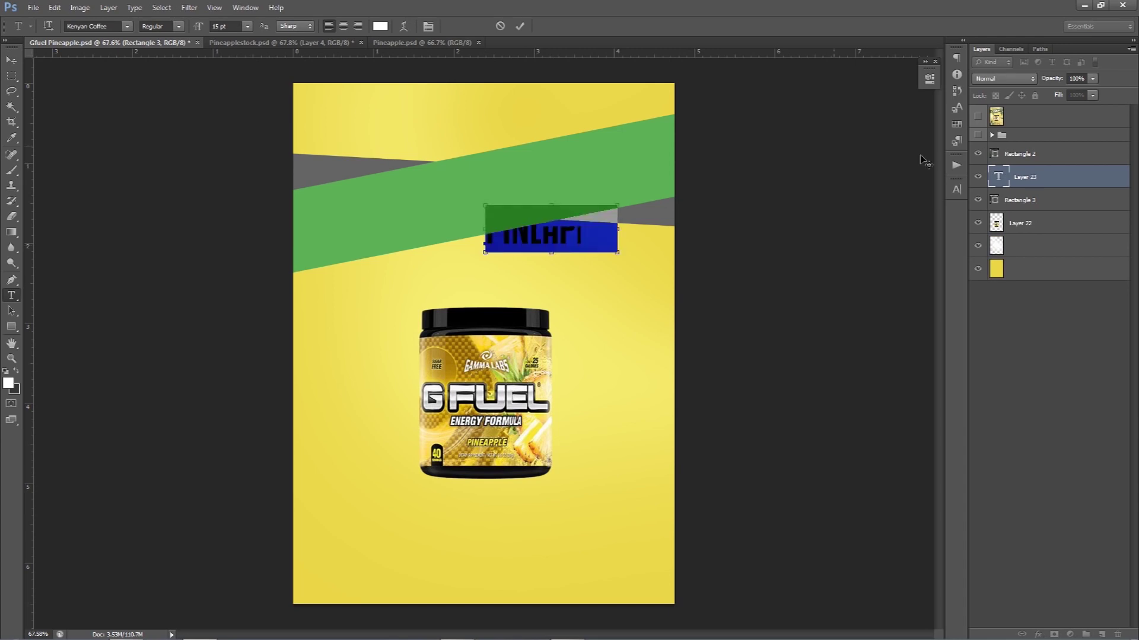
drag(1029, 176, 1021, 146)
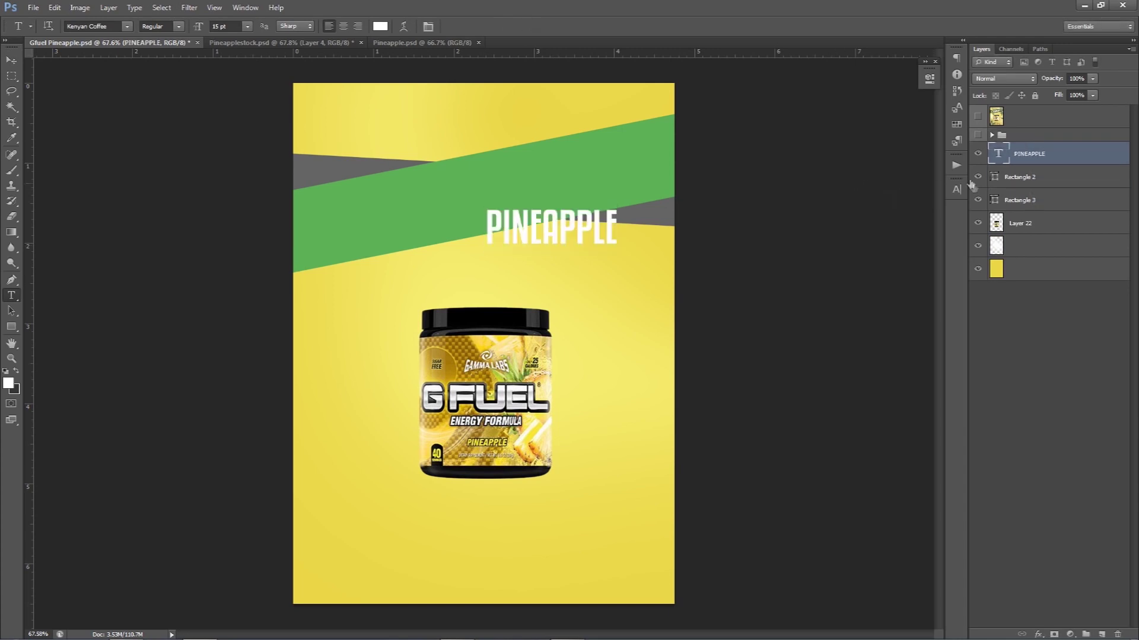
click(956, 189)
Step: Move PINEAPPLE onto the green band and rotate it to match the band's slant
key(v)
drag(471, 214, 389, 201)
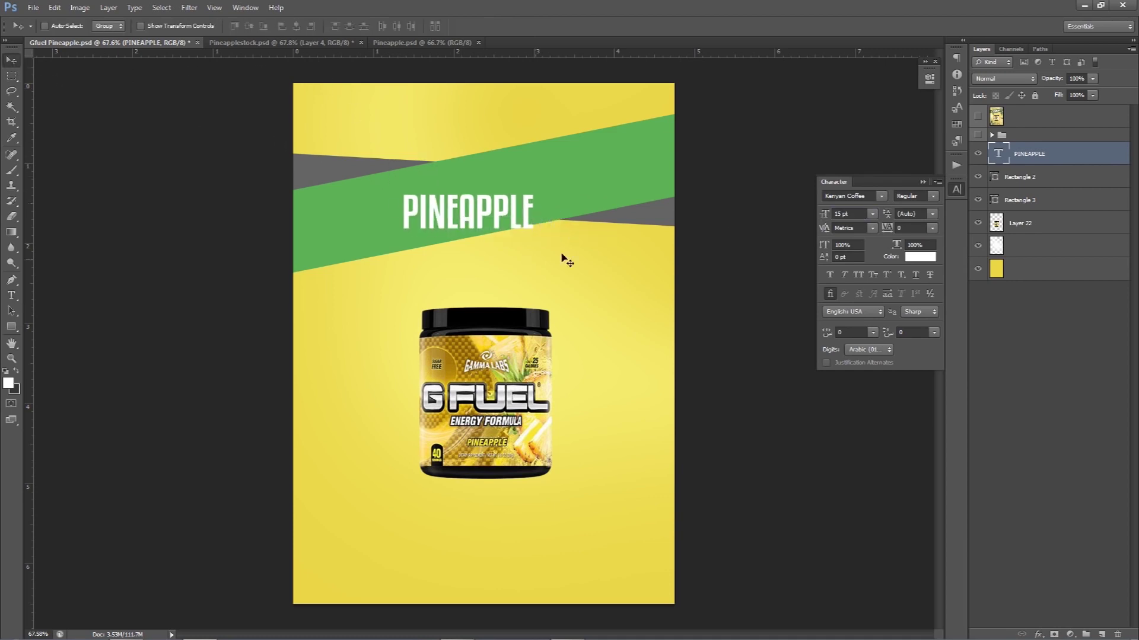
key(ctrl+t)
mouse_move(676, 237)
mouse_down()
mouse_move(682, 194)
mouse_move(675, 204)
mouse_up()
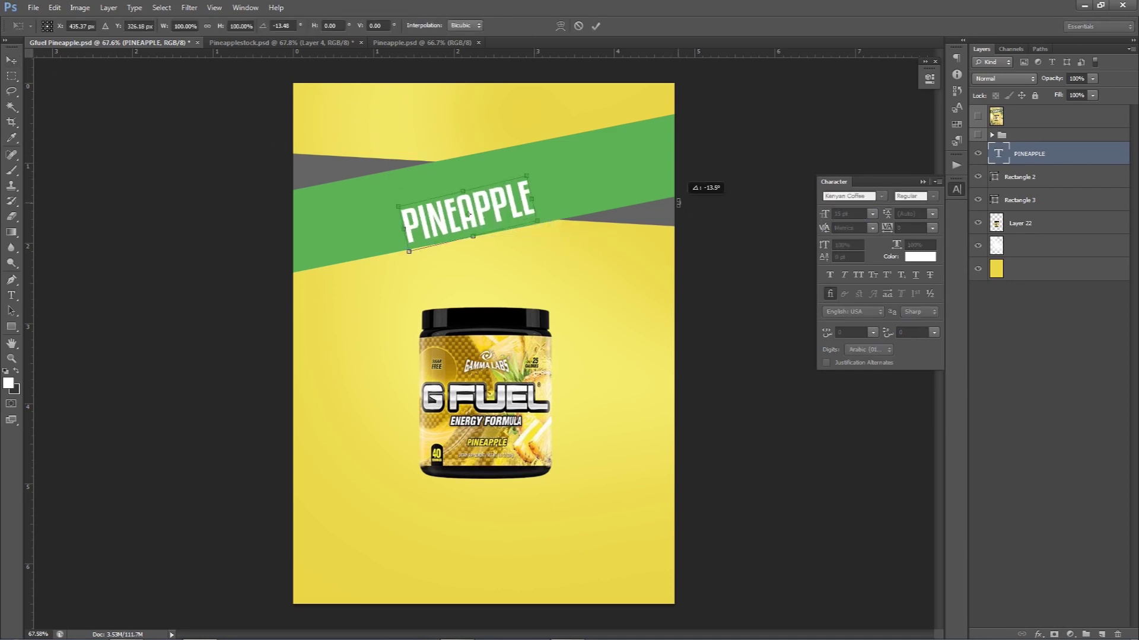
key(Return)
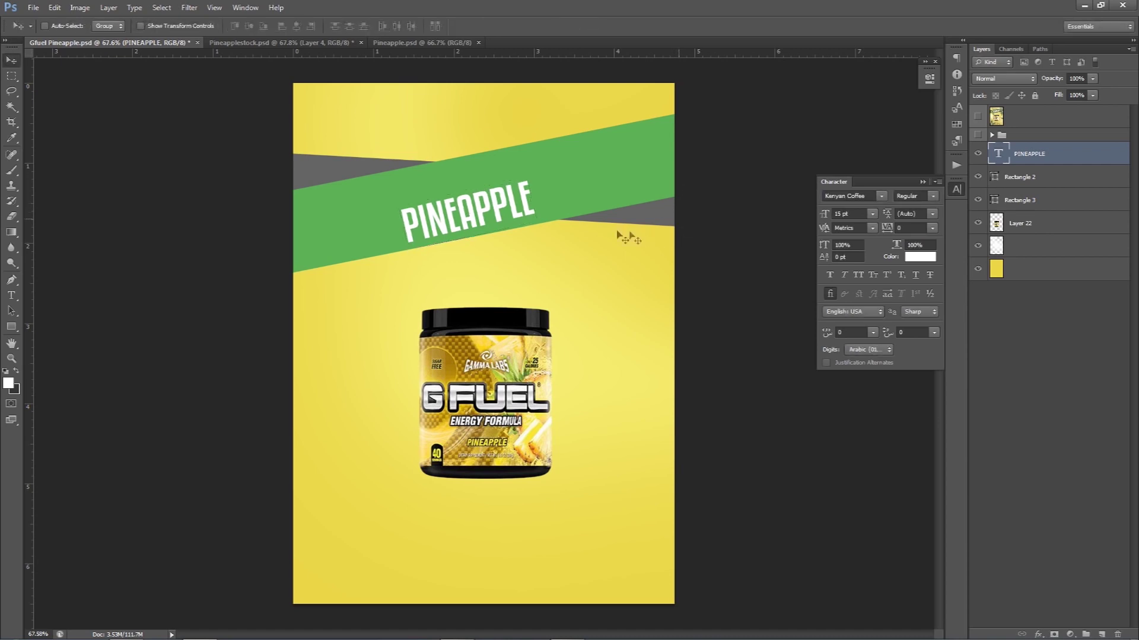
drag(563, 233, 562, 237)
scroll(503, 220, up, 5)
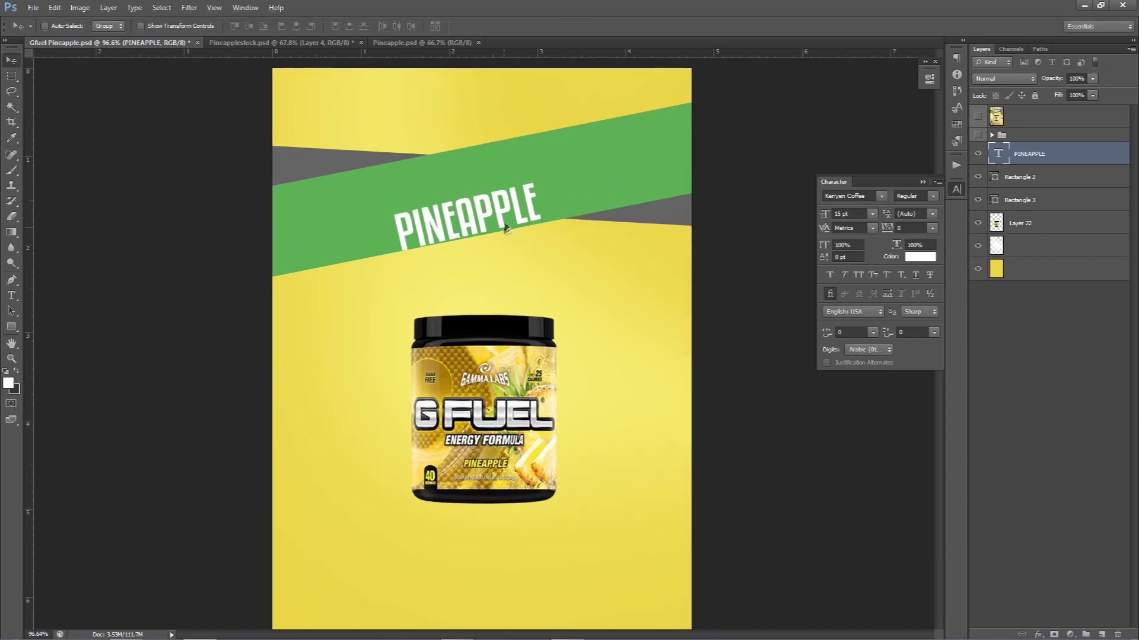
Step: Fine-tune PINEAPPLE's tilt by about a degree and nudge it into place
key(ctrl+t)
drag(647, 221, 650, 221)
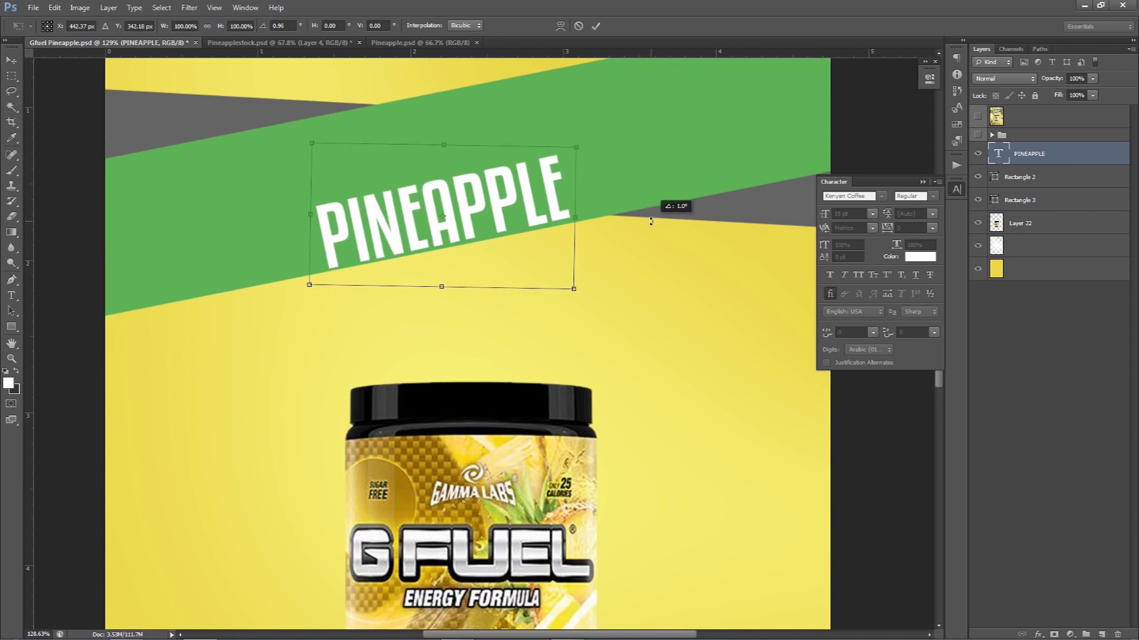
key(Return)
drag(517, 218, 520, 222)
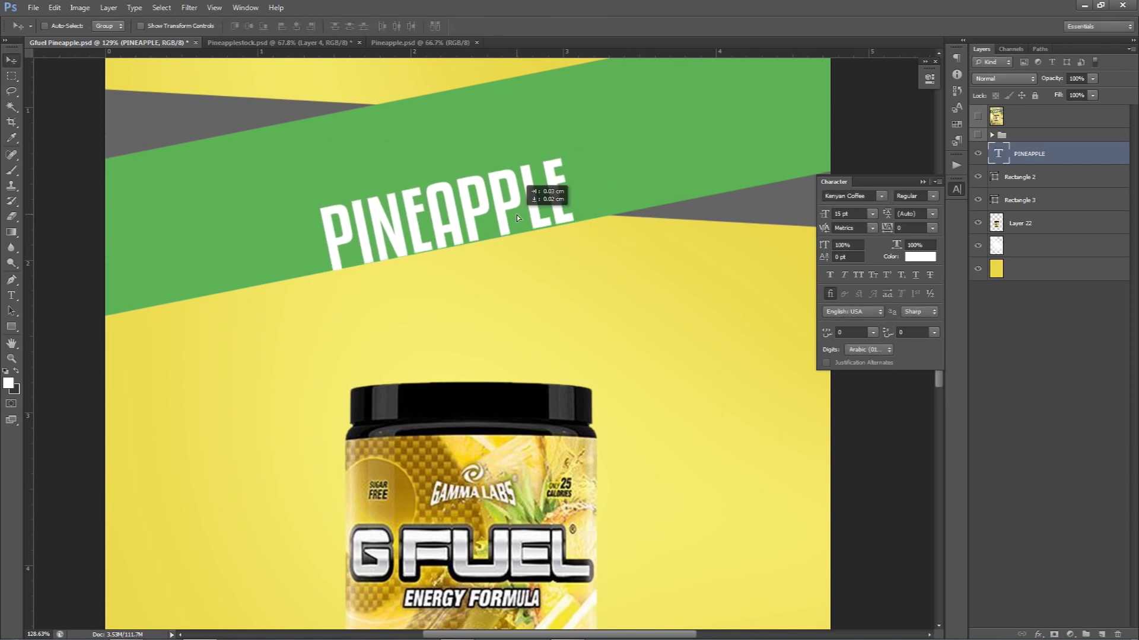
key(ctrl+t)
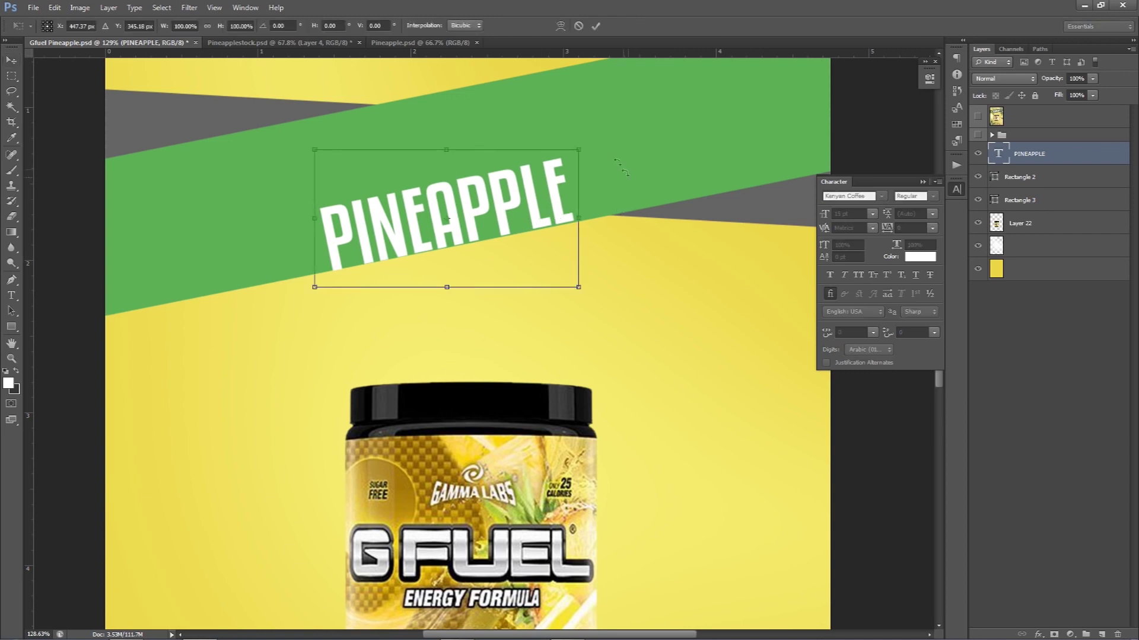
drag(598, 142, 603, 148)
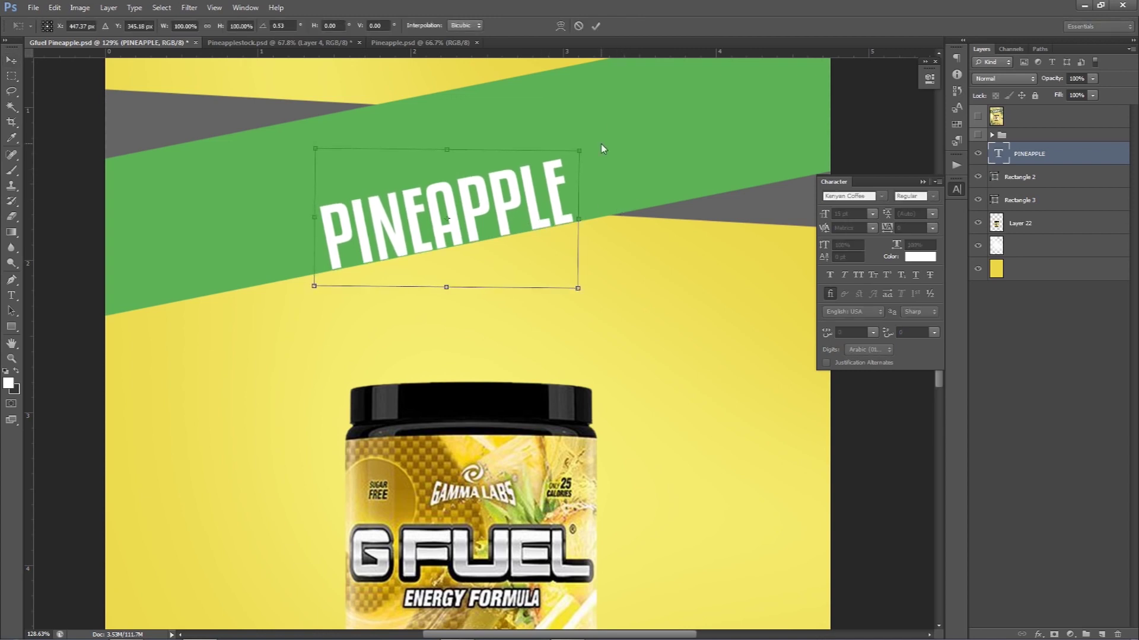
key(Return)
scroll(514, 188, down, 3)
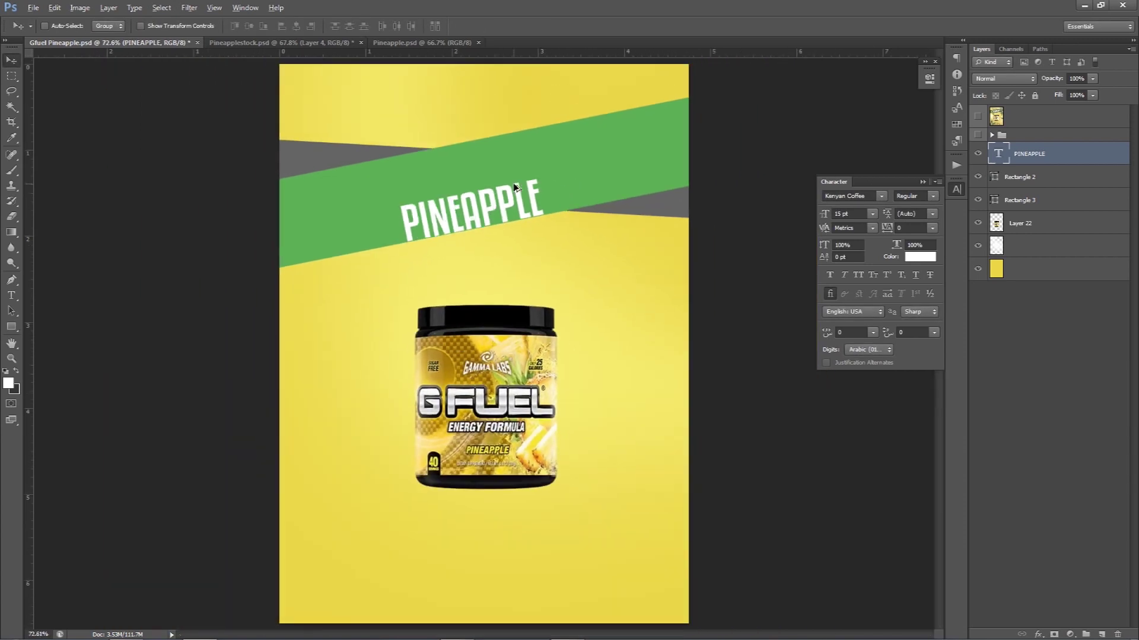
drag(514, 188, 504, 175)
click(284, 47)
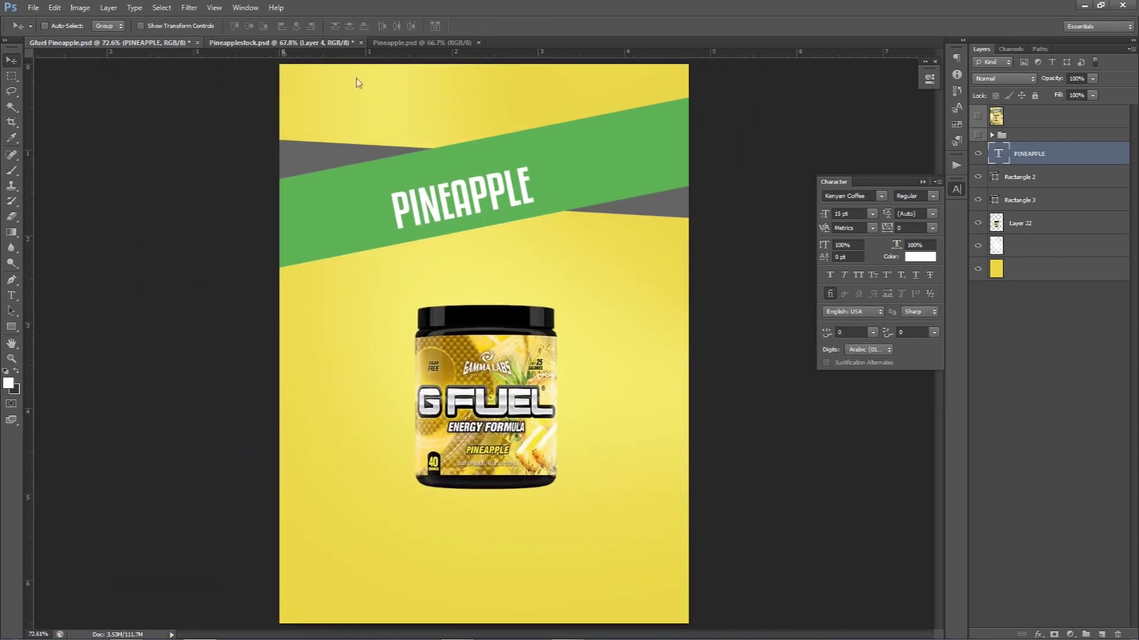
Step: Show Layer 5 and delete the dark square behind the G FUEL logo
click(977, 163)
click(977, 187)
click(1044, 163)
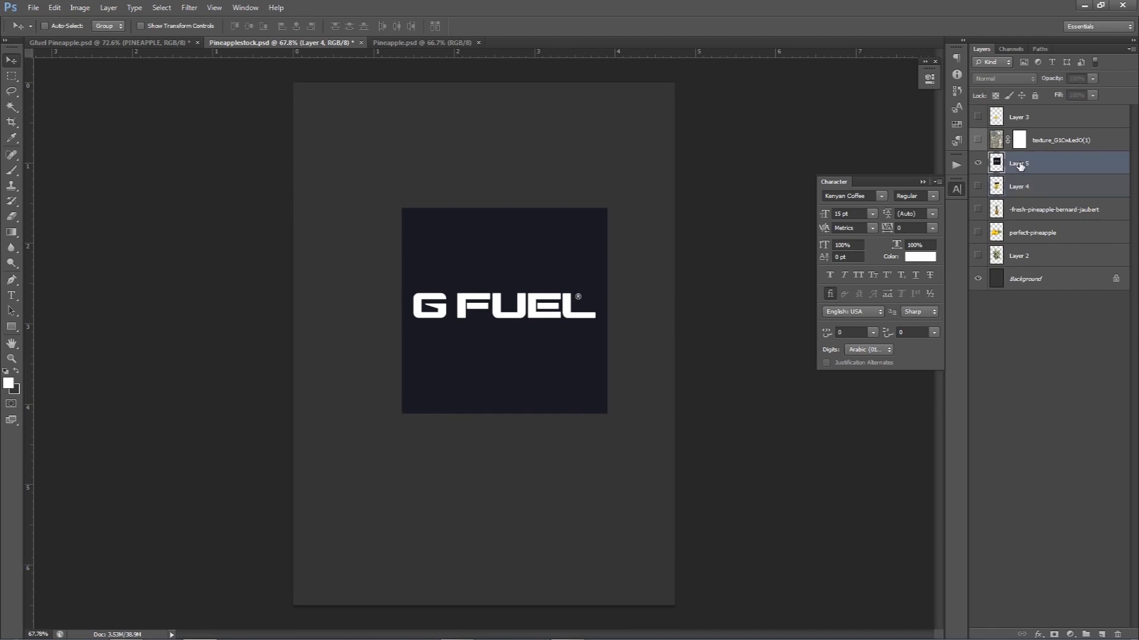
key(w)
click(497, 267)
key(Delete)
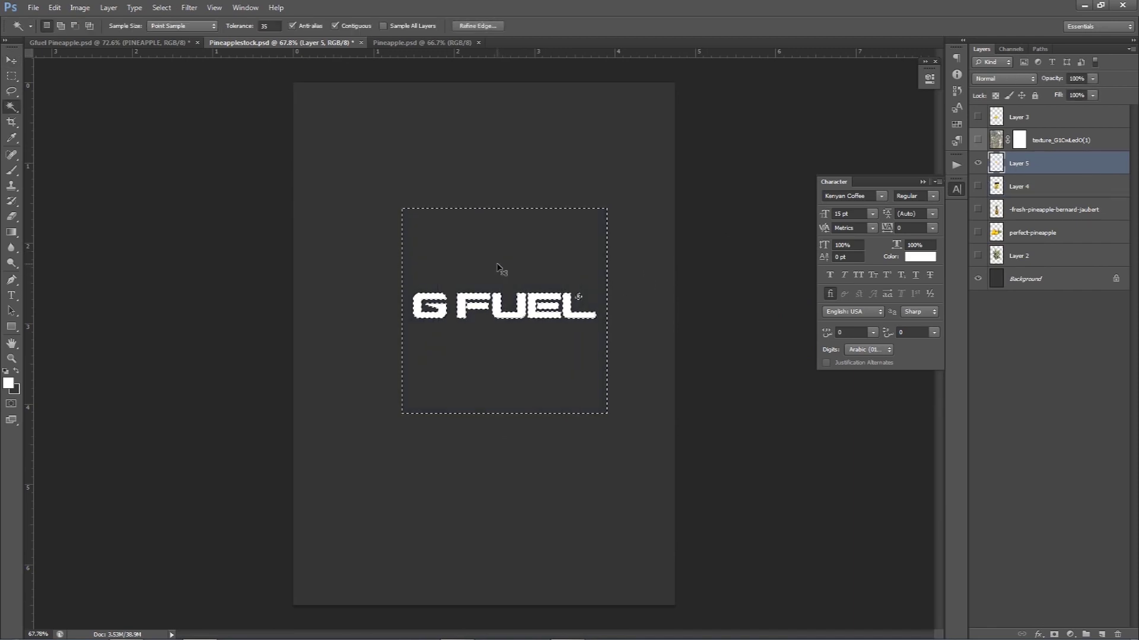
key(ctrl+d)
key(x)
Step: Zoom in and erase the ® mark from the logo with a 34 px eraser
scroll(597, 305, up, 2)
scroll(597, 304, up, 3)
key(e)
mouse_move(363, 278)
mouse_down()
mouse_move(605, 188)
mouse_move(579, 293)
mouse_move(593, 99)
mouse_up()
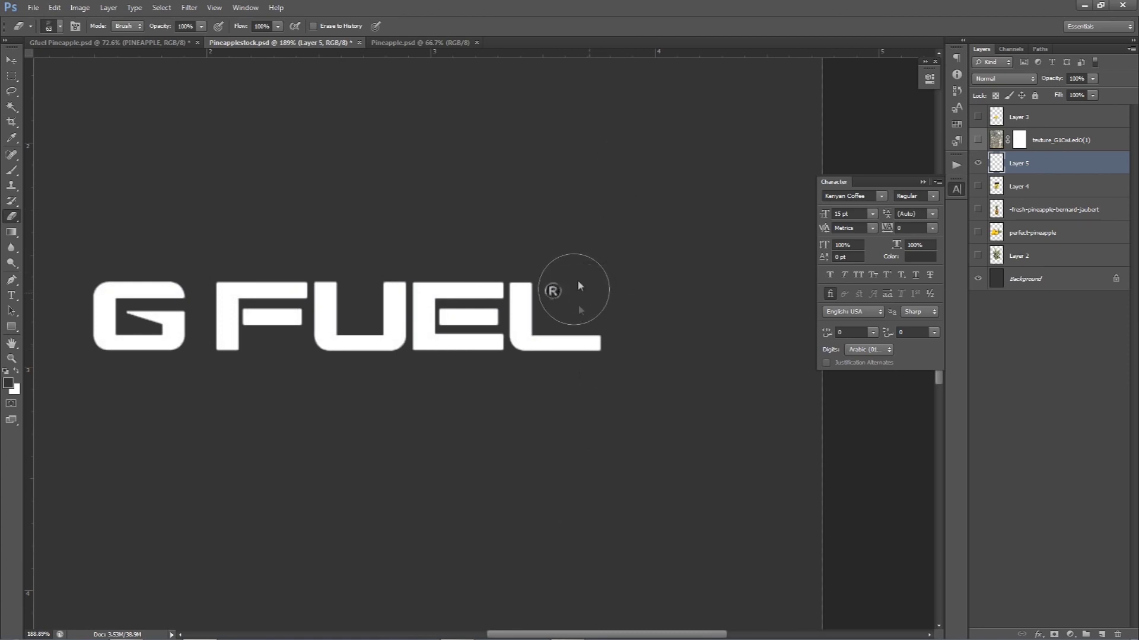
key(w)
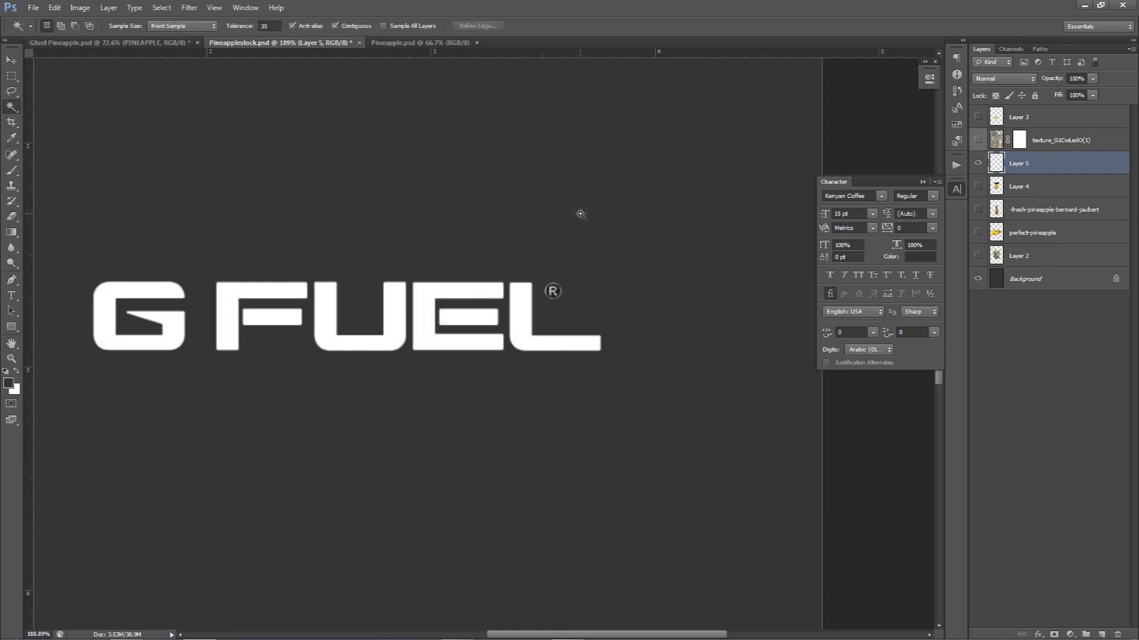
key(b)
right_click(590, 229)
mouse_move(587, 237)
mouse_down()
mouse_move(358, 253)
mouse_move(526, 253)
mouse_up()
key(e)
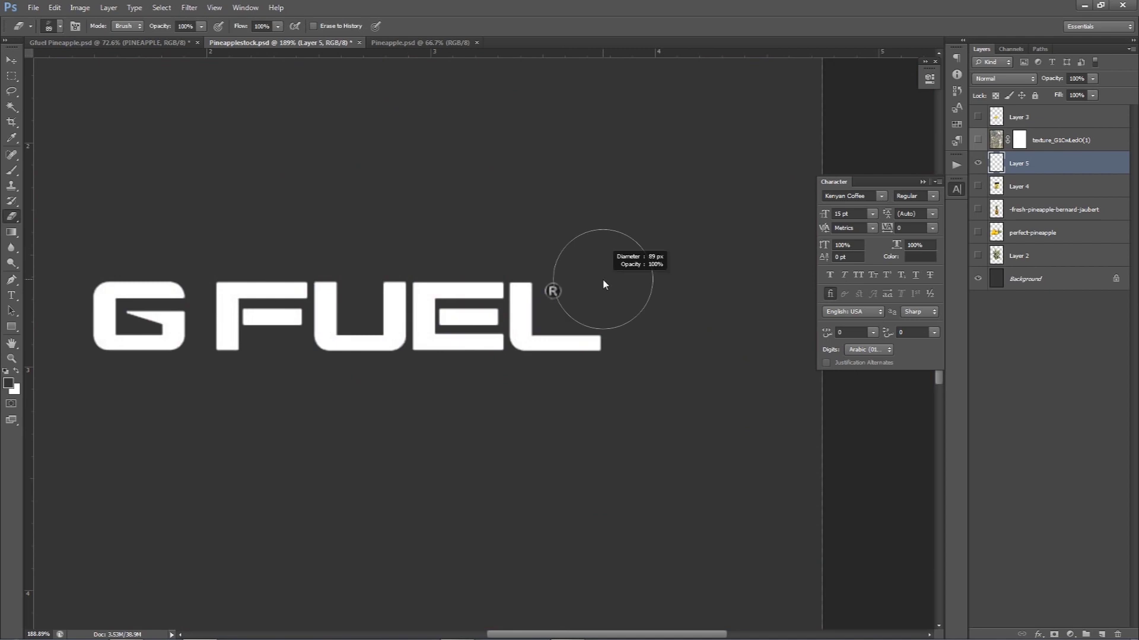
right_click(603, 288)
mouse_move(584, 286)
mouse_down()
mouse_move(553, 269)
mouse_move(559, 304)
mouse_up()
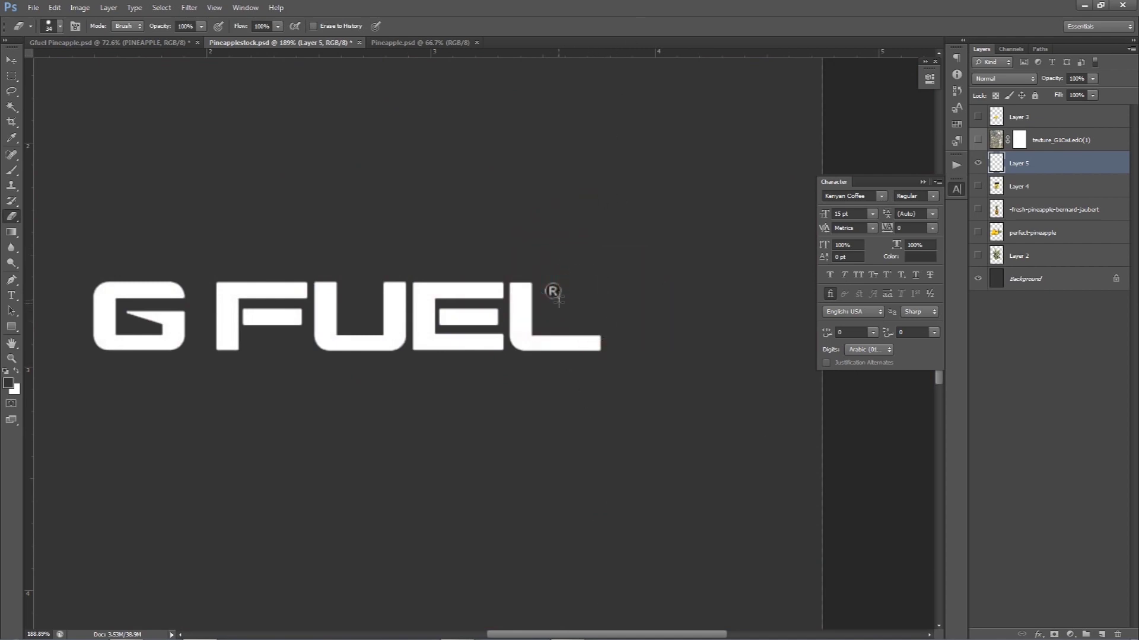
key(v)
scroll(552, 293, down, 3)
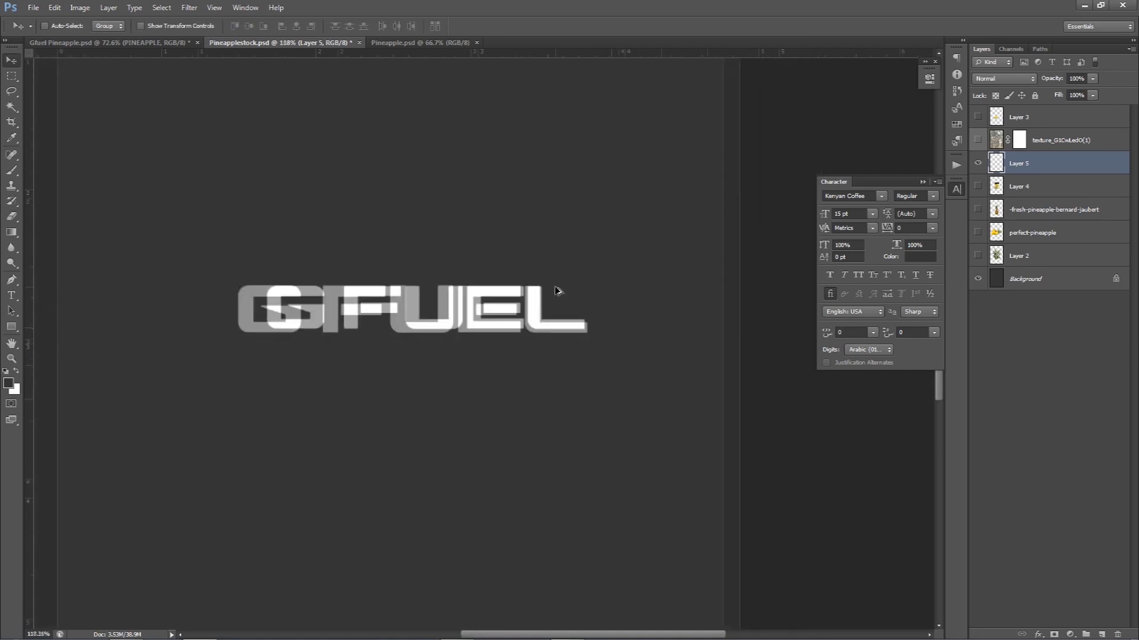
scroll(546, 289, down, 2)
Step: Magic-wand the empty area around the logo, then contract and expand the selection by 1 px
key(w)
click(561, 337)
click(161, 7)
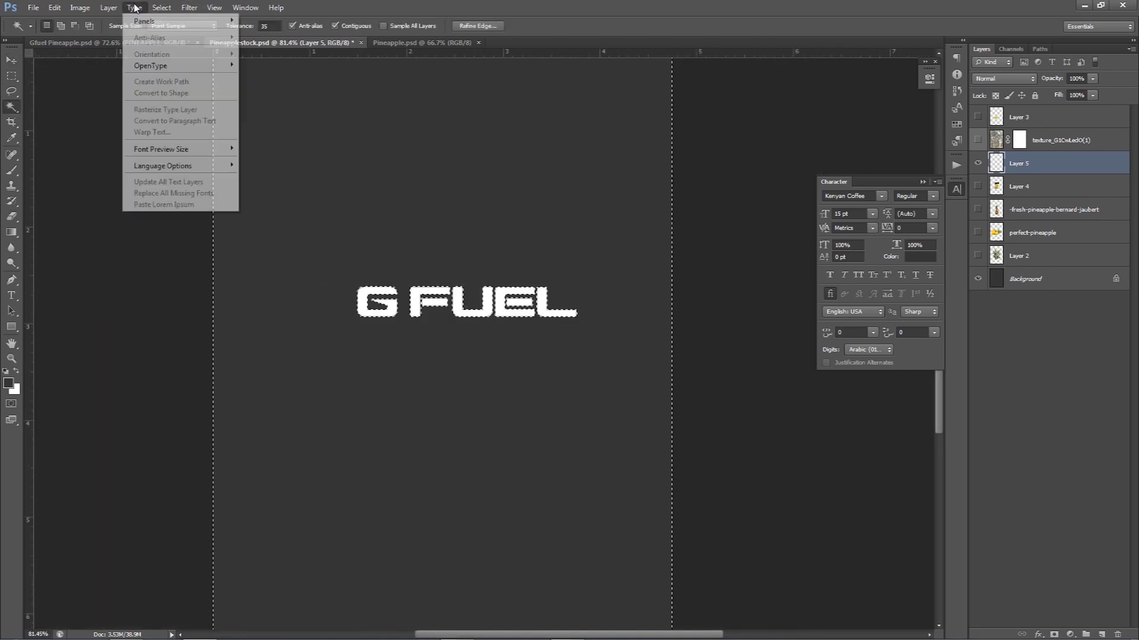
click(309, 173)
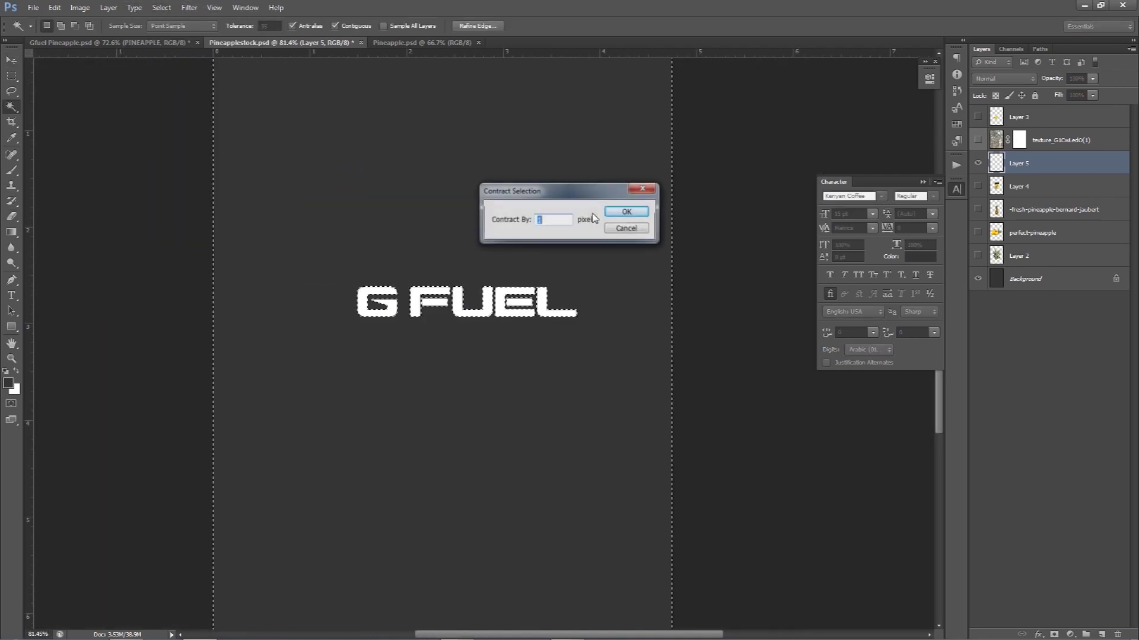
click(626, 213)
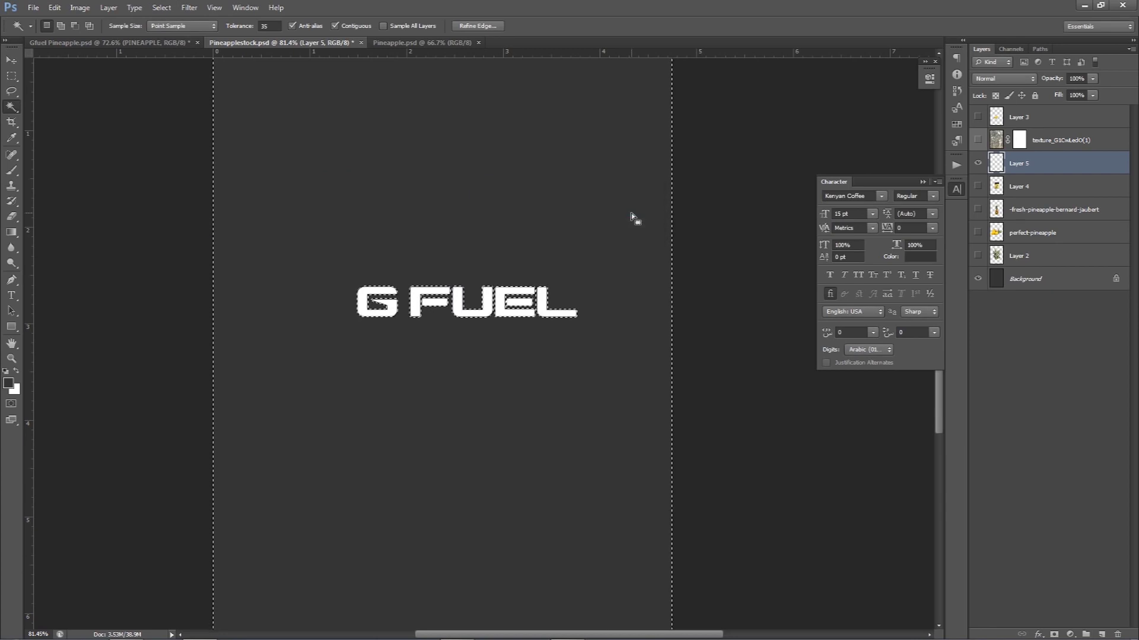
click(161, 7)
mouse_move(186, 140)
click(299, 160)
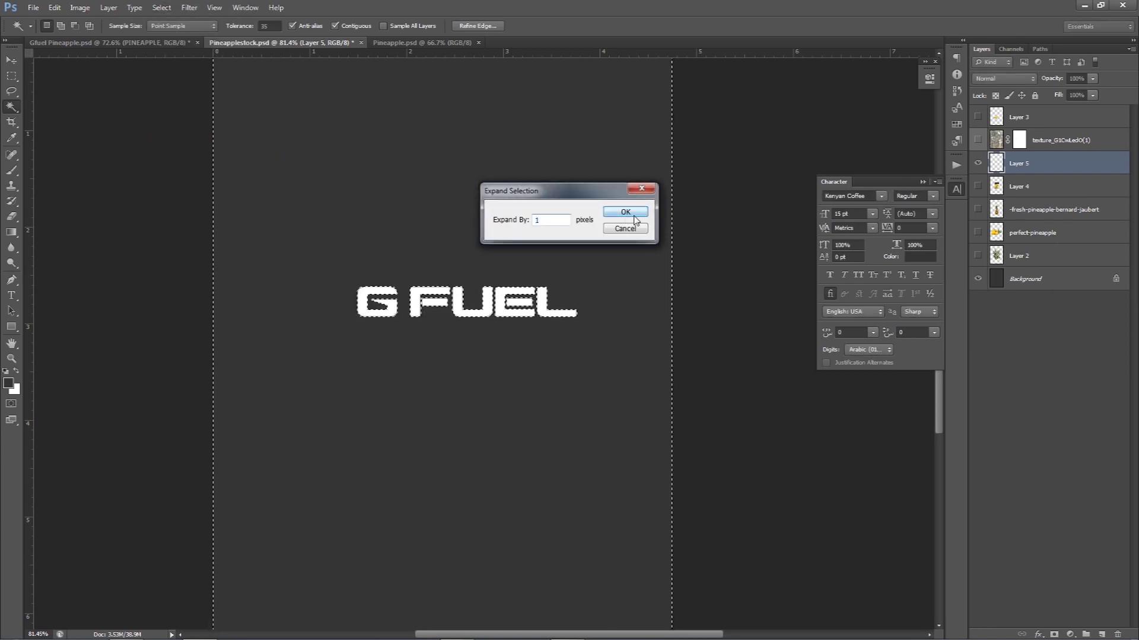
click(633, 215)
Step: Drag the G FUEL logo into the poster as Layer 23
key(c)
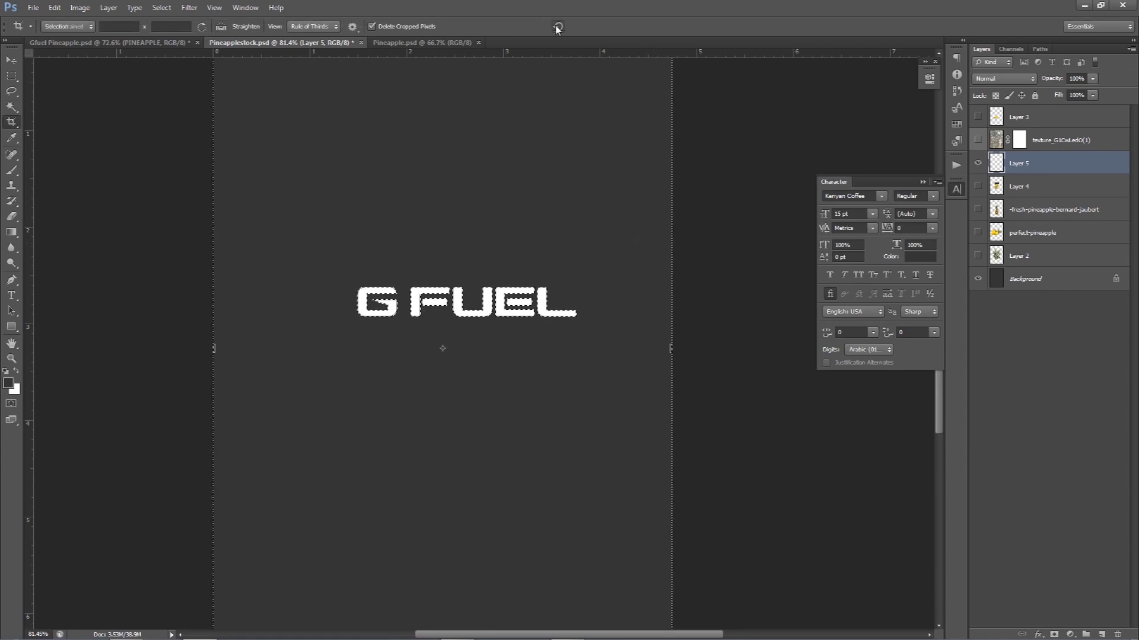
key(v)
mouse_move(427, 245)
mouse_down()
mouse_move(152, 33)
mouse_move(578, 204)
mouse_up()
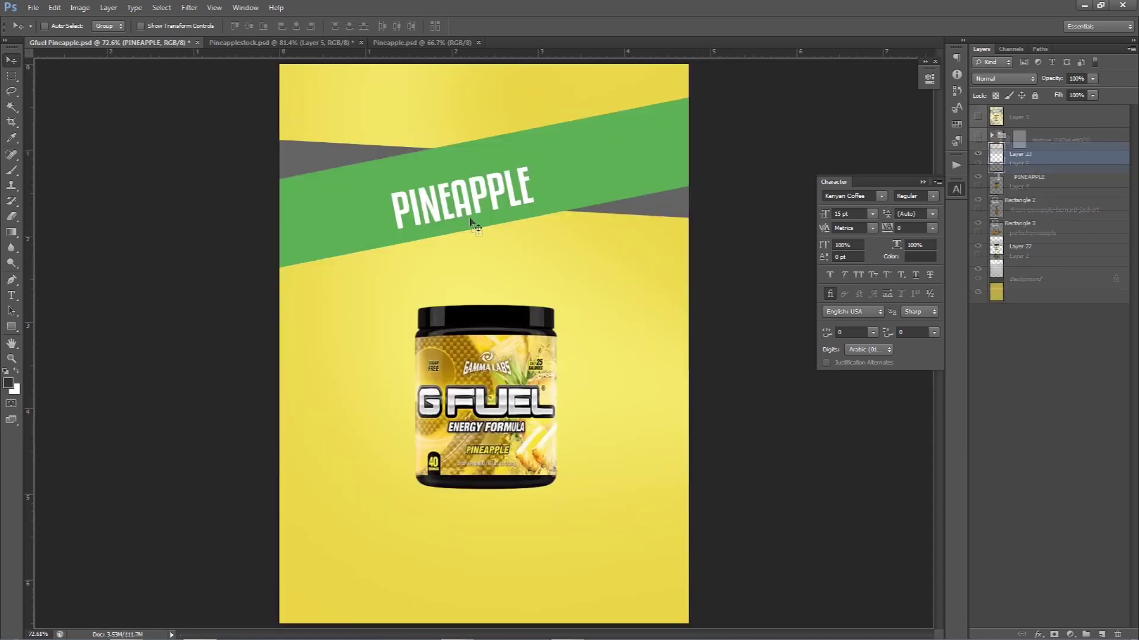
Step: Tilt the G FUEL logo to the banner angle, shrink it, and place it above PINEAPPLE
key(ctrl+t)
drag(575, 162, 571, 133)
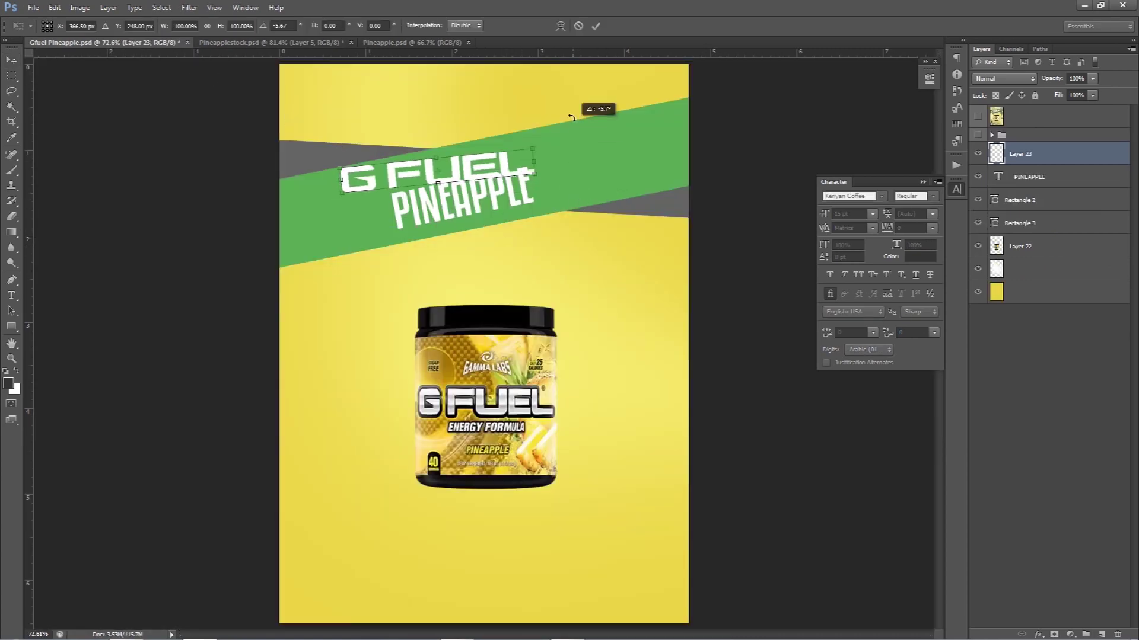
drag(530, 139, 478, 153)
key(Return)
drag(449, 191, 438, 197)
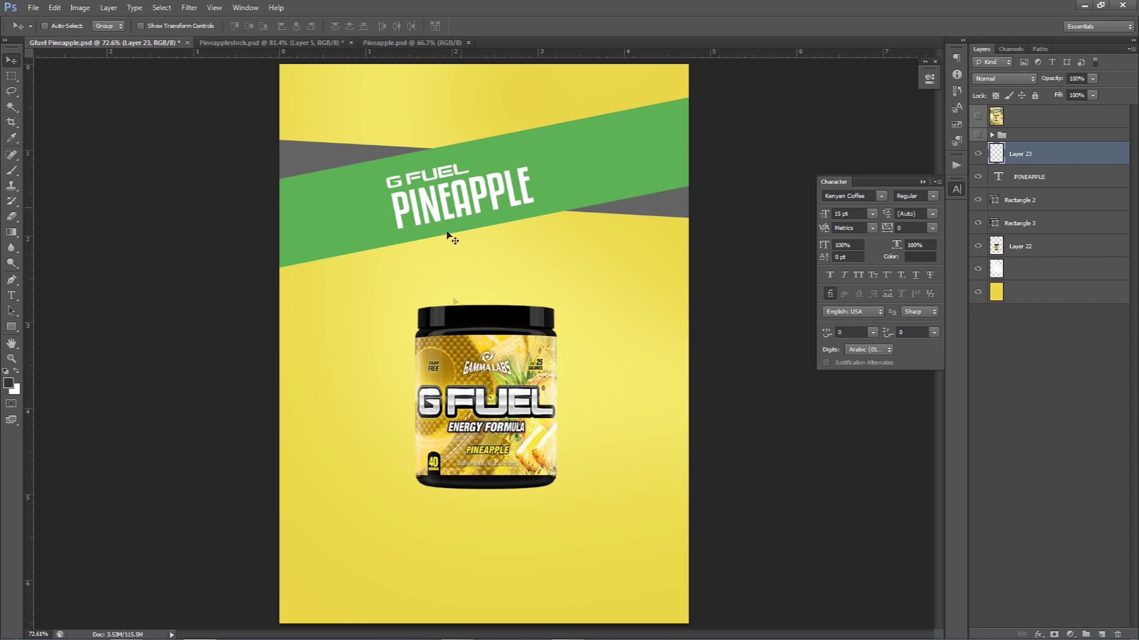
drag(470, 204, 473, 202)
key(Left)
key(Left)
key(ctrl+t)
drag(472, 166, 440, 163)
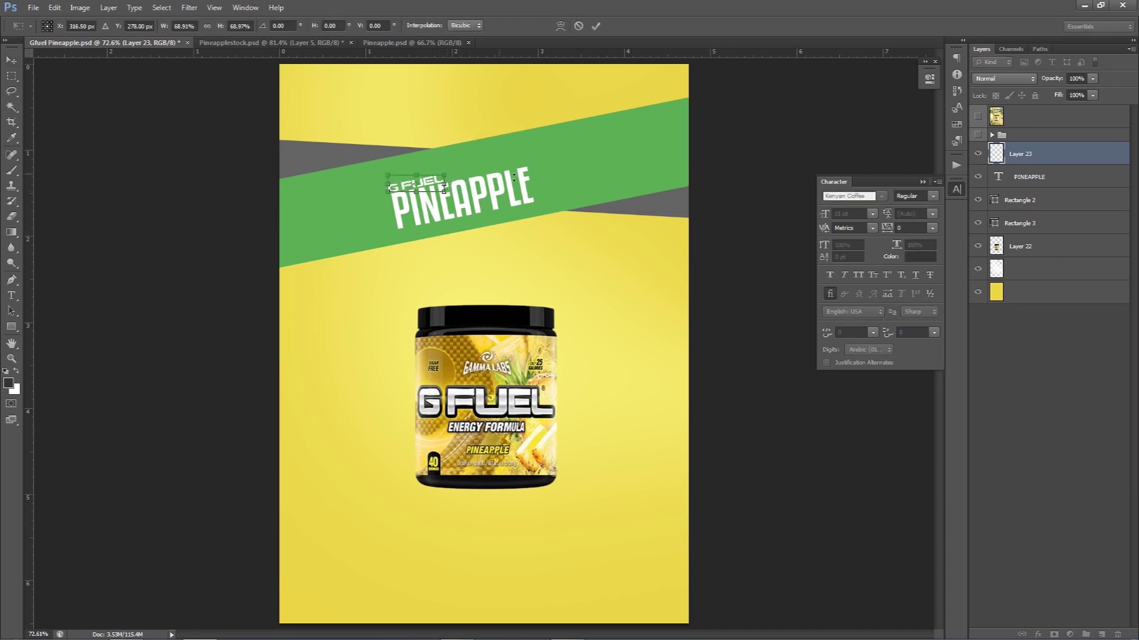
key(Return)
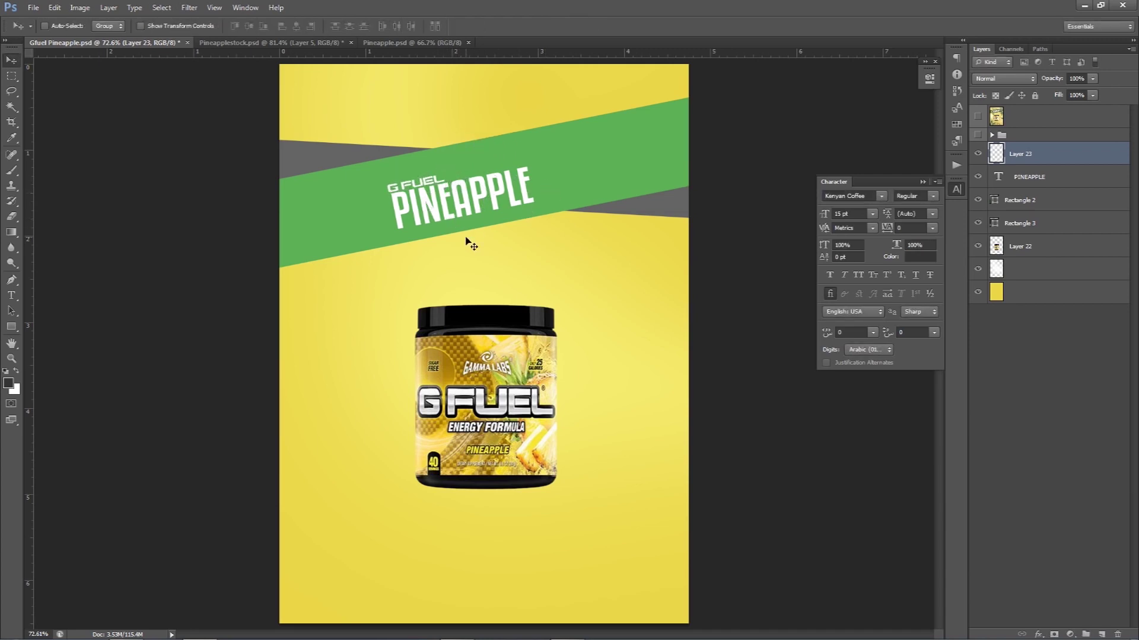
Step: Nudge the G FUEL and PINEAPPLE titles right together and enlarge them to about 120%
ctrl+click(1026, 177)
drag(517, 198, 522, 200)
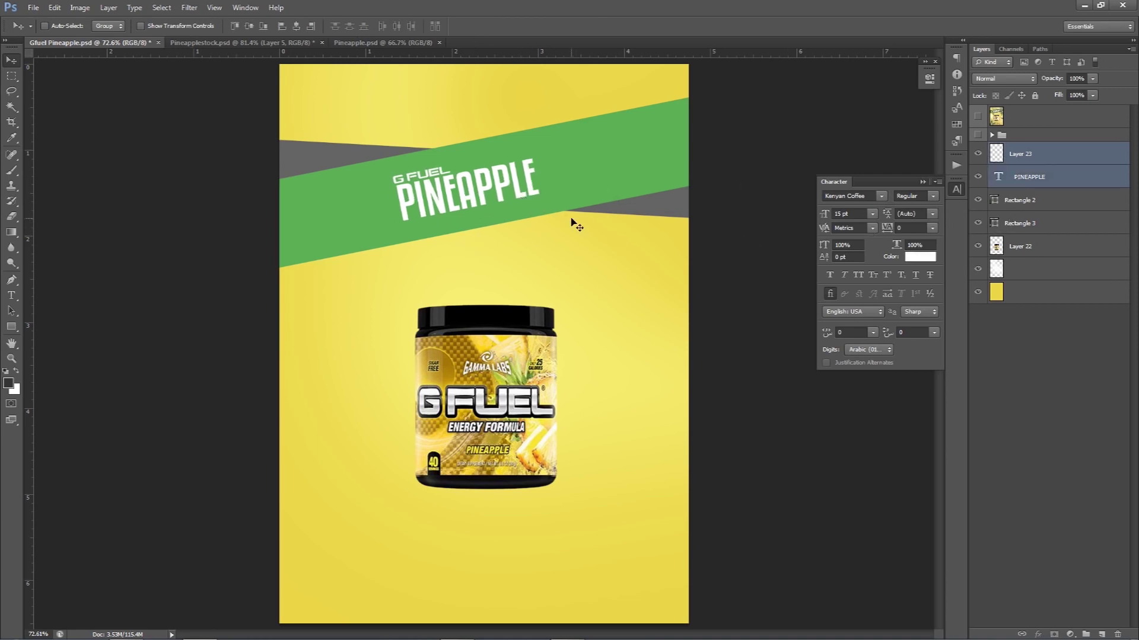
key(Right)
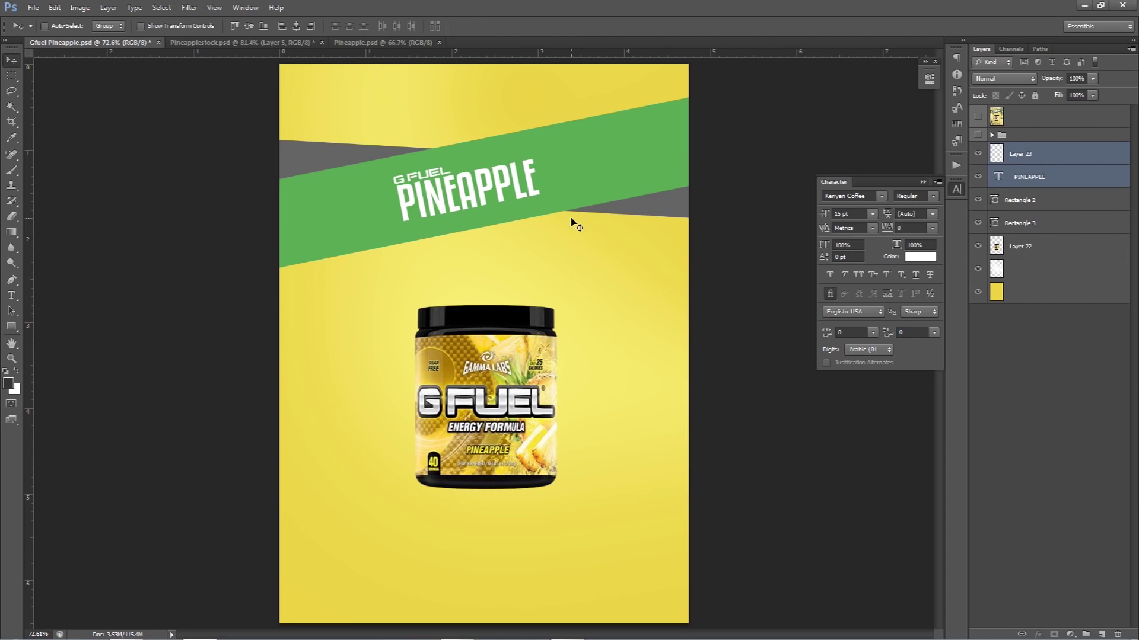
key(ctrl+t)
drag(538, 156, 552, 153)
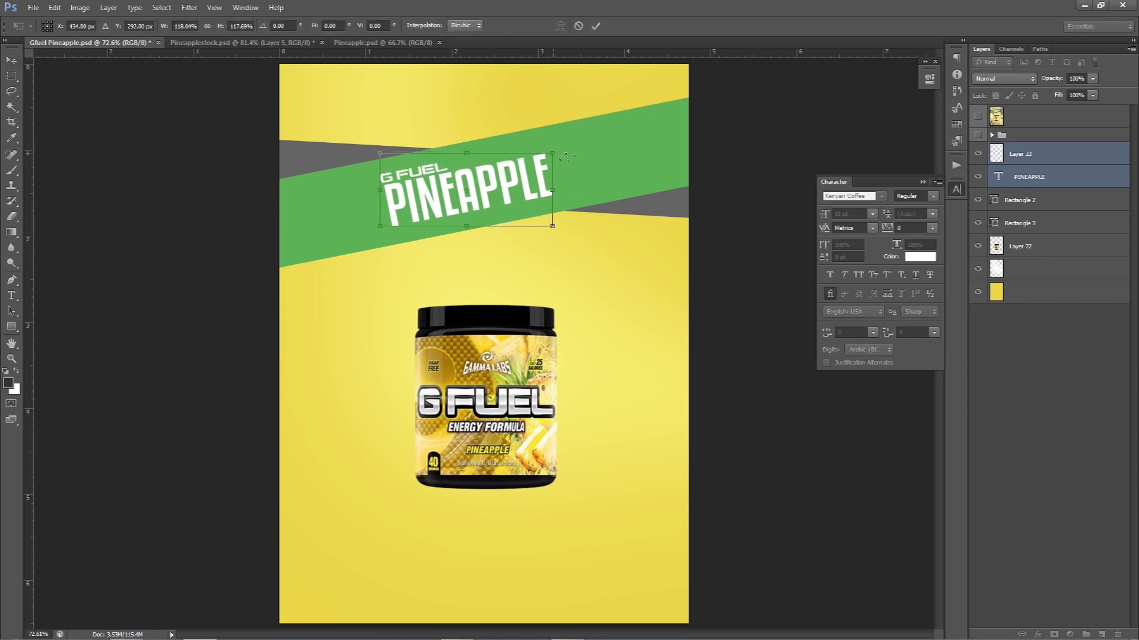
key(Return)
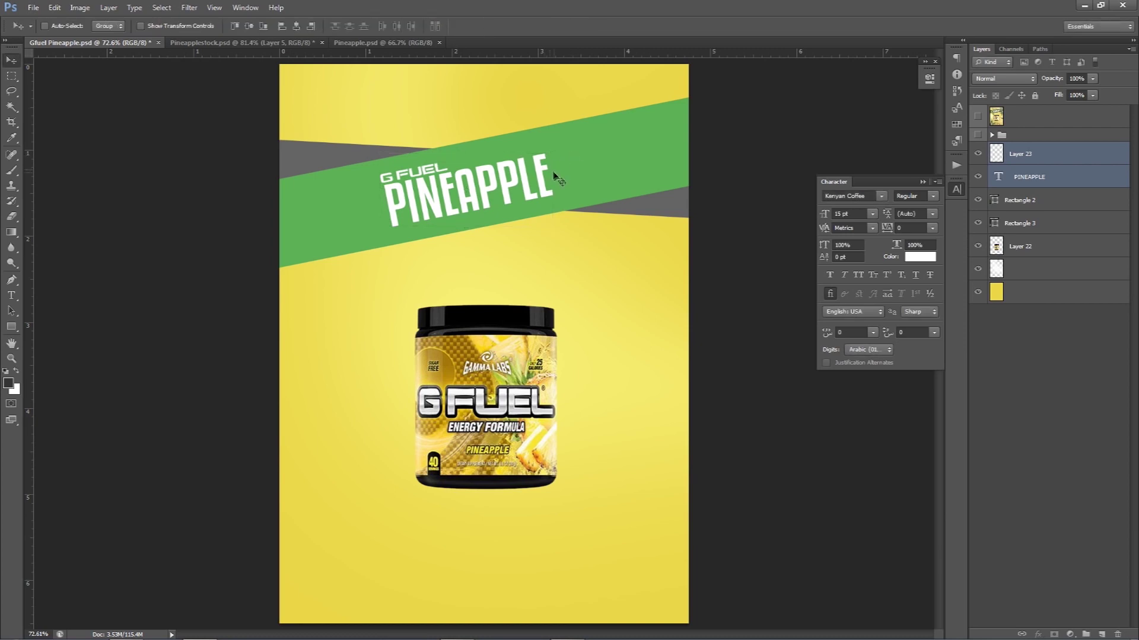
Step: Preview and re-hide the pineapple texture overlay, then shift the title slightly right and down
click(978, 135)
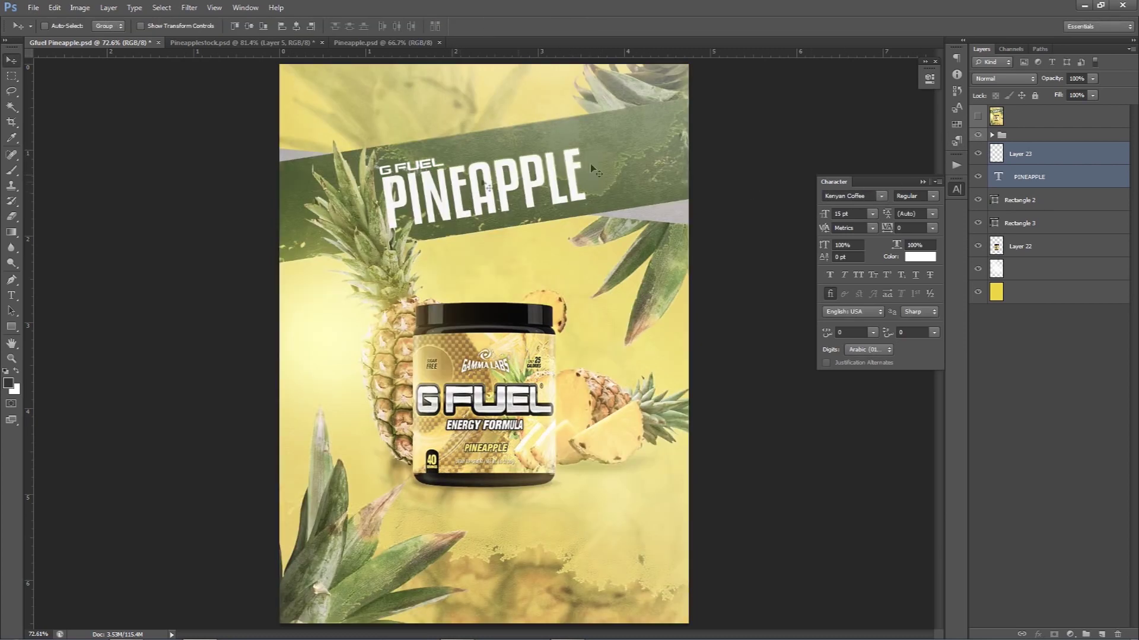
click(978, 135)
drag(550, 187, 560, 197)
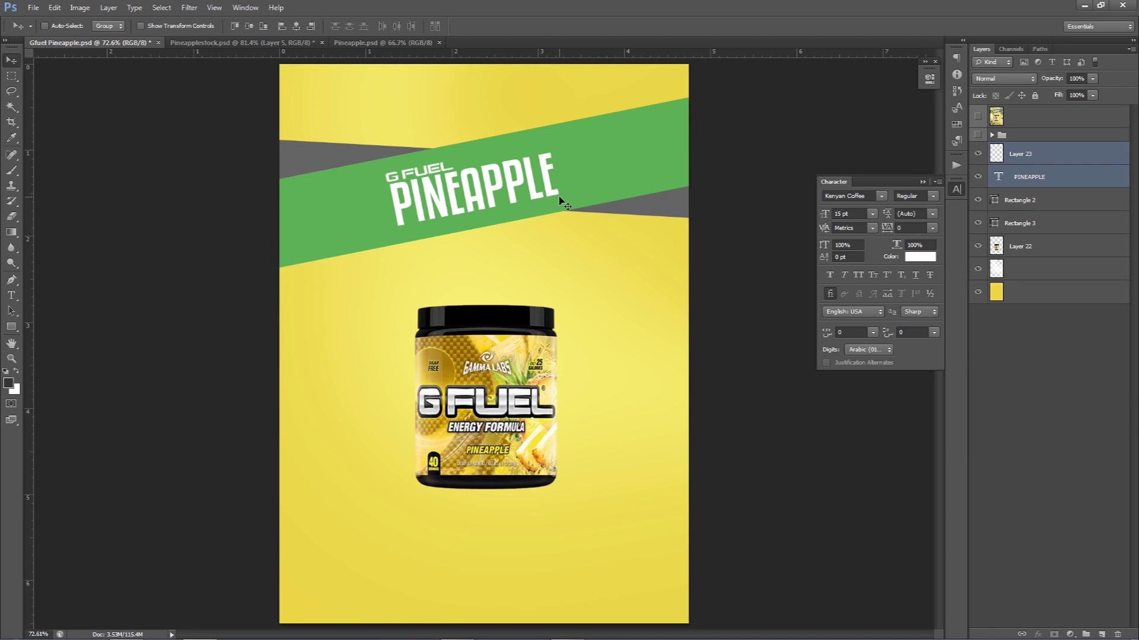
Step: In Pineapplestock.psd, hide the G FUEL text, then show, select and raise the whole pineapple
click(239, 42)
click(978, 163)
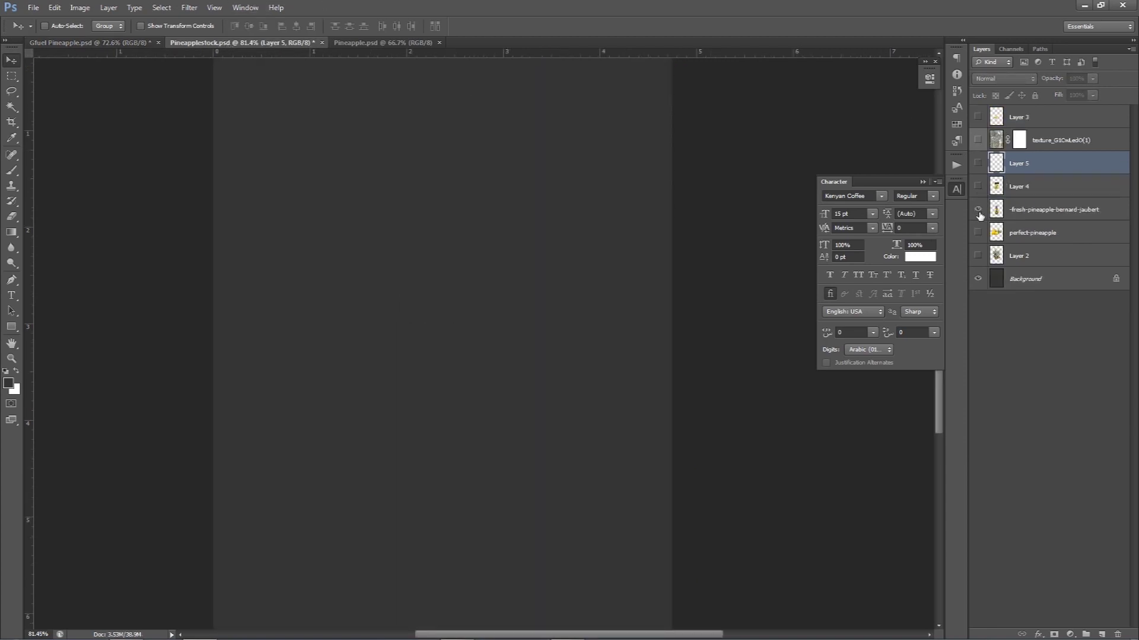
click(978, 209)
click(1035, 211)
drag(458, 326, 449, 240)
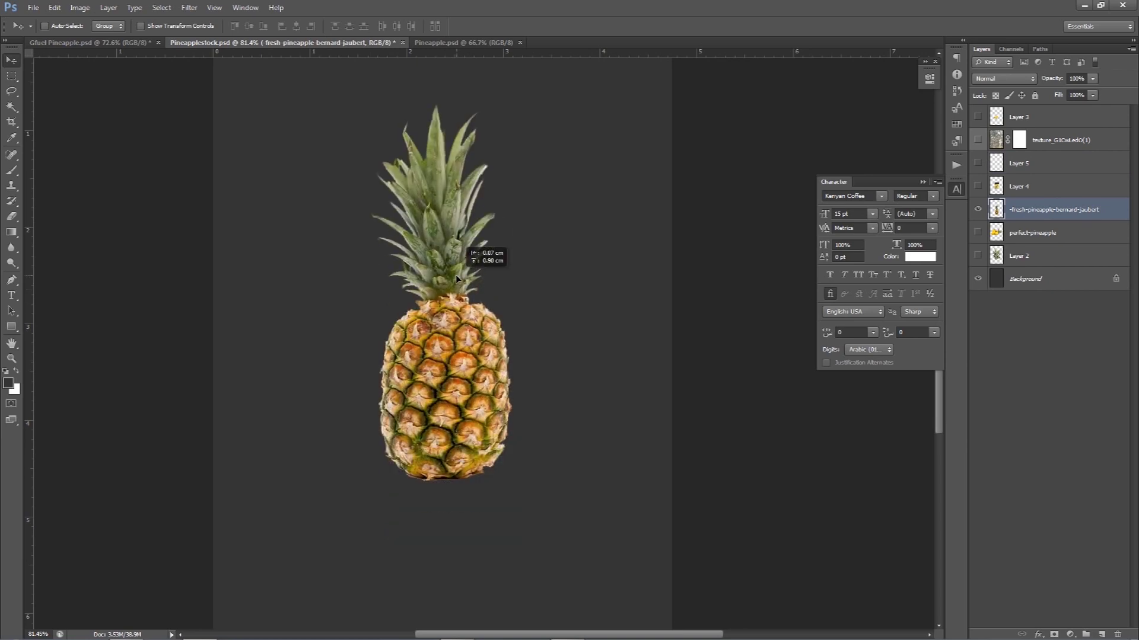
Step: Drag the whole pineapple from Pineapplestock.psd into the poster, dropping it left of the tub
drag(499, 322, 489, 334)
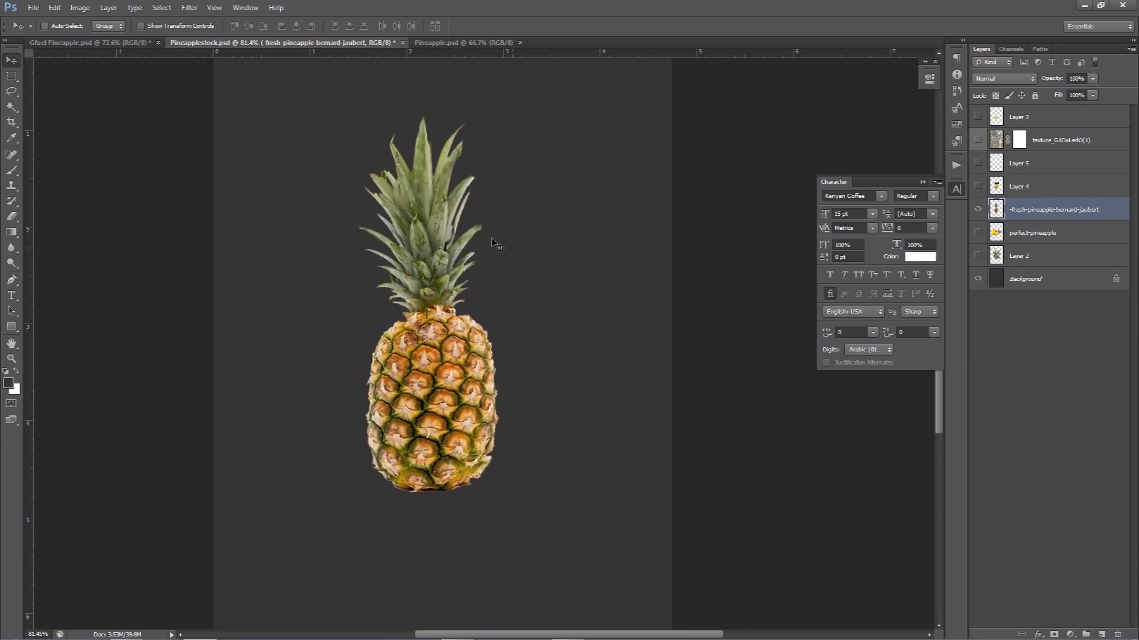
drag(450, 210, 133, 48)
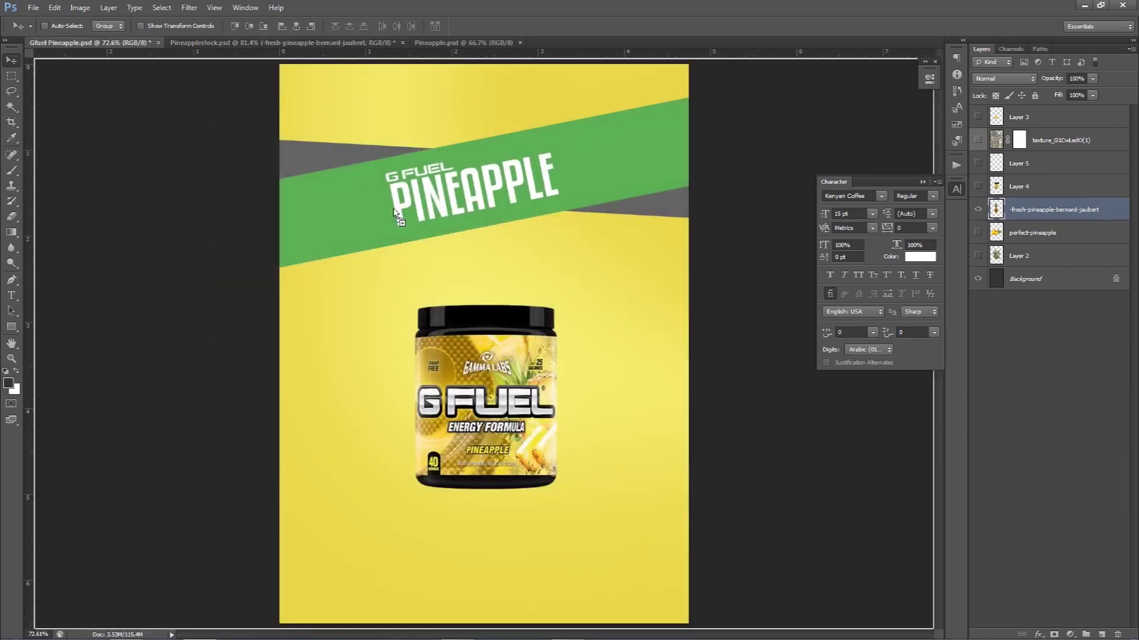
drag(133, 48, 408, 217)
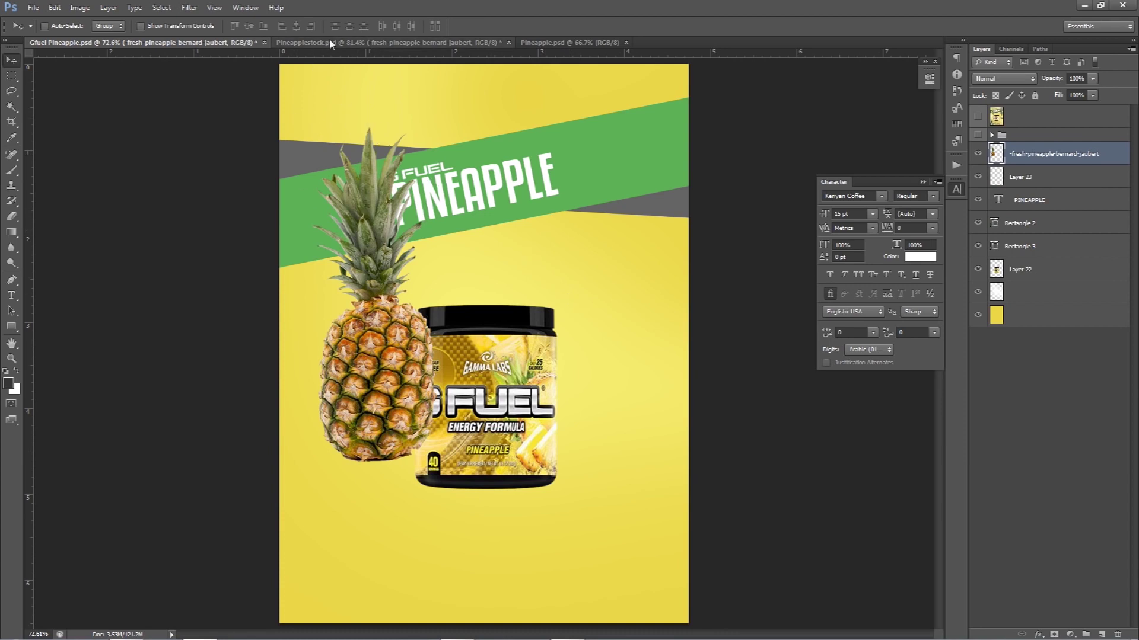
click(386, 42)
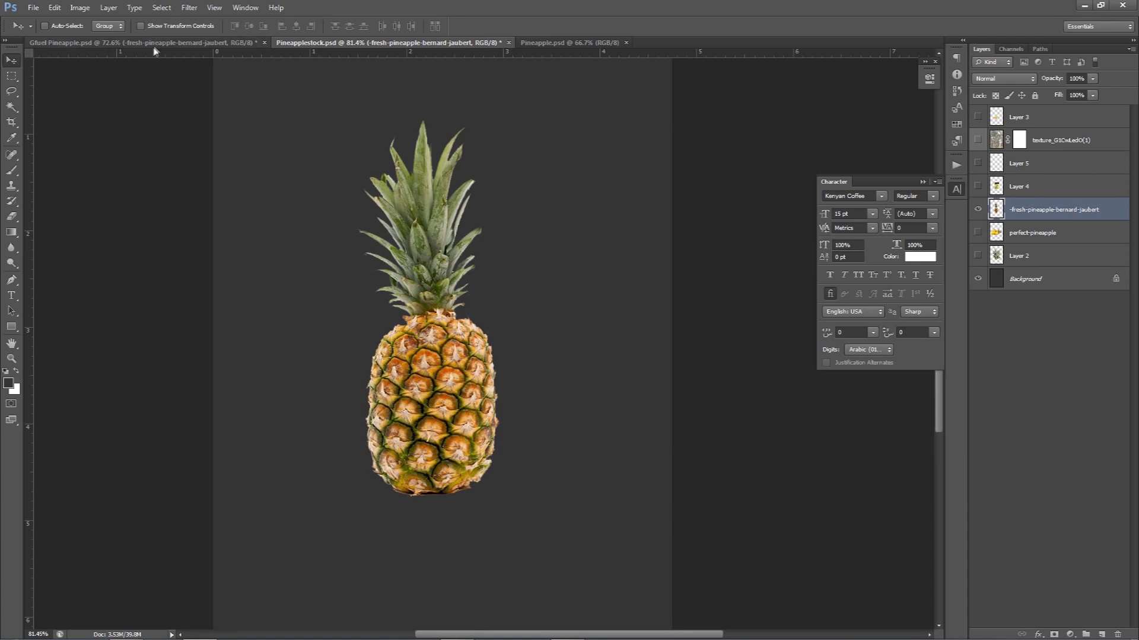
Step: Rename the pineapple layer 'Big pine' and Layer 22 'Tub', then move Big pine below Tub
click(153, 44)
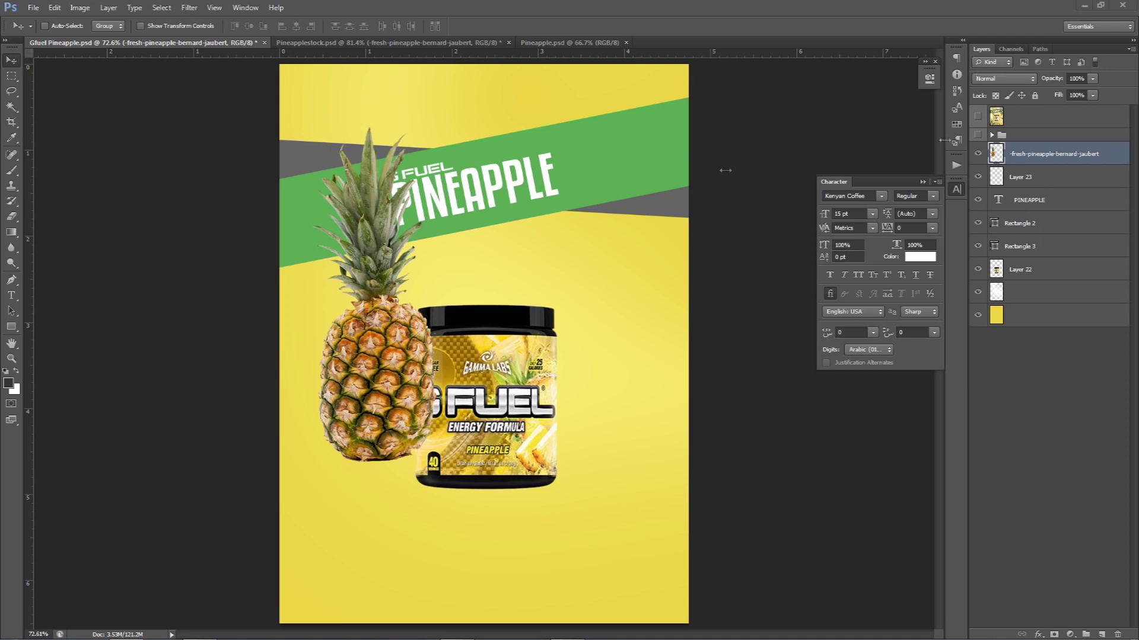
double_click(1034, 154)
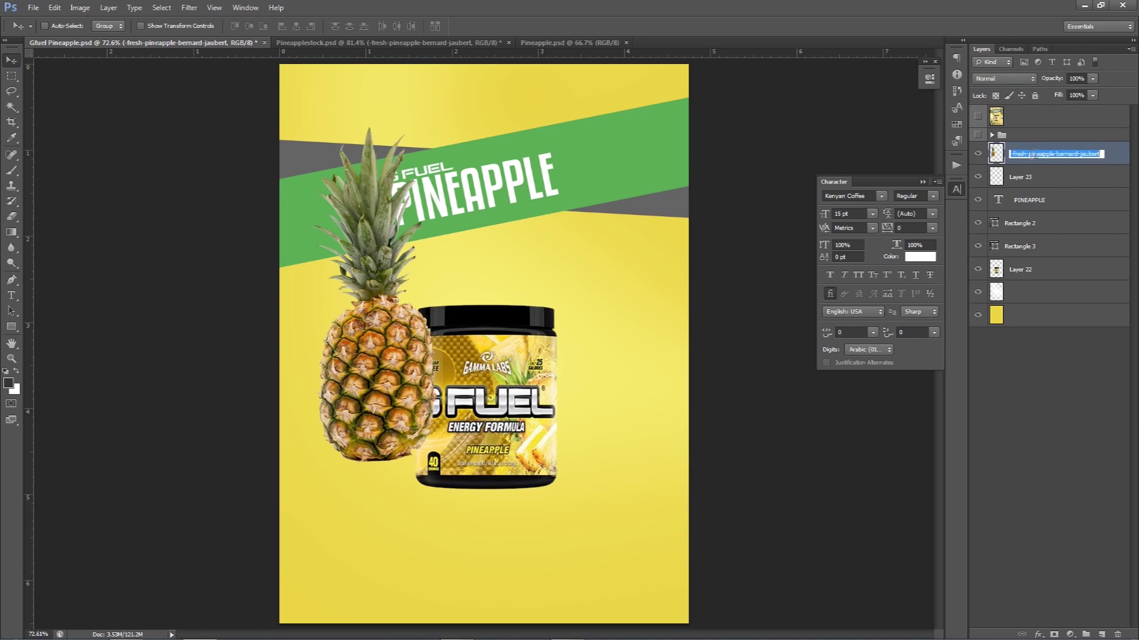
text(Big pine)
key(Return)
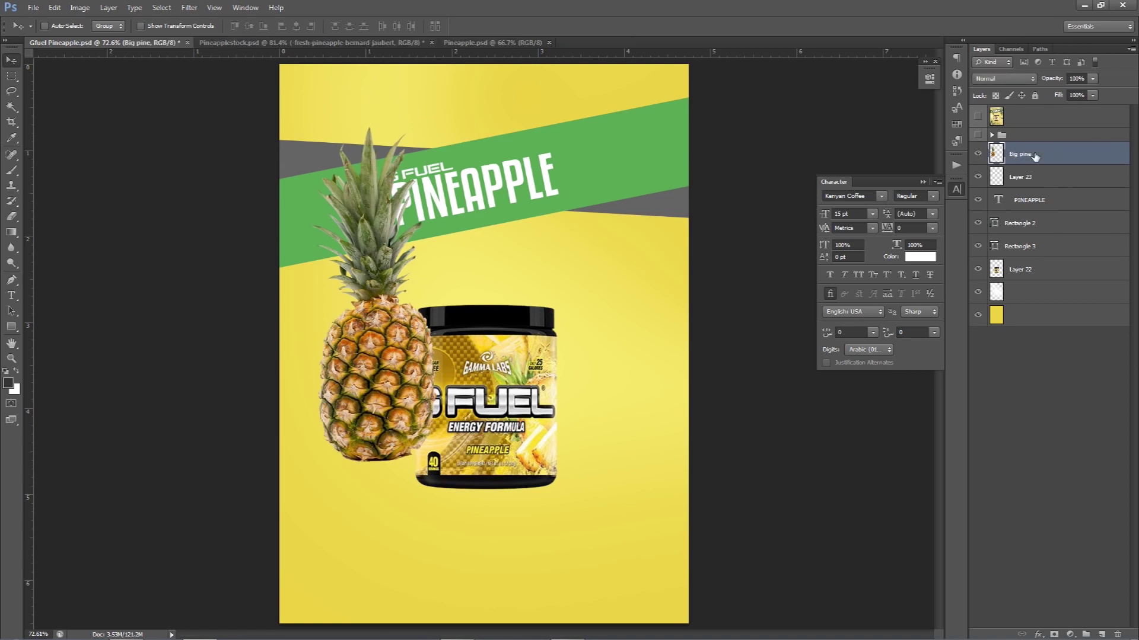
double_click(1022, 271)
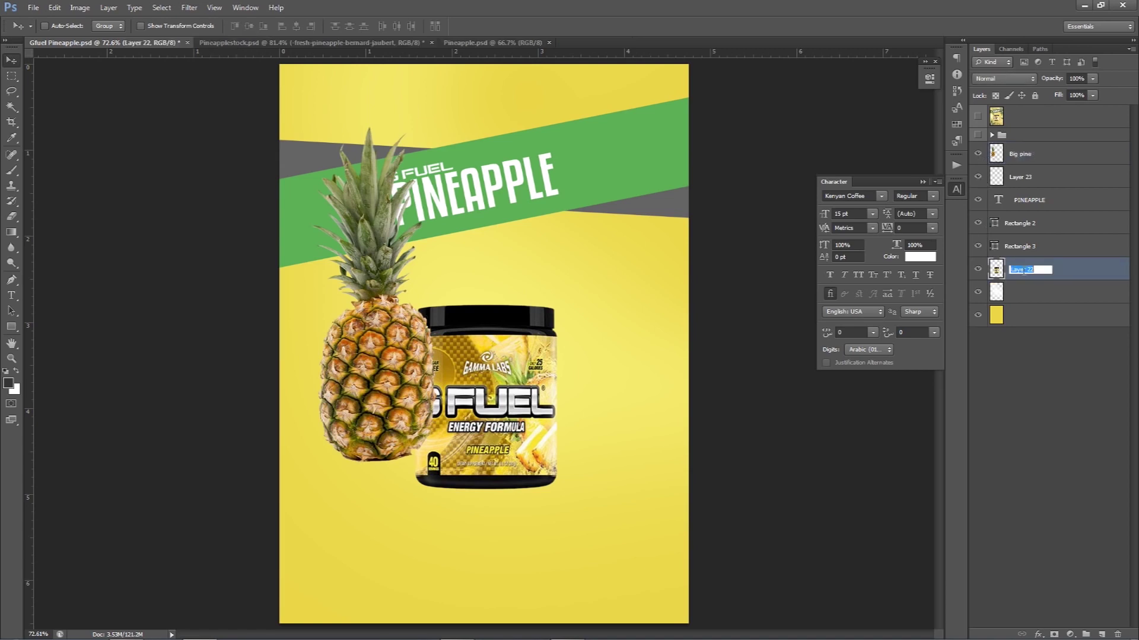
text(Tub)
key(Return)
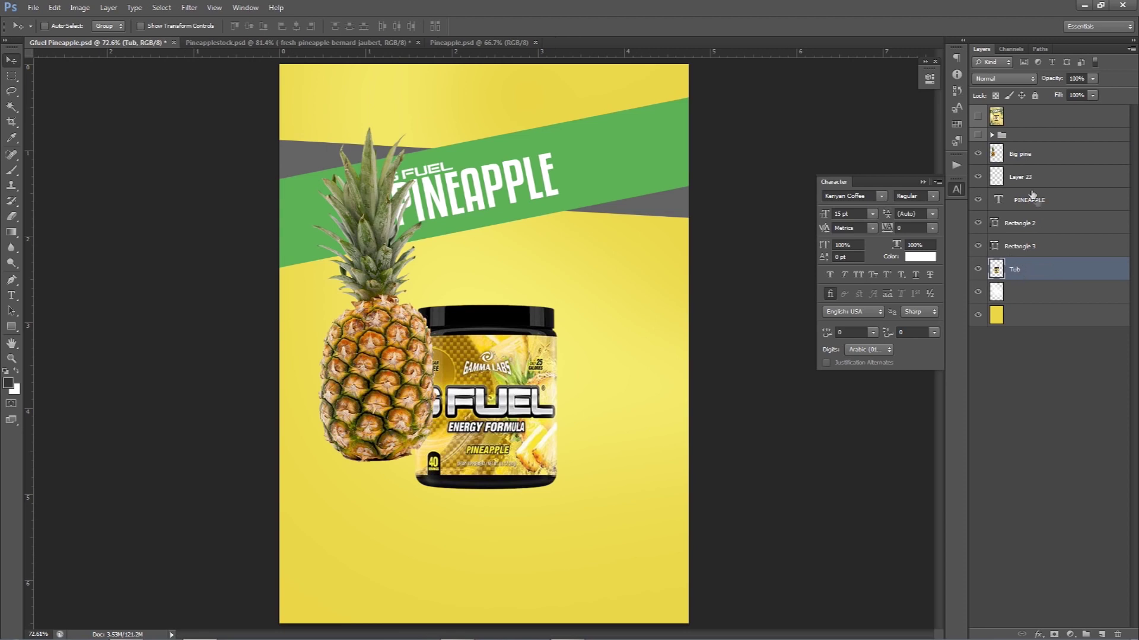
drag(1020, 154, 1020, 280)
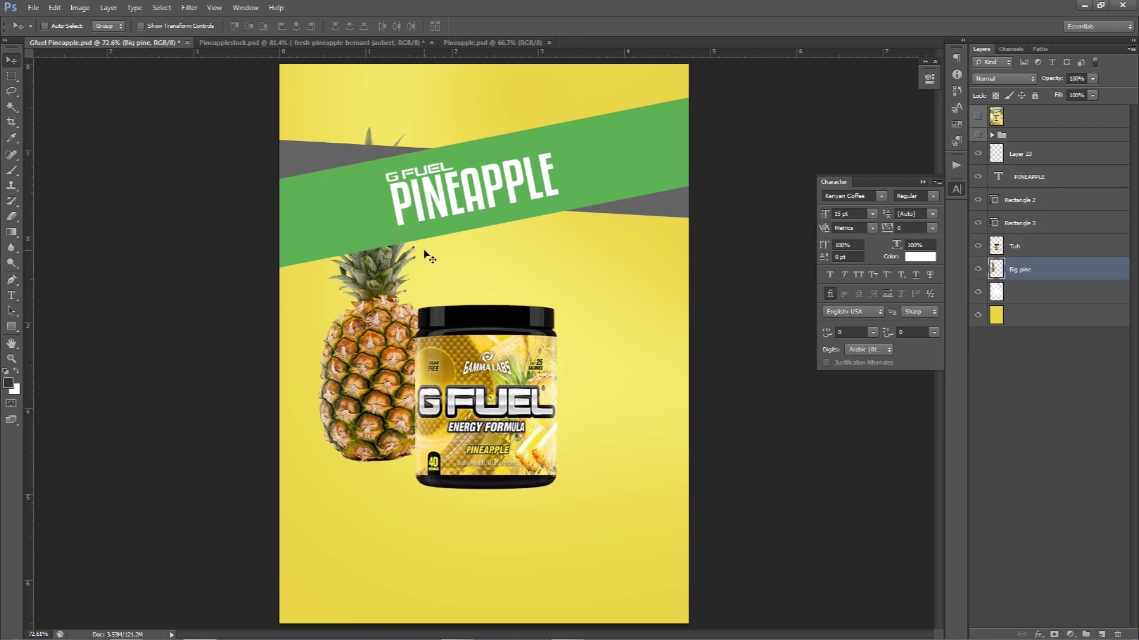
Step: Nudge Big pine behind the tub, then stack Tub and Big pine above the Layer 23 banner
drag(396, 305, 416, 322)
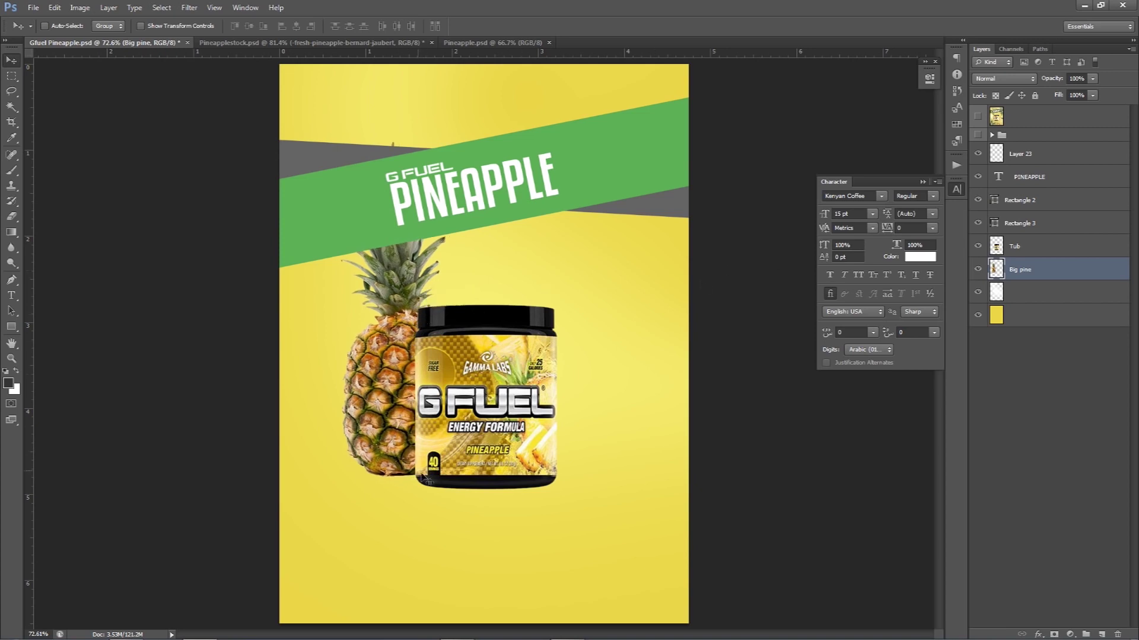
drag(430, 482, 432, 477)
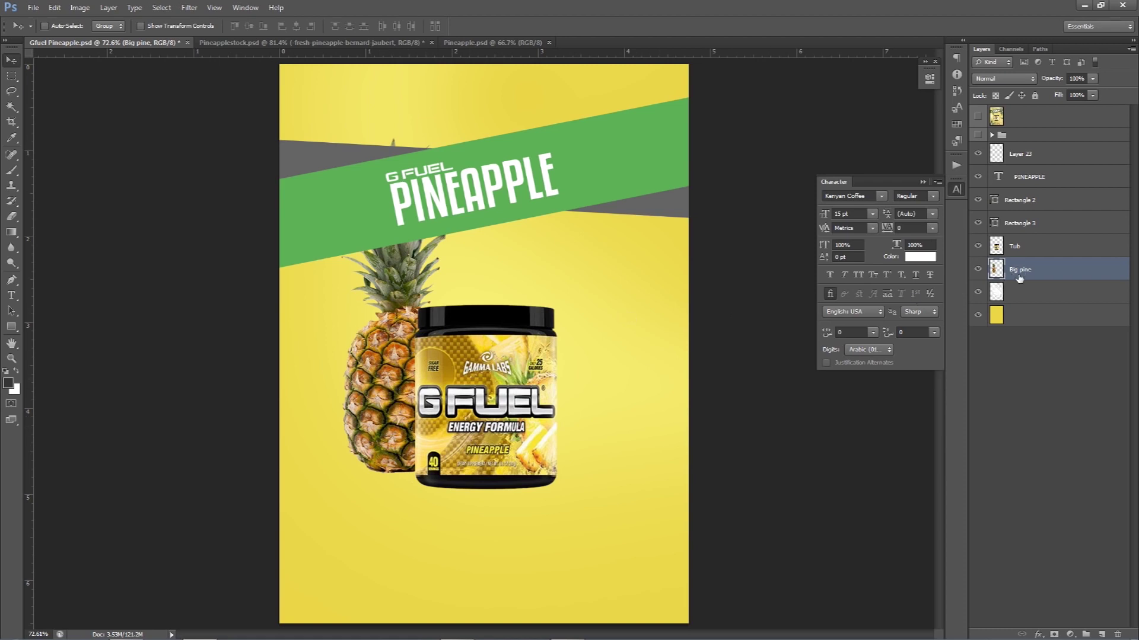
shift+click(1029, 249)
drag(1029, 249, 1029, 143)
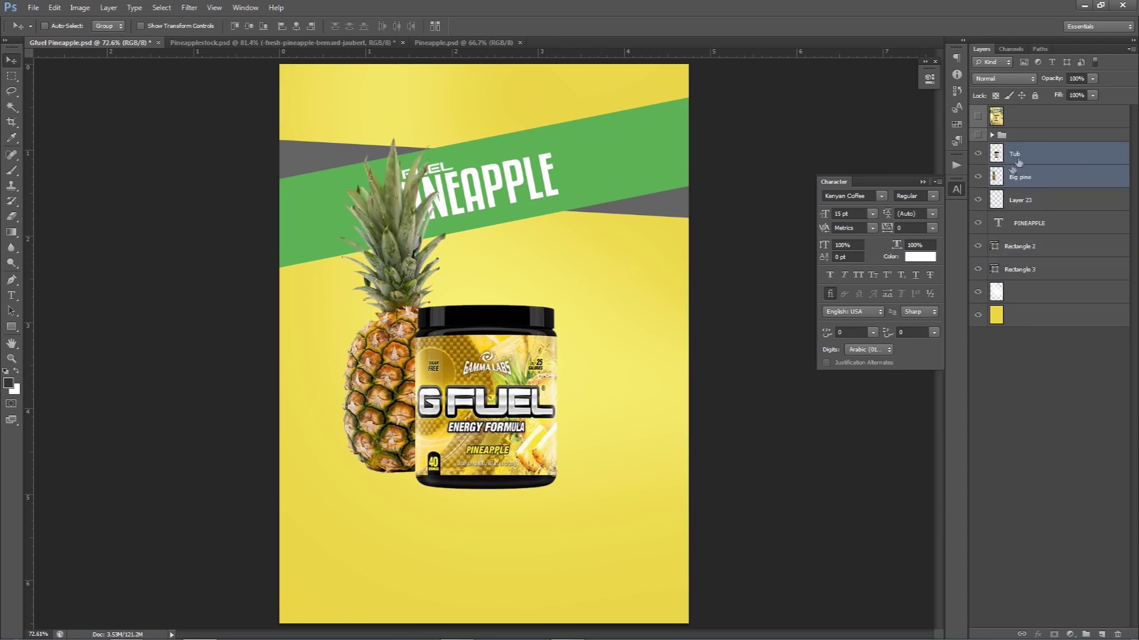
Step: Rotate Big pine about -7.72° and shift it slightly left and up
click(1018, 161)
click(1031, 177)
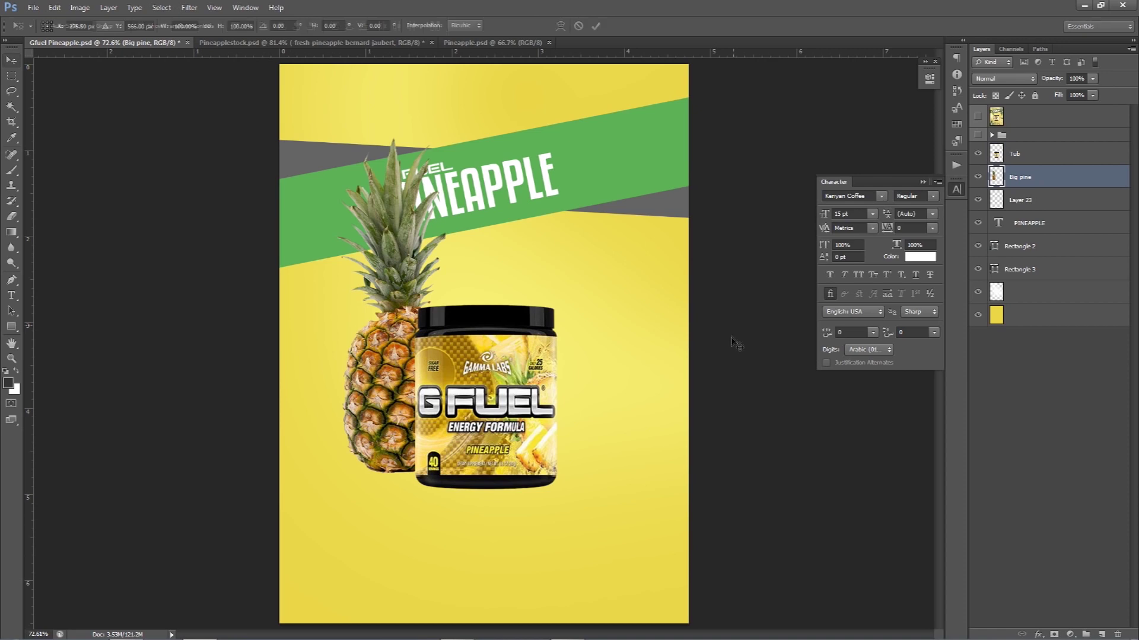
key(ctrl+t)
drag(750, 284, 755, 275)
key(Return)
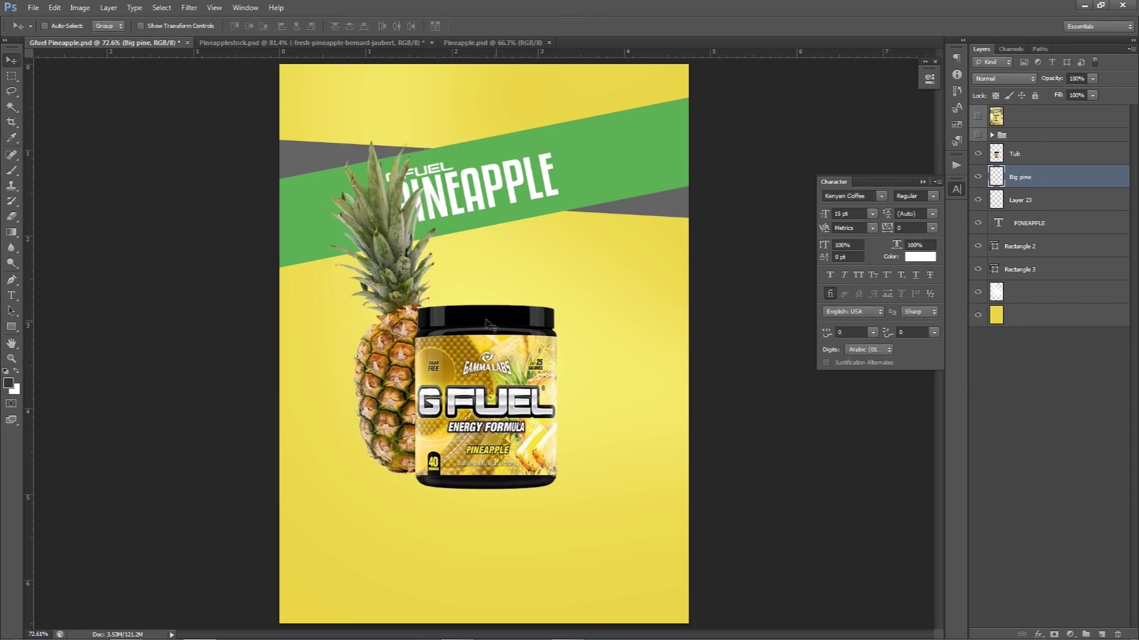
drag(478, 324, 468, 322)
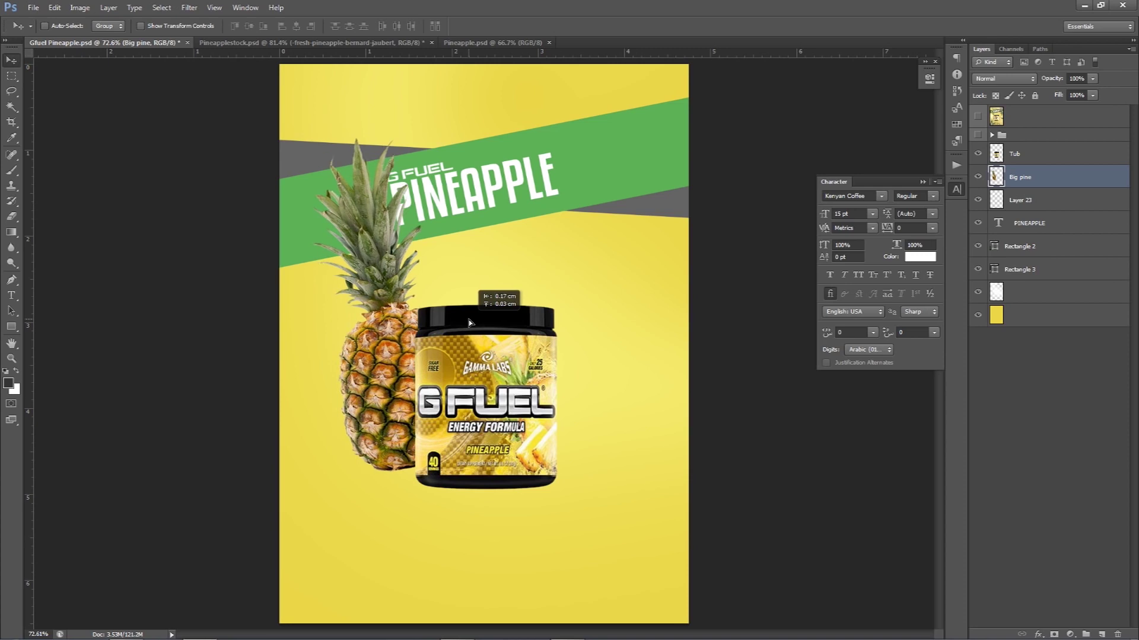
drag(469, 323, 478, 320)
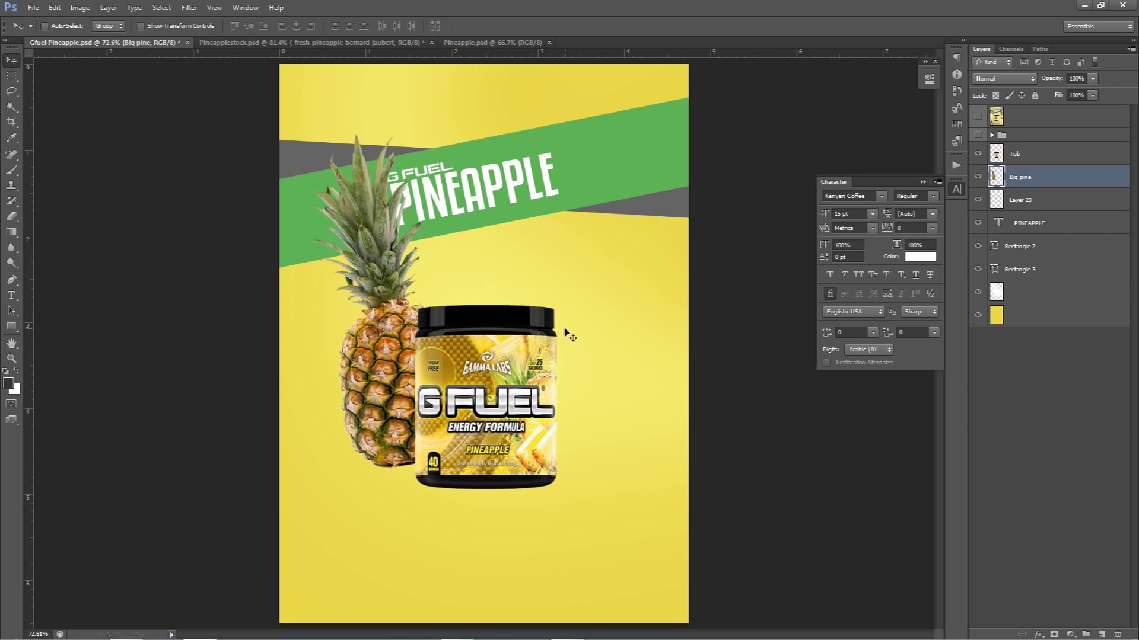
Step: Scale Big pine slightly larger
key(ctrl+t)
drag(610, 326, 610, 338)
key(Return)
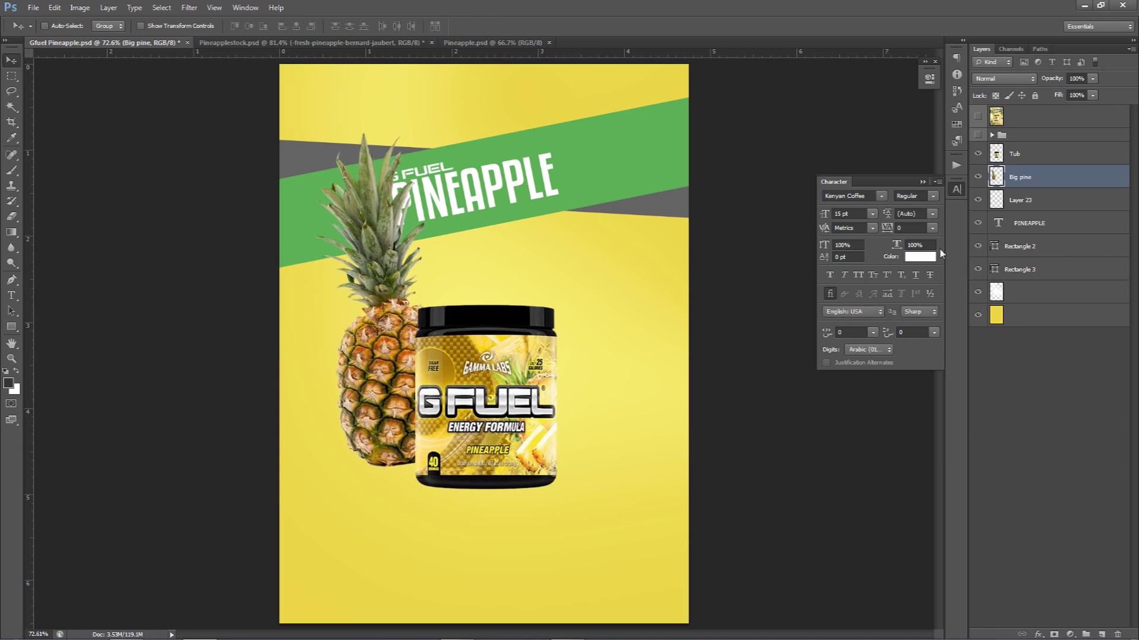
click(1029, 228)
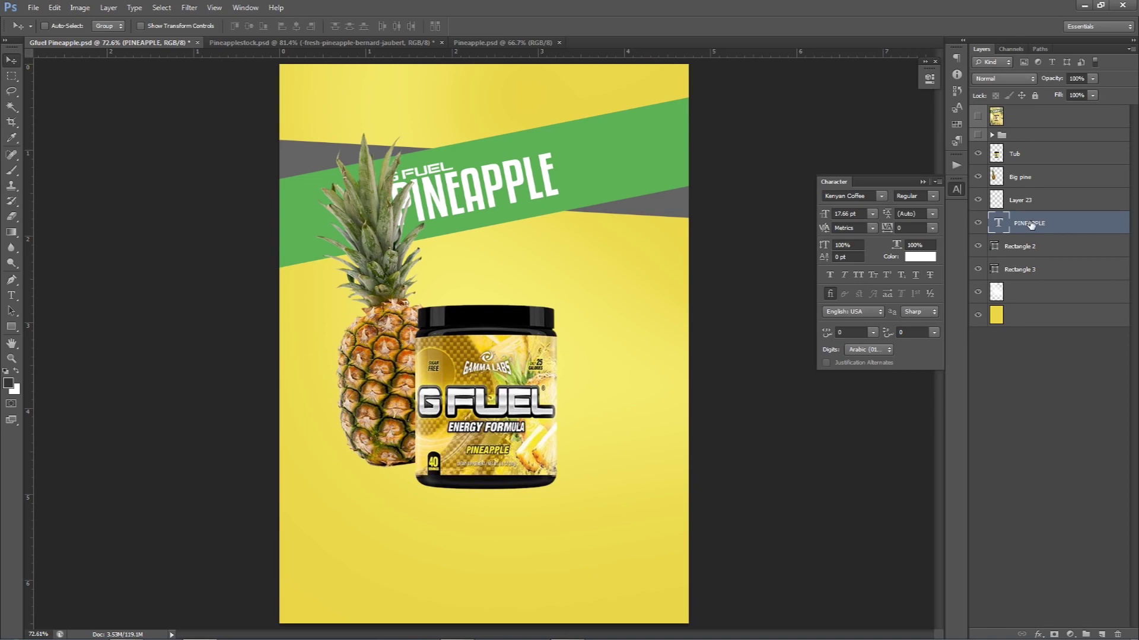
Step: Stack PINEAPPLE above Tub, and rename Layer 23 'gfuel' and move it to the top
drag(1010, 213, 1020, 153)
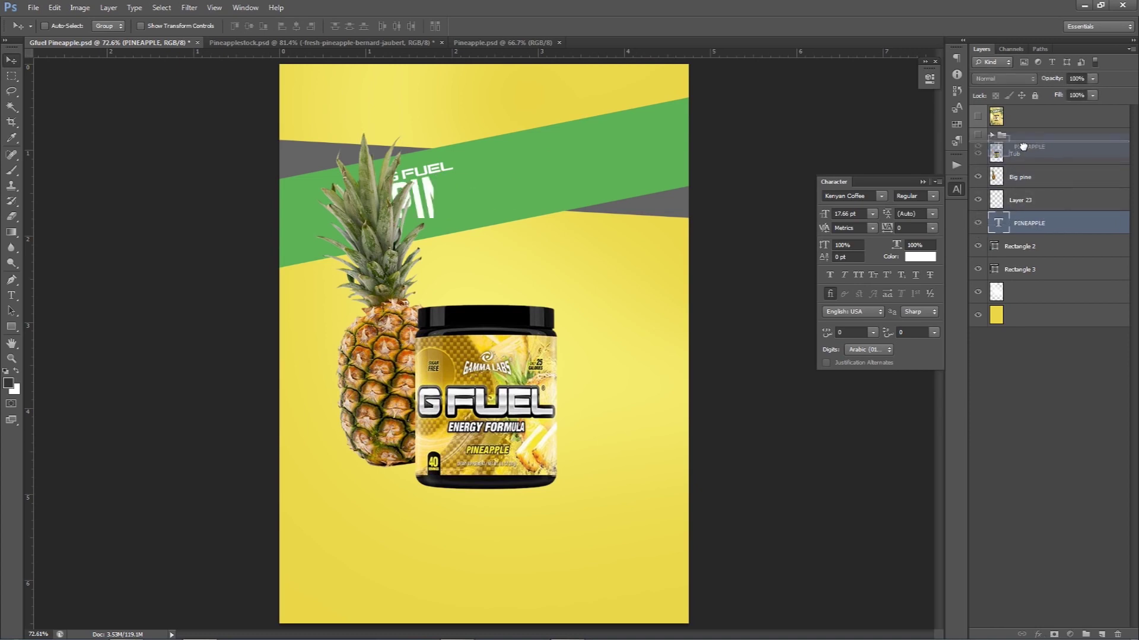
double_click(1021, 224)
text(el)
key(Return)
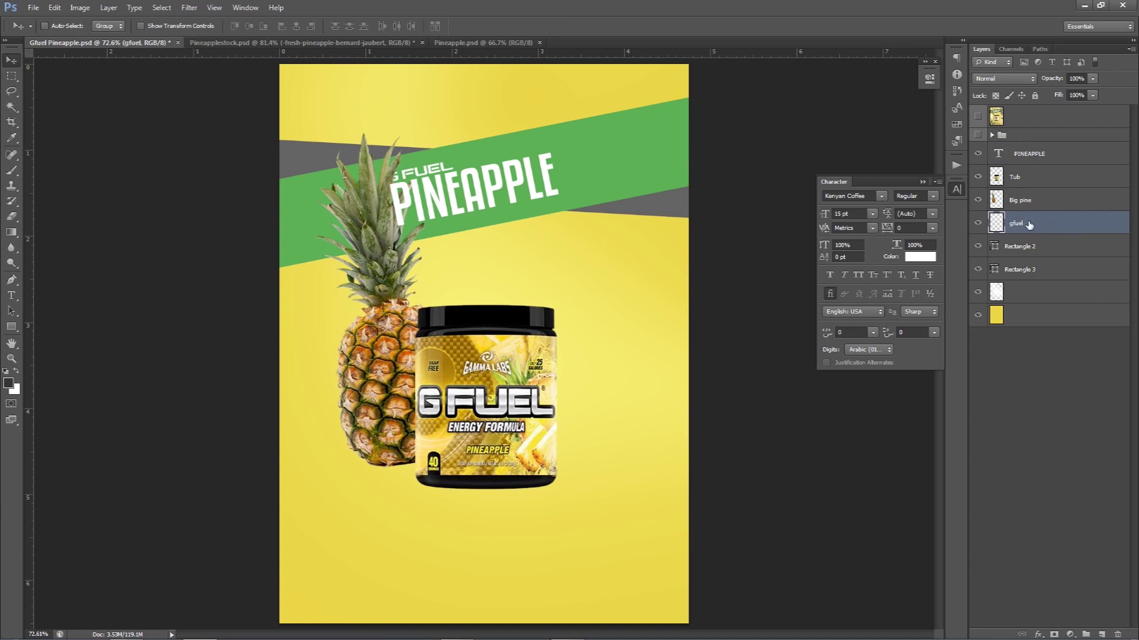
drag(1021, 223, 1021, 151)
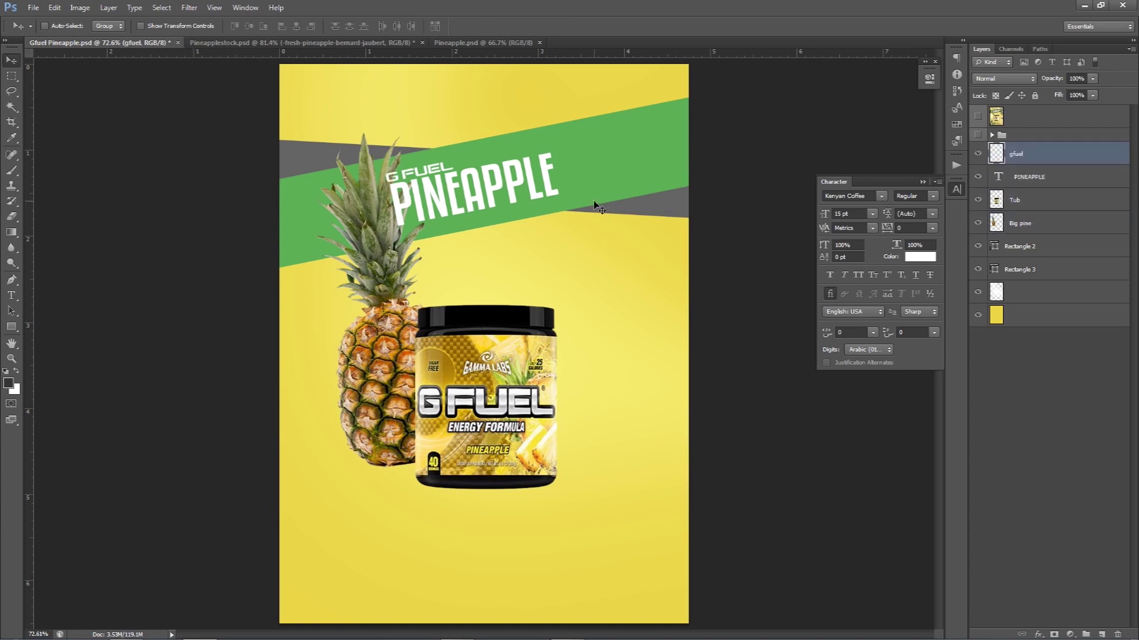
Step: Rotate Big pine slightly, about 0.85°
click(1031, 230)
key(ctrl+t)
drag(713, 243, 716, 241)
key(Return)
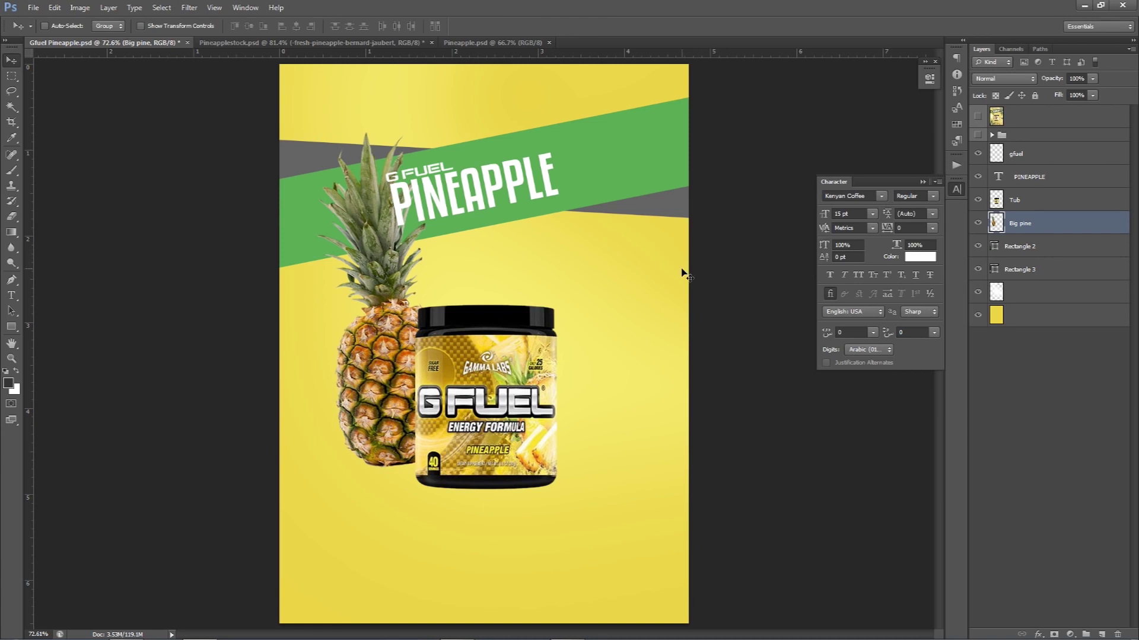
Step: In Pineapplestock.psd, hide the whole pineapple and show and select the sliced perfect-pineapple layer
click(367, 44)
click(978, 210)
click(978, 233)
click(1023, 233)
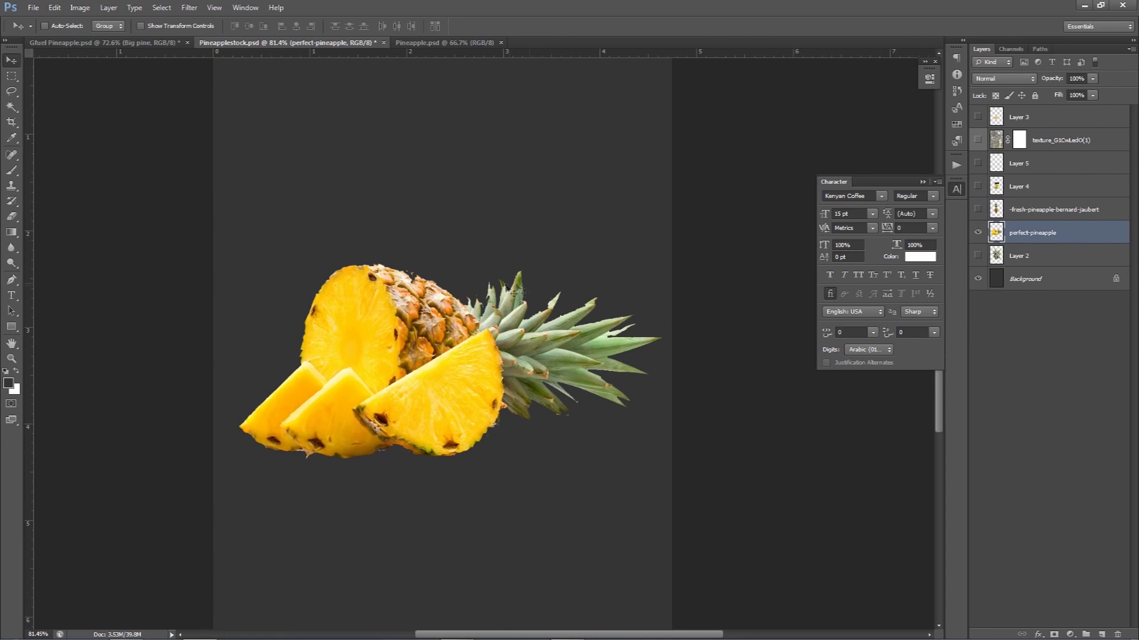
Step: Zoom in and remove the first stray fragment above the crown using a pen-traced selection
scroll(513, 292, up, 2)
scroll(513, 292, up, 2)
key(p)
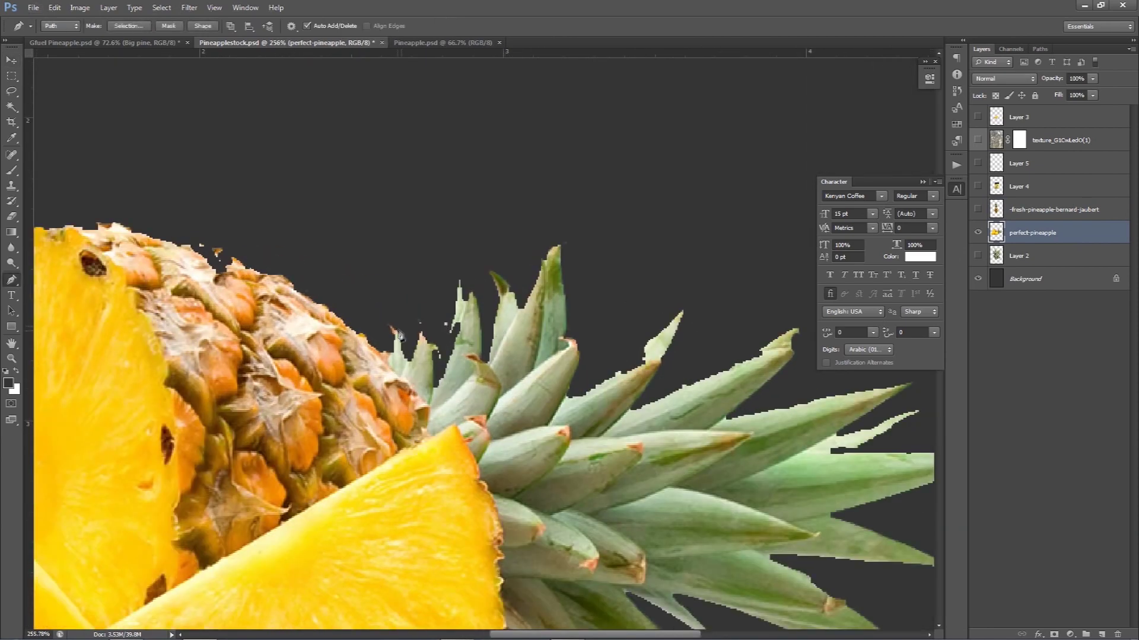
scroll(401, 338, up, 2)
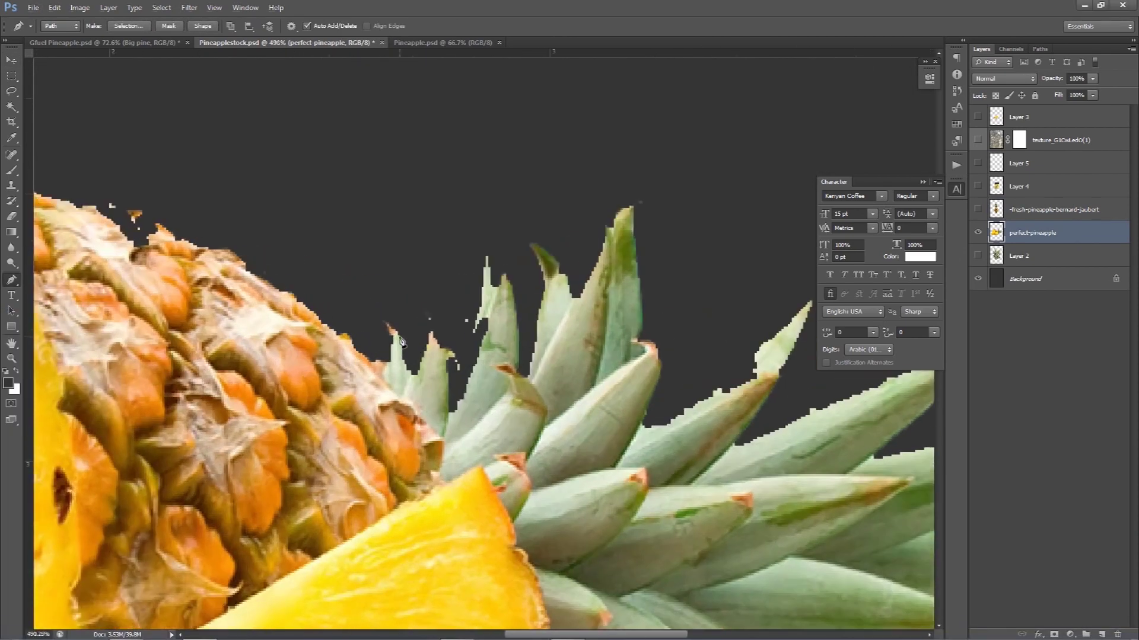
scroll(401, 338, up, 1)
drag(412, 316, 420, 301)
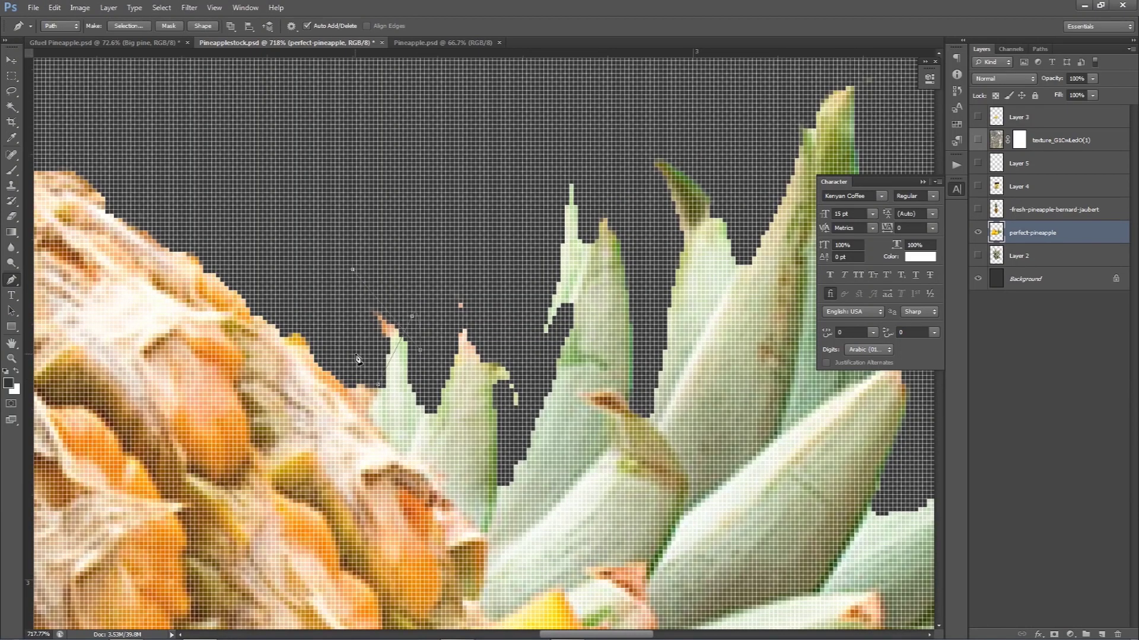
click(381, 389)
right_click(398, 363)
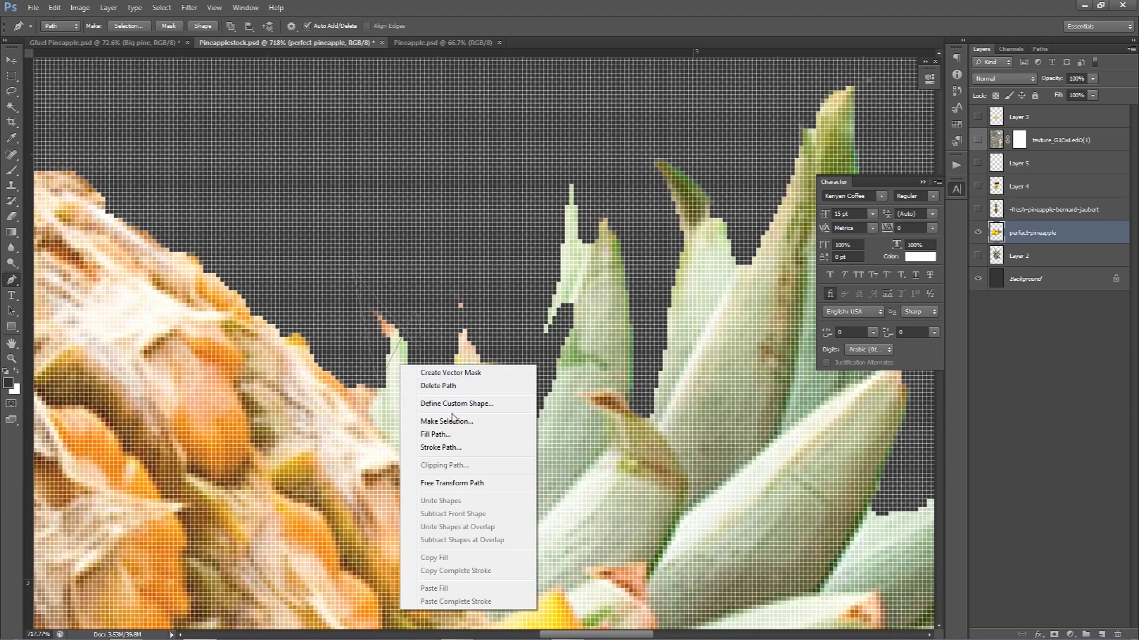
click(457, 421)
key(Return)
scroll(466, 376, down, 2)
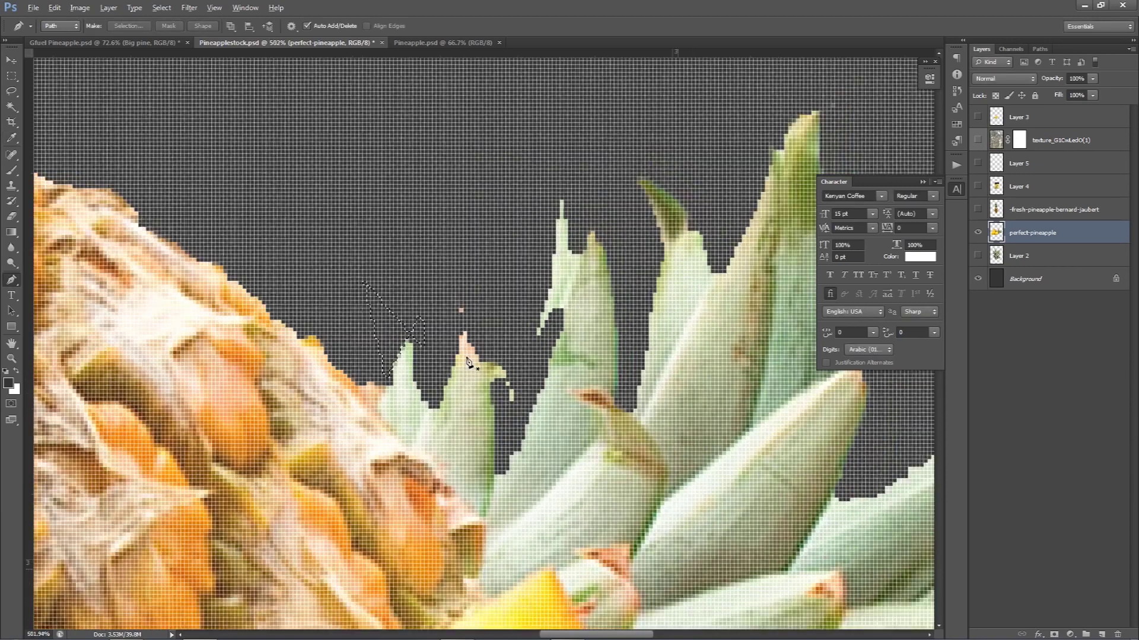
key(ctrl+d)
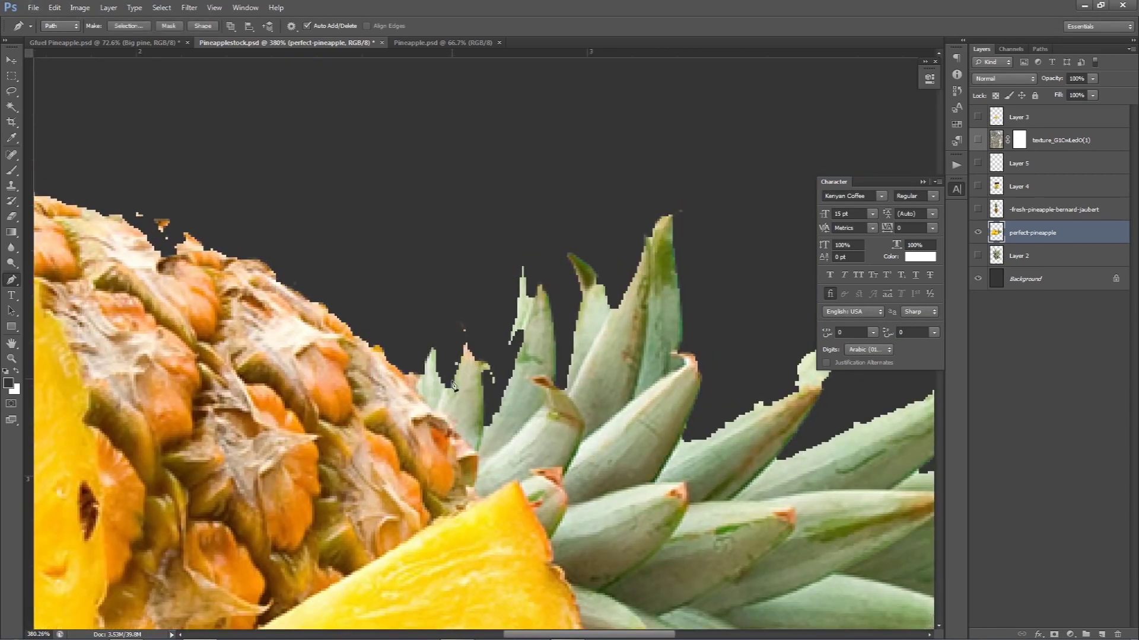
Step: Trace a pen path around a second stray leaf fragment on the crown
click(474, 325)
drag(486, 413, 483, 424)
click(479, 455)
drag(501, 396, 463, 298)
click(453, 391)
Step: Convert the path to a zero-feather selection, delete the fragment, and deselect
right_click(470, 355)
click(493, 425)
click(648, 185)
right_click(656, 214)
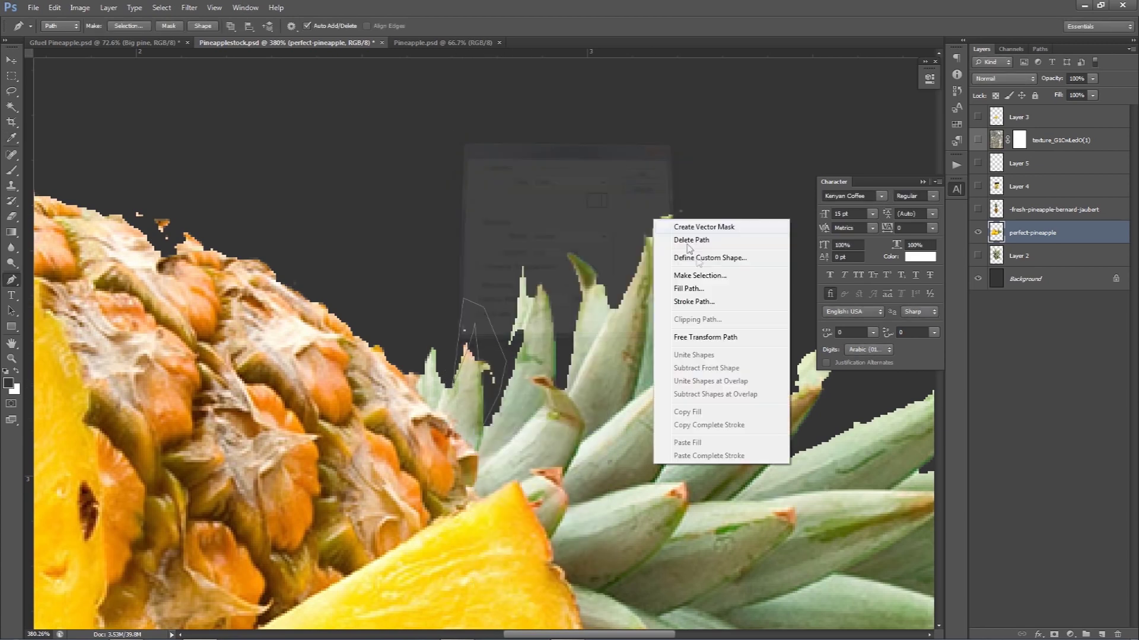
click(698, 270)
click(623, 188)
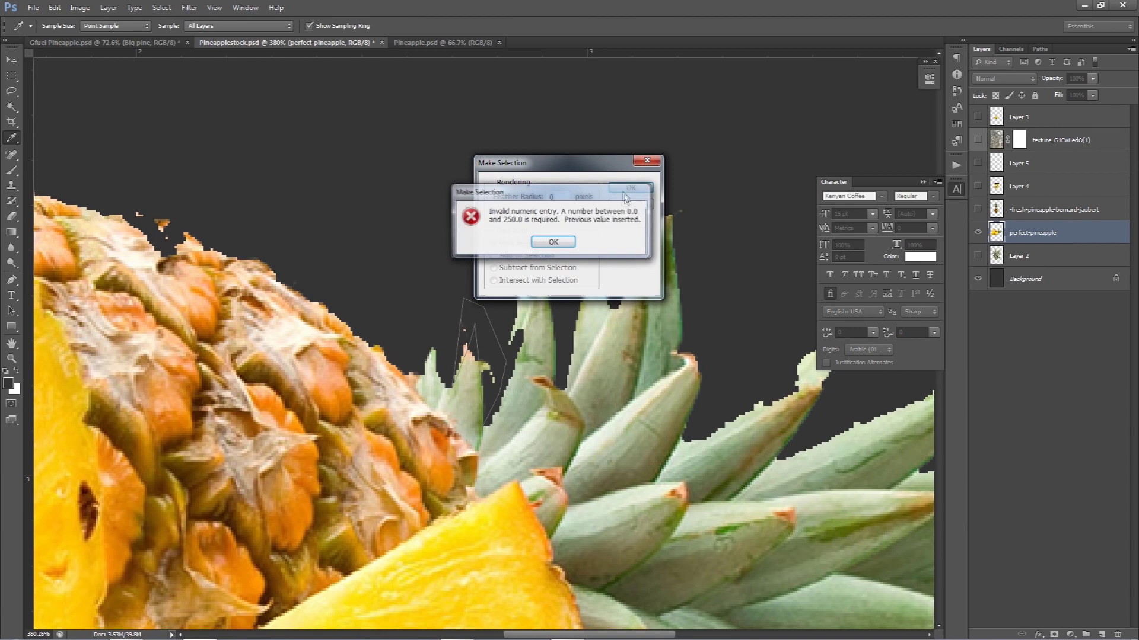
key(Return)
click(646, 188)
key(Delete)
key(ctrl+d)
Step: Start a new pen path beside another leaf tip
key(v)
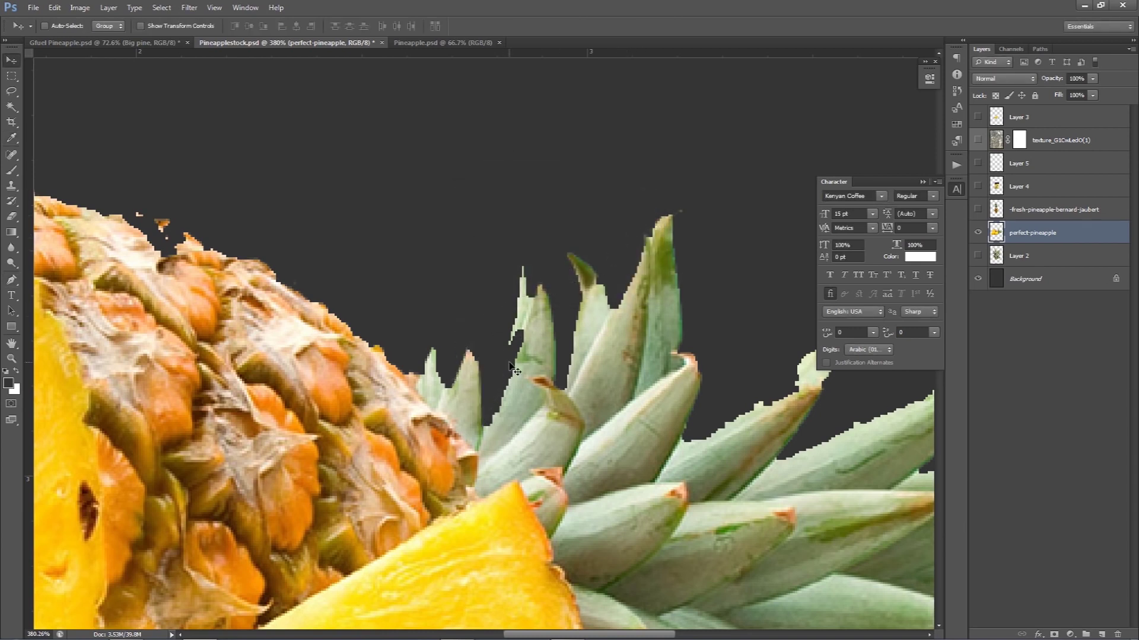
key(p)
click(528, 372)
Step: Outline the stray leaf fragment with a closed path and make it a selection
click(542, 271)
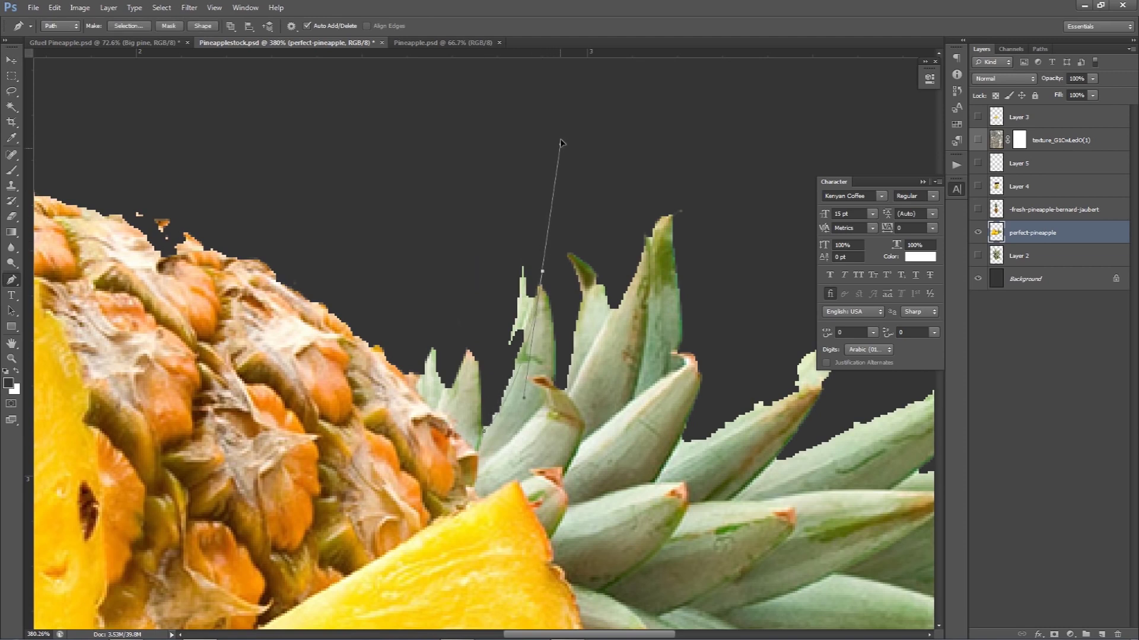
drag(512, 190, 498, 198)
click(492, 201)
click(481, 324)
click(494, 365)
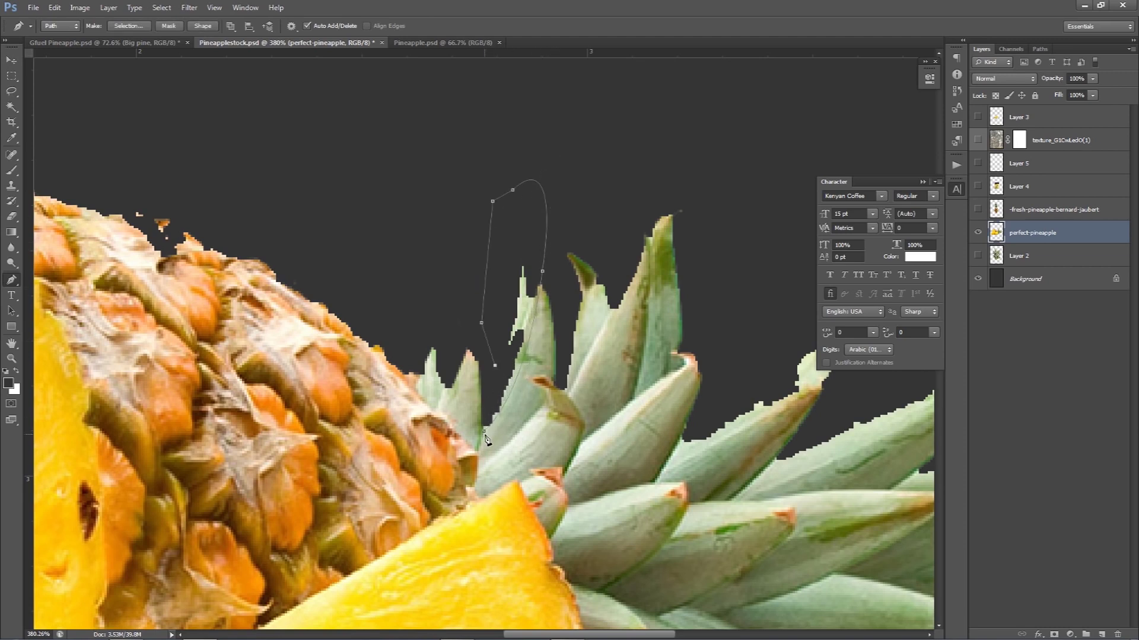
right_click(512, 159)
click(573, 217)
key(Return)
Step: Extend the path onto the leaf and cut the fragment above the leaf tip
drag(648, 280, 614, 255)
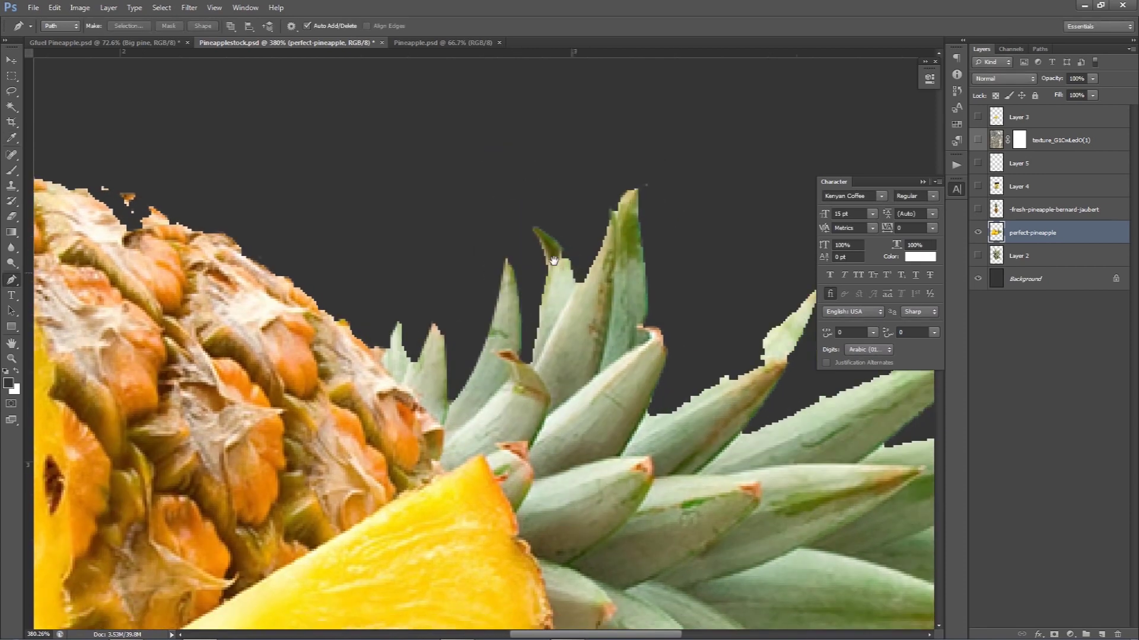
key(ctrl+z)
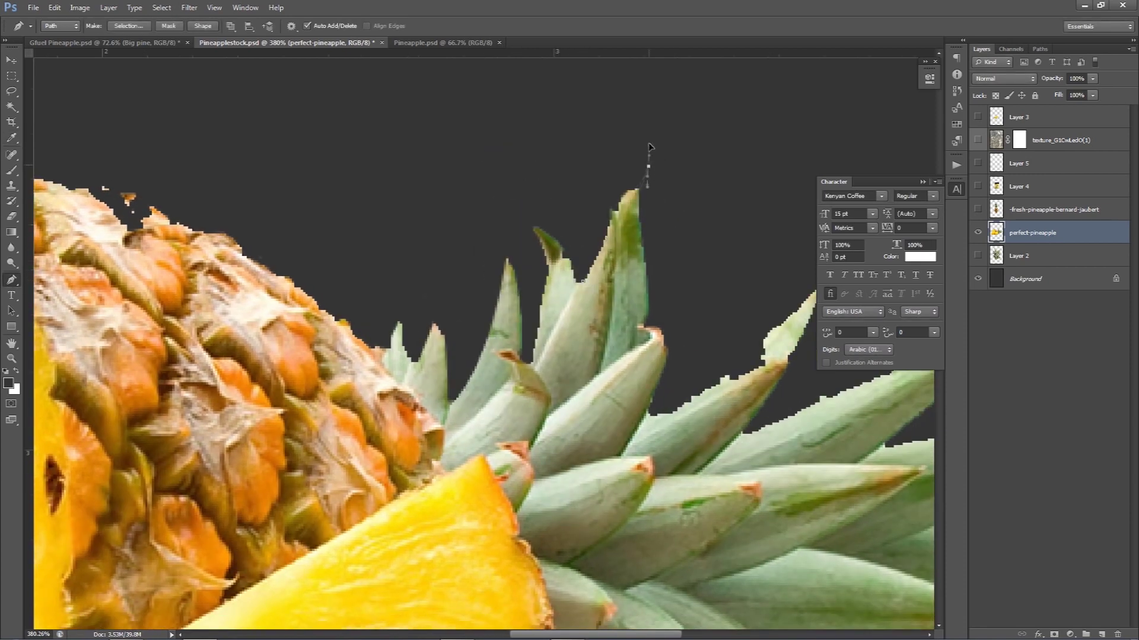
click(583, 280)
right_click(630, 285)
click(660, 337)
key(Return)
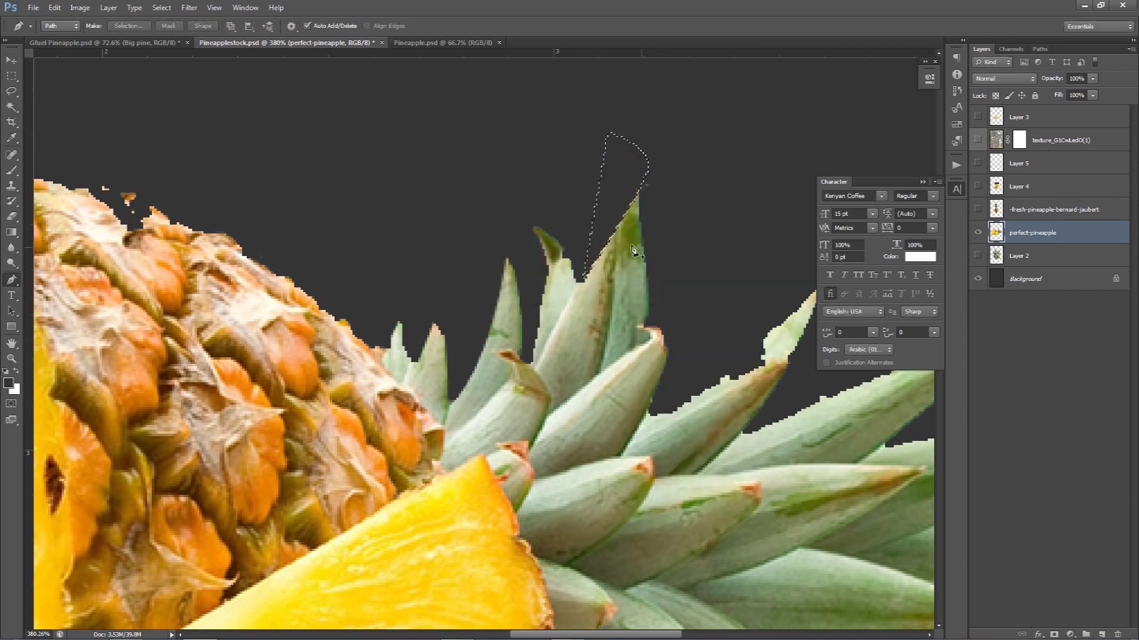
key(ctrl+d)
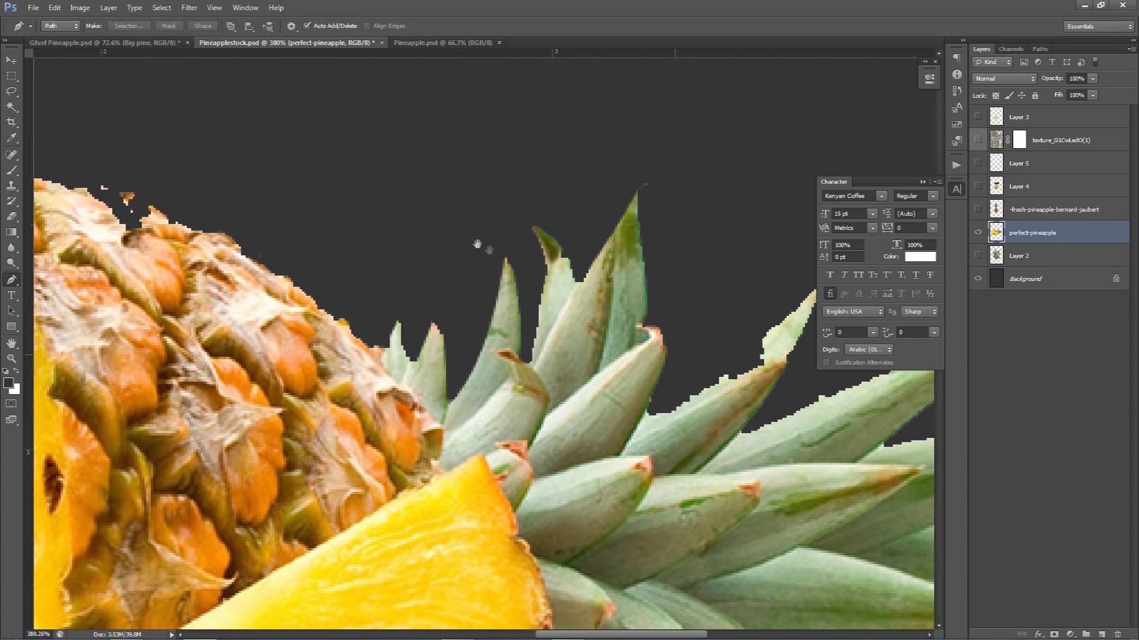
Step: Outline the leaf tip further right and delete it
drag(745, 408, 546, 297)
click(449, 301)
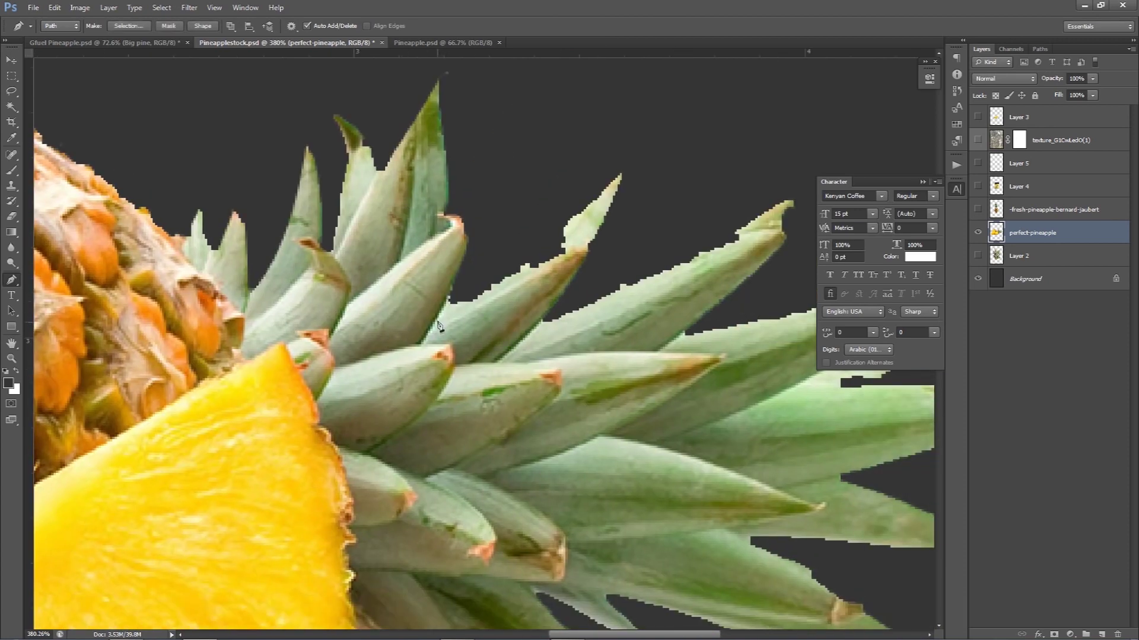
drag(647, 218, 691, 185)
drag(648, 133, 584, 133)
right_click(511, 267)
click(528, 323)
key(Return)
key(Delete)
key(ctrl+d)
Step: Trace a closed path around another stray leaf sliver and make it a selection
drag(697, 302, 560, 303)
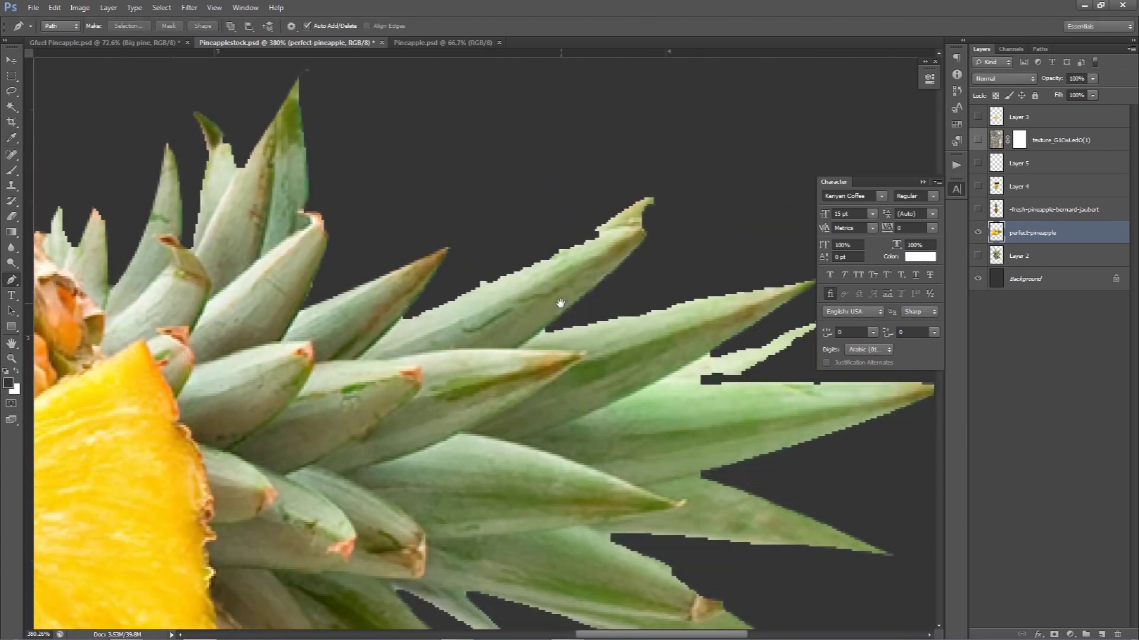
click(420, 310)
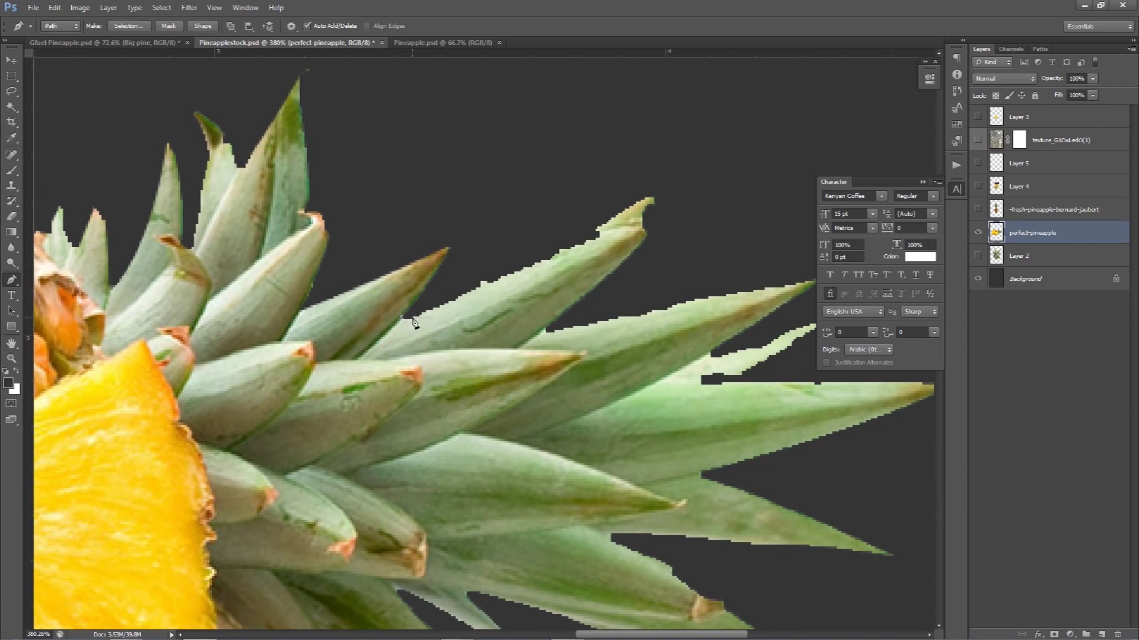
drag(734, 190, 747, 188)
click(632, 138)
click(501, 178)
click(458, 274)
click(413, 318)
right_click(460, 284)
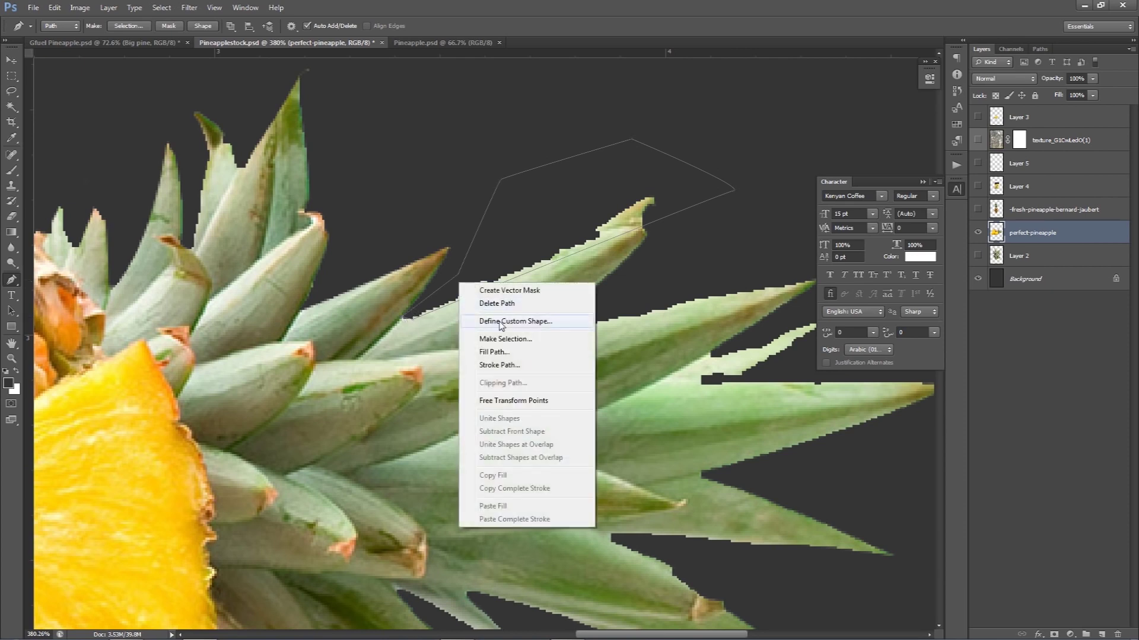
click(504, 339)
key(Return)
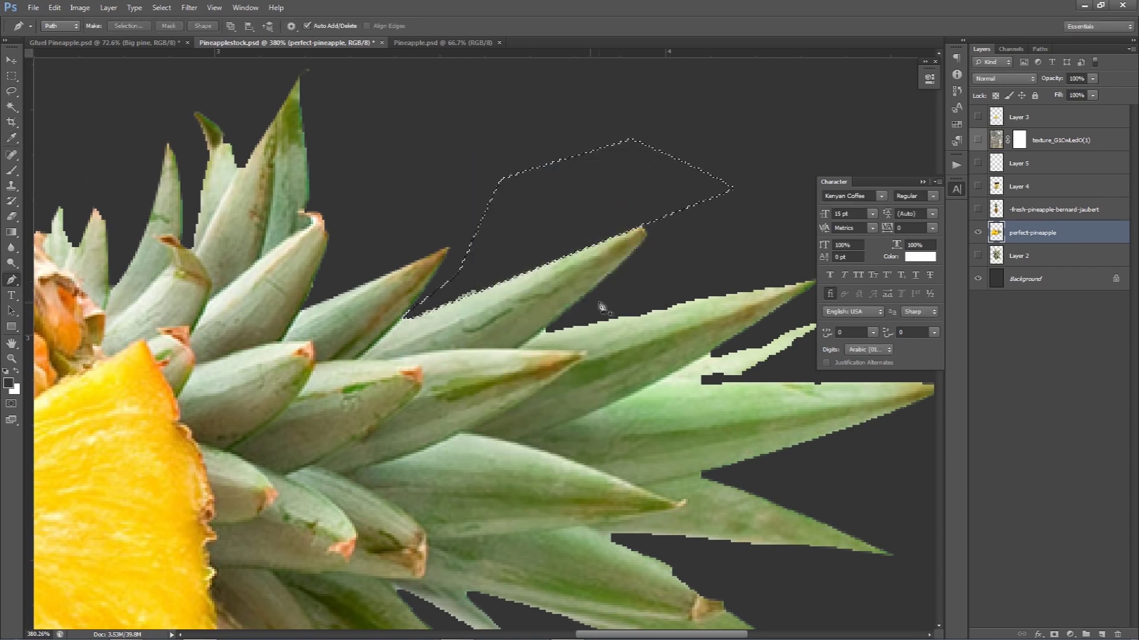
key(ctrl+d)
Step: Erase the thin leaf sliver at the edge of the right leaf tips
drag(635, 368, 569, 233)
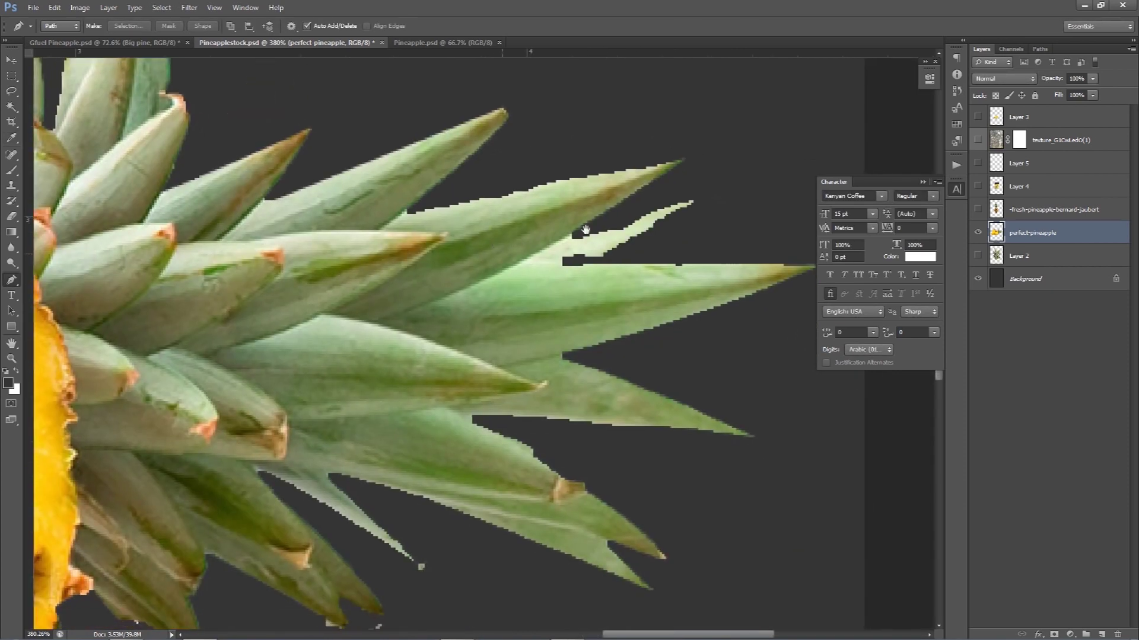
key(e)
mouse_move(691, 205)
mouse_down()
mouse_move(624, 242)
mouse_move(566, 252)
mouse_up()
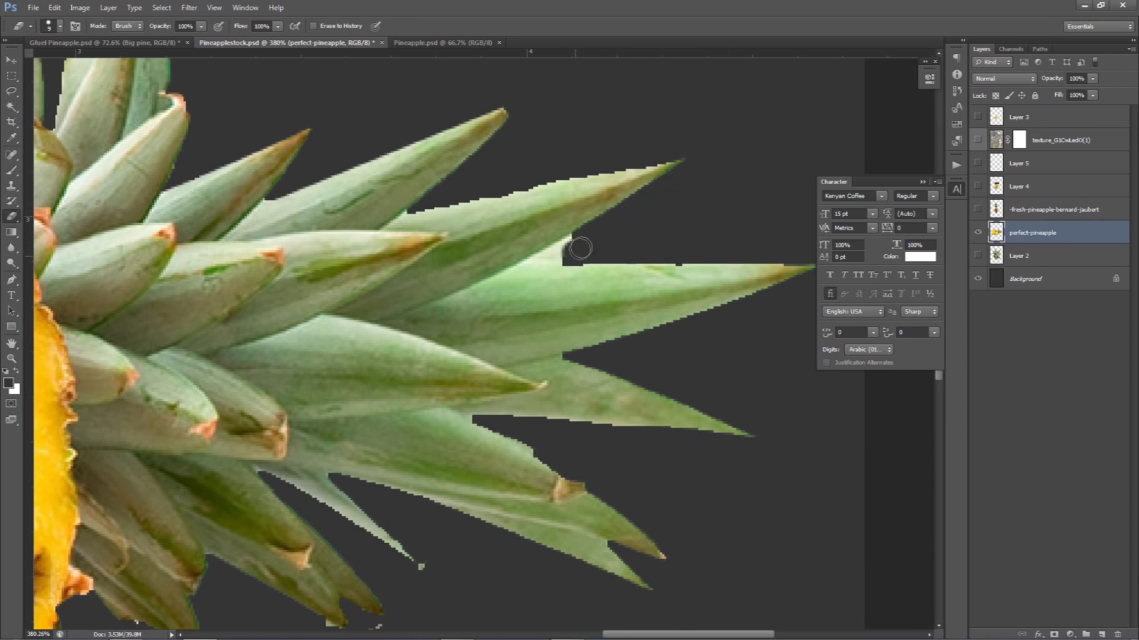
Step: Outline the notch in the leaf edge and turn it into a selection
key(p)
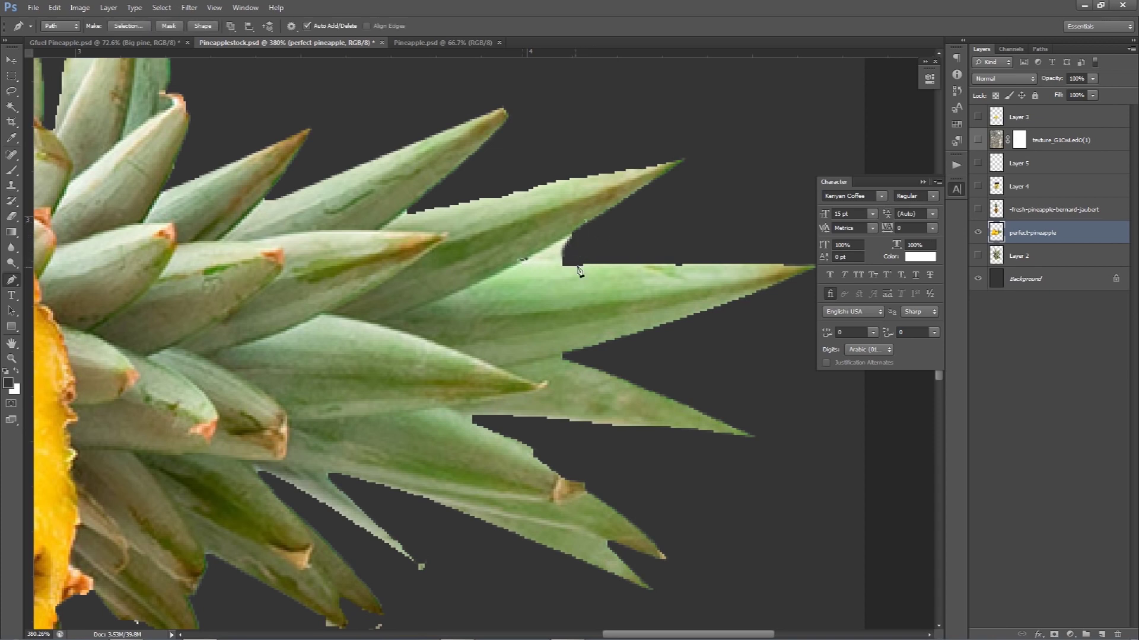
drag(582, 264, 594, 262)
right_click(612, 230)
click(652, 282)
key(Return)
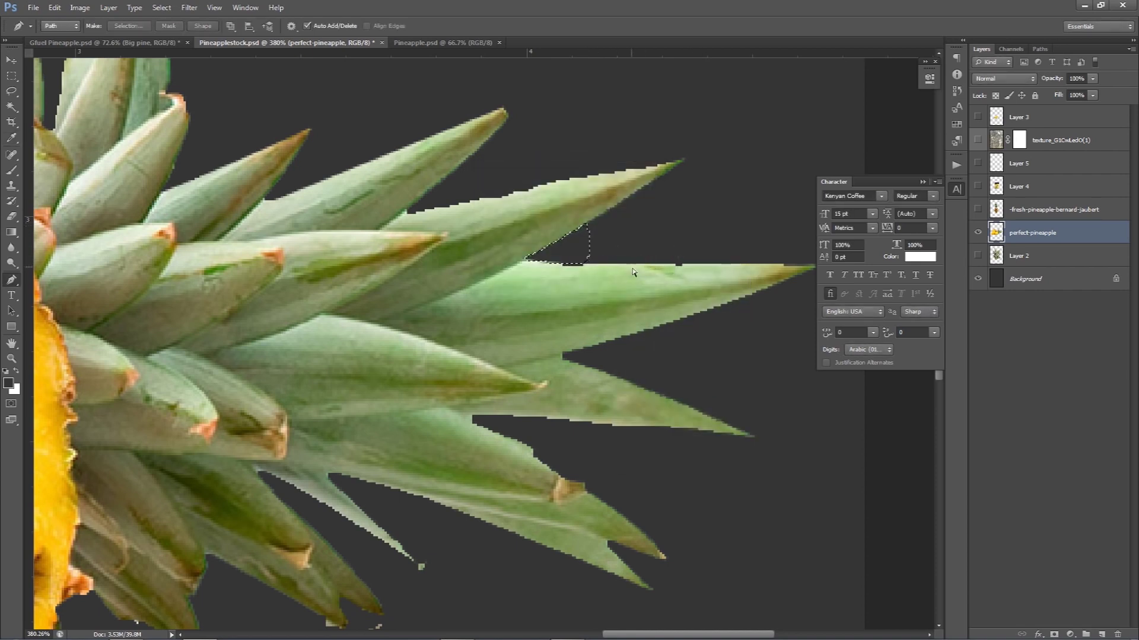
Step: Erase the stray specks below the leaf tips and along the yellow flesh edge
drag(624, 320, 646, 202)
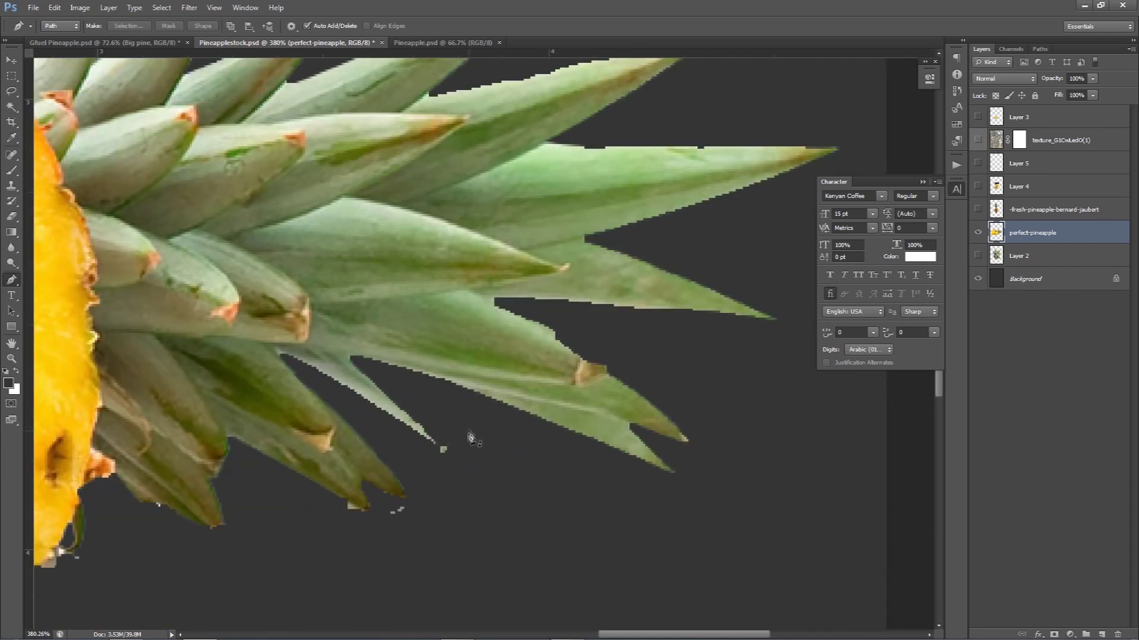
key(e)
drag(457, 468, 446, 452)
drag(399, 522, 396, 512)
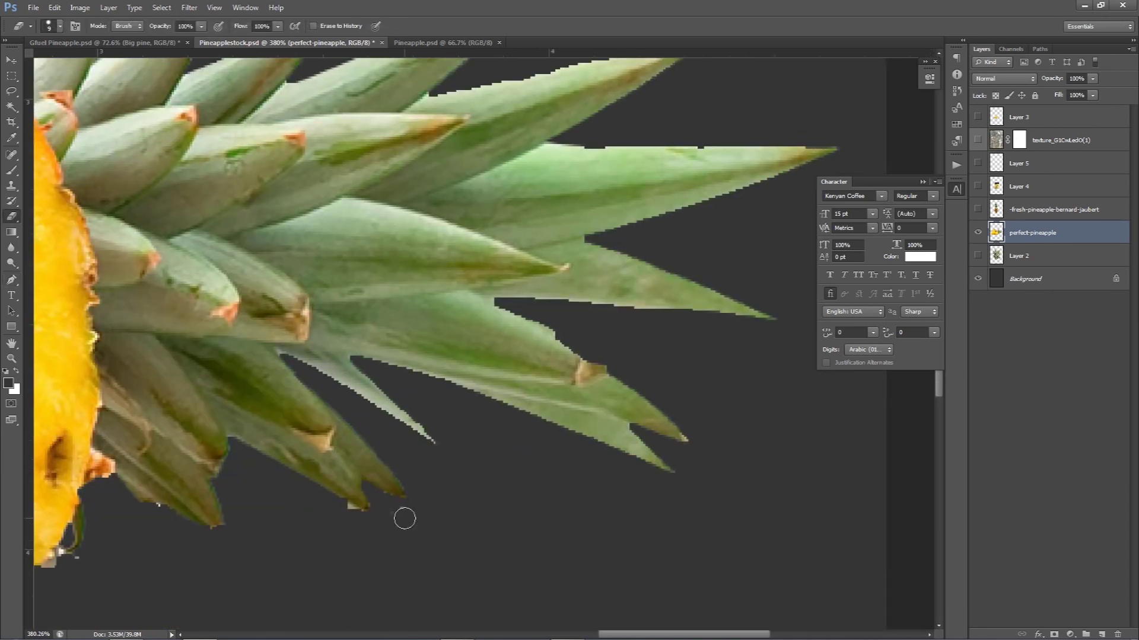
drag(267, 522, 465, 448)
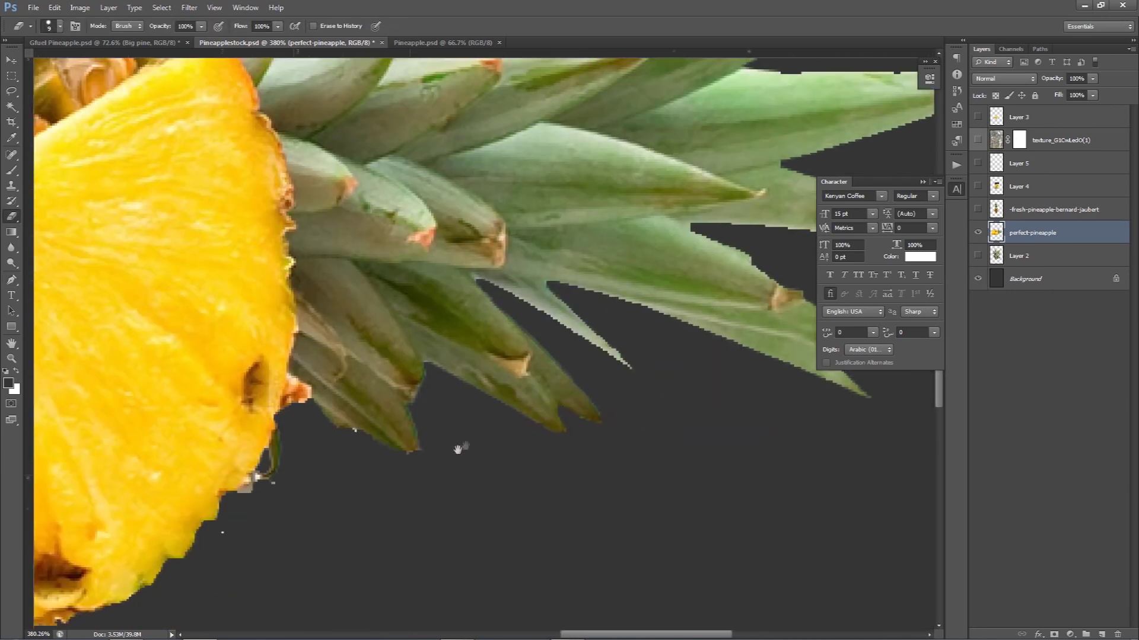
mouse_move(261, 490)
mouse_down()
mouse_move(247, 496)
mouse_move(262, 478)
mouse_up()
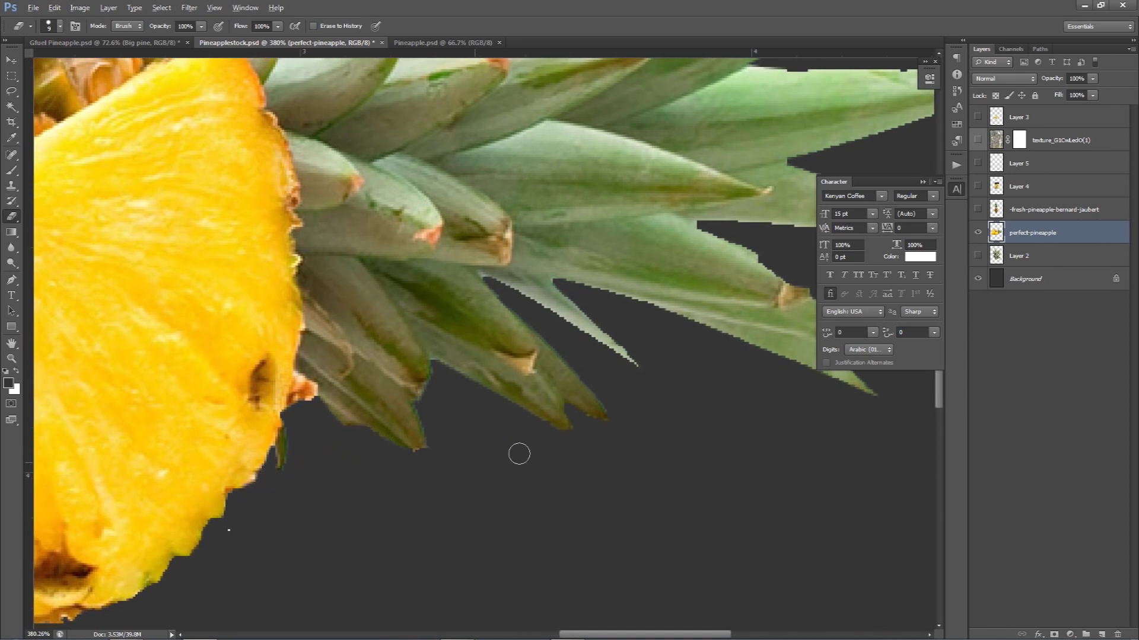
Step: Erase the whitish fringe and white specks along the slice edges
scroll(555, 435, down, 3)
scroll(555, 435, down, 2)
scroll(558, 436, down, 2)
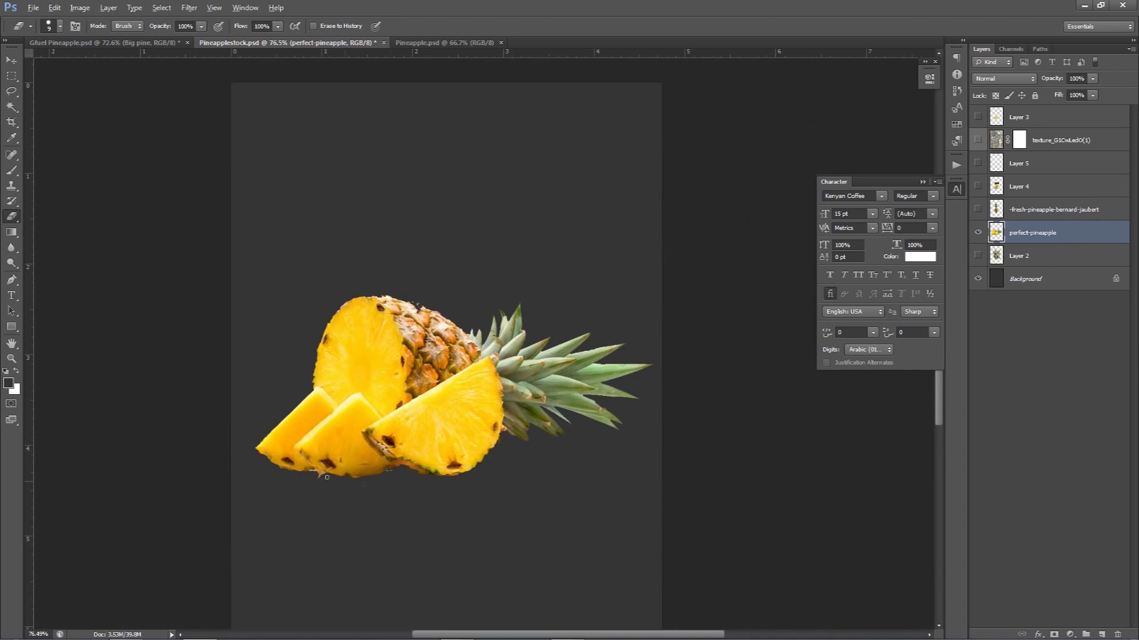
scroll(327, 477, up, 1)
scroll(297, 478, up, 3)
drag(388, 454, 359, 442)
drag(688, 437, 669, 441)
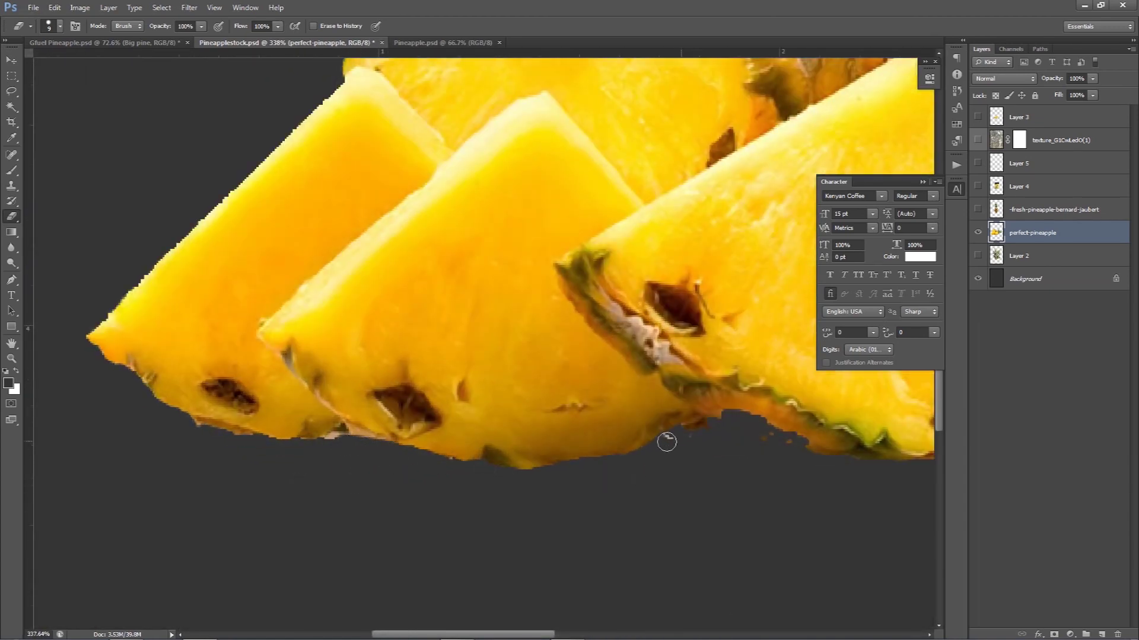
Step: Shift the pineapple up and to the left on its layer
scroll(741, 460, down, 1)
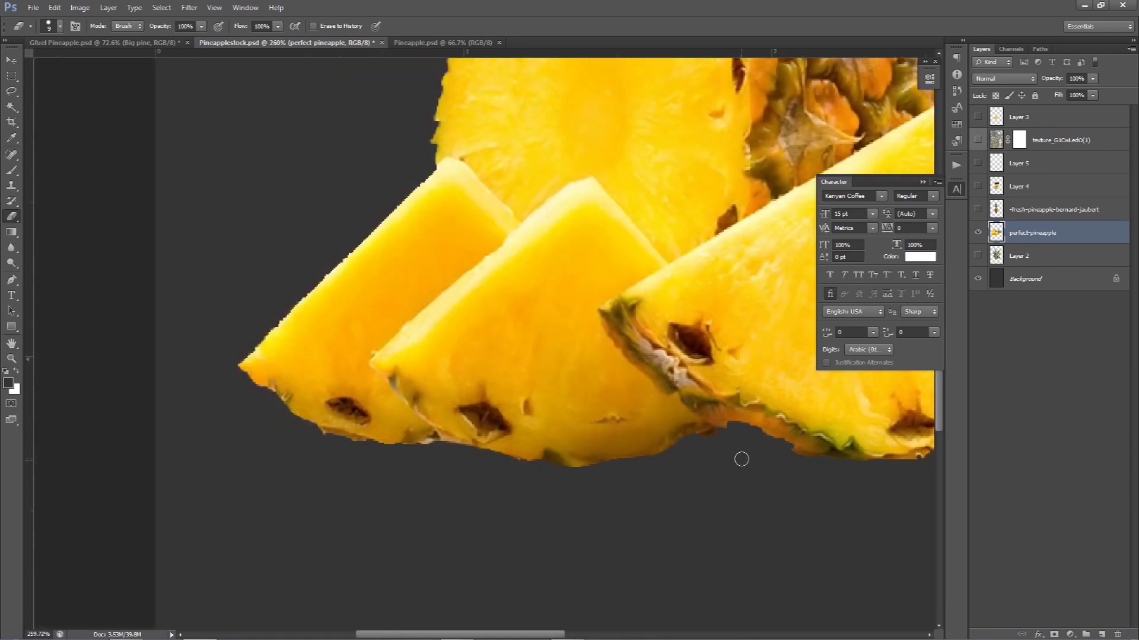
scroll(741, 460, down, 3)
scroll(392, 239, up, 2)
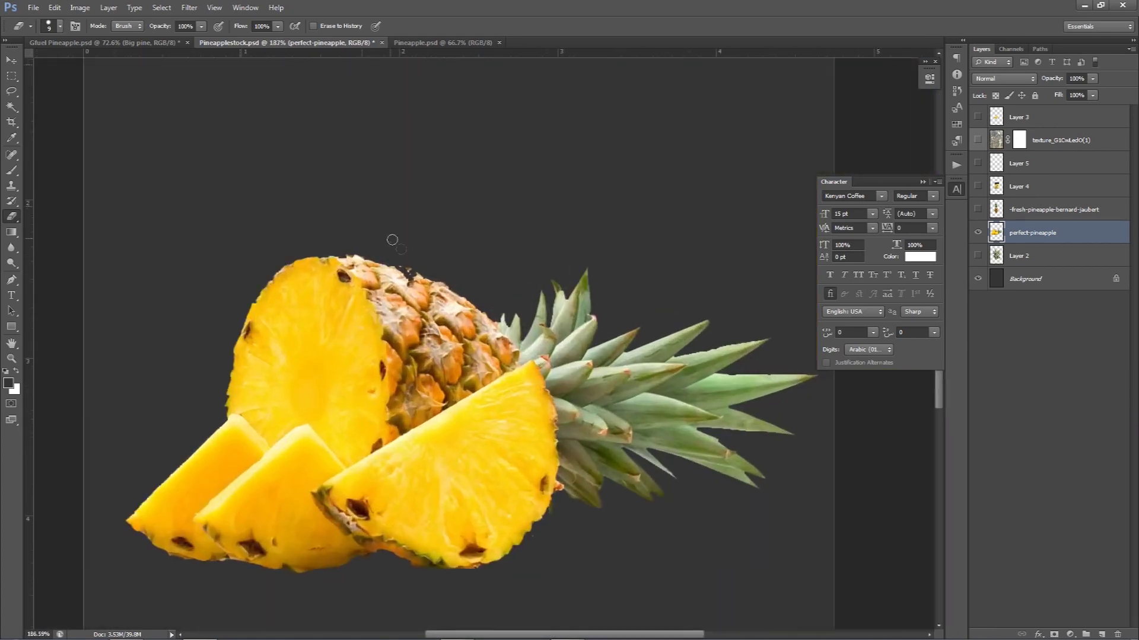
scroll(392, 240, up, 2)
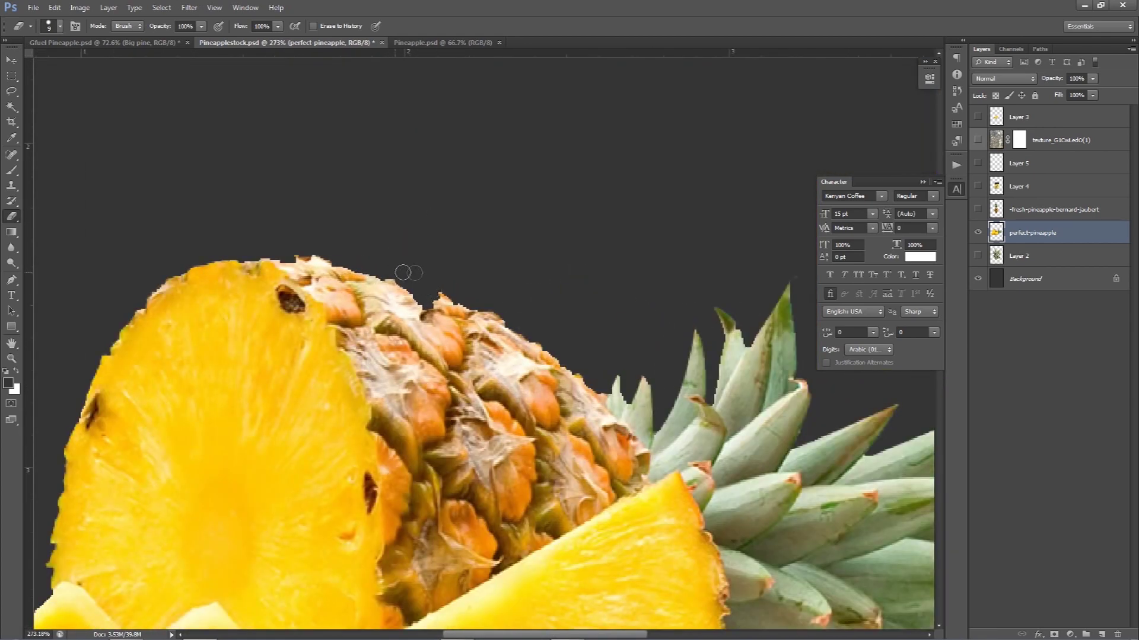
scroll(394, 272, down, 5)
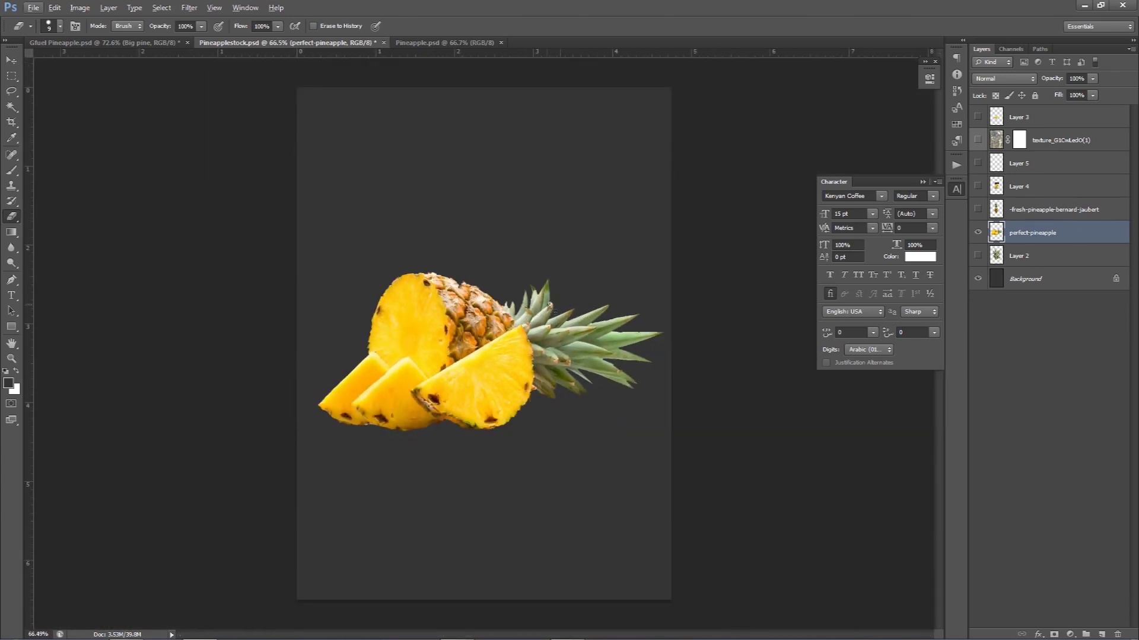
key(v)
drag(547, 304, 504, 286)
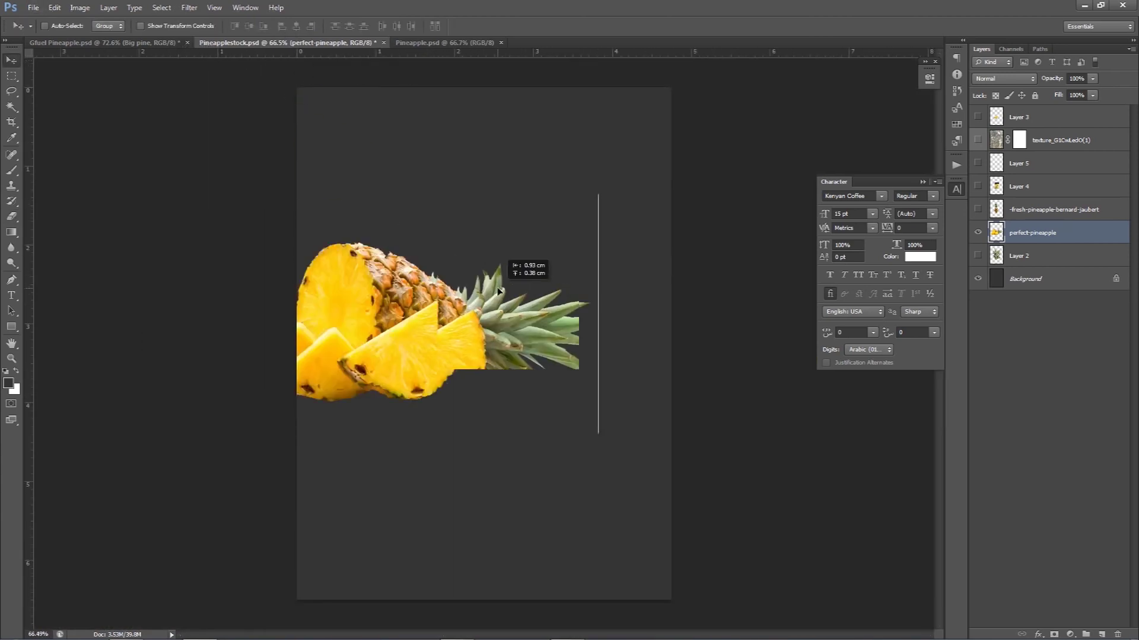
Step: Marquee-select and delete the thin vertical line beside the pineapple
key(m)
drag(621, 184, 671, 513)
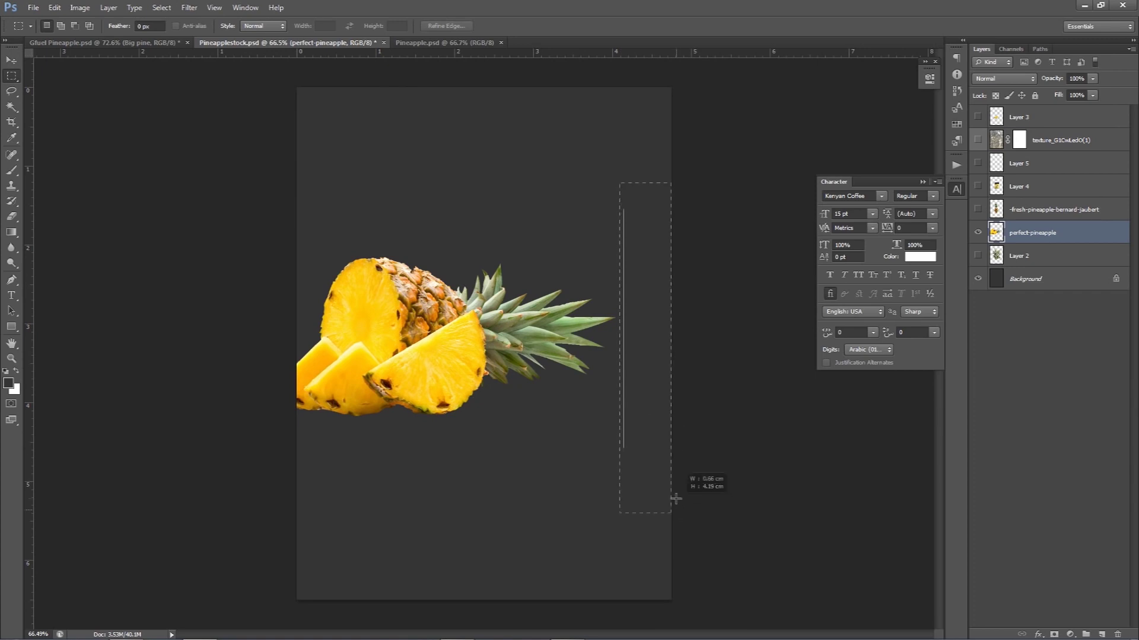
key(Delete)
Step: Carry the cleaned pineapple layer over into the G Fuel poster
key(ctrl+t)
mouse_move(490, 359)
mouse_down()
mouse_move(539, 355)
mouse_move(165, 71)
mouse_move(421, 307)
mouse_move(607, 372)
mouse_up()
key(Return)
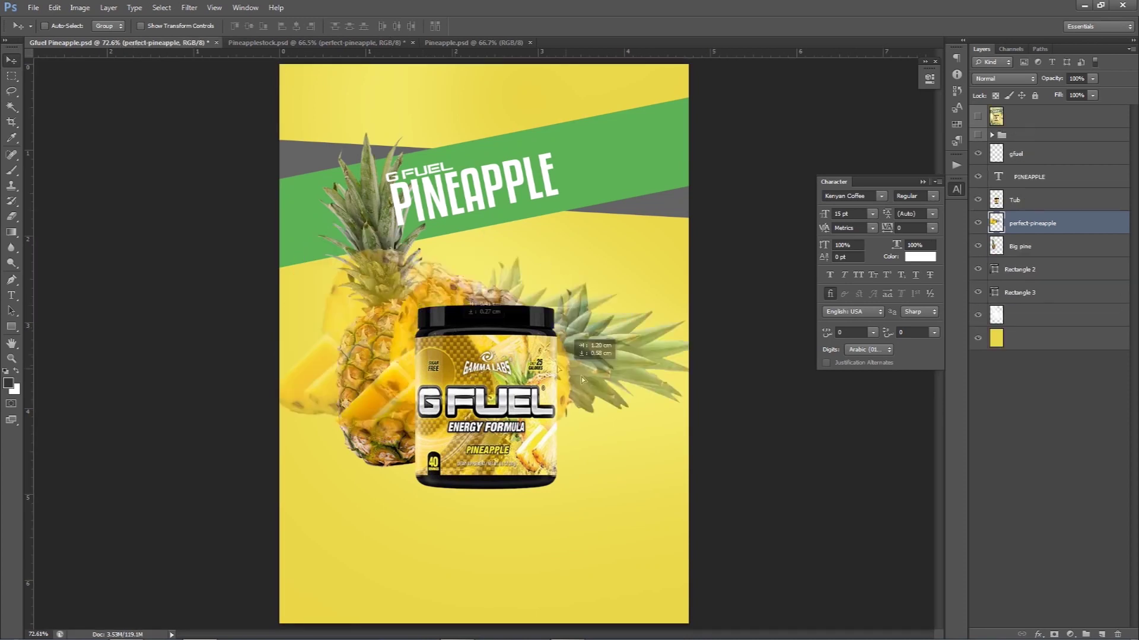
Step: Scale the pineapple down twice with Free Transform, showing the rulers
key(ctrl+t)
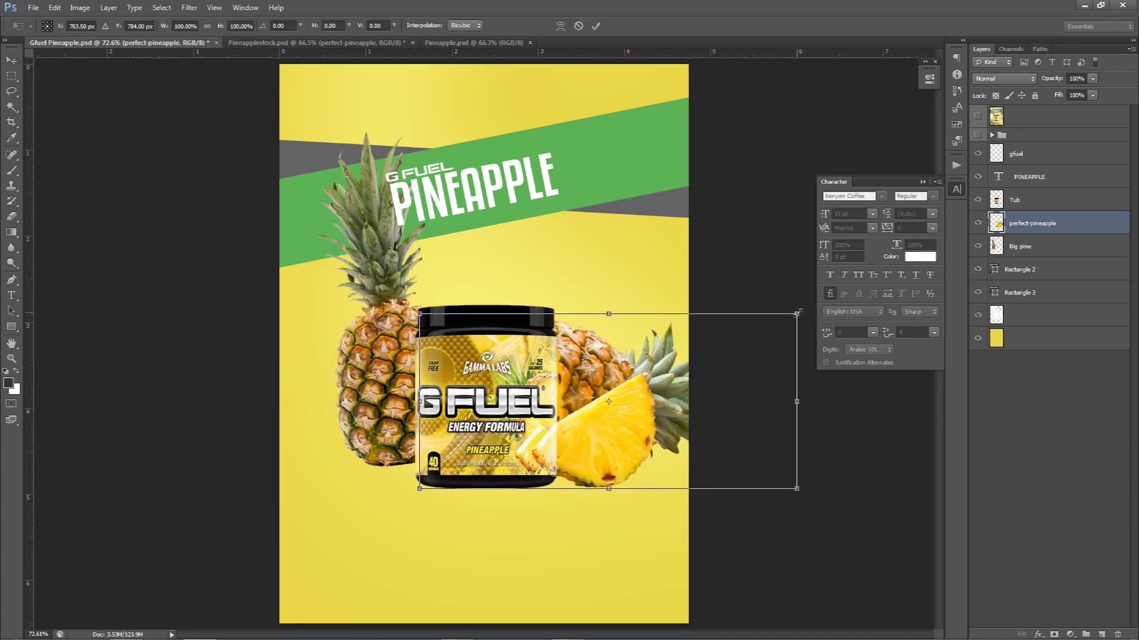
mouse_move(797, 314)
mouse_down()
mouse_move(727, 196)
mouse_move(752, 279)
mouse_move(700, 268)
mouse_up()
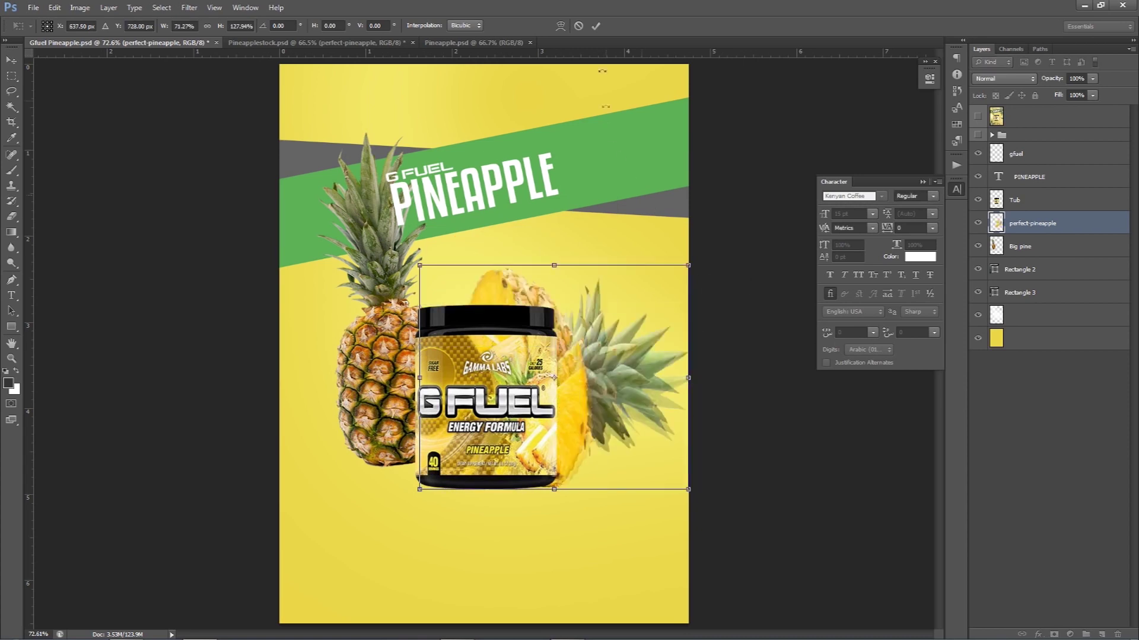
click(595, 26)
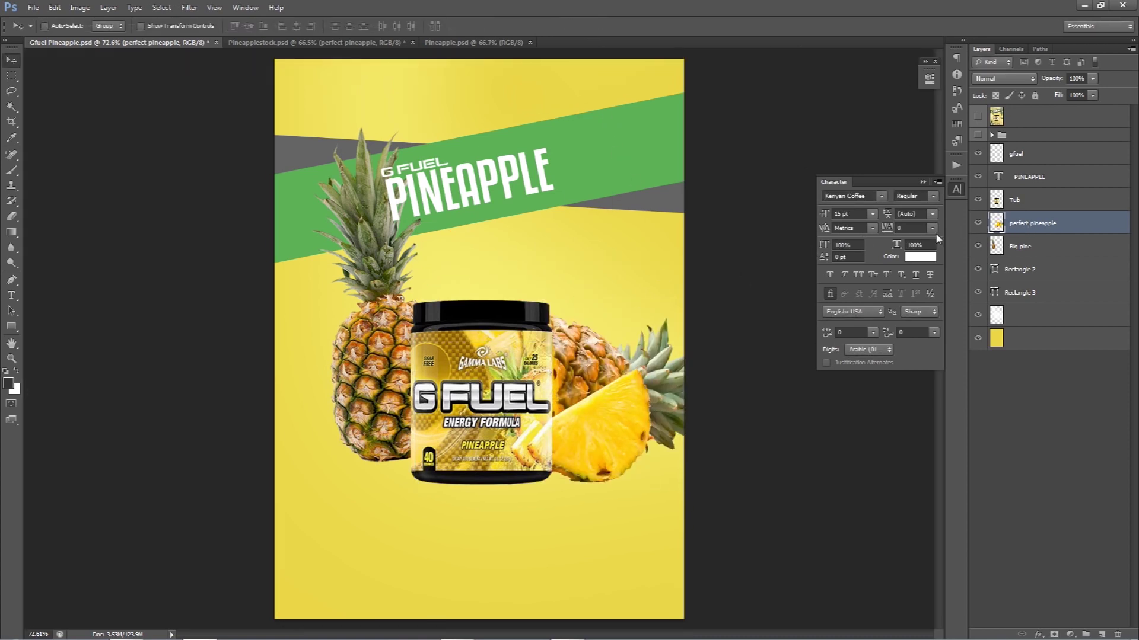
key(ctrl+r)
key(ctrl+t)
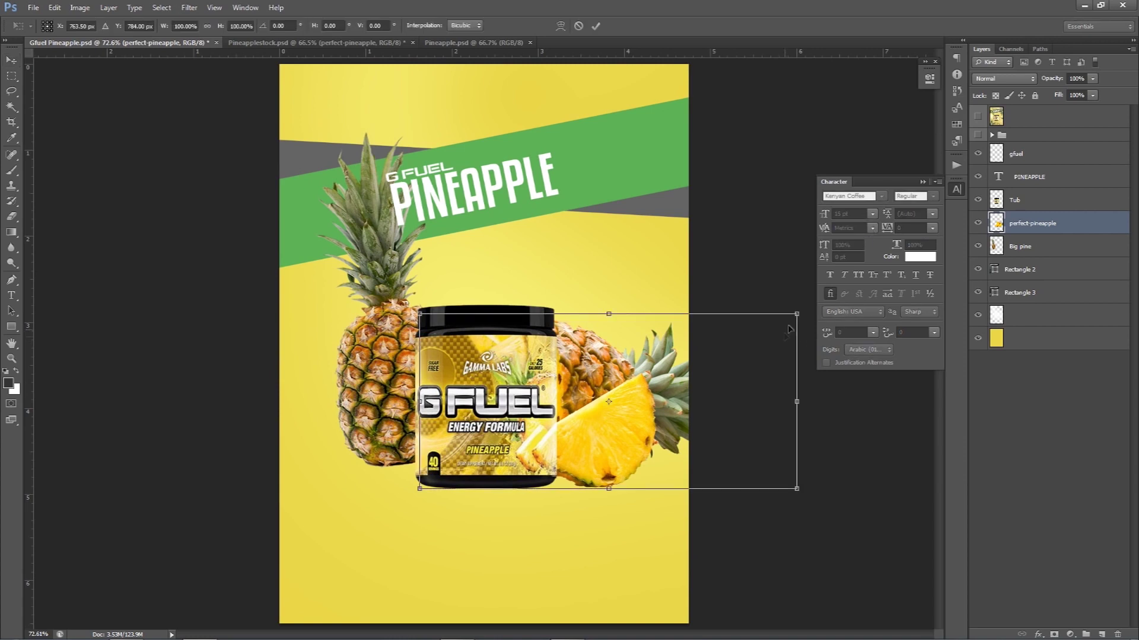
drag(797, 315, 668, 363)
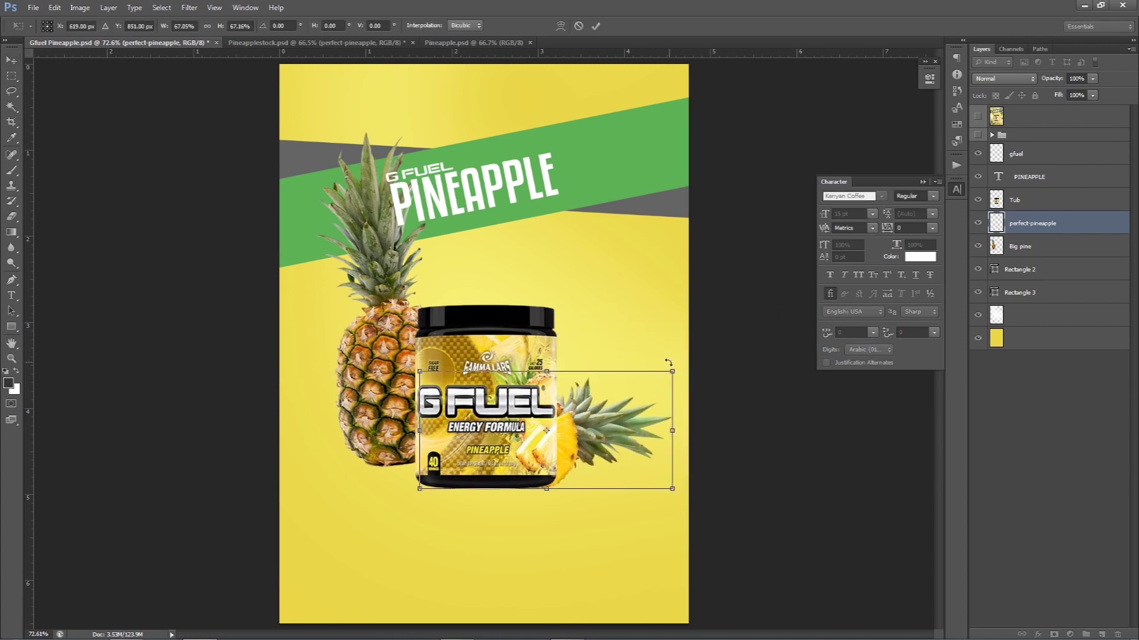
click(595, 26)
Step: Move the pineapple right of the tub, shrink it slightly more, and nudge it into place
drag(589, 344, 620, 344)
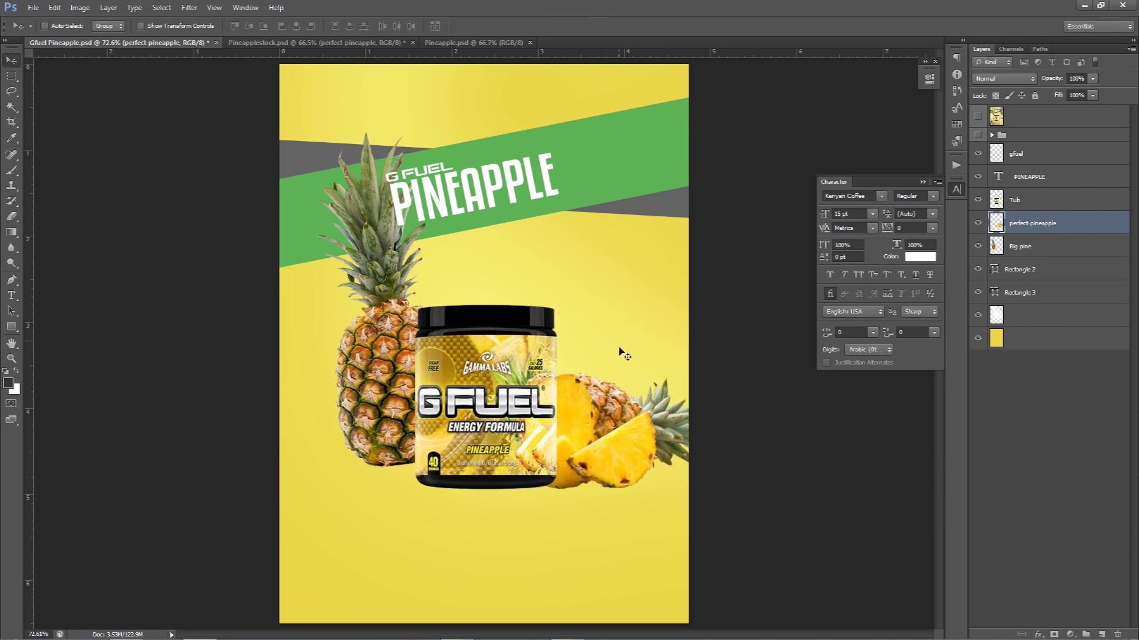
drag(620, 344, 621, 355)
key(ctrl+t)
drag(750, 354, 727, 365)
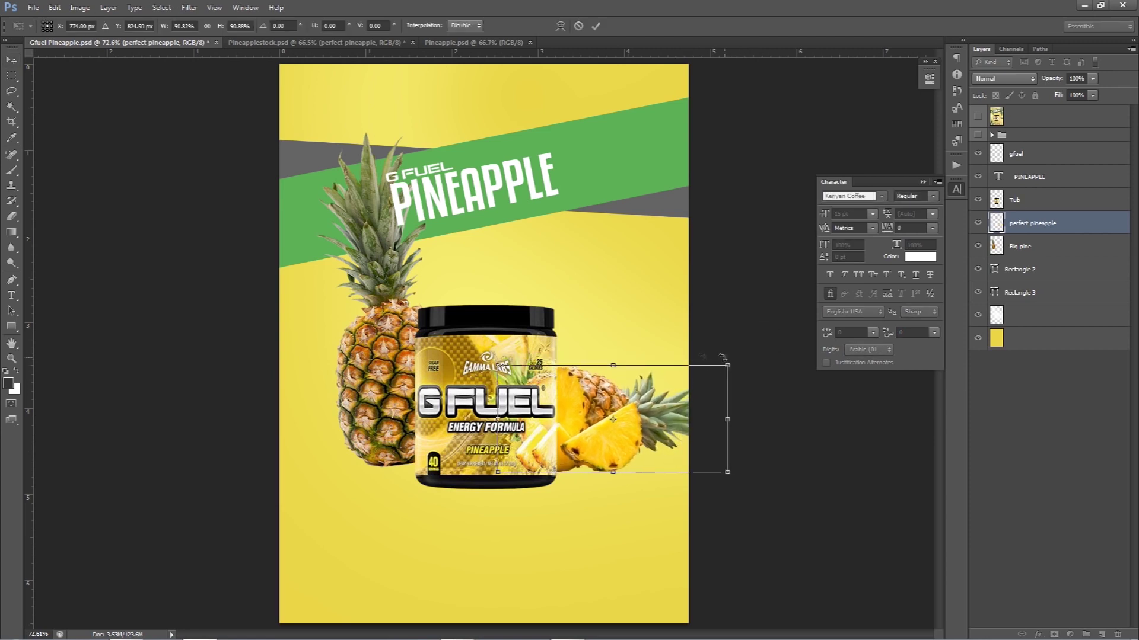
key(Return)
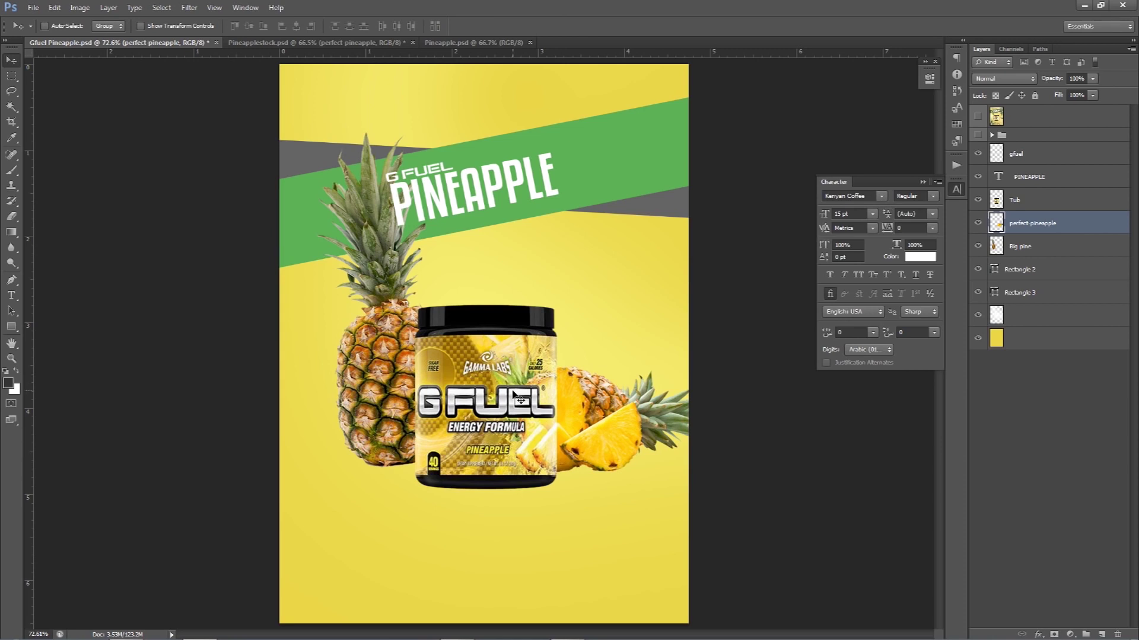
drag(601, 419, 611, 423)
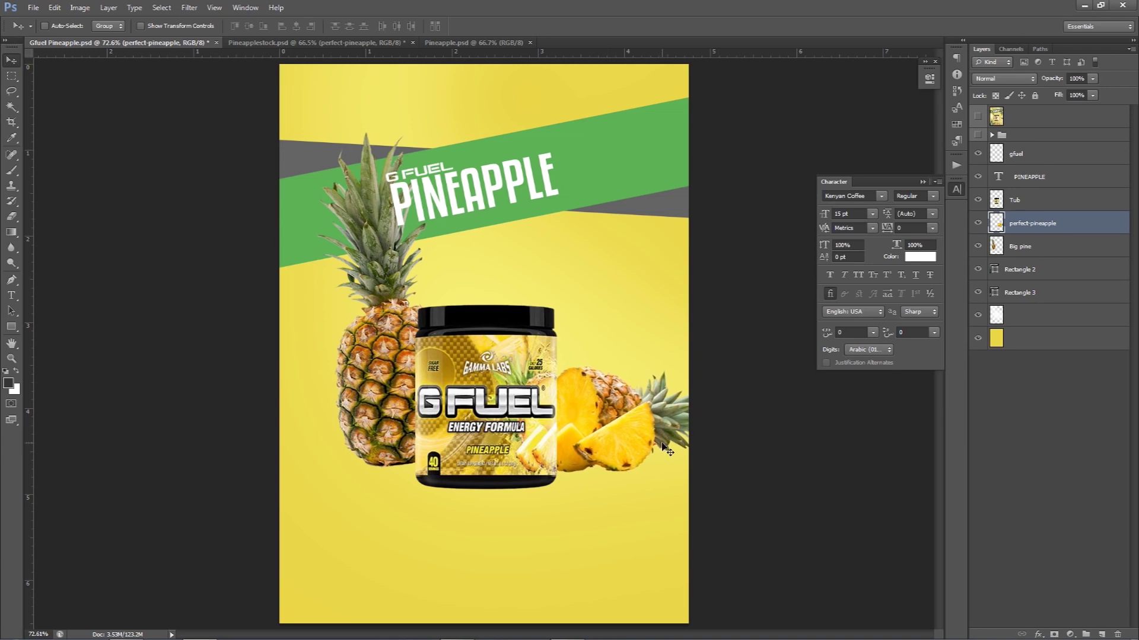
Step: Show the Layer 3 pineapple slice in Pineapplestock.psd and drag it into the poster
click(504, 43)
click(367, 42)
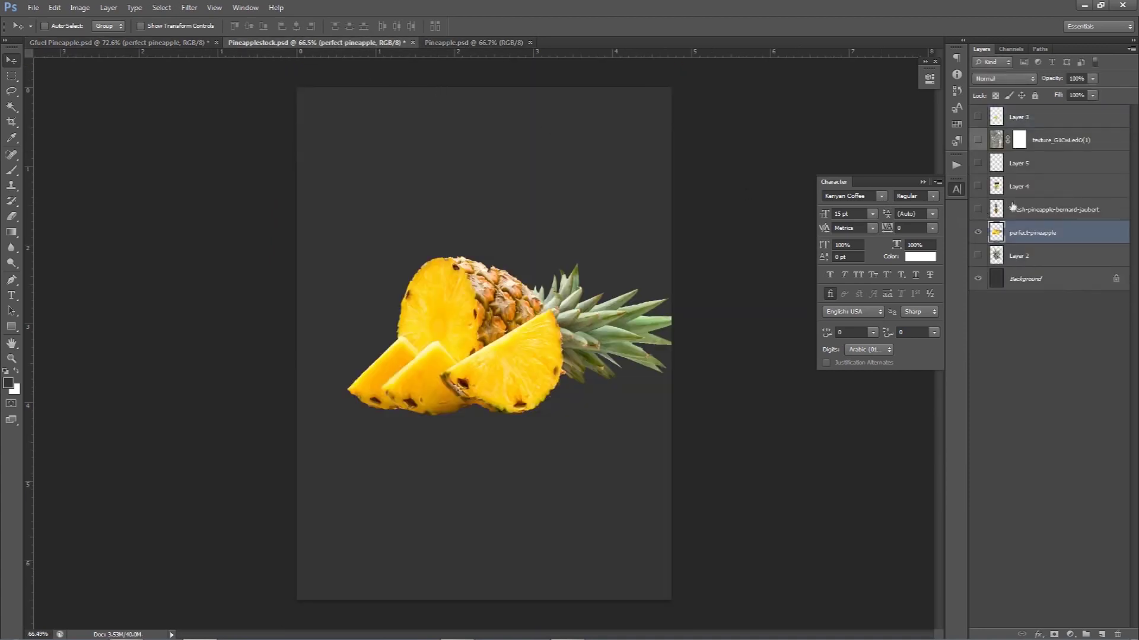
click(978, 232)
click(978, 186)
click(978, 117)
click(1035, 117)
mouse_move(463, 368)
mouse_down()
mouse_move(262, 102)
mouse_move(498, 288)
mouse_move(605, 288)
mouse_move(546, 231)
mouse_move(513, 264)
mouse_up()
Step: Nudge the slice right and down behind the tub's top, then select Big pine
key(ctrl+t)
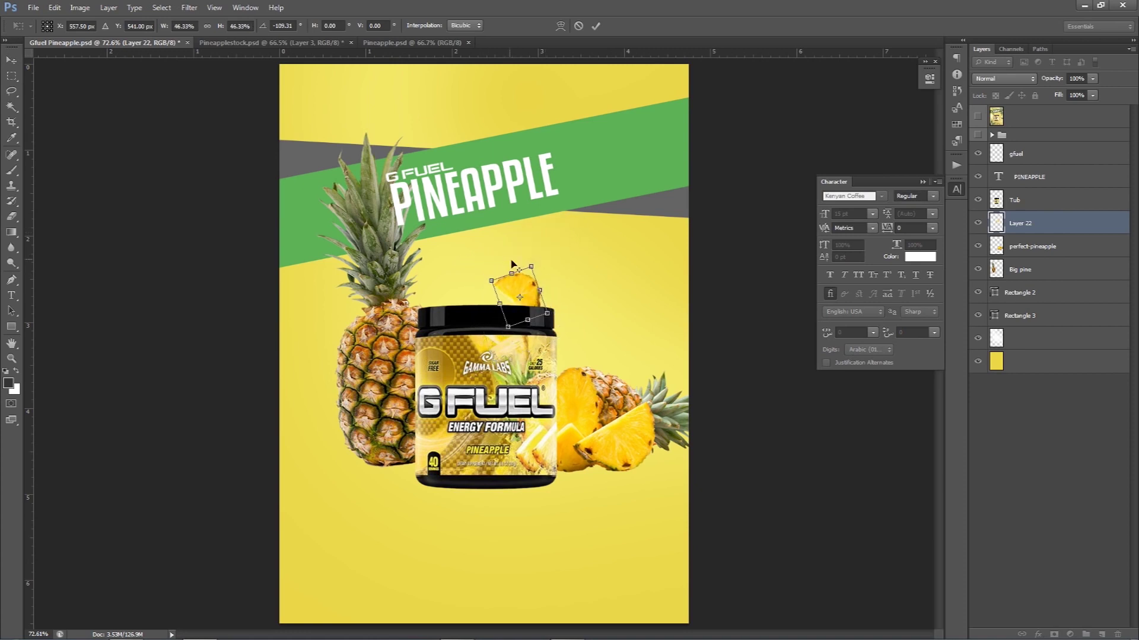
key(Return)
drag(584, 325, 597, 329)
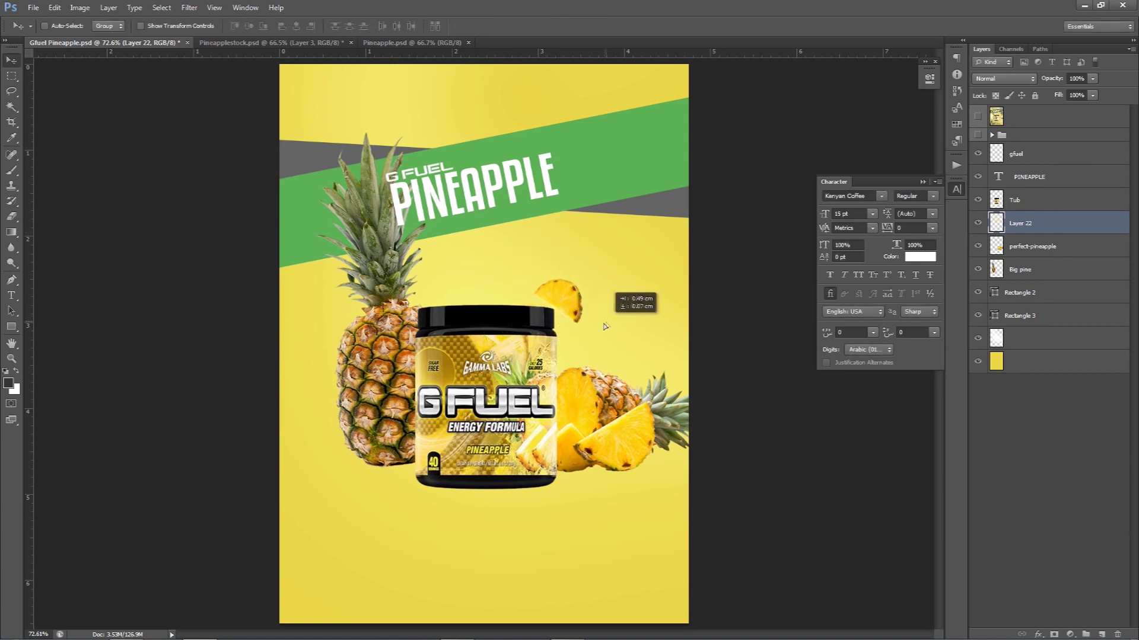
drag(597, 330, 594, 329)
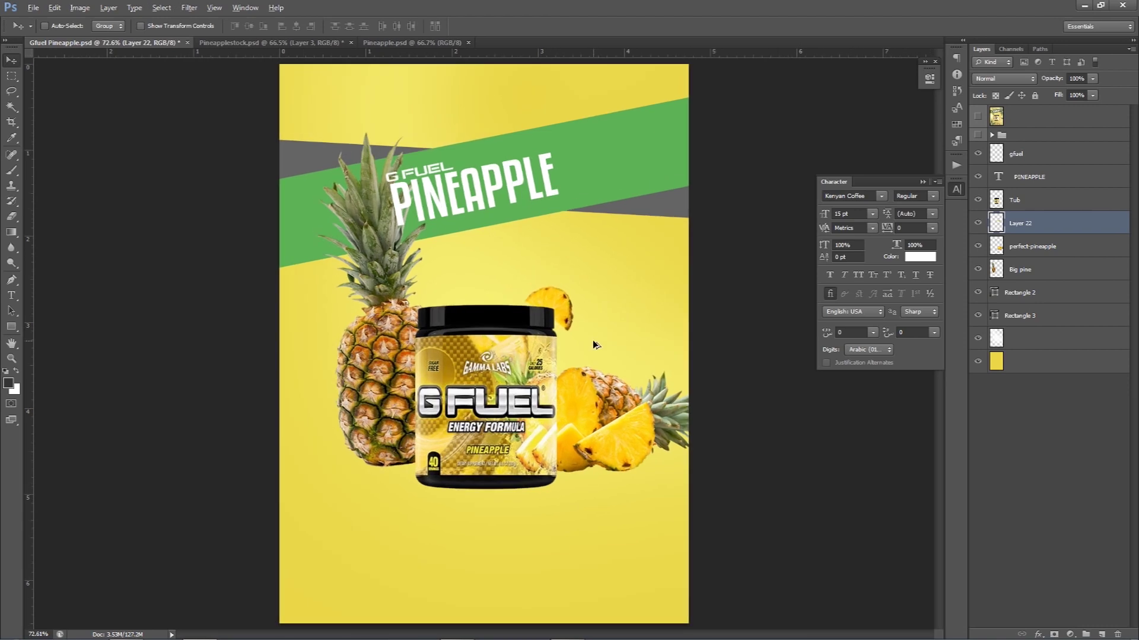
key(alt)
key(space)
click(1037, 274)
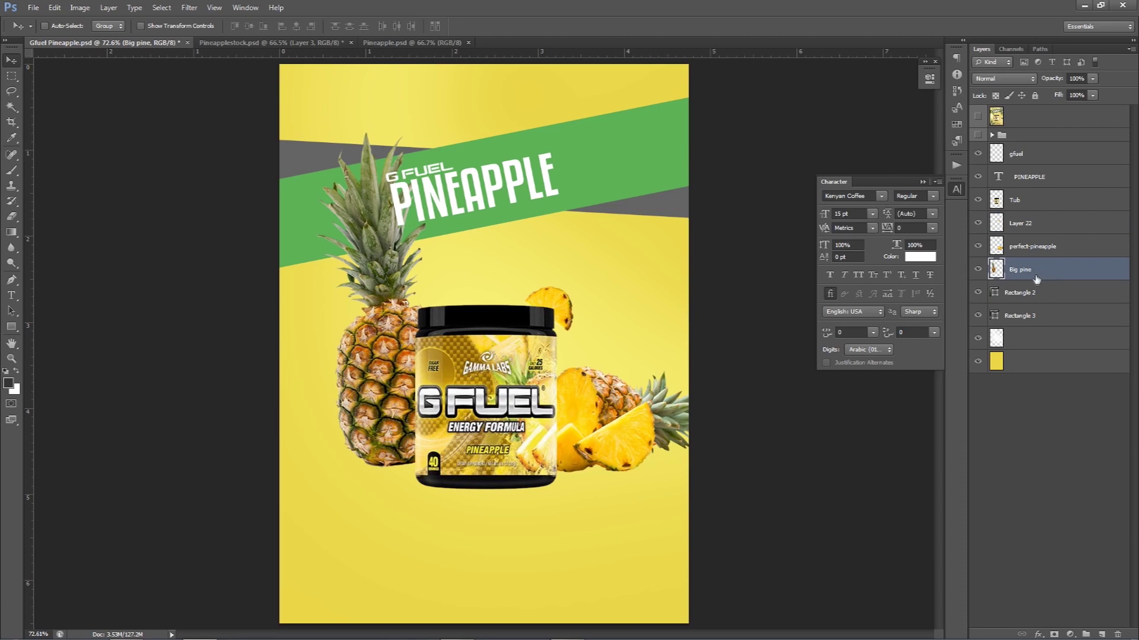
Step: Add a Brightness/Contrast adjustment layer clipped to the Big pine layer
click(1070, 635)
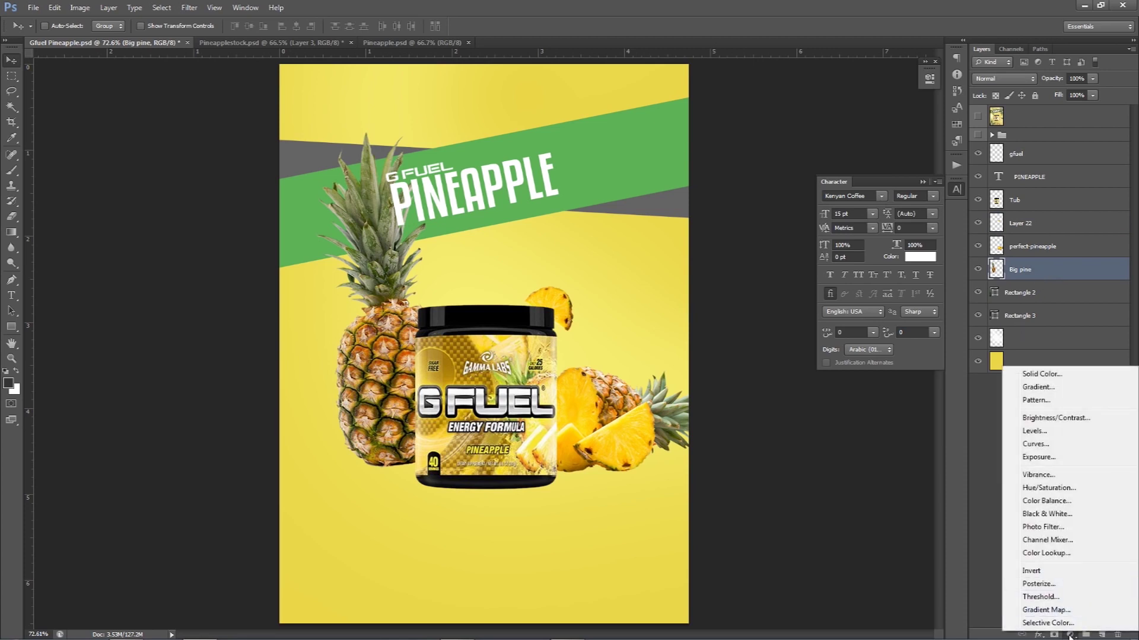
click(1070, 634)
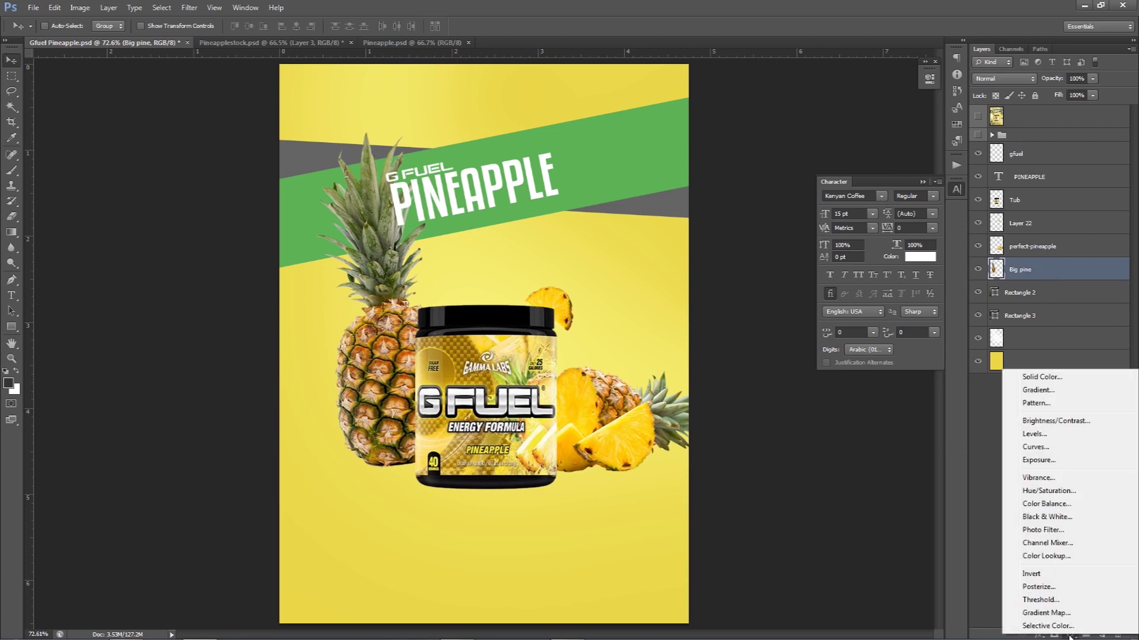
click(1059, 420)
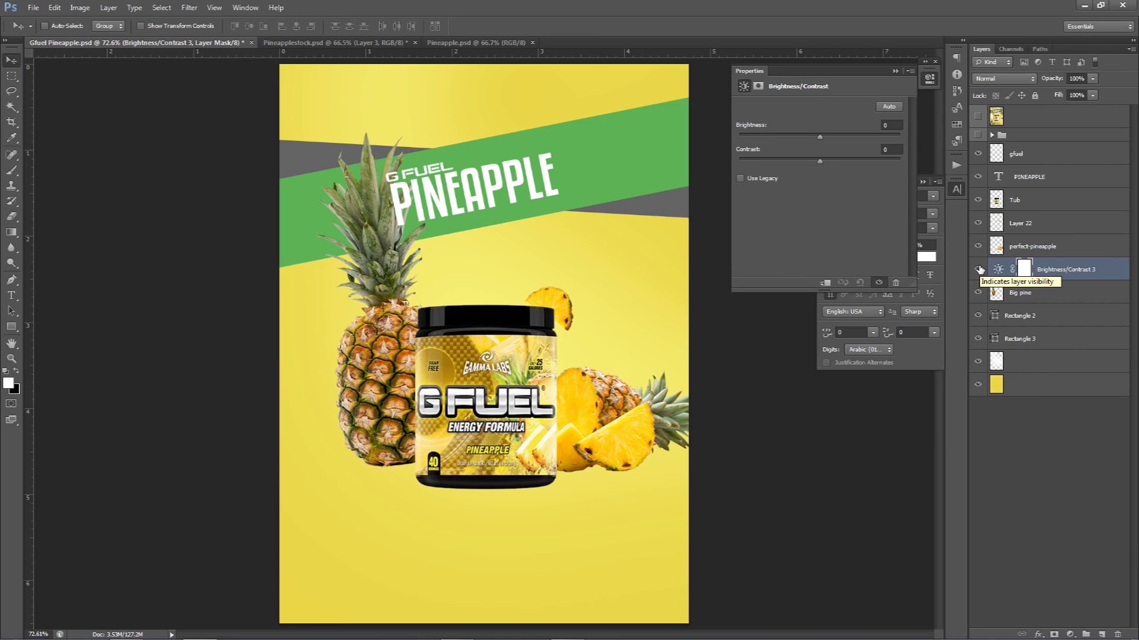
right_click(1061, 269)
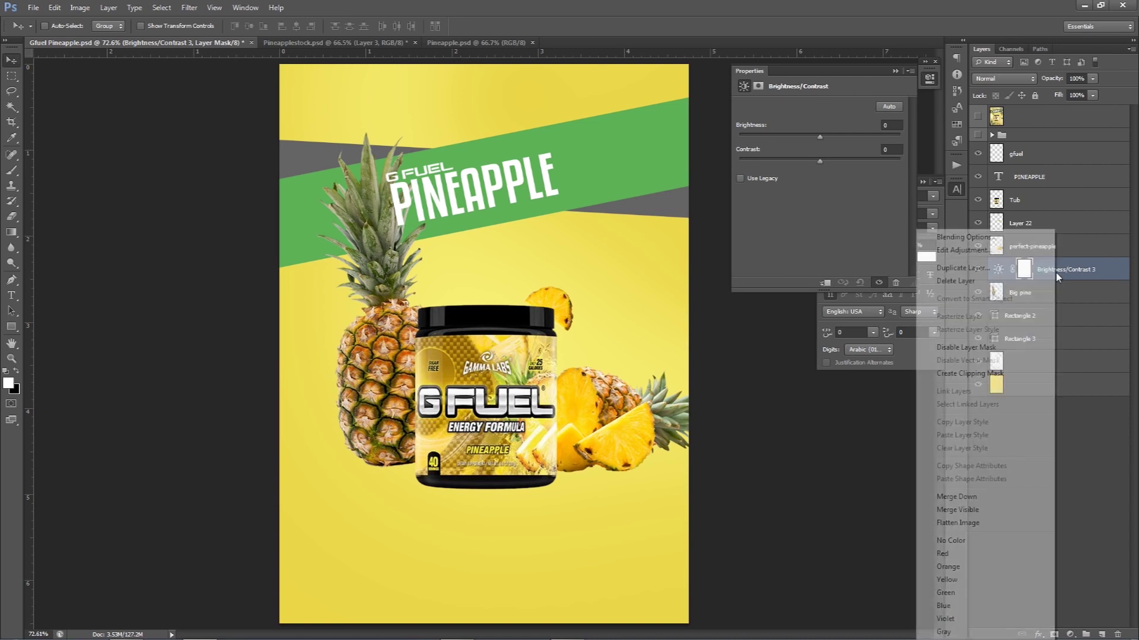
click(970, 374)
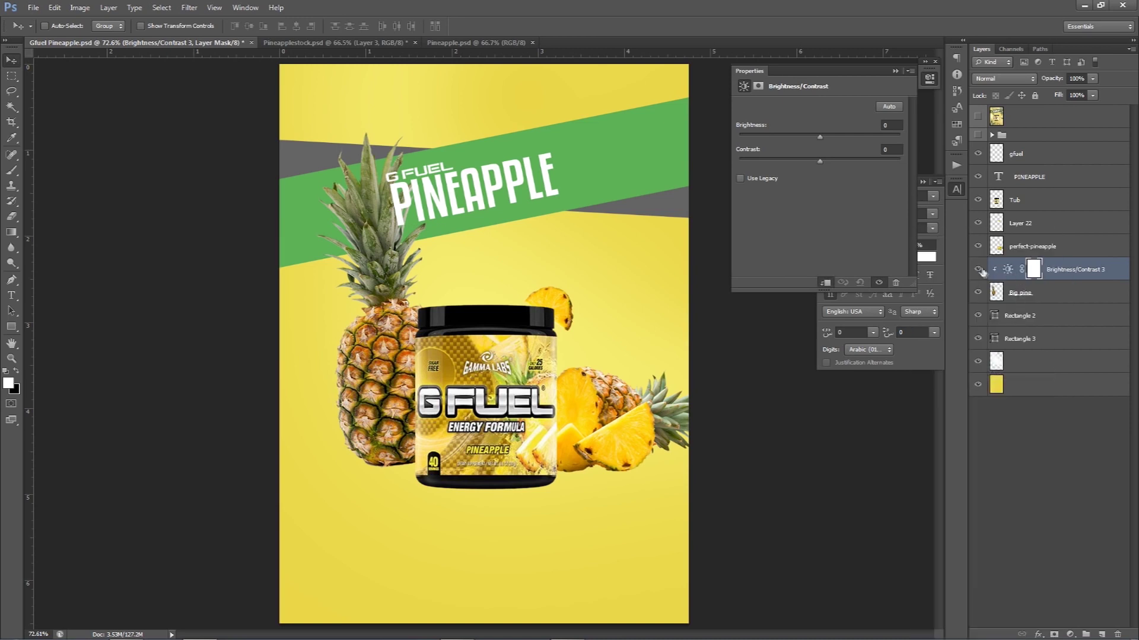
Step: Set brightness 3 and contrast 45, compare with and without, and reorder the adjustment
click(1033, 294)
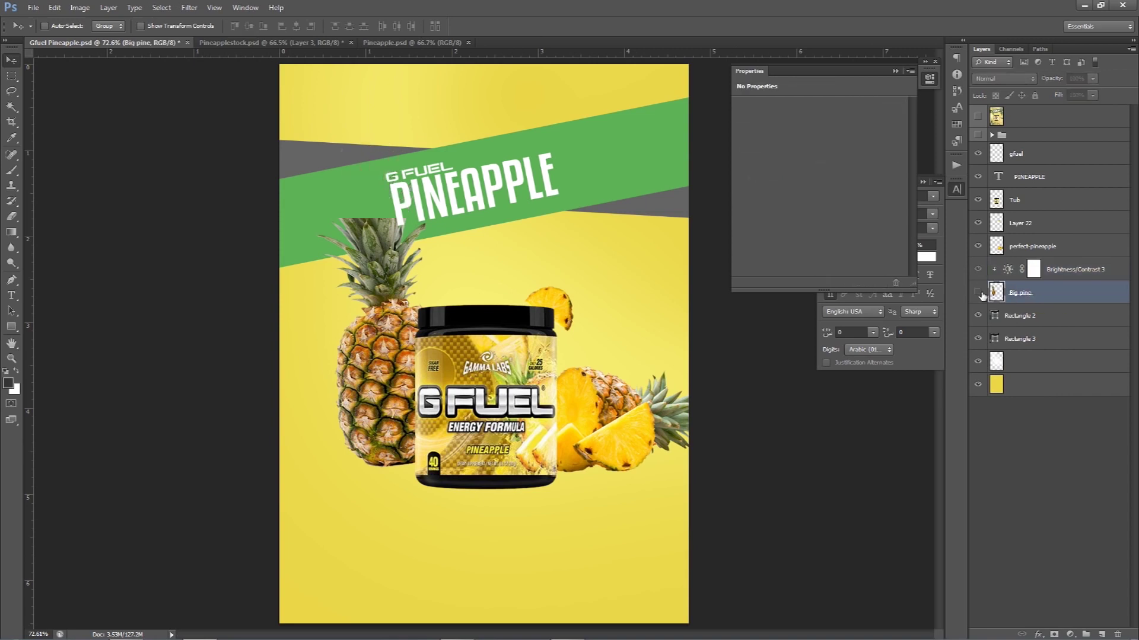
click(1070, 275)
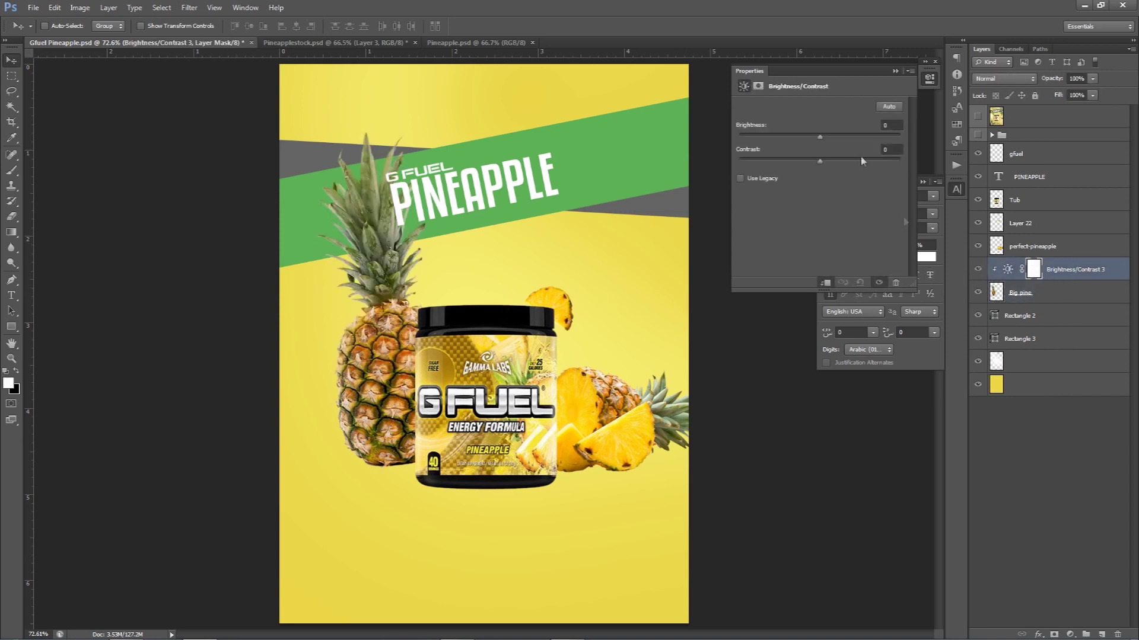
drag(804, 140, 821, 140)
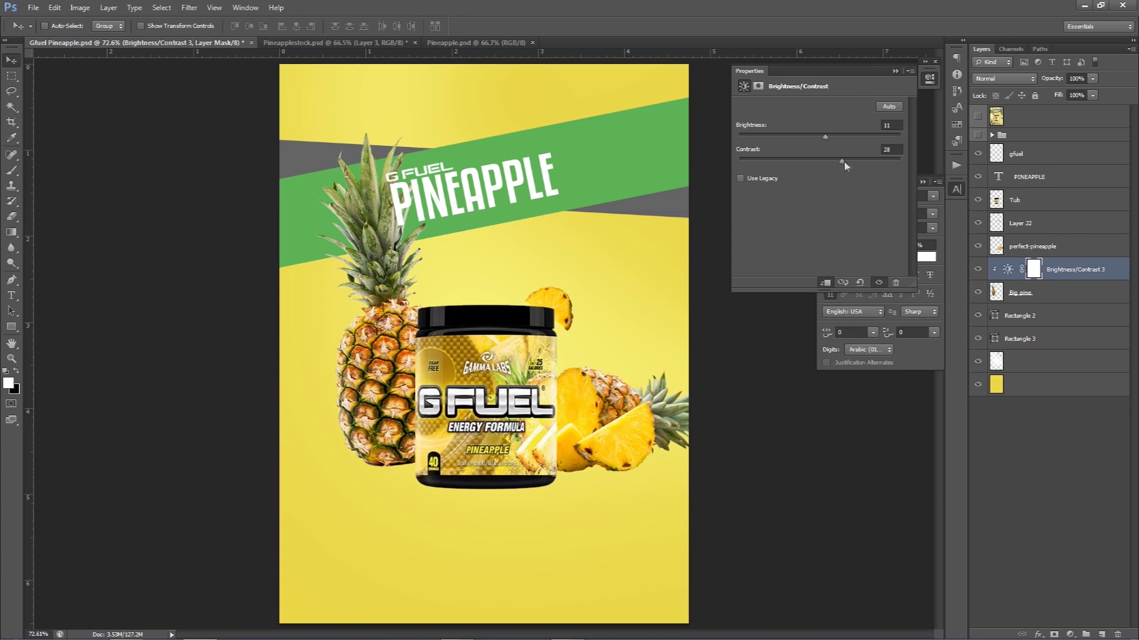
click(978, 270)
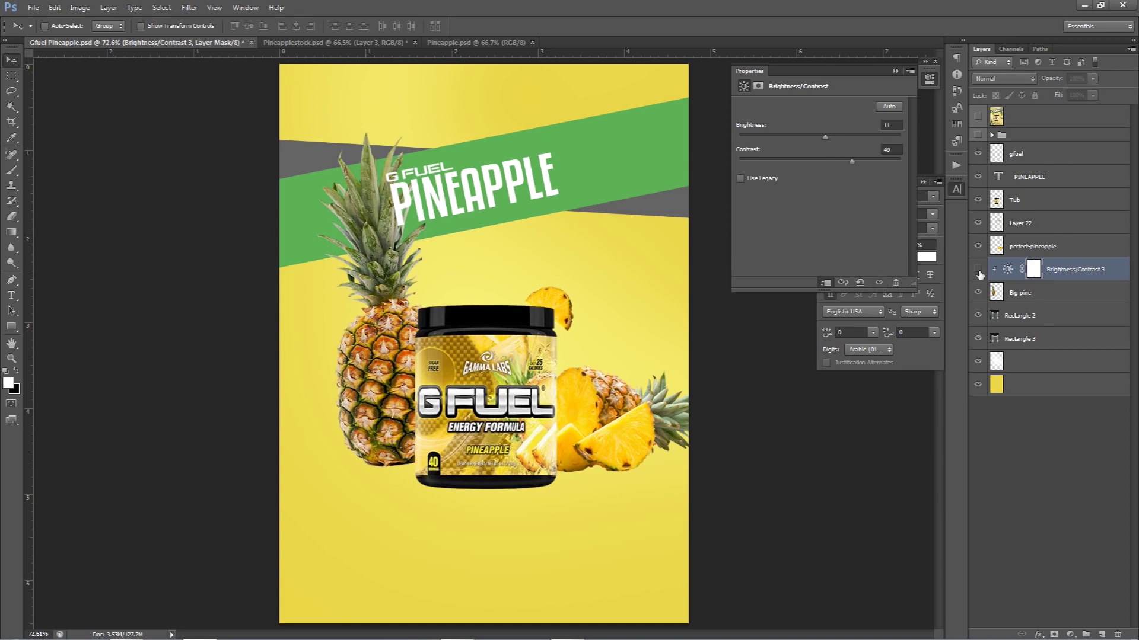
click(977, 270)
click(978, 270)
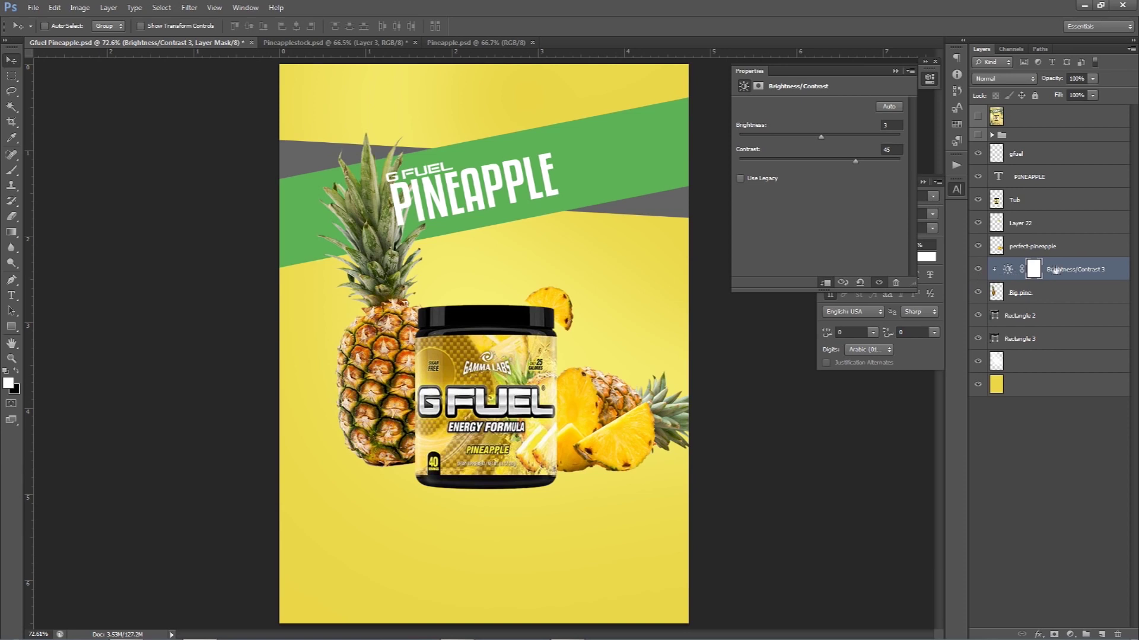
drag(1059, 270, 1043, 285)
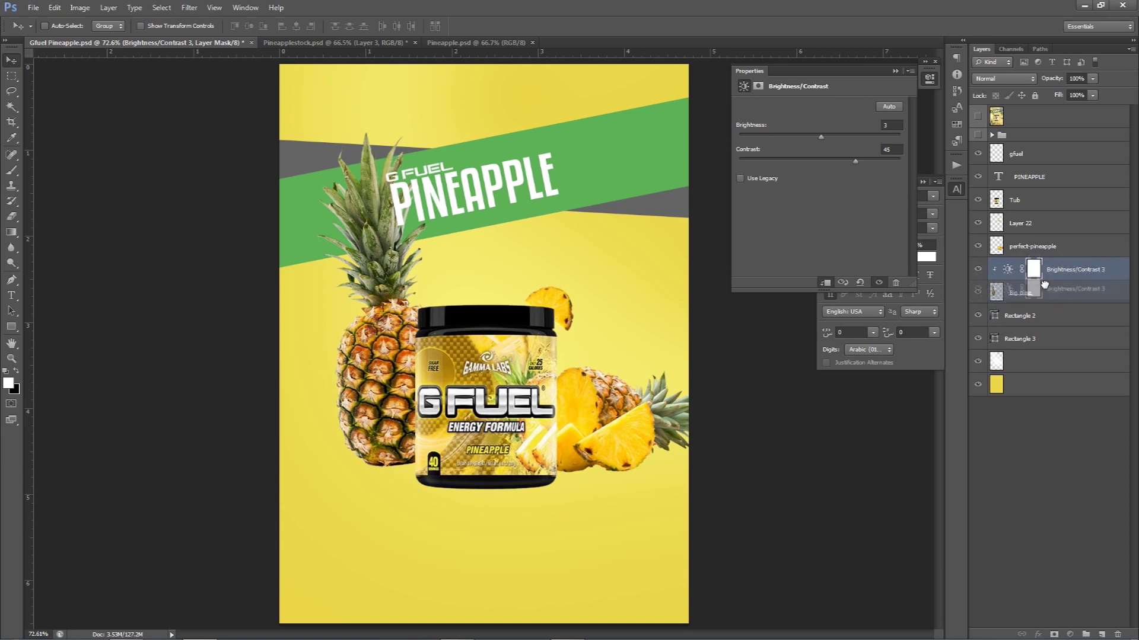
Step: Return the adjustment above Big pine and duplicate it
drag(1044, 285, 1062, 249)
right_click(1062, 247)
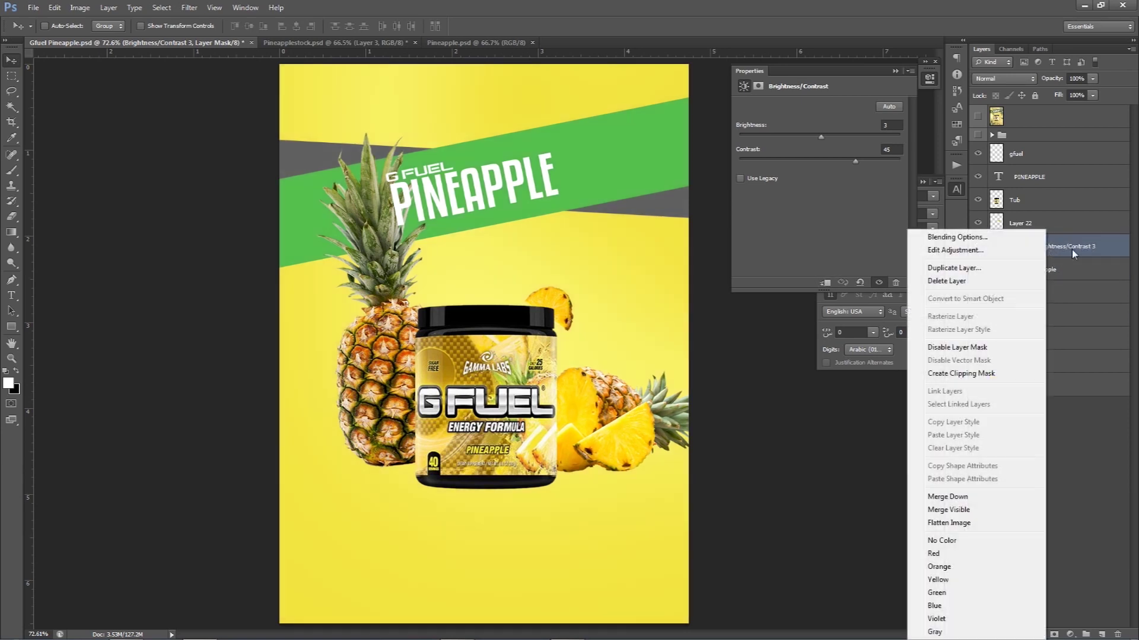
key(Escape)
key(ctrl+j)
Step: Clip the copy to perfect-pineapple with brightness -12 and contrast 31
drag(1060, 270, 1047, 244)
right_click(1052, 245)
click(948, 375)
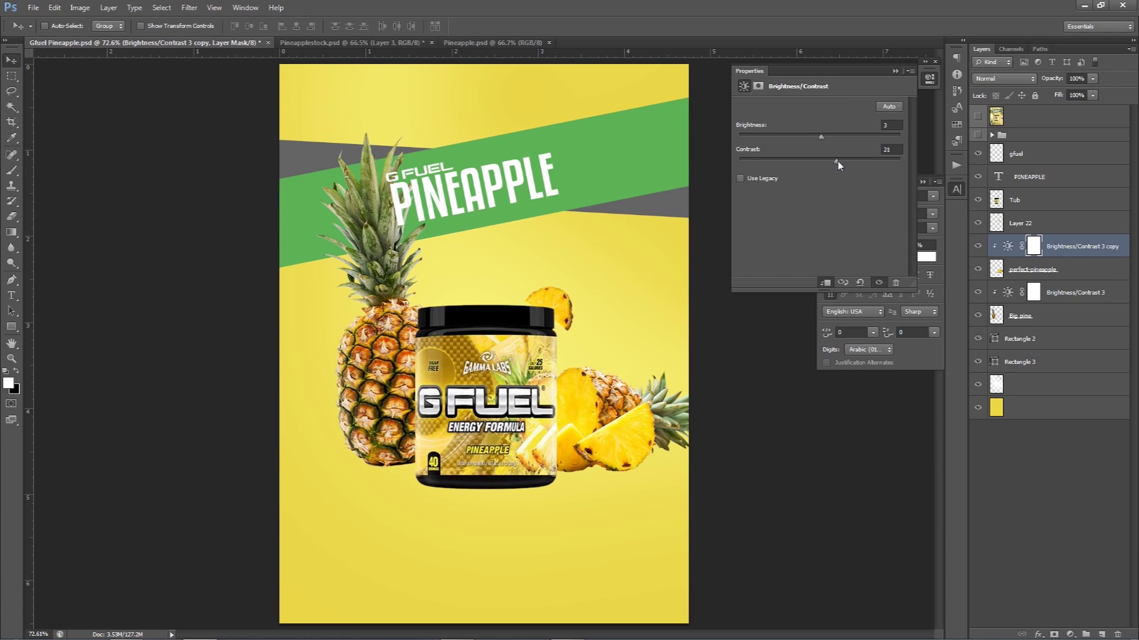
drag(827, 139, 811, 136)
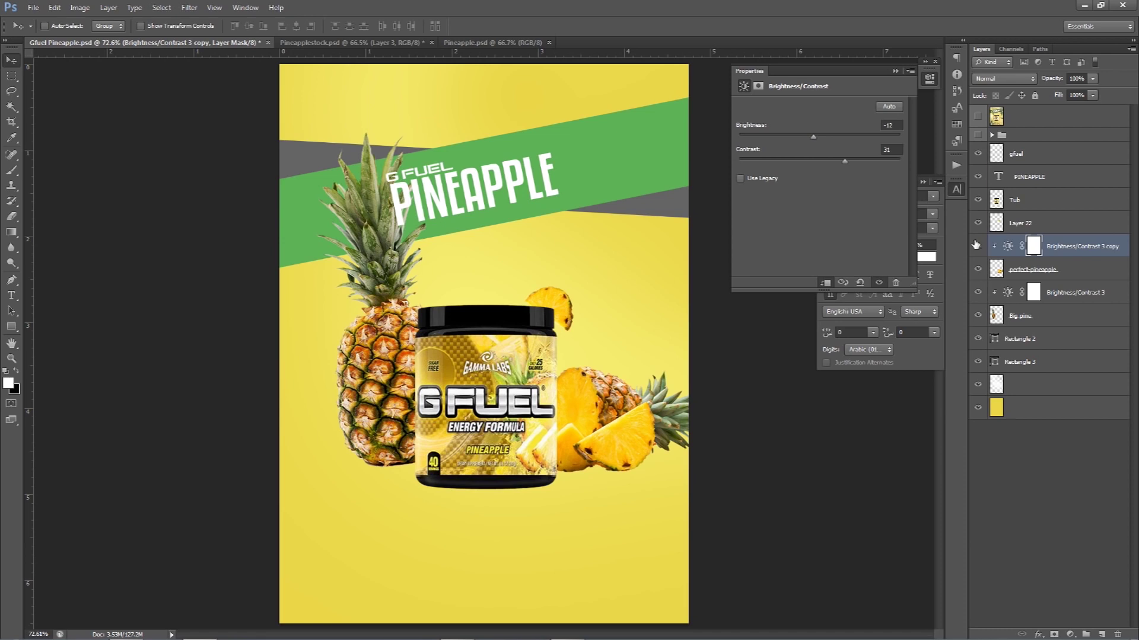
key(ctrl+minus)
key(alt)
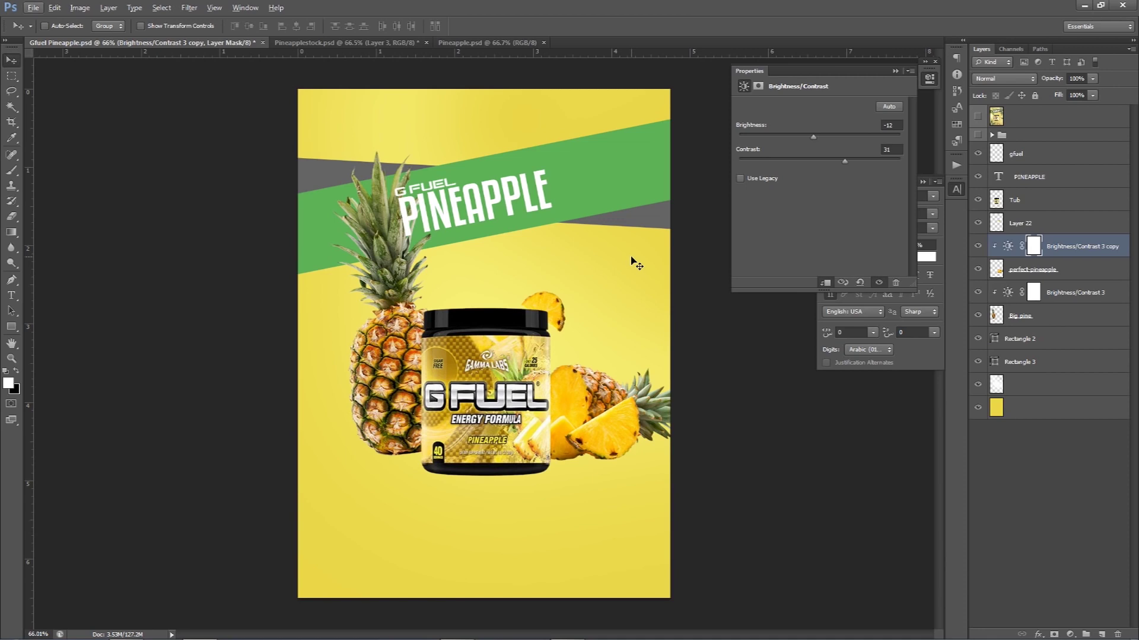
key(alt)
Step: Drag a pineapple slice from Pineapplestock.psd into the G Fuel poster
click(465, 43)
click(326, 44)
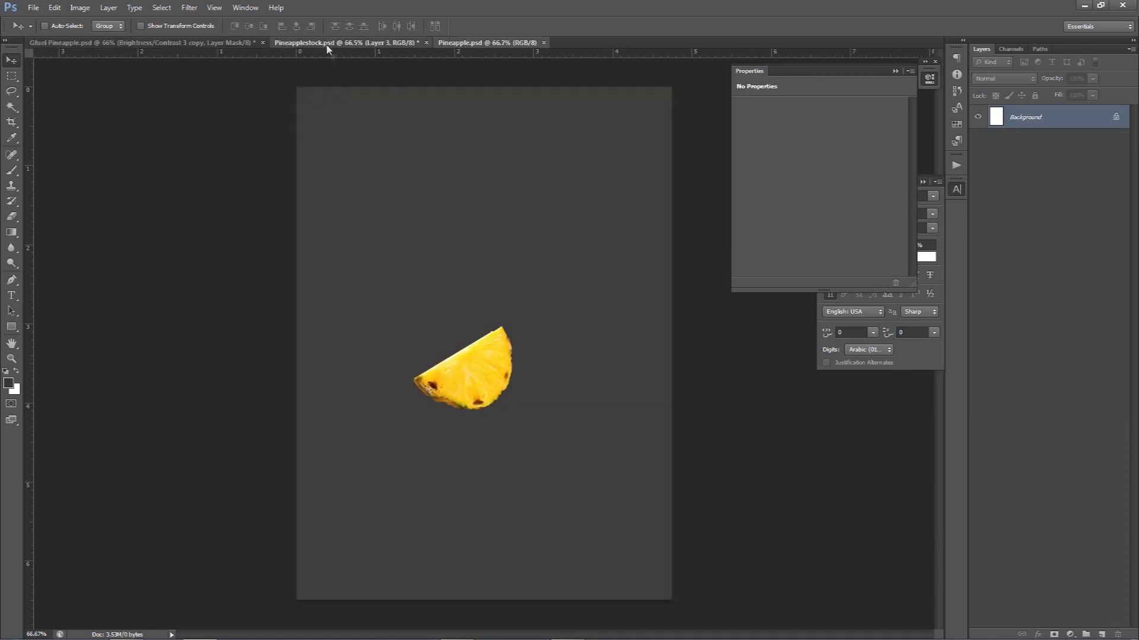
drag(493, 336, 529, 330)
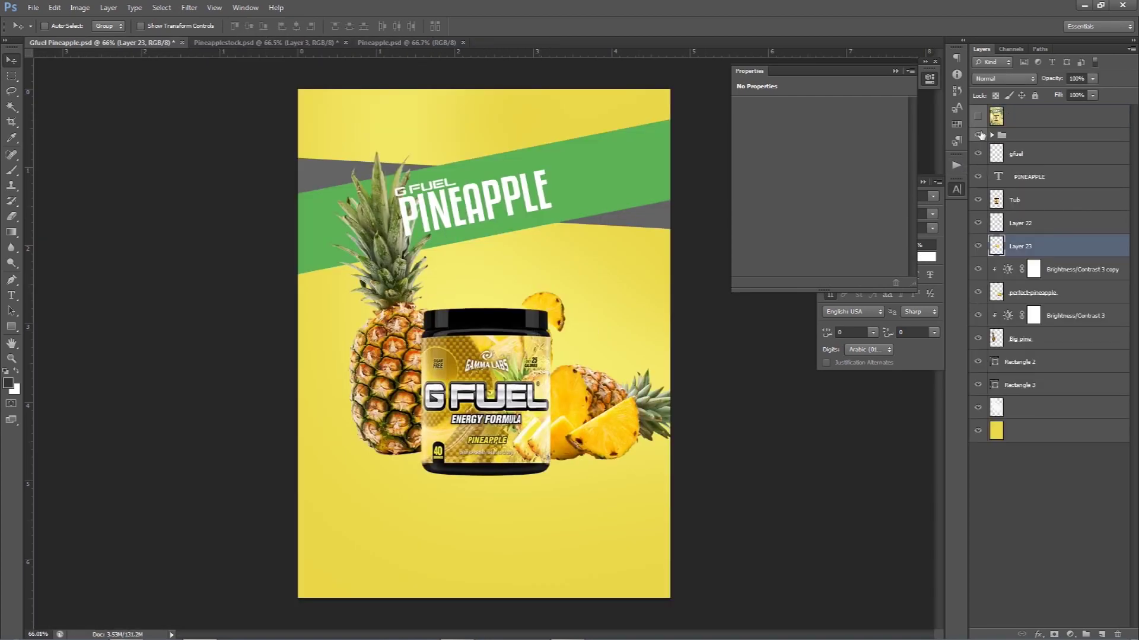
click(978, 135)
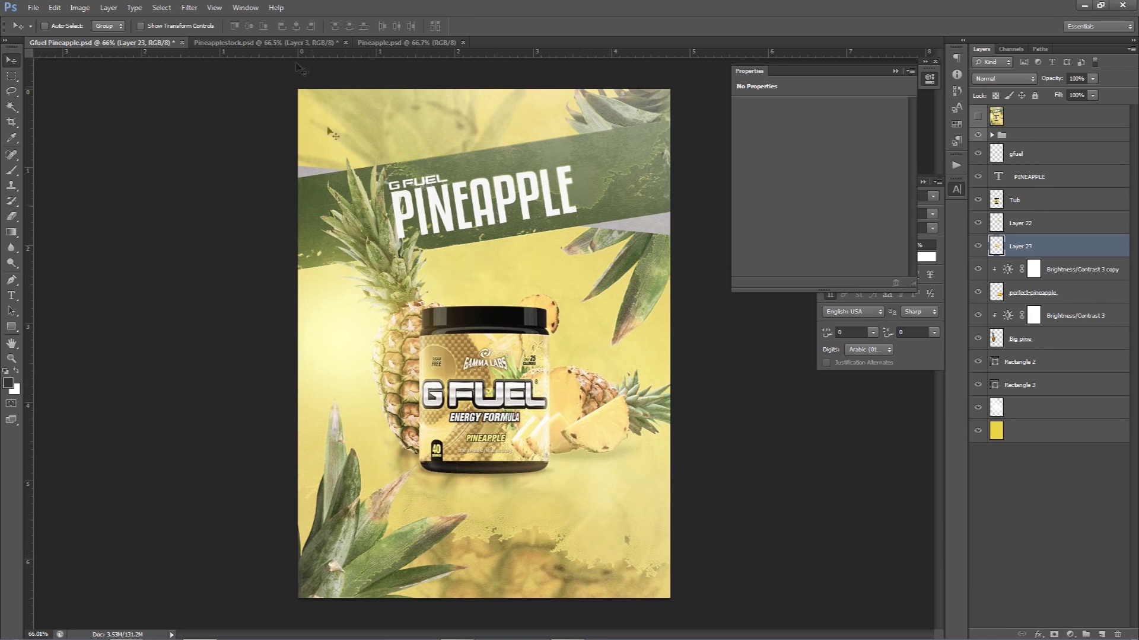
click(233, 43)
click(133, 40)
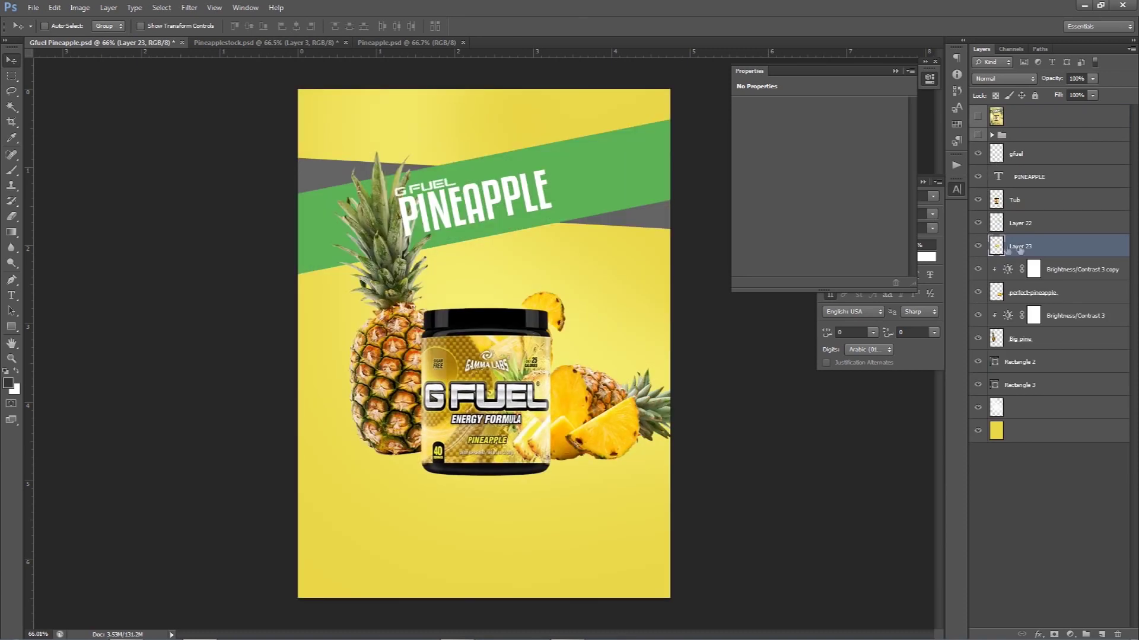
Step: Scale the new slice to about 74% and place it near the poster's bottom
mouse_move(510, 249)
mouse_down()
mouse_move(549, 170)
mouse_move(588, 412)
mouse_up()
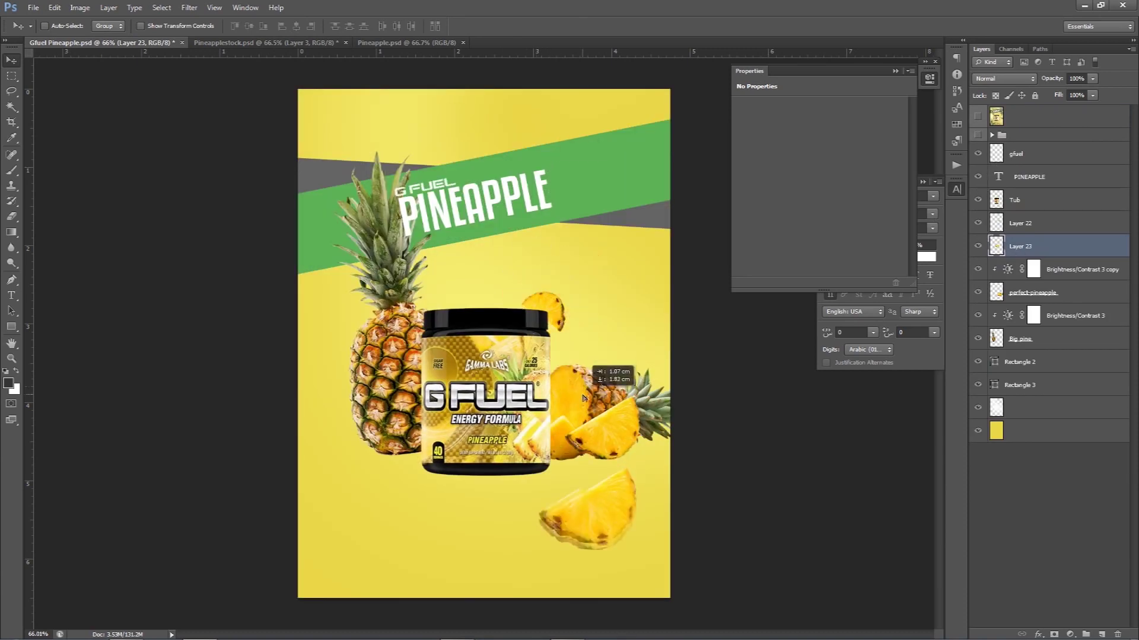
key(ctrl+t)
mouse_move(635, 482)
mouse_down()
mouse_move(623, 479)
mouse_move(644, 469)
mouse_up()
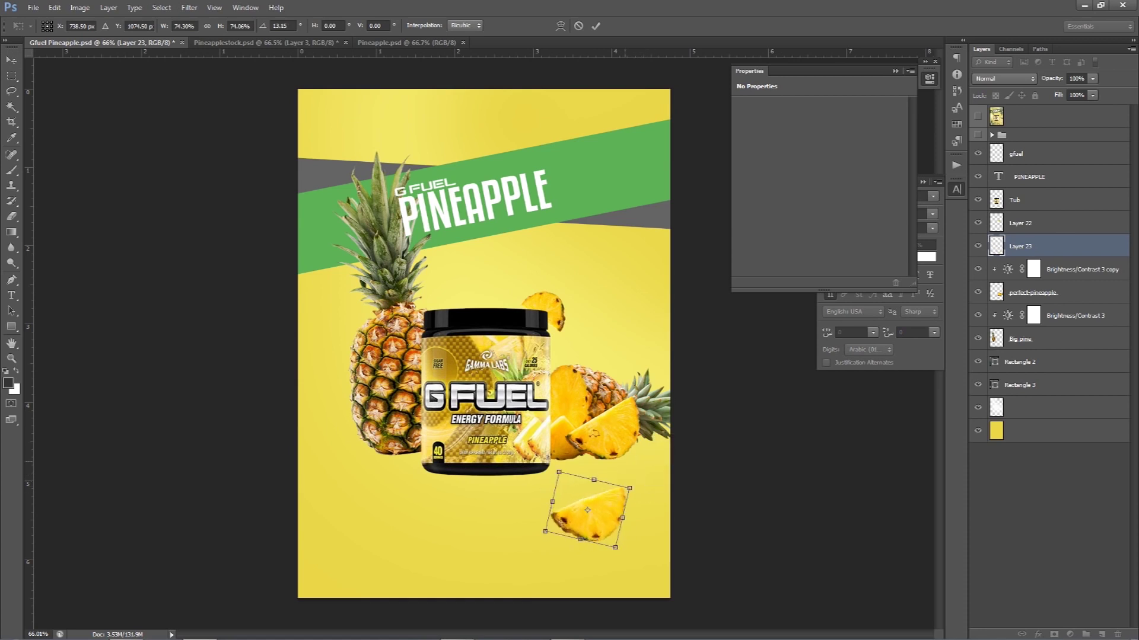
key(Return)
mouse_move(587, 516)
mouse_down()
mouse_move(593, 558)
mouse_move(414, 512)
mouse_up()
key(ctrl+e)
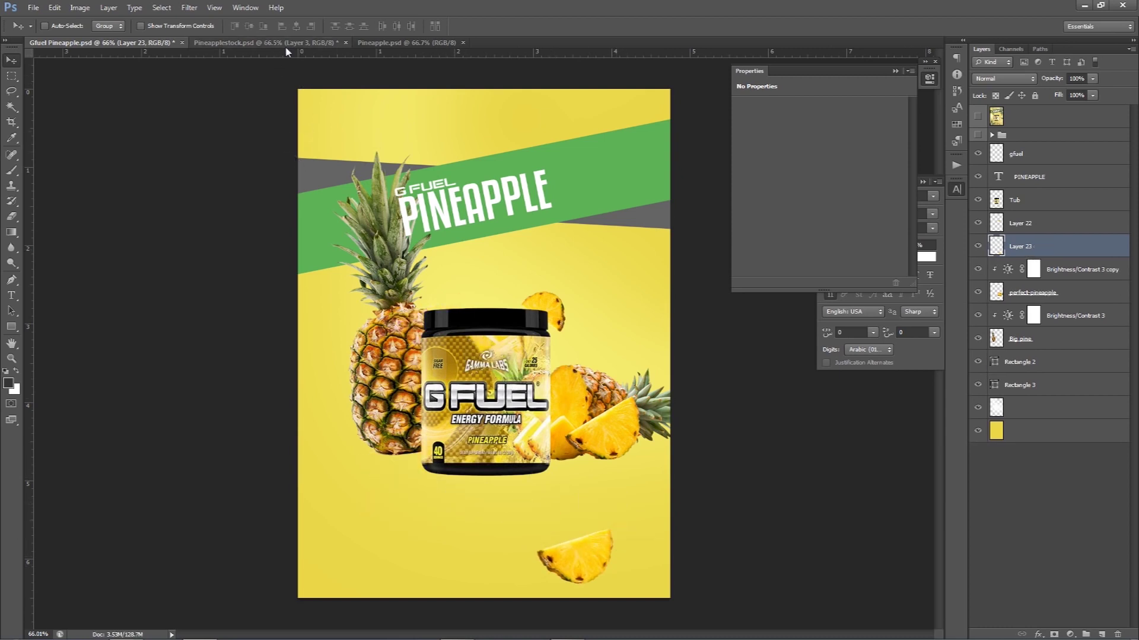
click(267, 43)
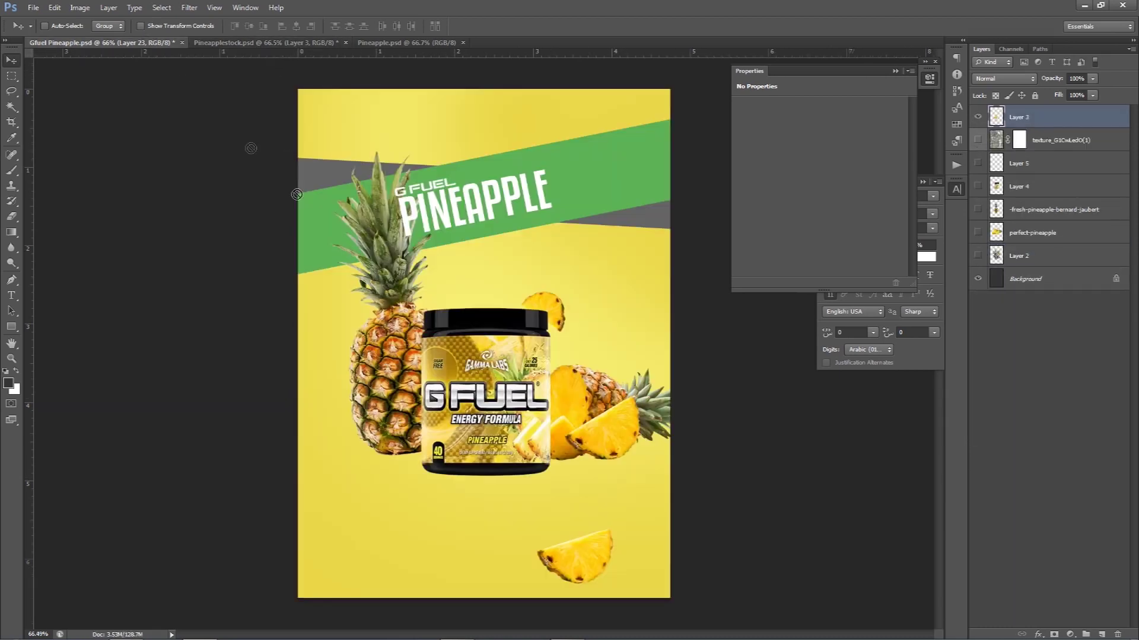
Step: Bring another pineapple slice into the poster, rotate it about 57°, and move it up-left
mouse_move(156, 27)
mouse_down()
mouse_move(387, 375)
mouse_move(320, 379)
mouse_up()
key(ctrl+t)
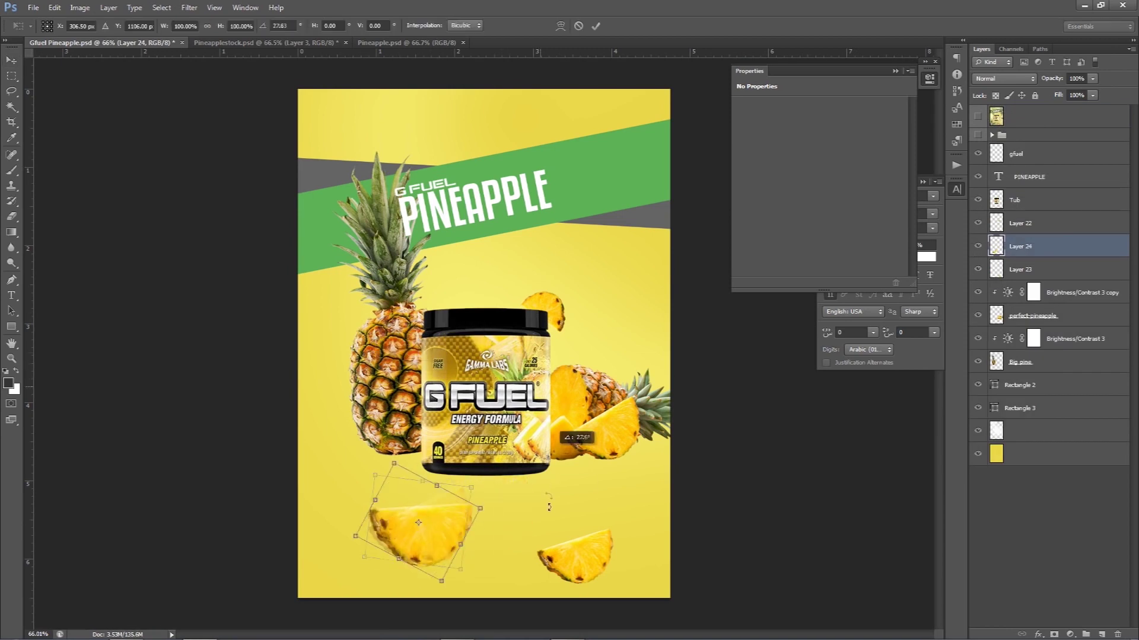
drag(551, 430, 552, 504)
key(Return)
drag(470, 514, 451, 487)
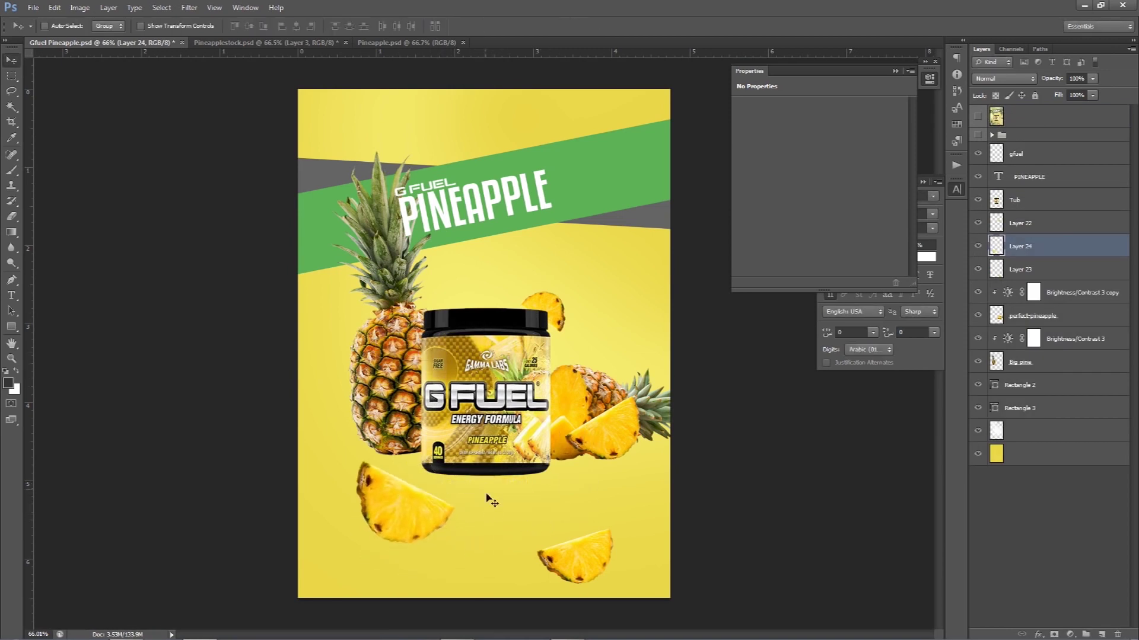
Step: Rotate the lower-left pineapple slice about 19°
key(ctrl+t)
mouse_move(467, 483)
mouse_down()
mouse_move(468, 503)
mouse_move(417, 519)
mouse_up()
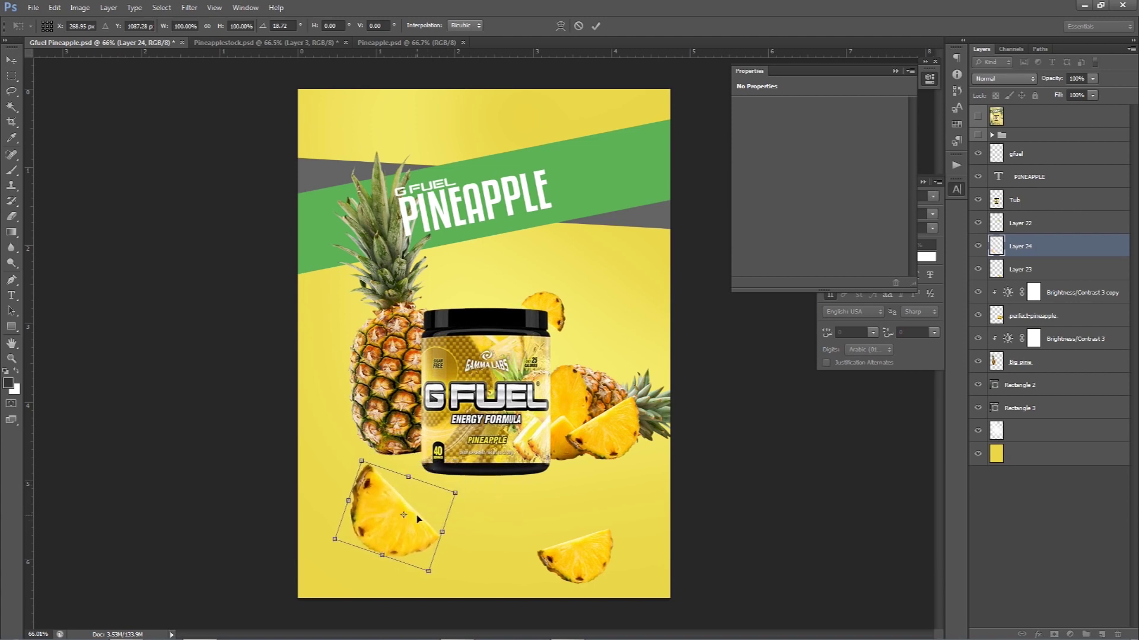
click(594, 27)
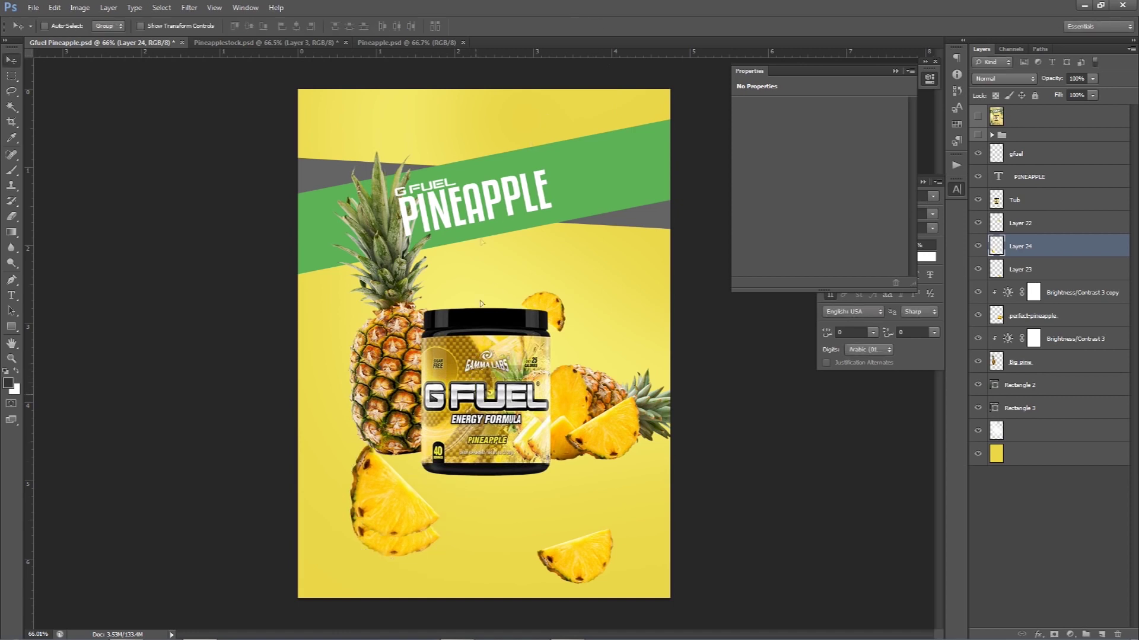
Step: Duplicate a slice near the poster top, place it below Big pine, then shrink and rotate it
drag(482, 446, 442, 207)
drag(1042, 322, 1032, 431)
key(ctrl+t)
drag(466, 96, 519, 105)
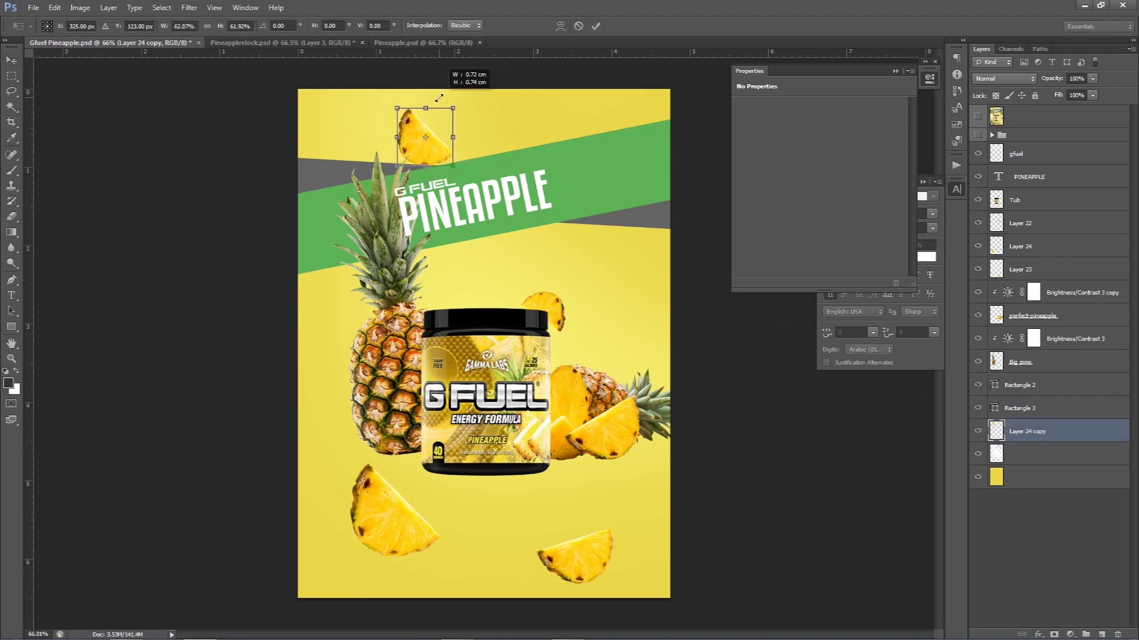
key(Return)
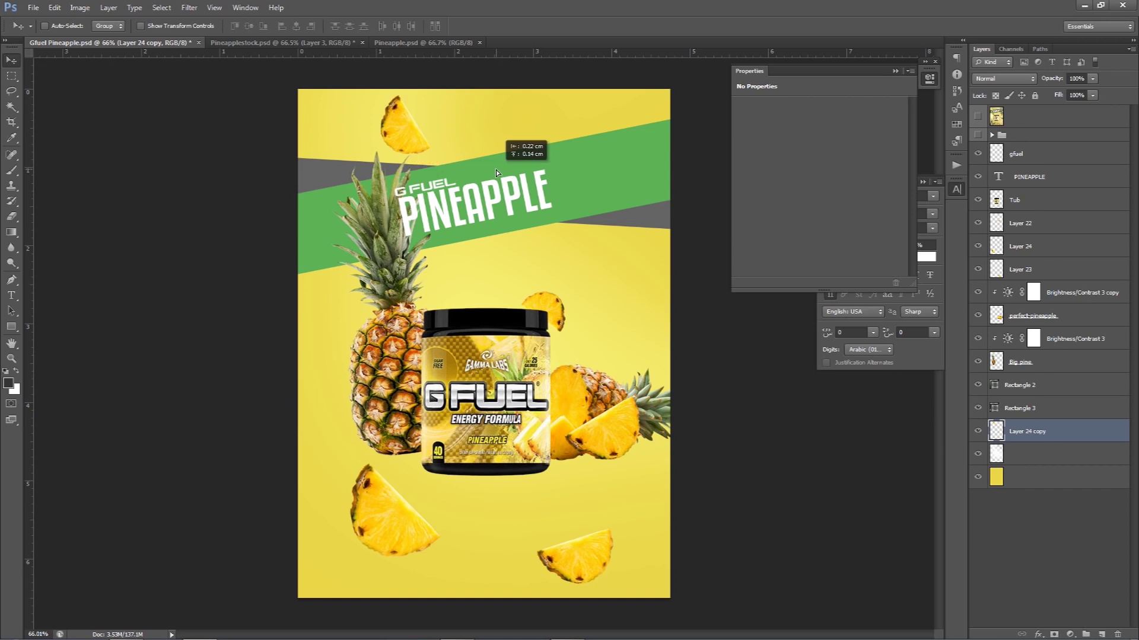
key(ctrl+t)
drag(521, 161, 425, 253)
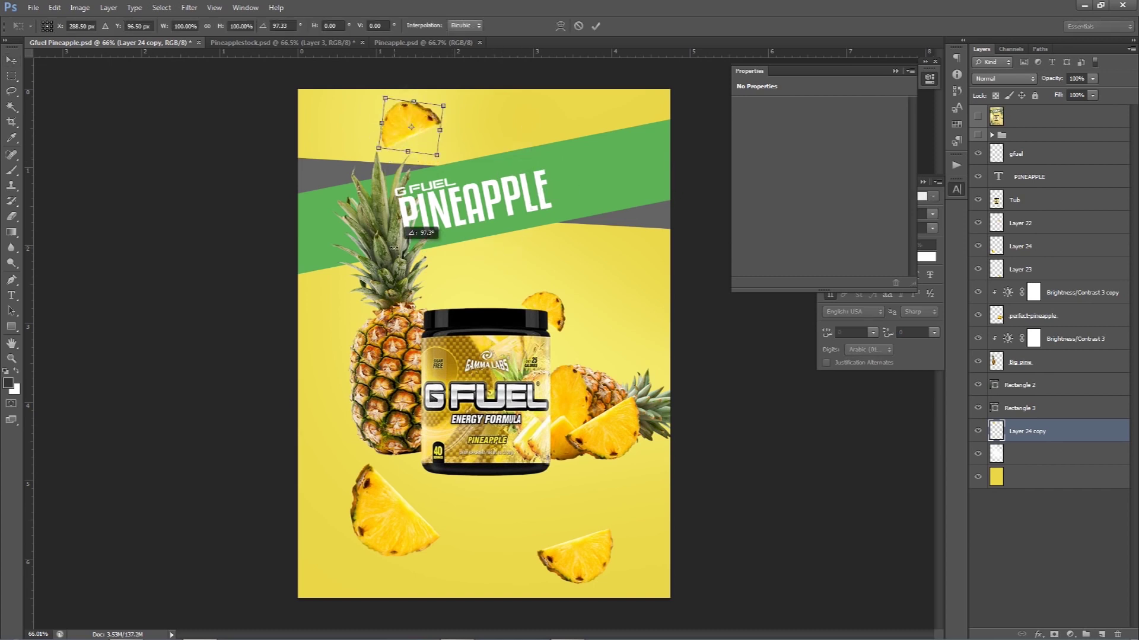
key(Return)
drag(448, 200, 455, 216)
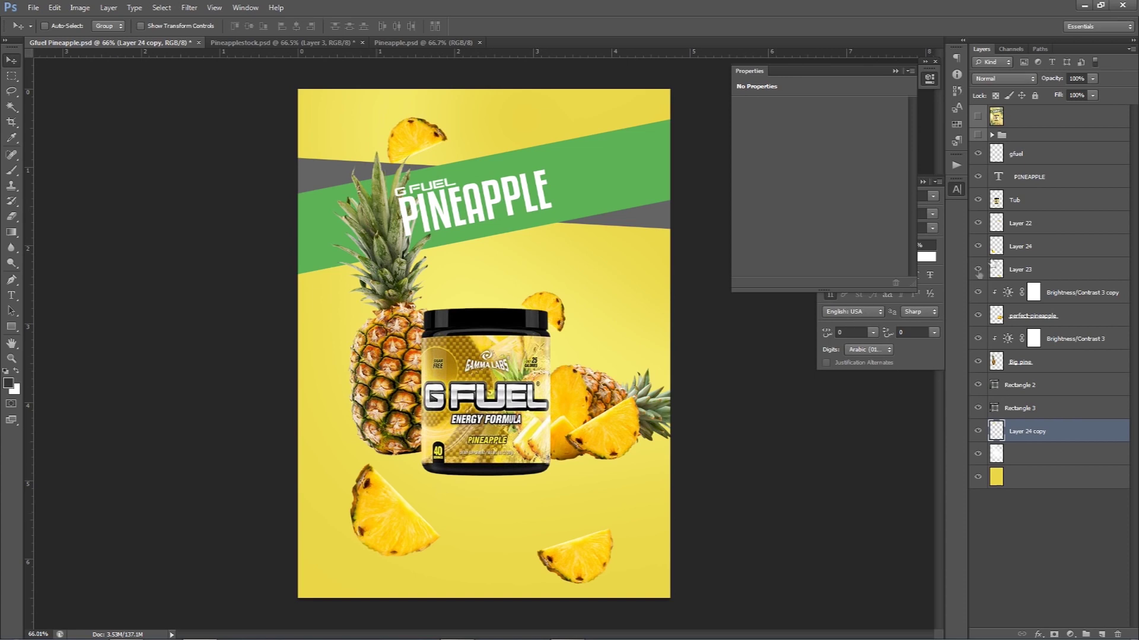
Step: Show Layer 24 again, shrink its slice much smaller, and add Layer 23 to the selection
click(988, 247)
click(979, 245)
key(ctrl+t)
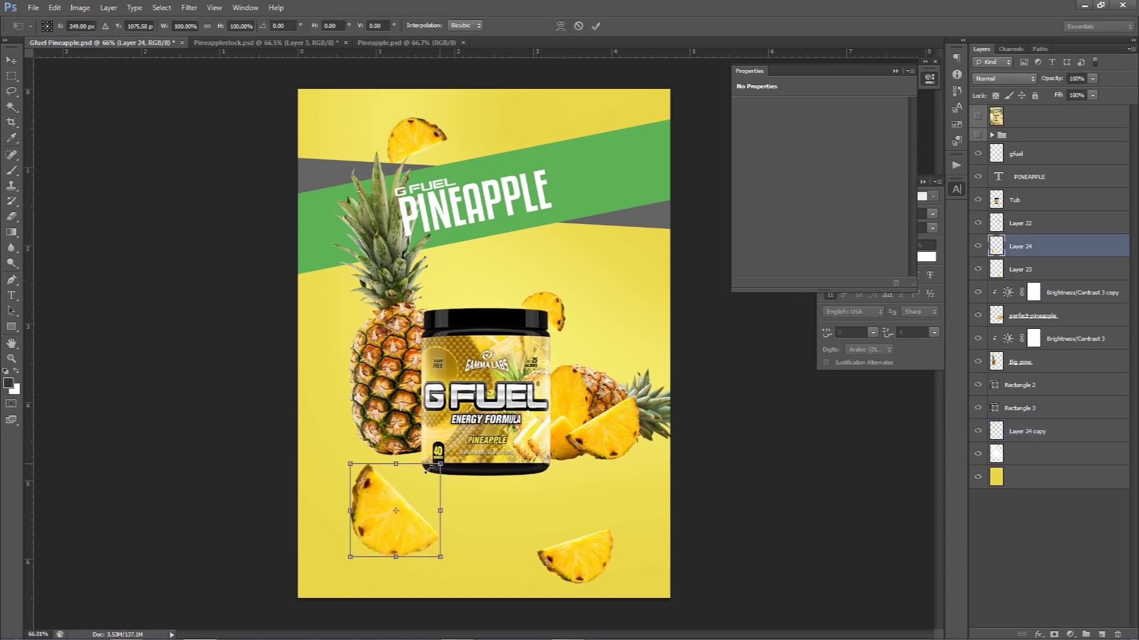
drag(430, 469, 421, 488)
key(Return)
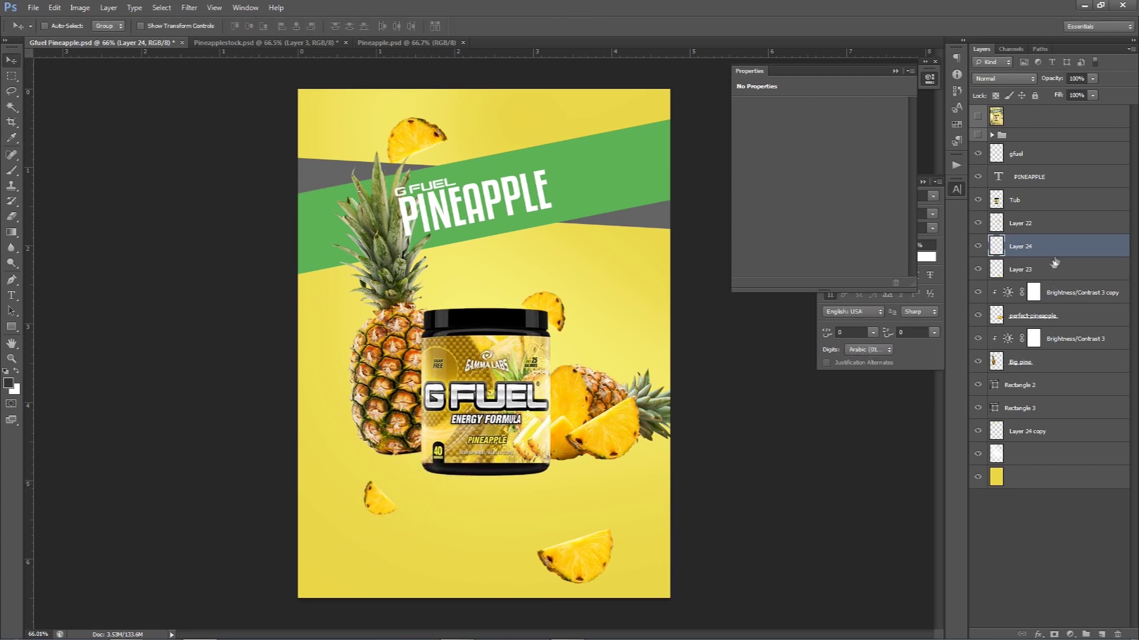
shift+click(1056, 268)
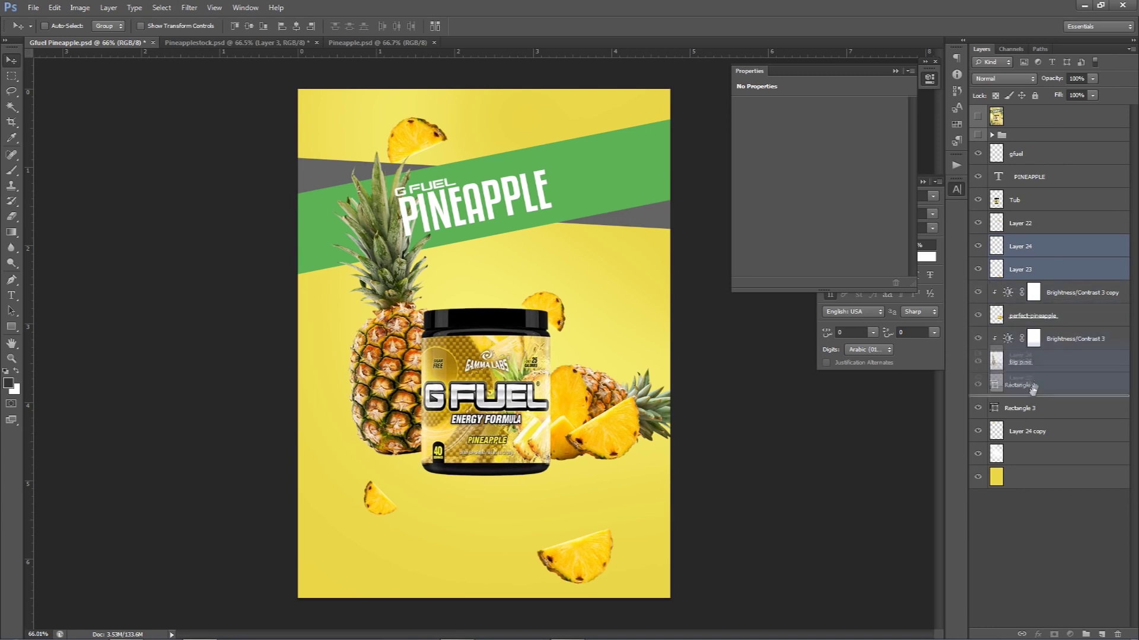
Step: Group the three slice layers into Group 1, merge a duplicate, and hide the original group
drag(1045, 282, 1029, 431)
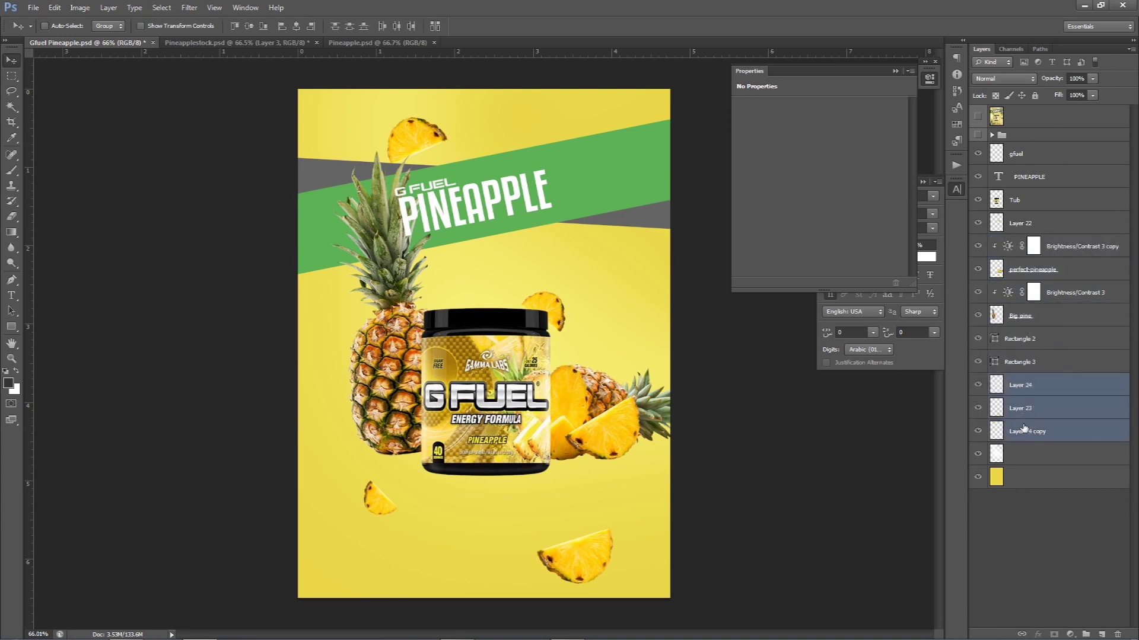
key(ctrl+g)
click(978, 380)
click(978, 380)
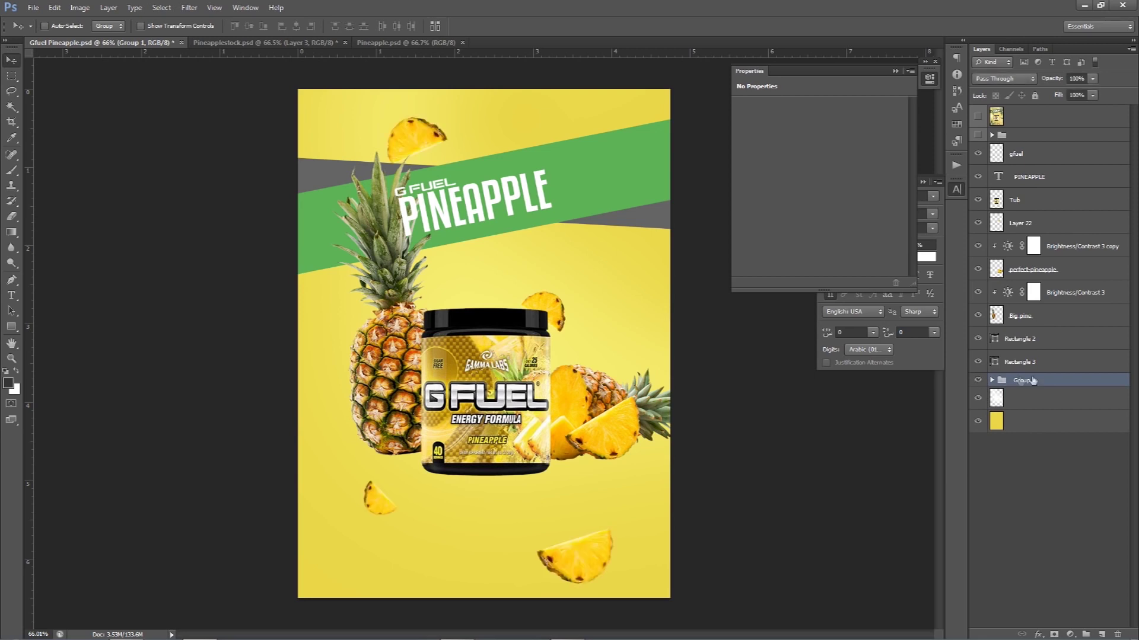
key(ctrl+j)
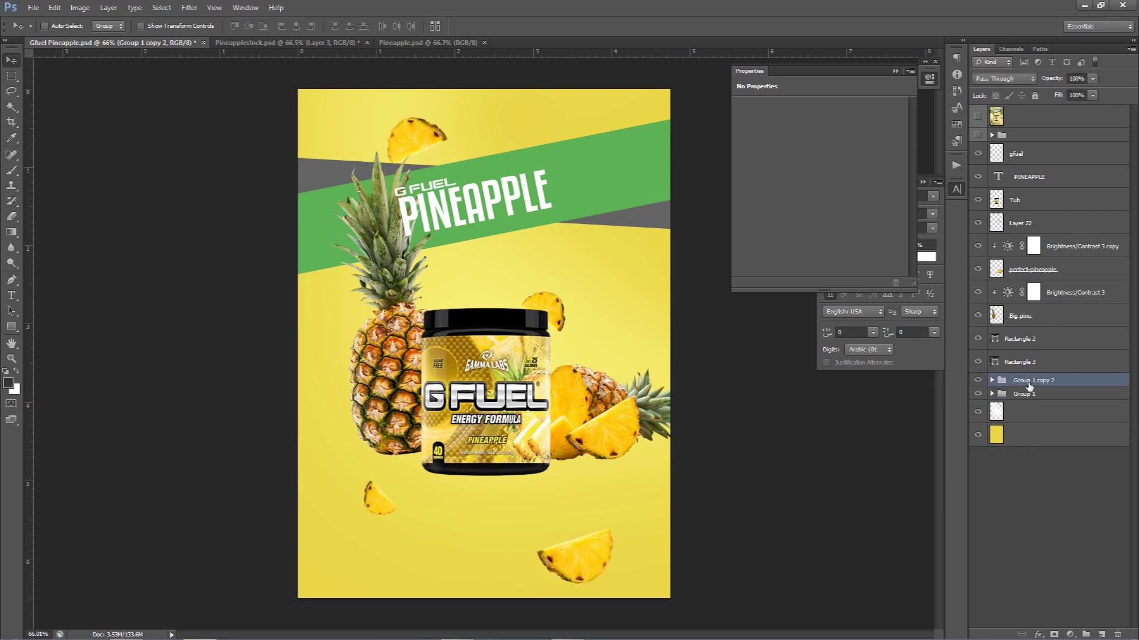
key(ctrl+e)
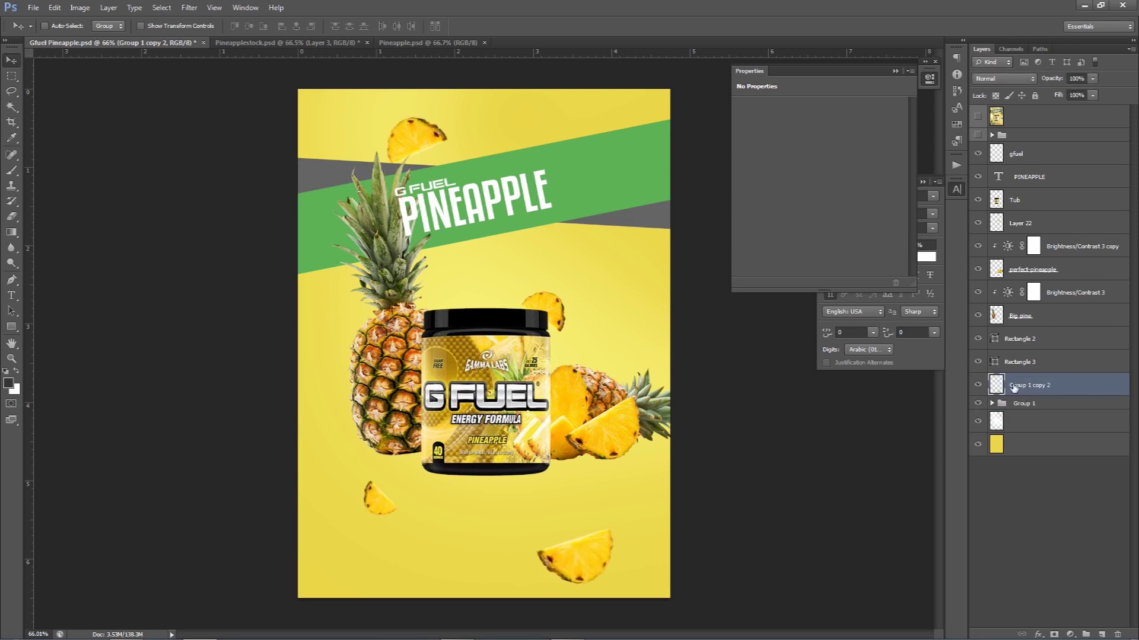
click(979, 403)
Step: Apply a 4-pixel Gaussian Blur to the merged slice layer
click(189, 7)
mouse_move(194, 127)
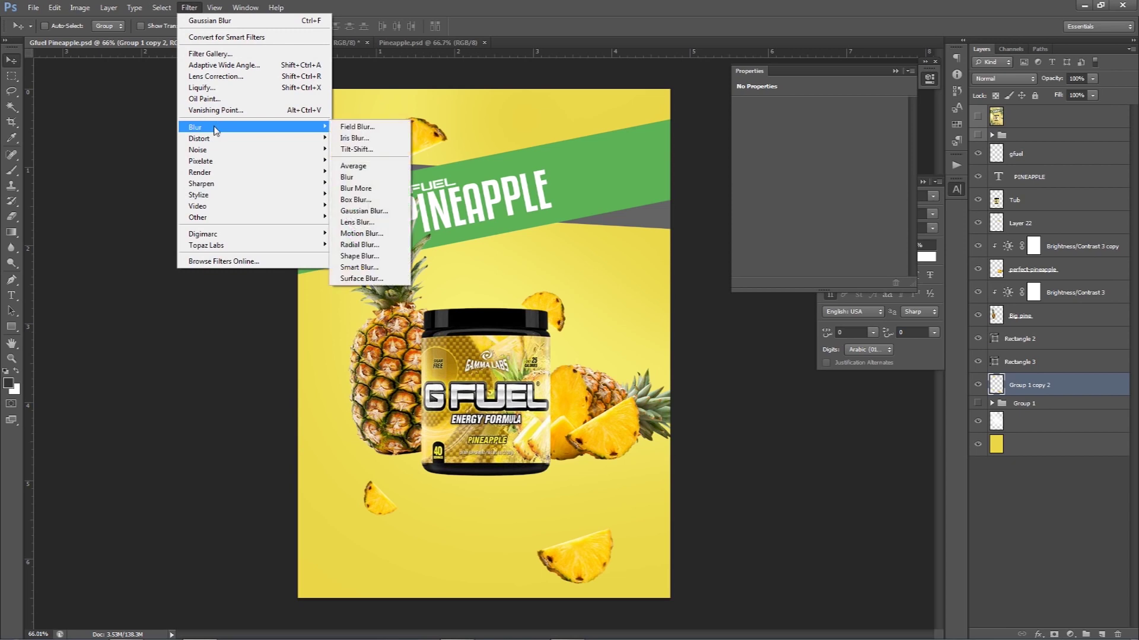
click(386, 210)
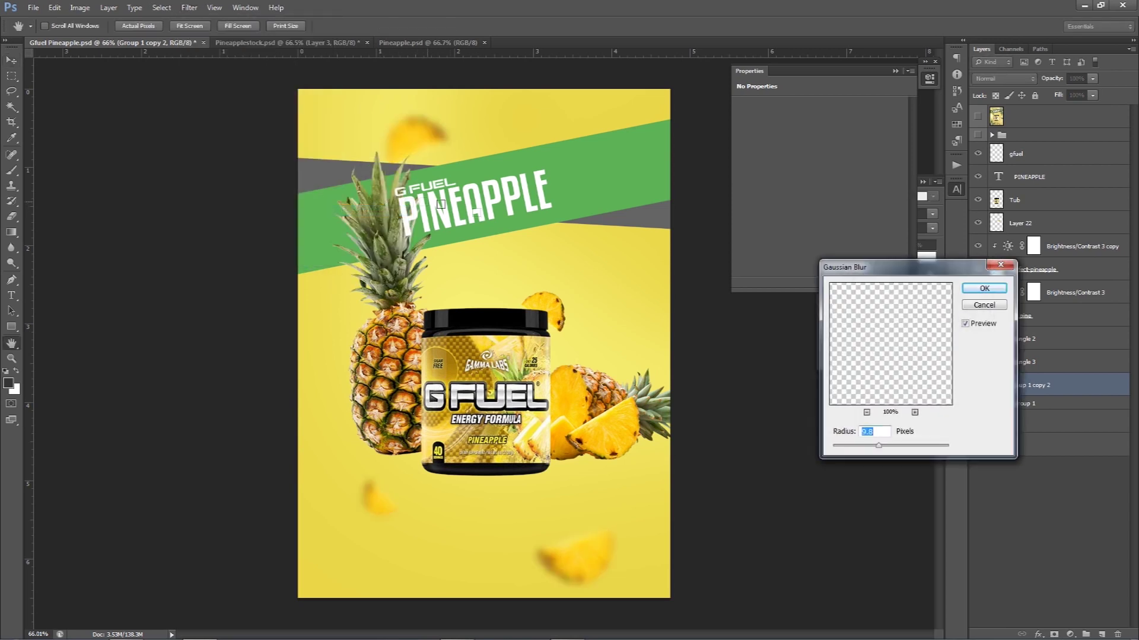
text(2)
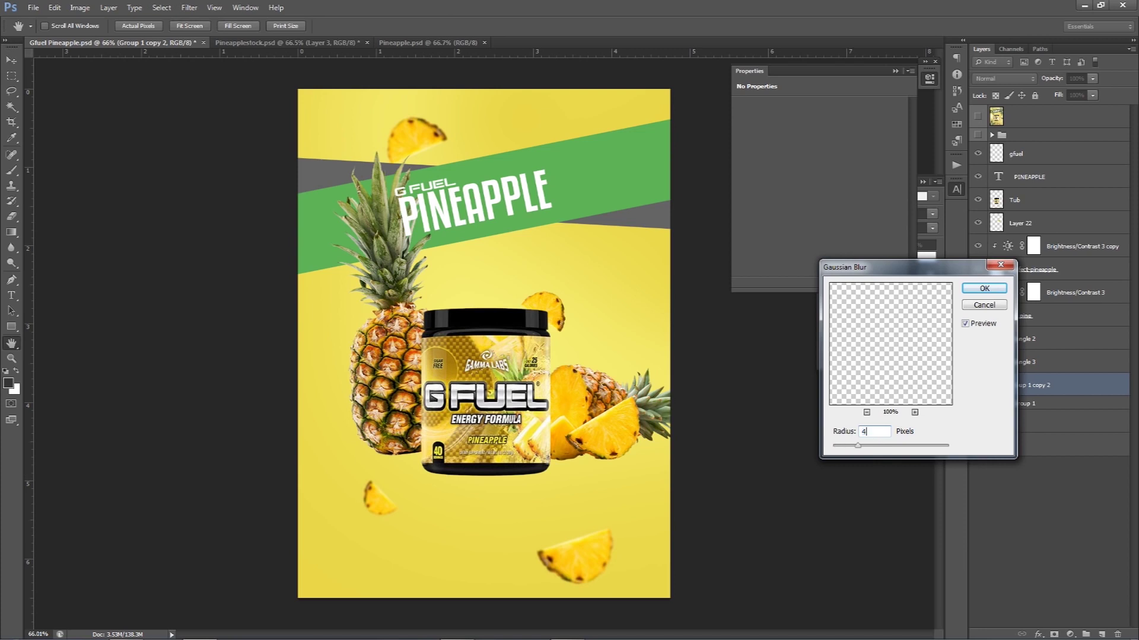
click(984, 288)
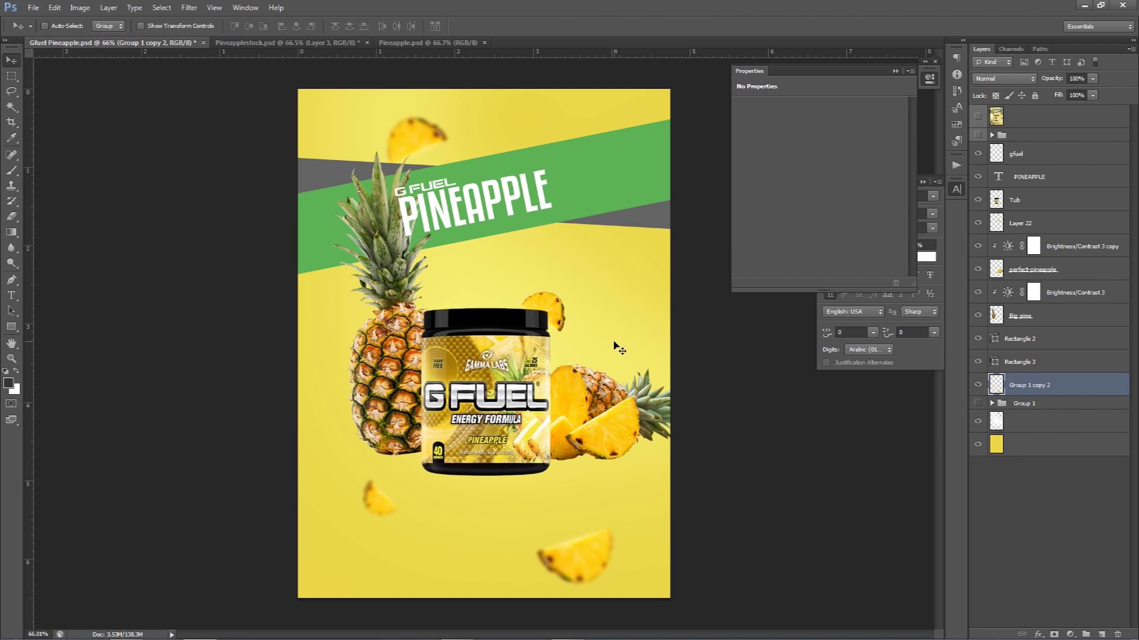
Step: Add a new layer above gfuel and paint a huge soft white glow across the top
click(1027, 163)
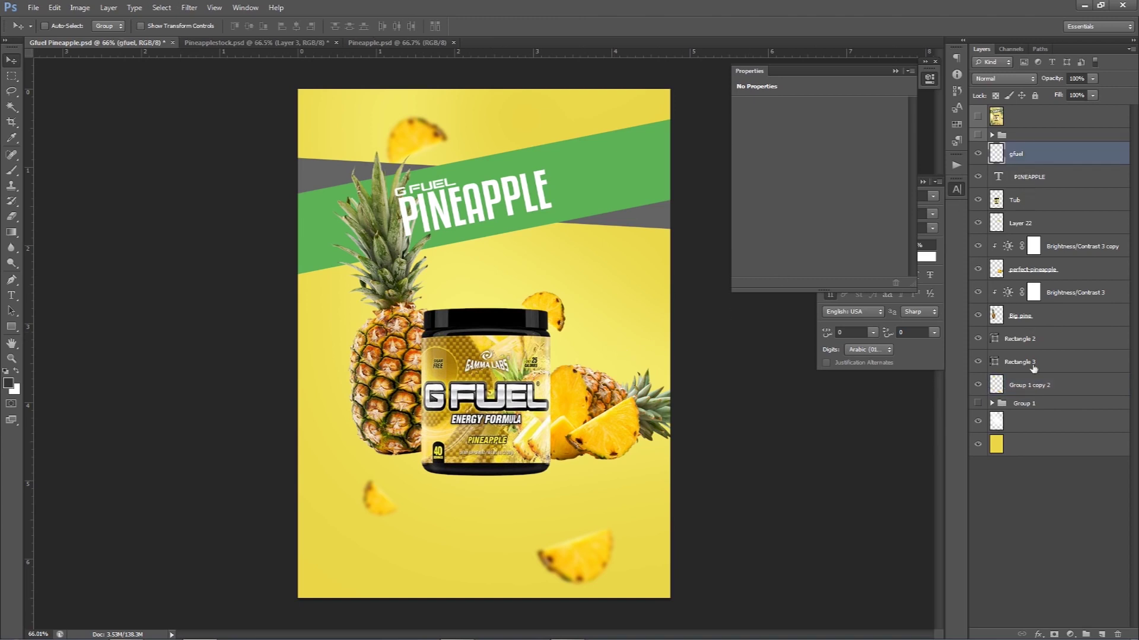
click(1101, 634)
key(b)
key(x)
drag(471, 185, 533, 185)
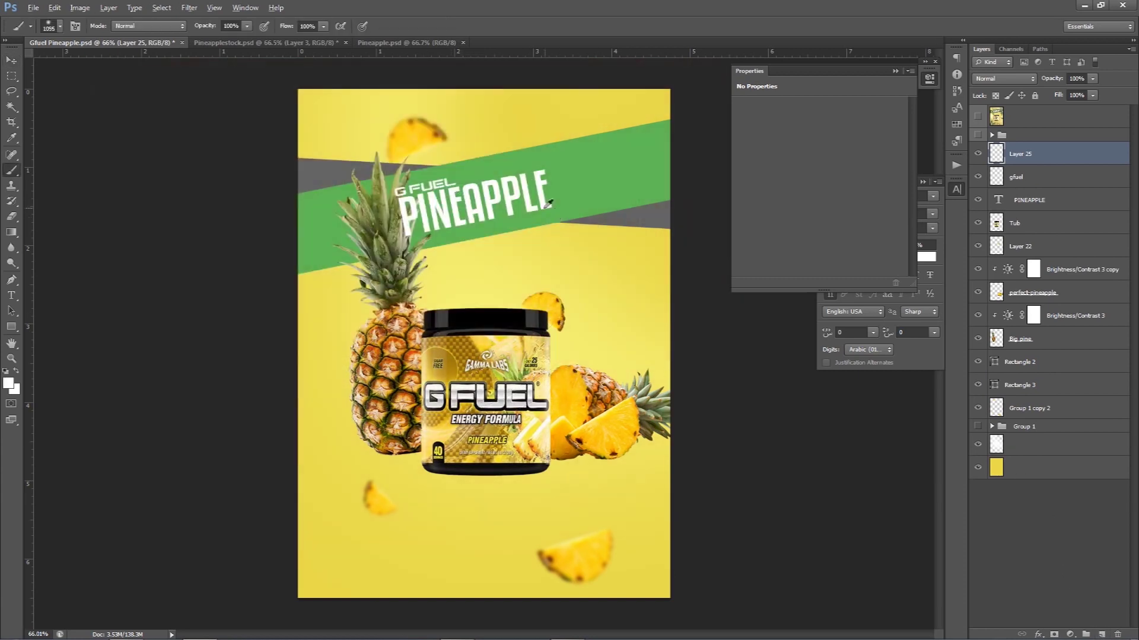
scroll(518, 224, down, 1)
scroll(518, 224, down, 1)
drag(518, 224, 570, 223)
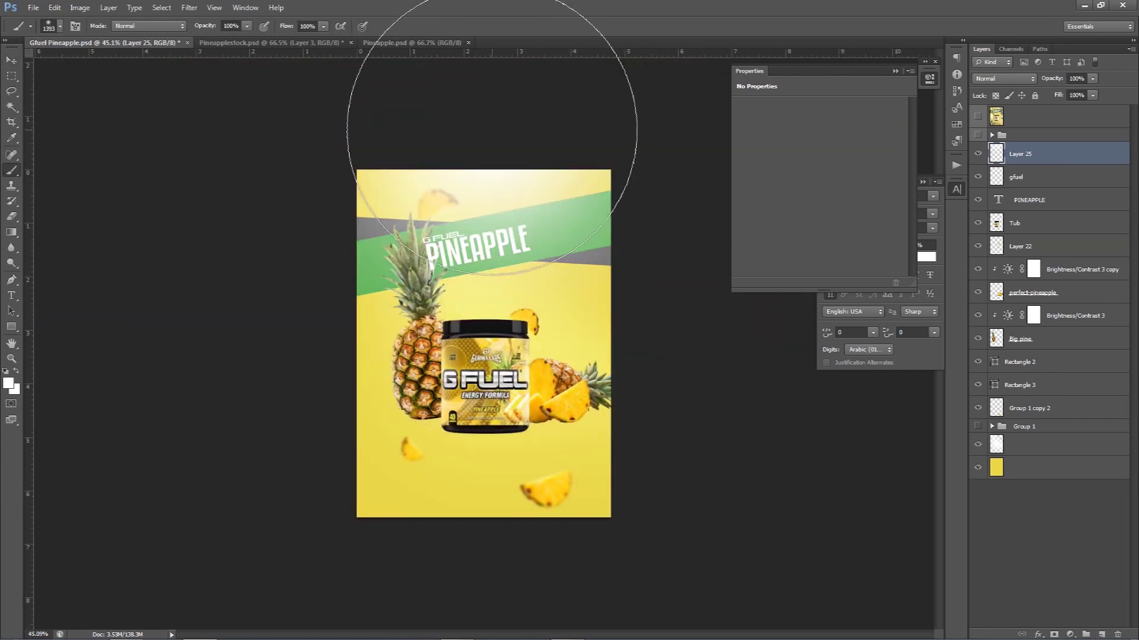
scroll(506, 138, up, 2)
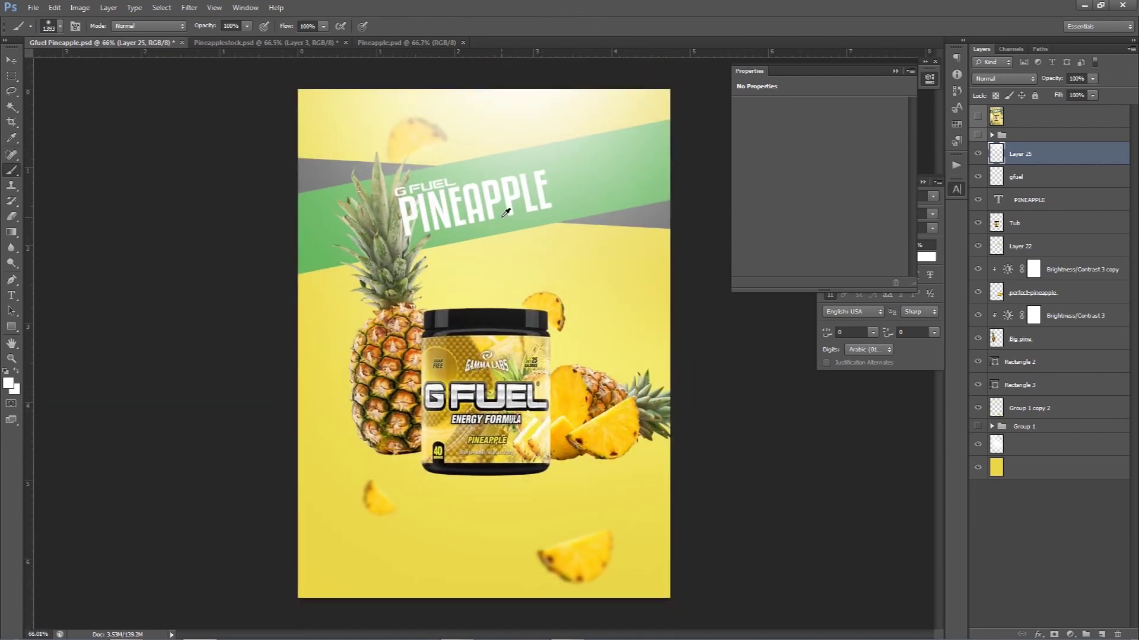
scroll(694, 196, up, 1)
Step: Set the glow layer's opacity to 50% and switch to the blank Pineapple.psd document
click(1092, 78)
drag(1094, 92, 1035, 82)
click(19, 64)
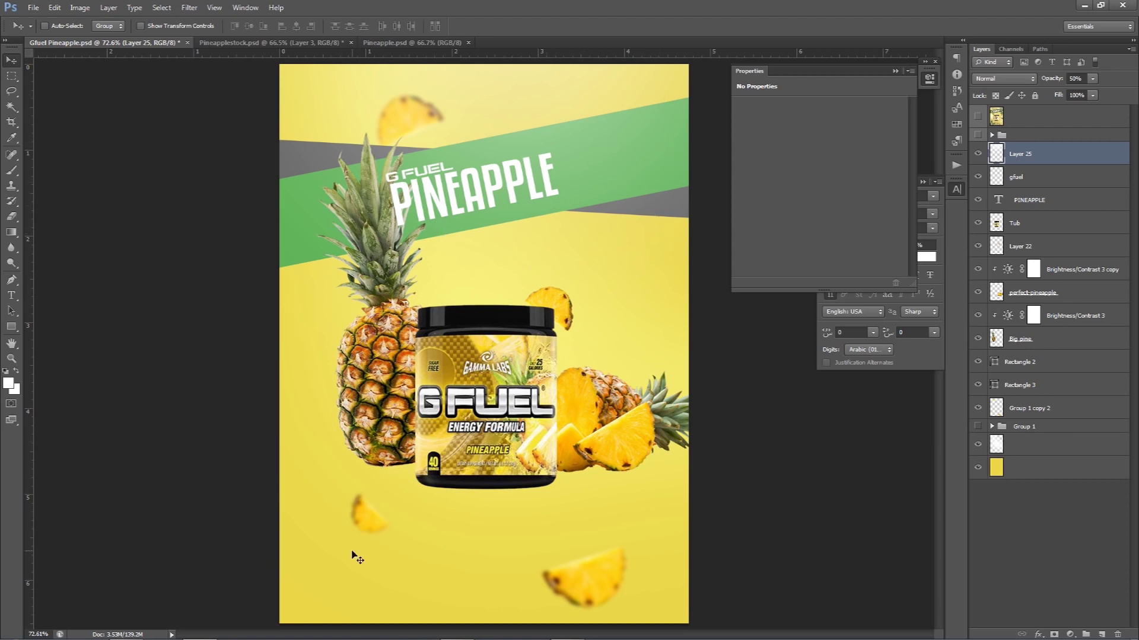
click(412, 43)
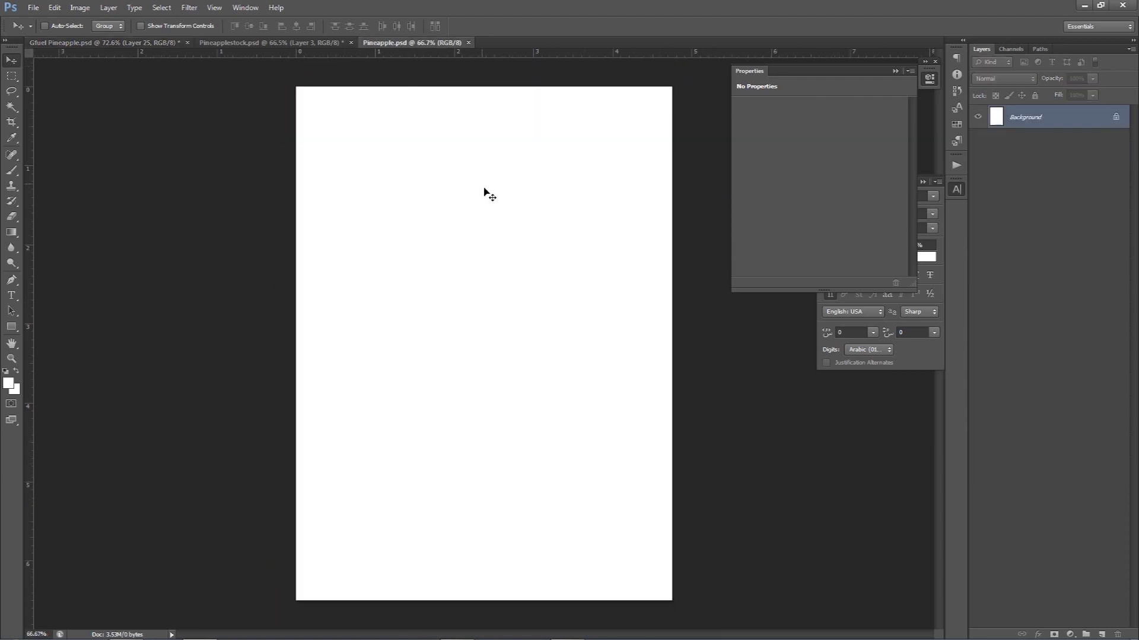
Step: Show Layer 2's leaves in Pineapplestock, drag them into the poster, and rotate them
click(264, 43)
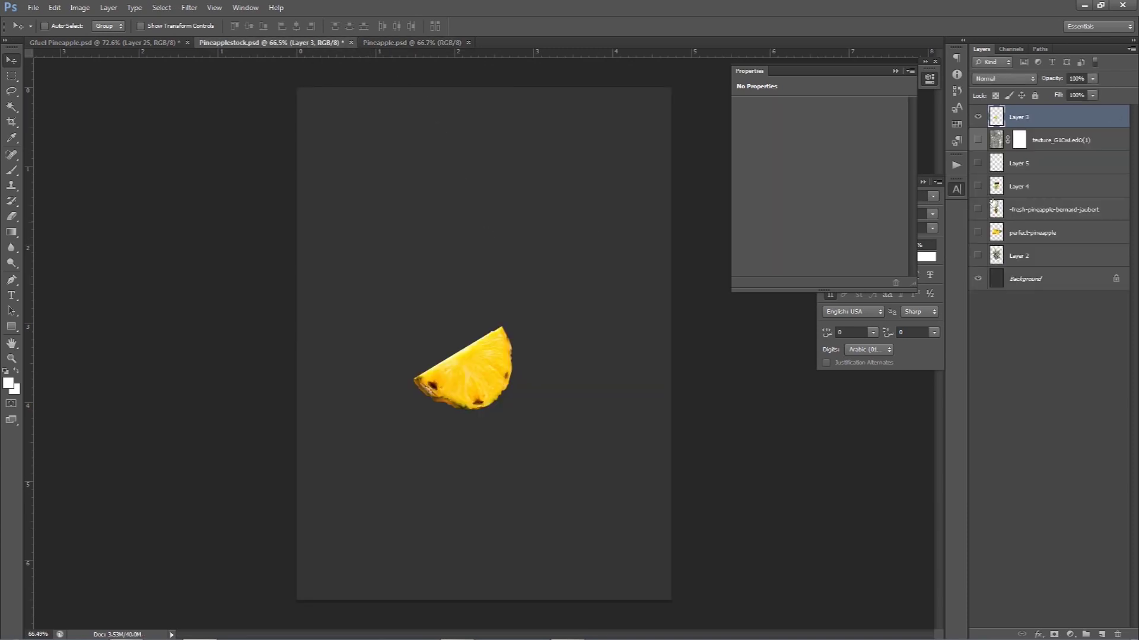
click(1007, 259)
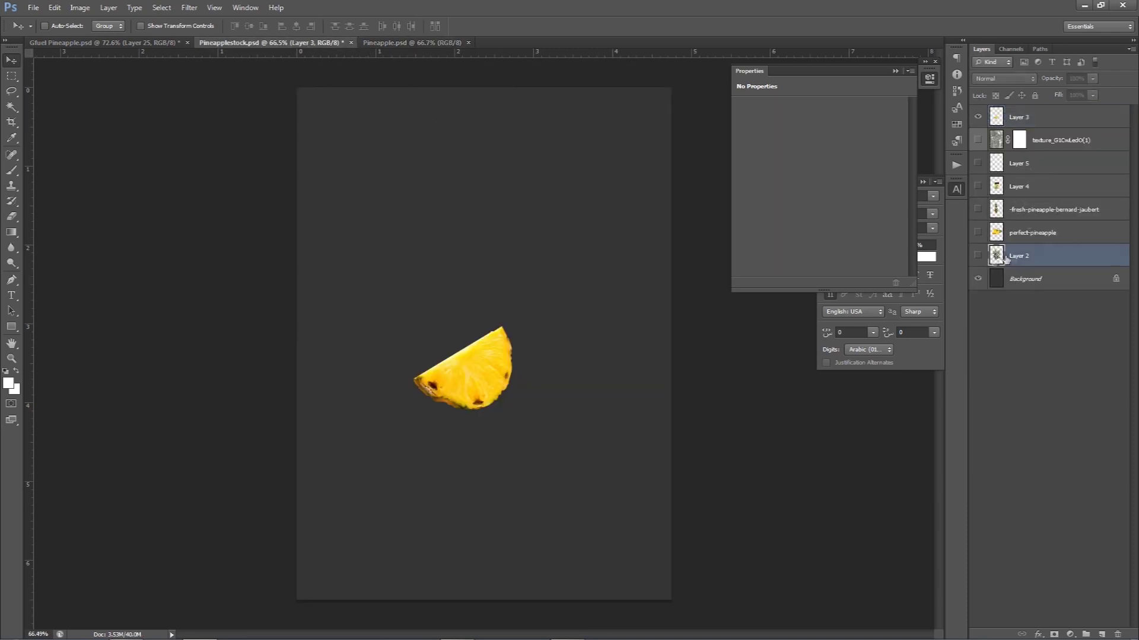
click(978, 256)
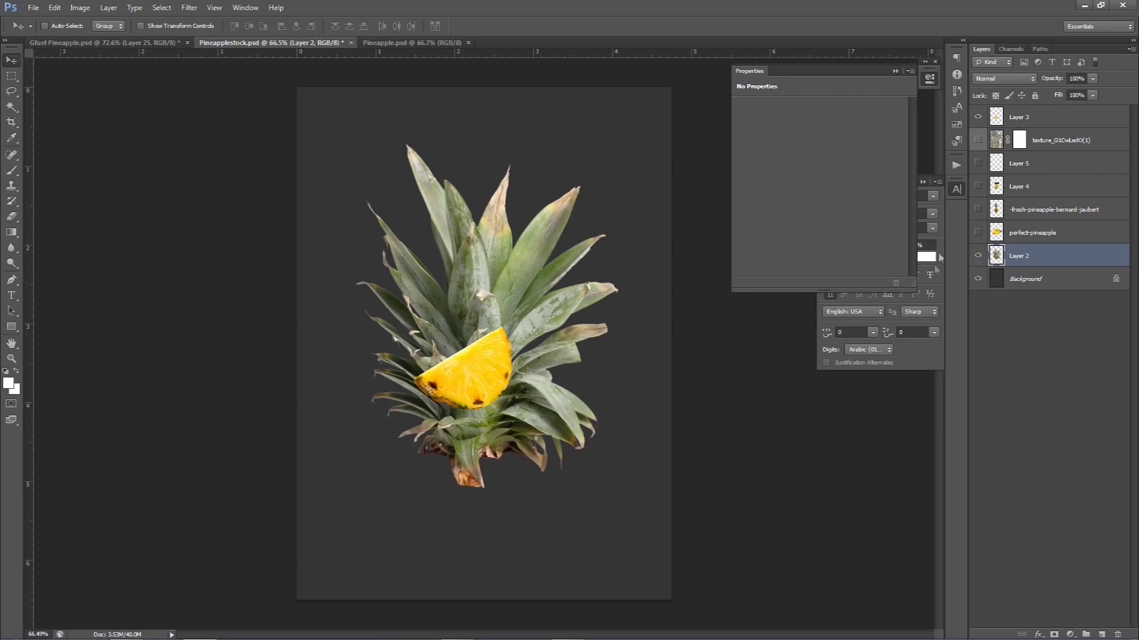
drag(626, 308, 102, 42)
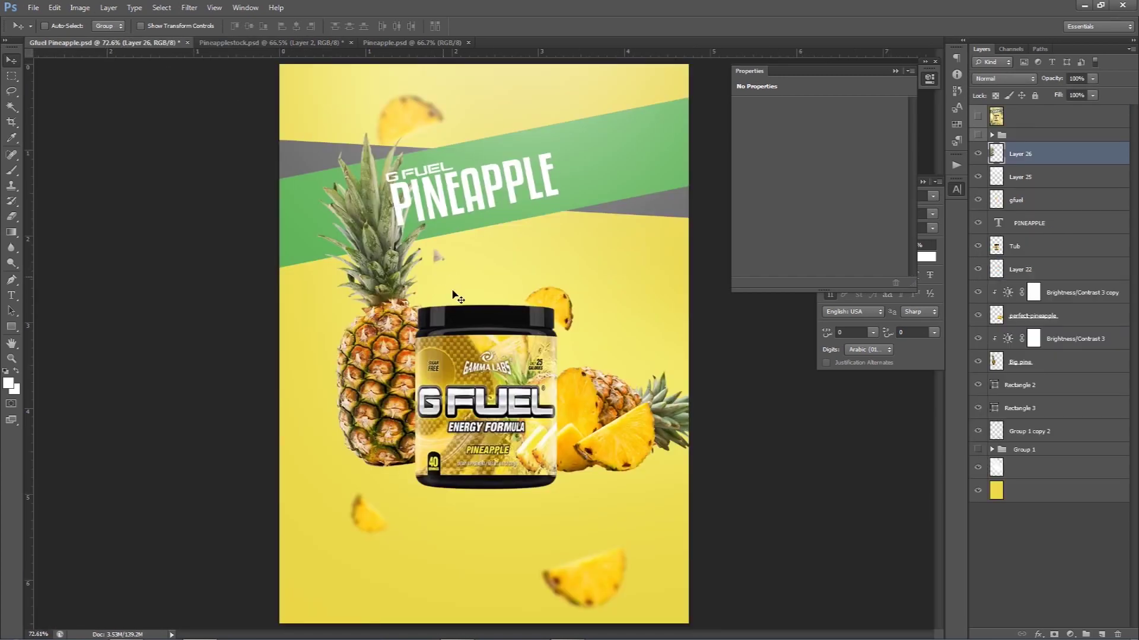
drag(102, 43, 454, 290)
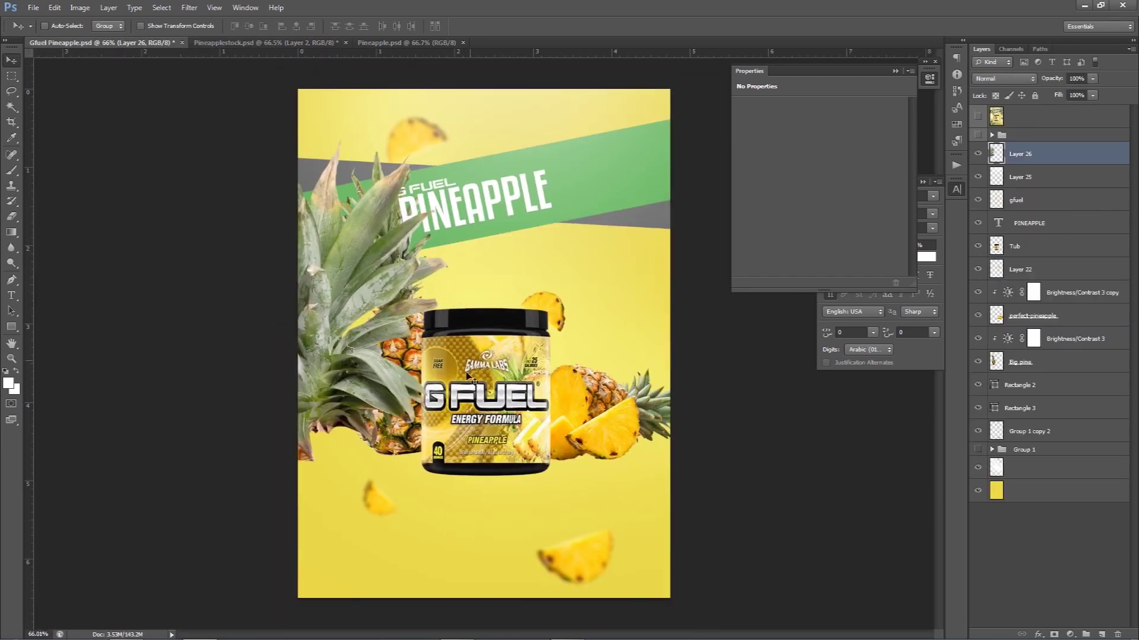
drag(494, 294, 415, 521)
key(ctrl+t)
drag(592, 365, 656, 483)
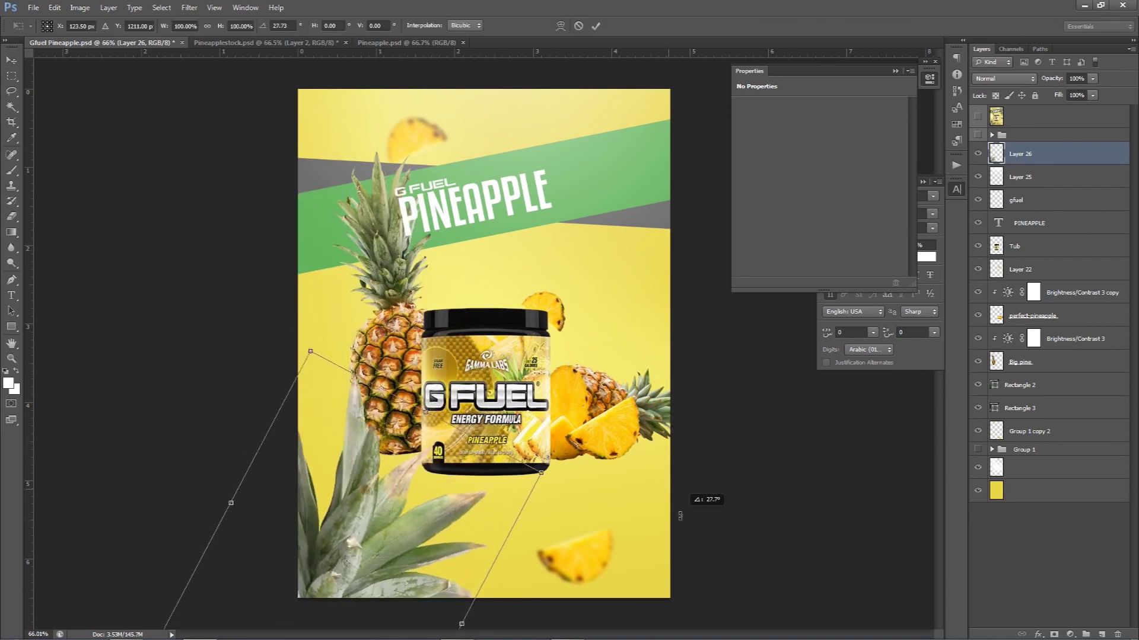
key(Return)
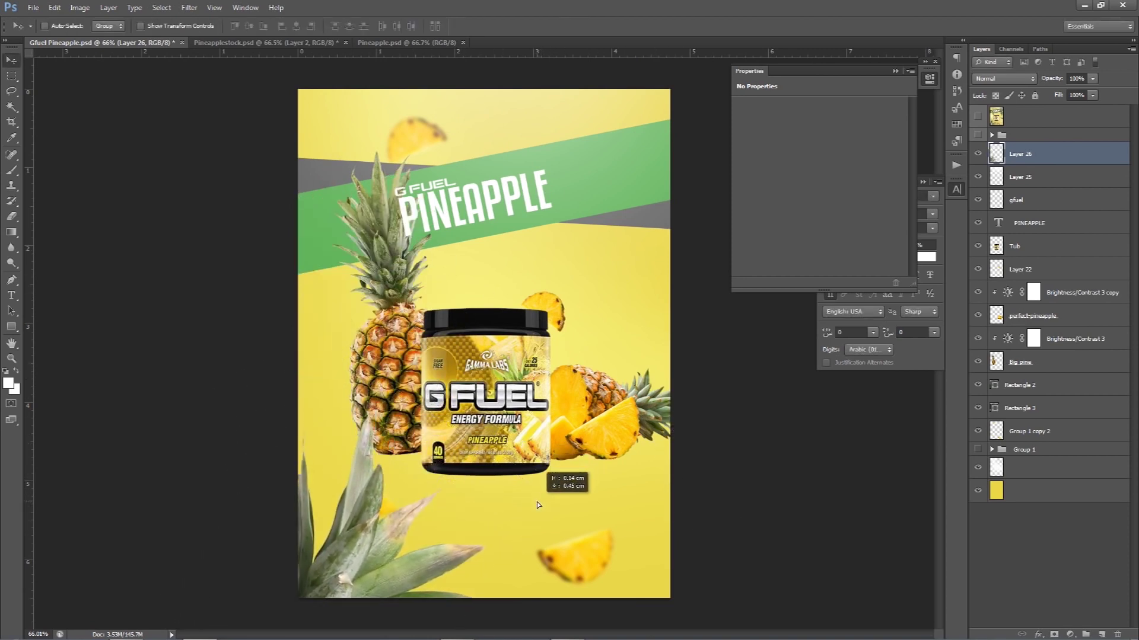
drag(557, 469, 600, 360)
Step: Scale the leaves to about 82% and tilt them into the bottom-left corner, then copy them toward the top right
key(ctrl+t)
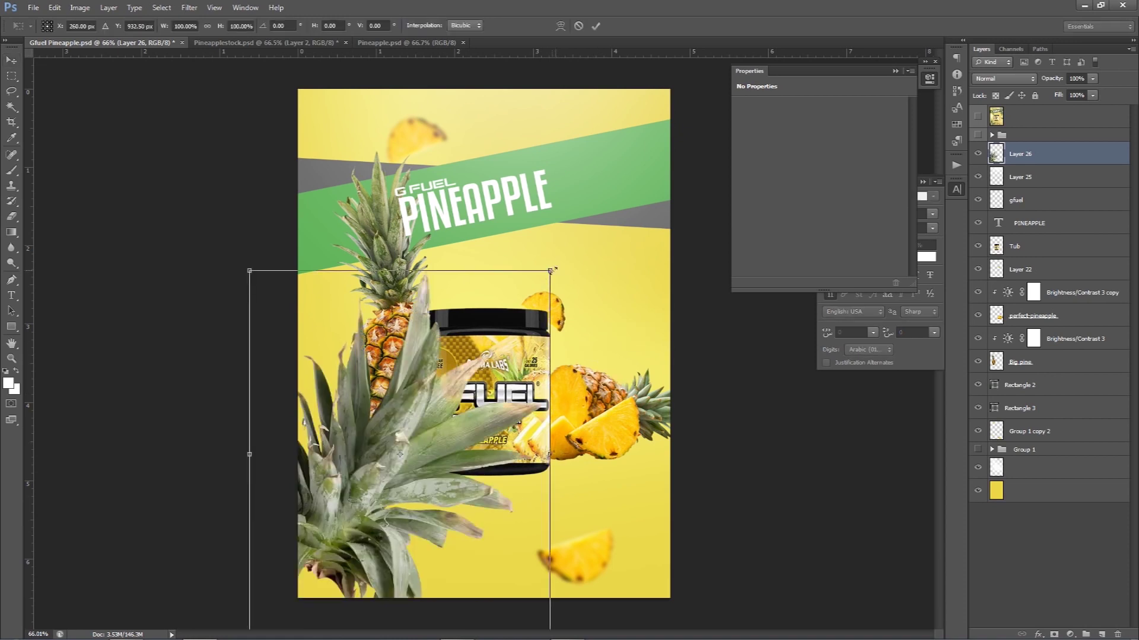
drag(554, 263, 523, 304)
key(Return)
drag(542, 369, 545, 453)
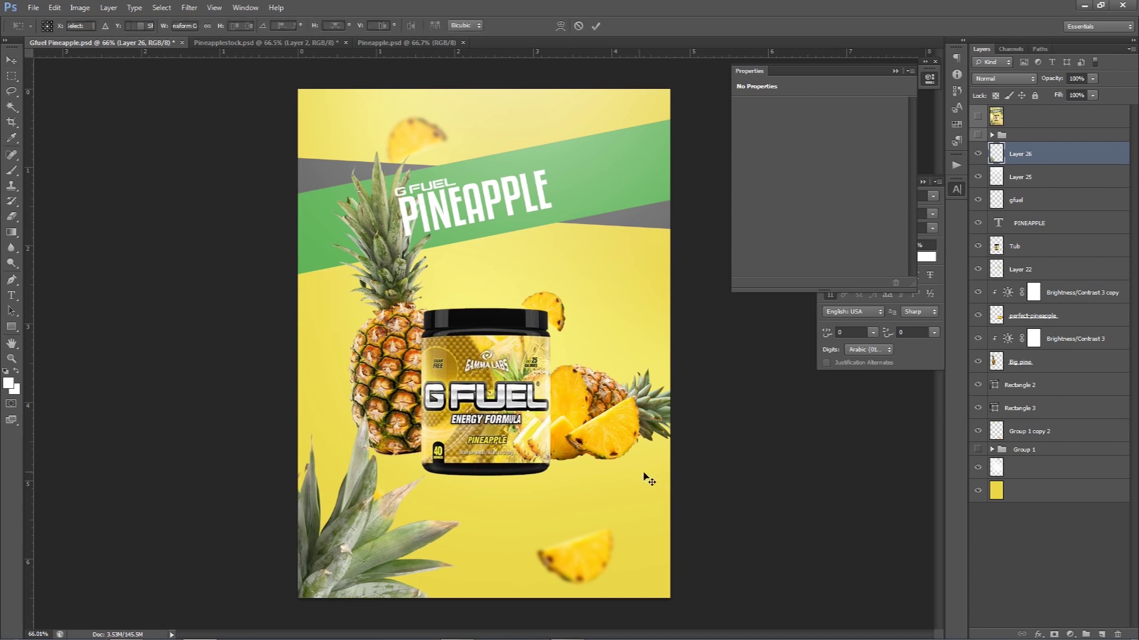
key(ctrl+t)
mouse_move(681, 394)
mouse_down()
mouse_move(598, 442)
mouse_move(607, 438)
mouse_up()
key(Return)
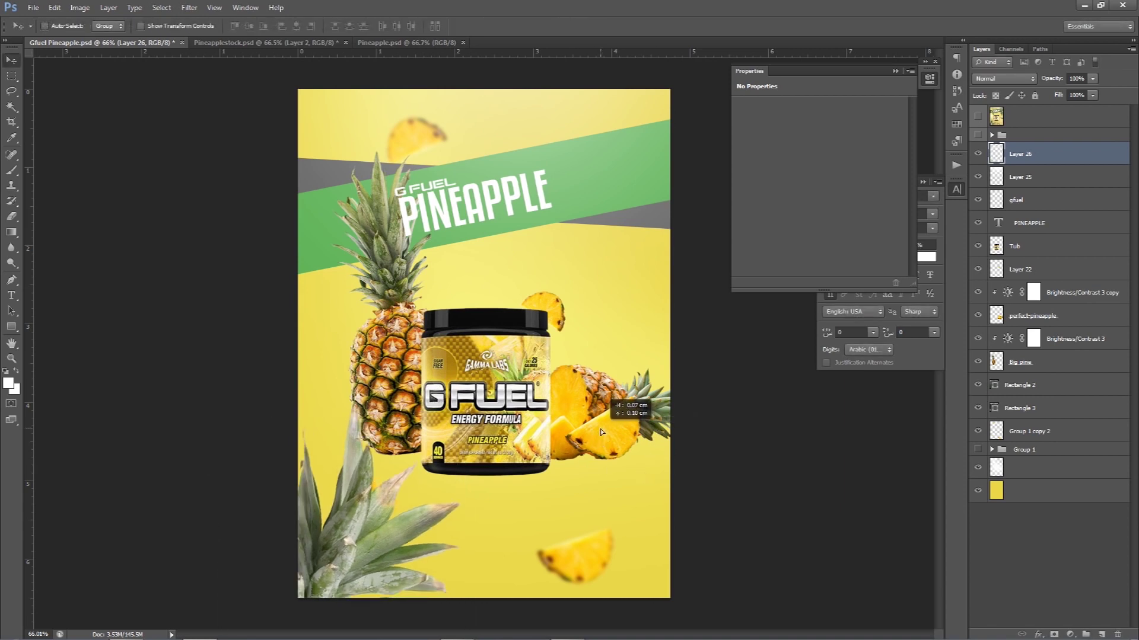
drag(606, 438, 602, 173)
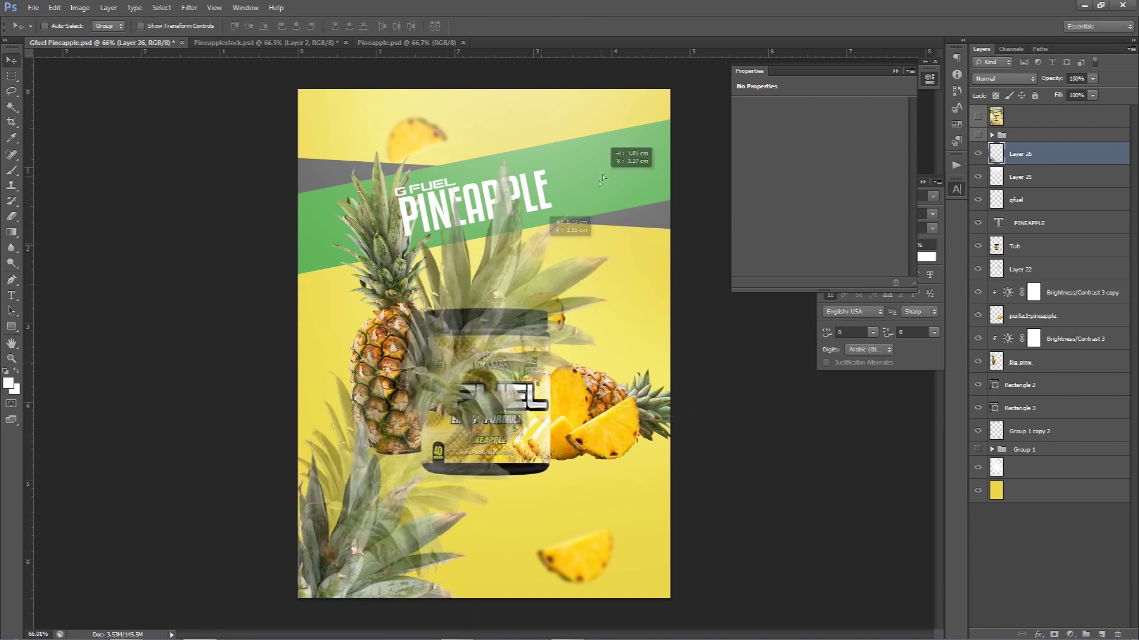
key(ctrl+t)
Step: Rotate the copied leaves about 152° and place them in the top-right corner
drag(548, 462, 474, 83)
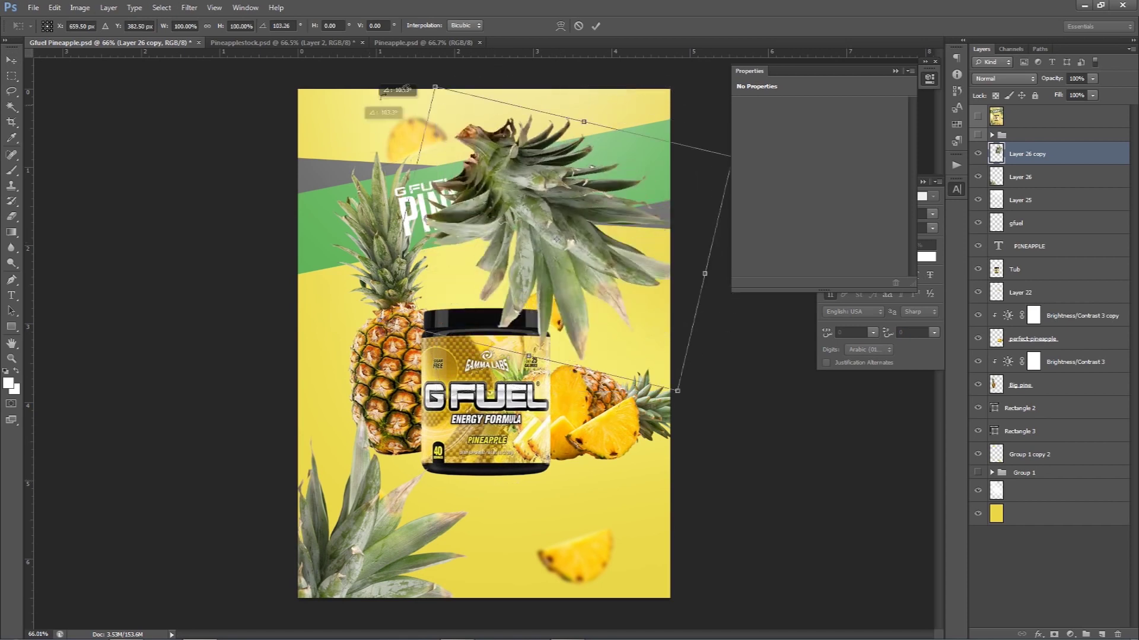
click(594, 27)
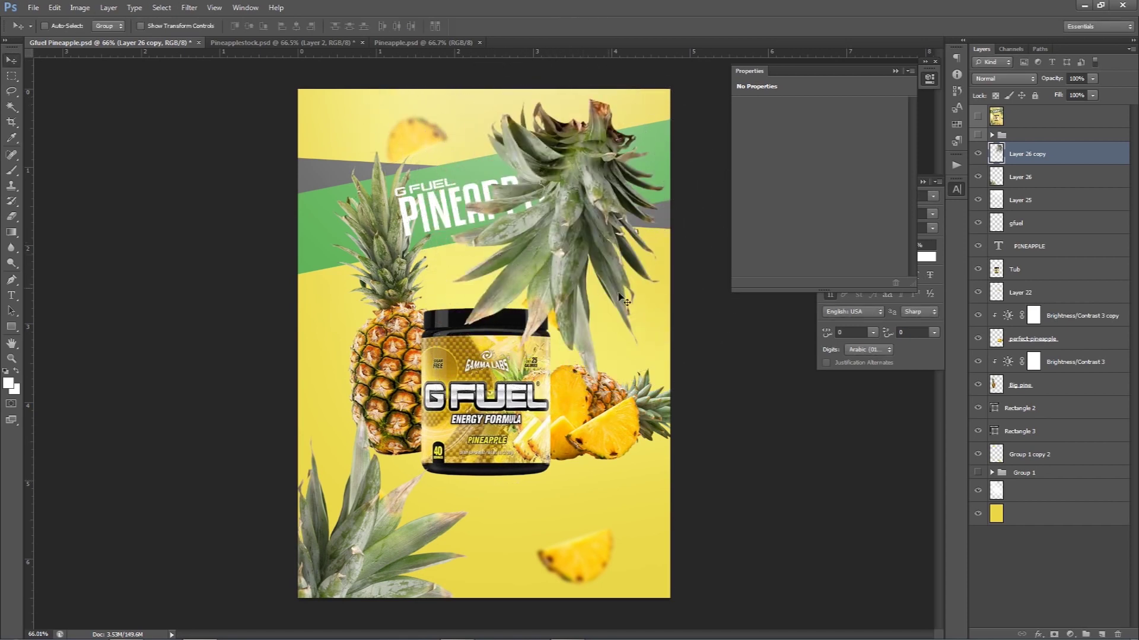
key(ctrl+t)
mouse_move(620, 298)
mouse_down()
mouse_move(647, 337)
mouse_move(612, 367)
mouse_move(637, 352)
mouse_up()
key(Return)
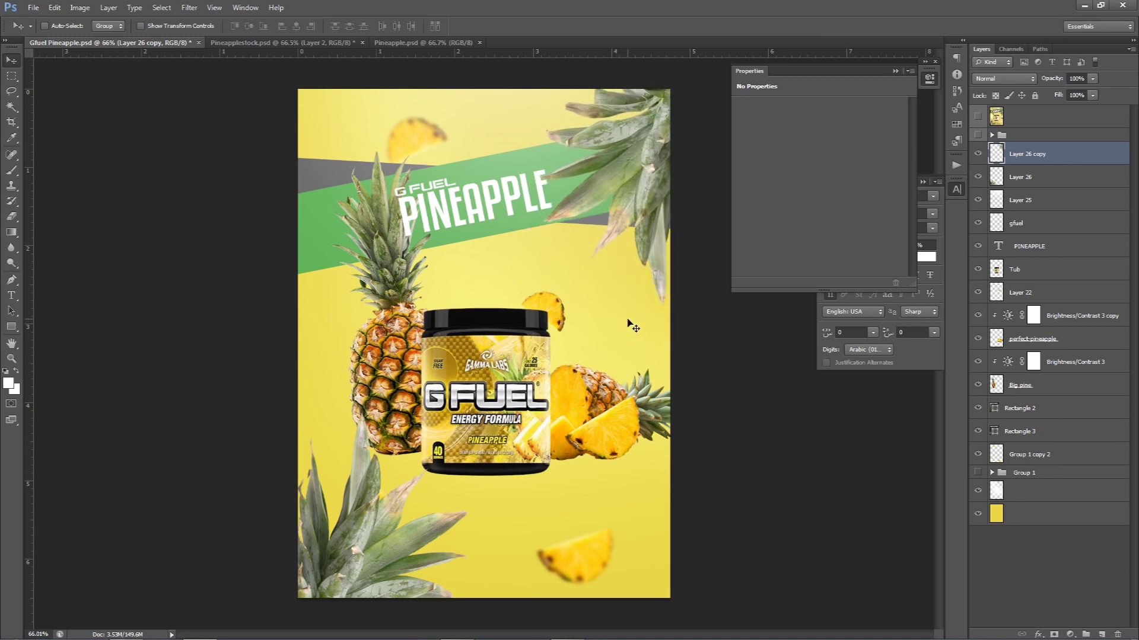
Step: Move both leaf layers below Big pine and fine-tune the top-right leaves' position
ctrl+click(1048, 177)
mouse_move(1048, 177)
mouse_down()
mouse_move(1023, 441)
mouse_move(1029, 350)
mouse_up()
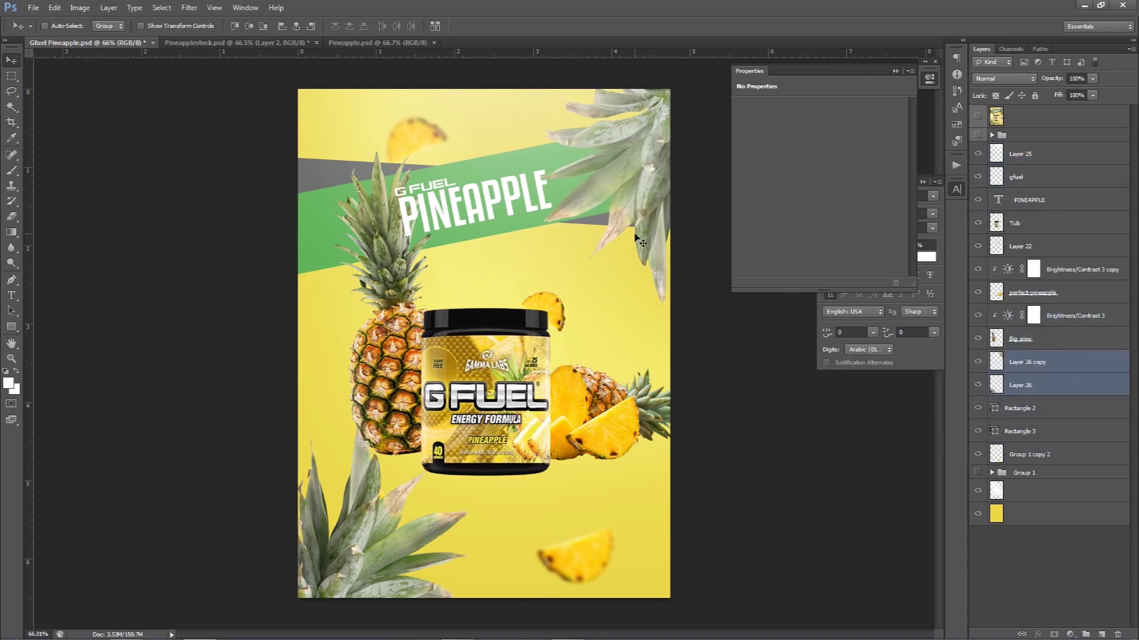
click(1020, 361)
drag(602, 261, 604, 248)
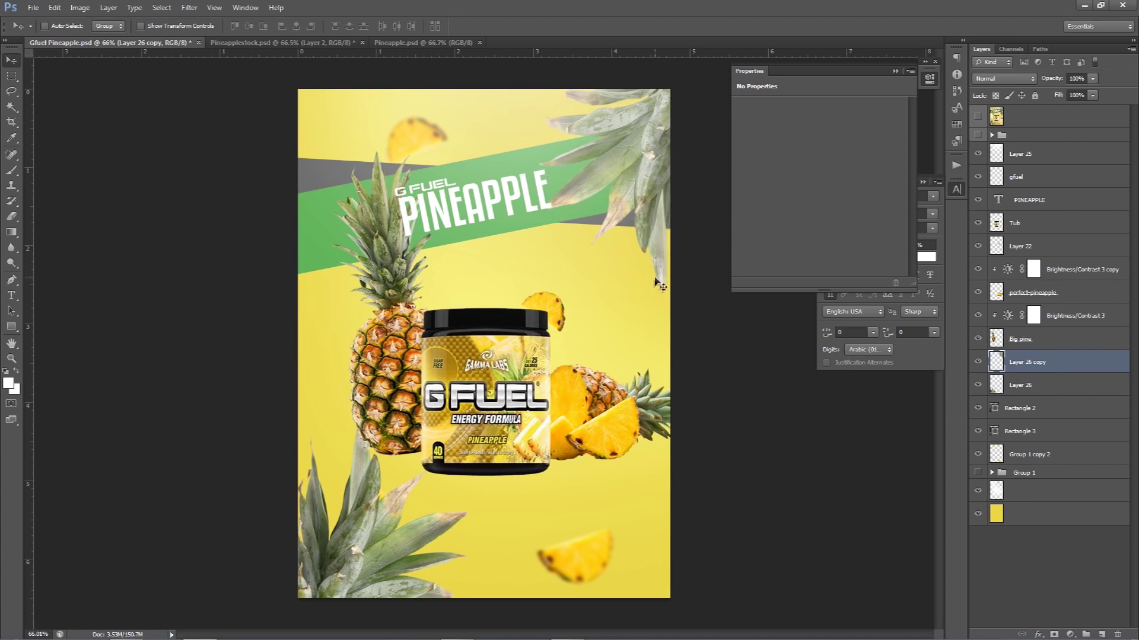
drag(649, 290, 613, 315)
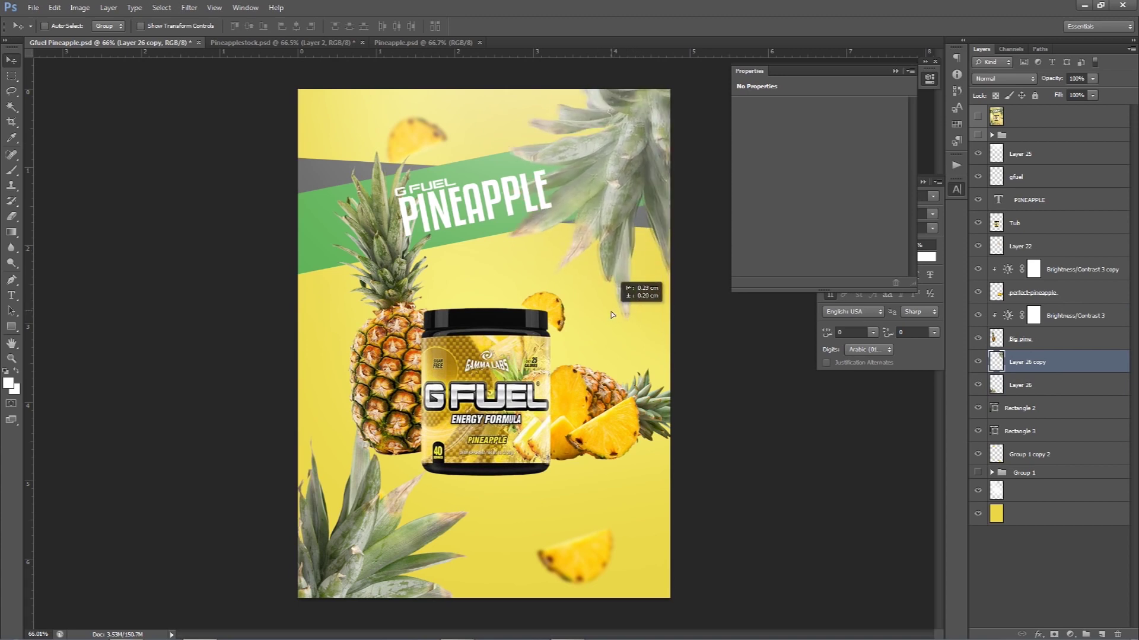
drag(614, 315, 635, 304)
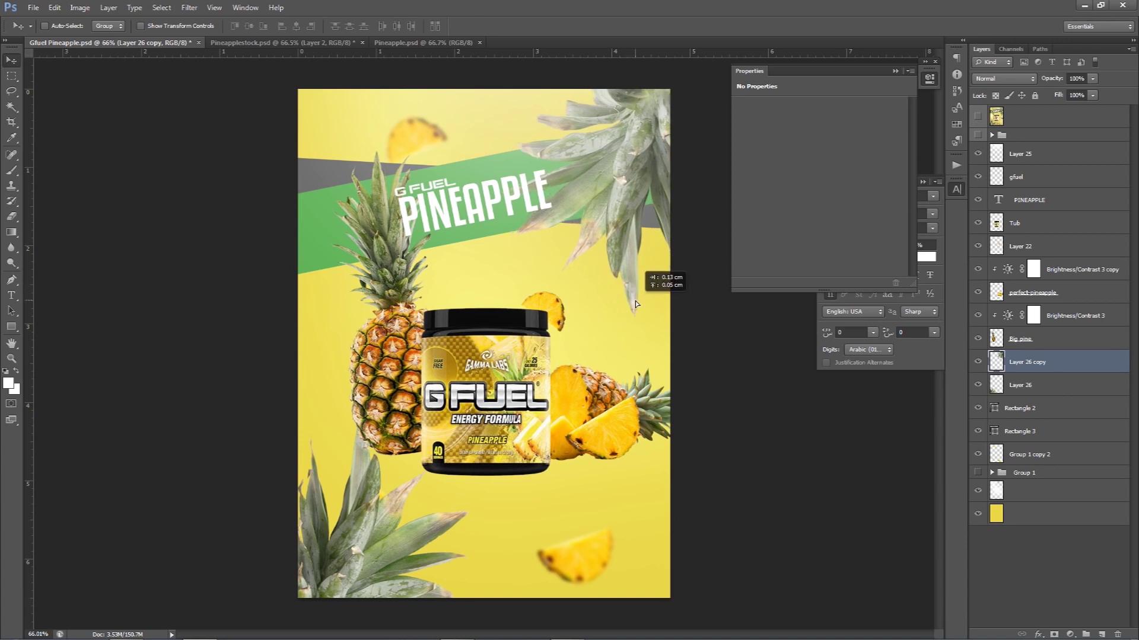
Step: Rotate the bottom-left leaves slightly upward, nudge them, and show the textured overlay group
click(1011, 384)
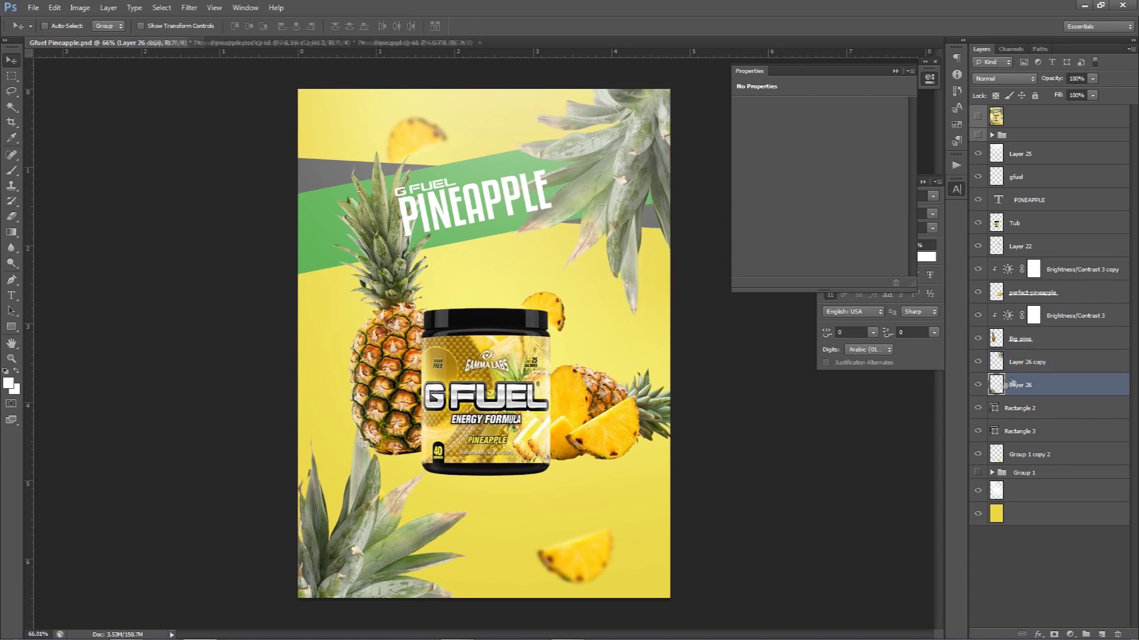
key(ctrl+t)
drag(658, 399, 635, 353)
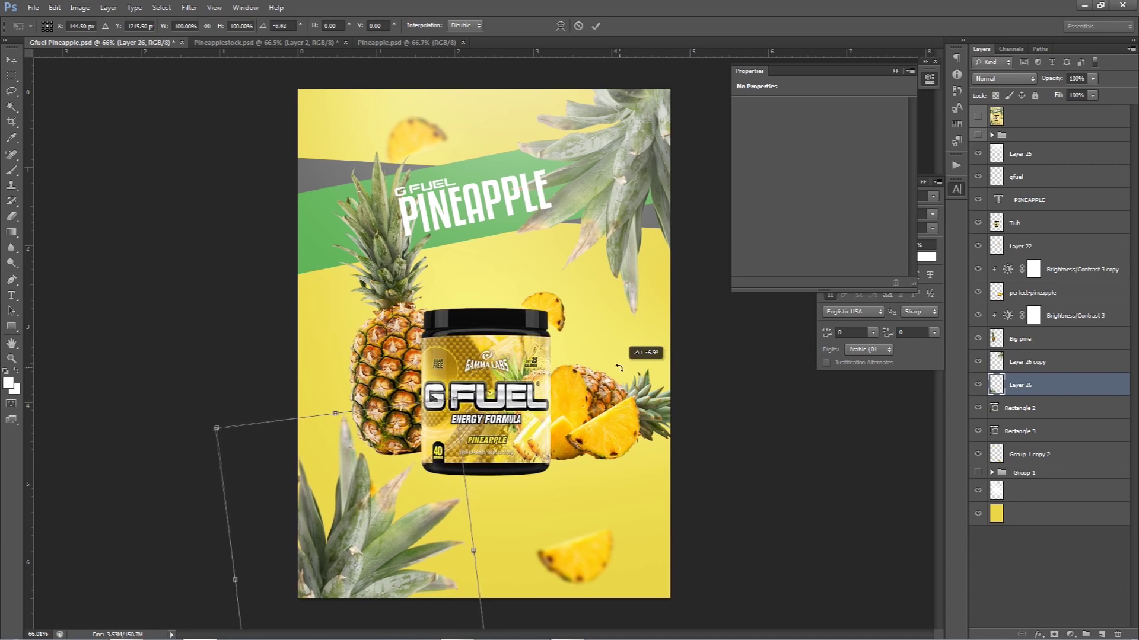
key(Return)
drag(570, 398, 567, 395)
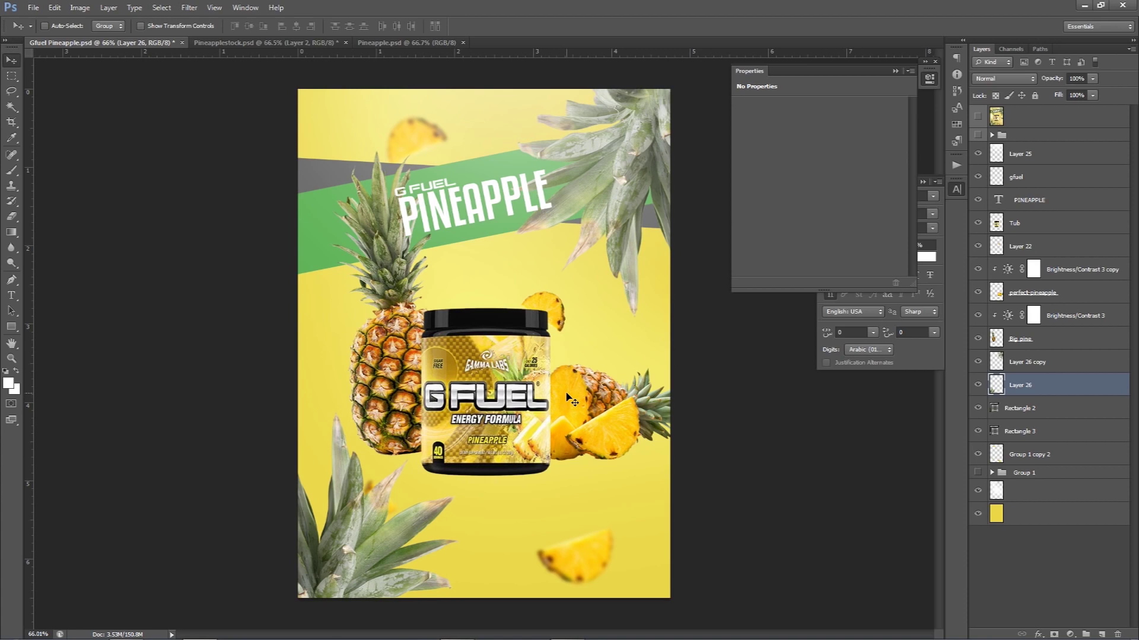
click(973, 135)
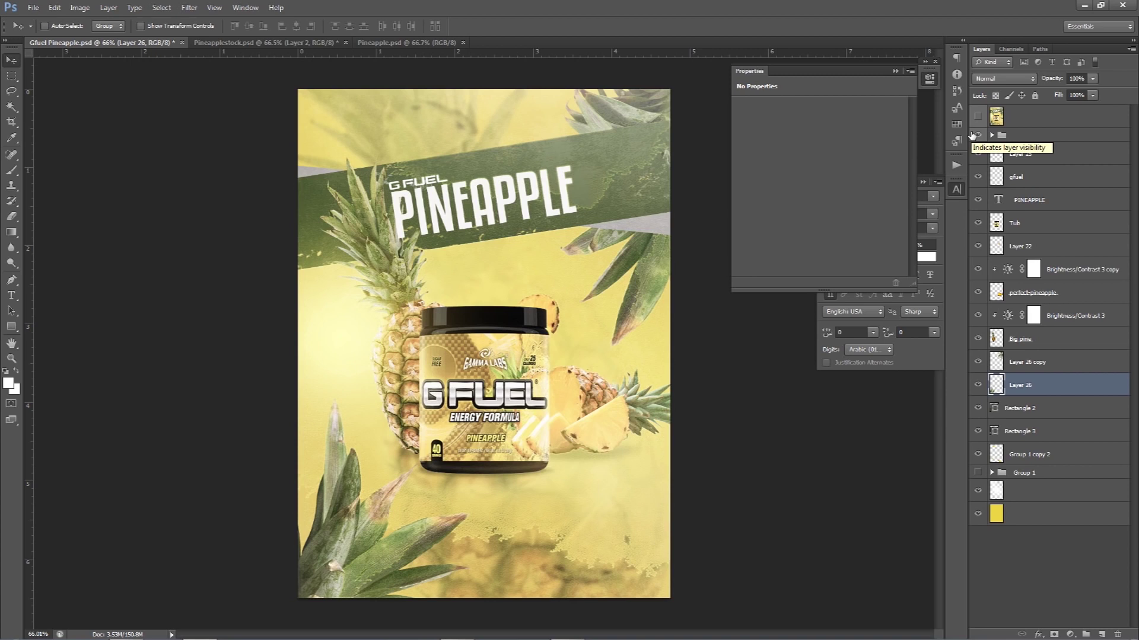
Step: Compare the textured overlay group on and off, leaving it hidden
click(973, 135)
click(973, 135)
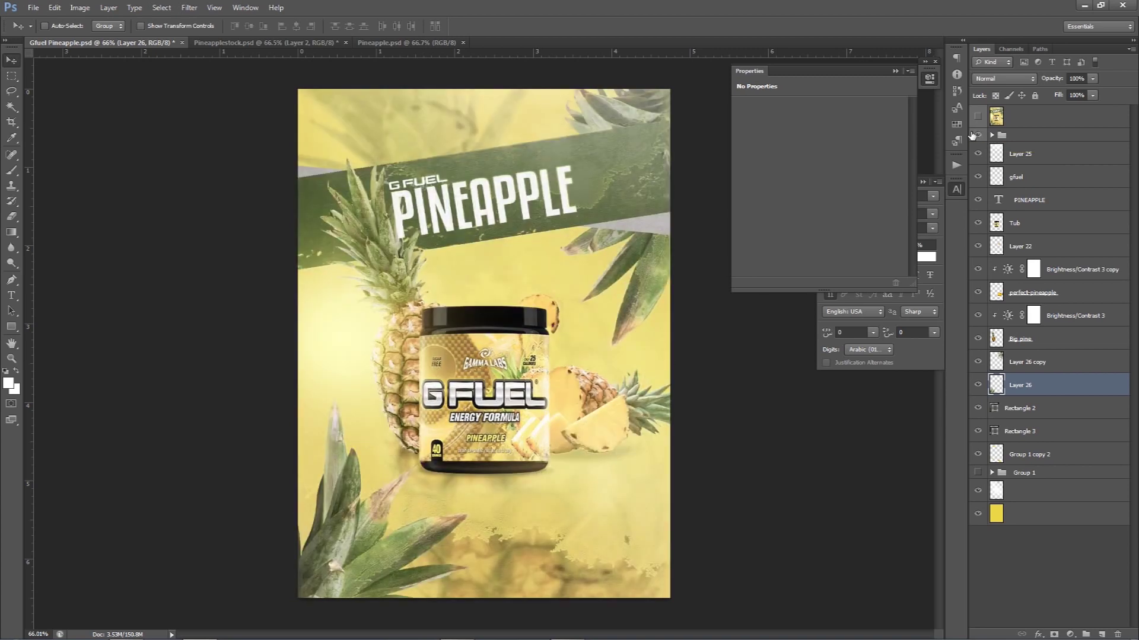
click(973, 135)
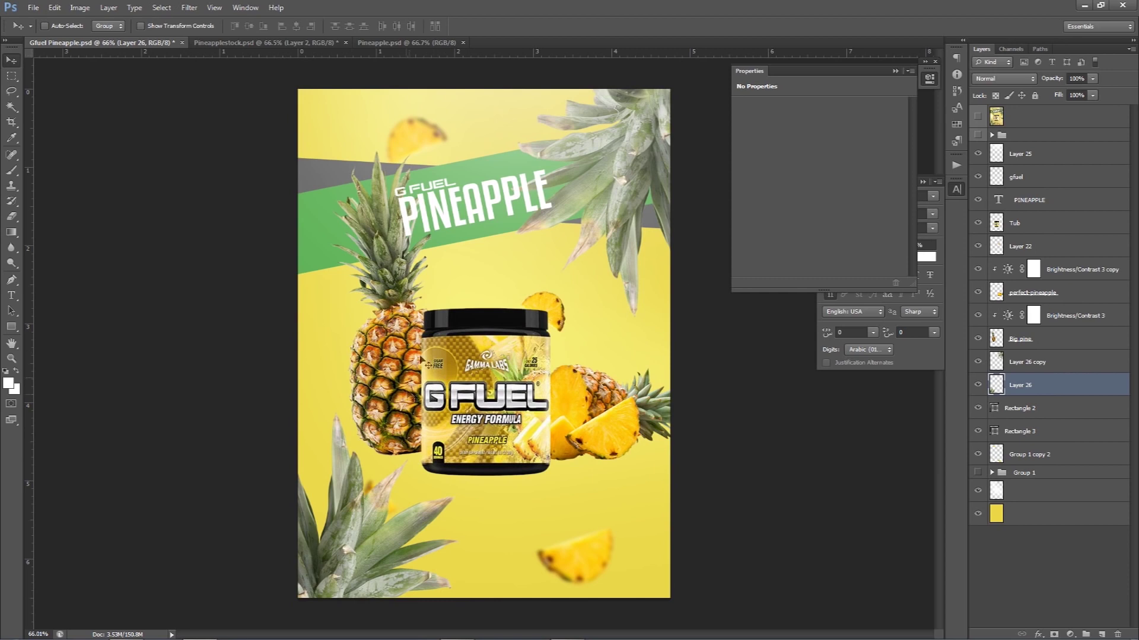
click(977, 135)
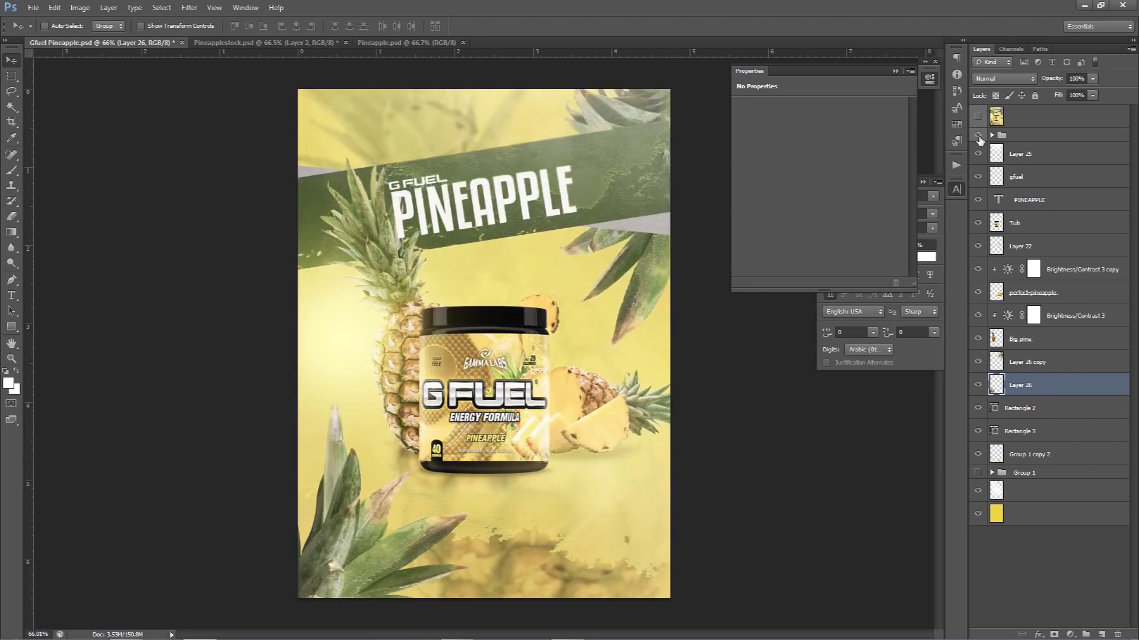
click(977, 135)
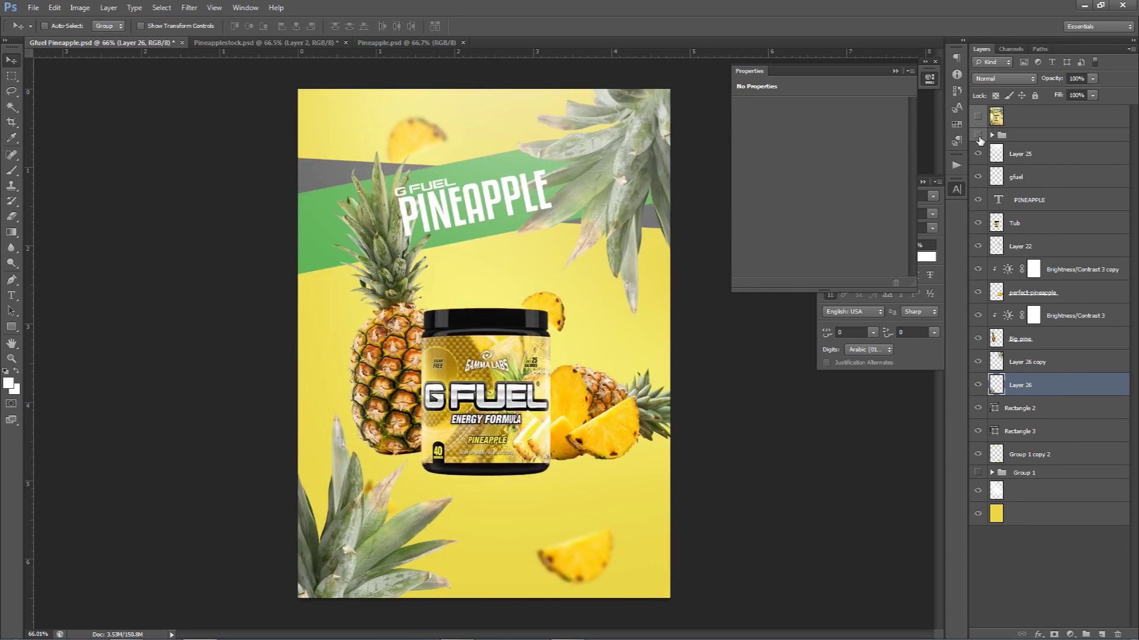
Step: Tilt Big pine about -5.9°, shift it slightly, and move Layer 26 copy below Rectangle 3
click(1004, 343)
key(ctrl+t)
drag(623, 415, 632, 392)
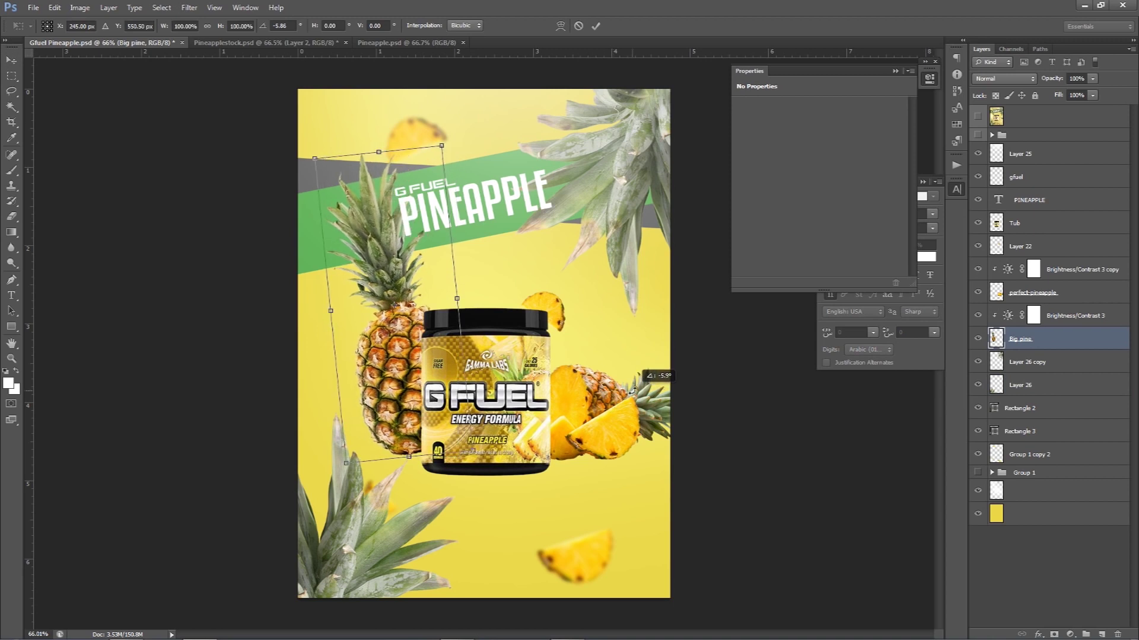
key(Return)
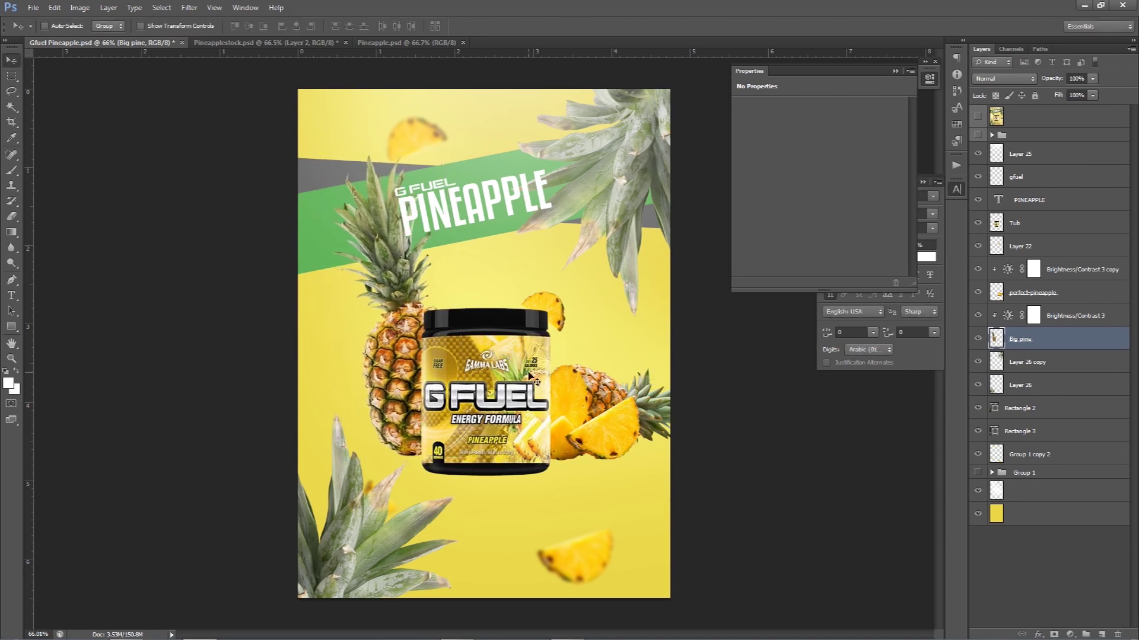
key(ctrl+t)
drag(456, 378, 452, 370)
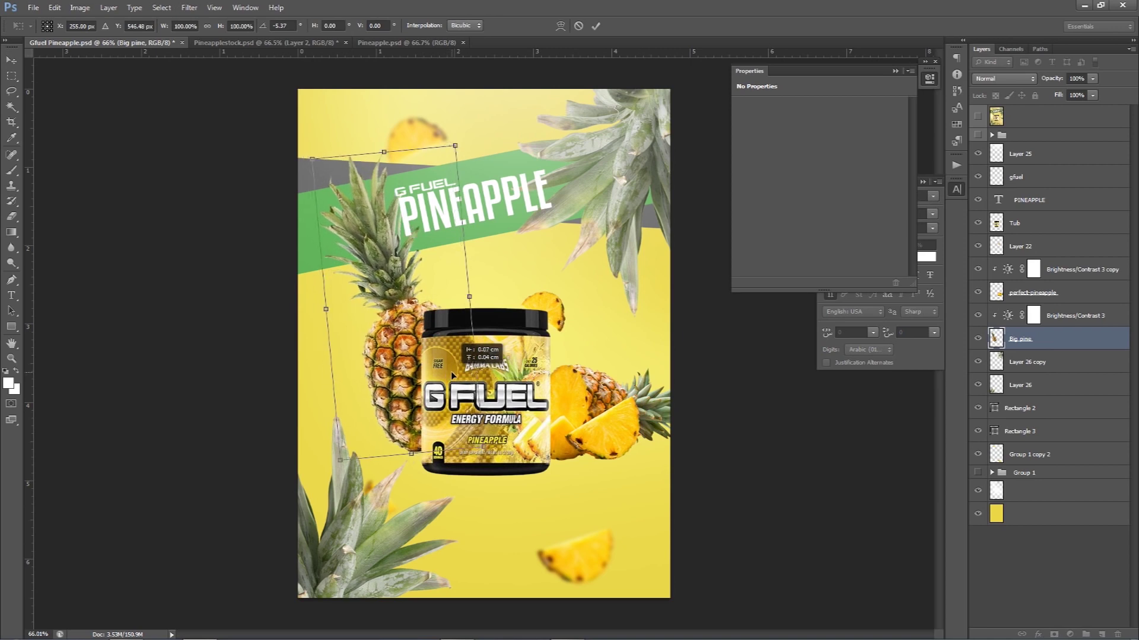
key(Return)
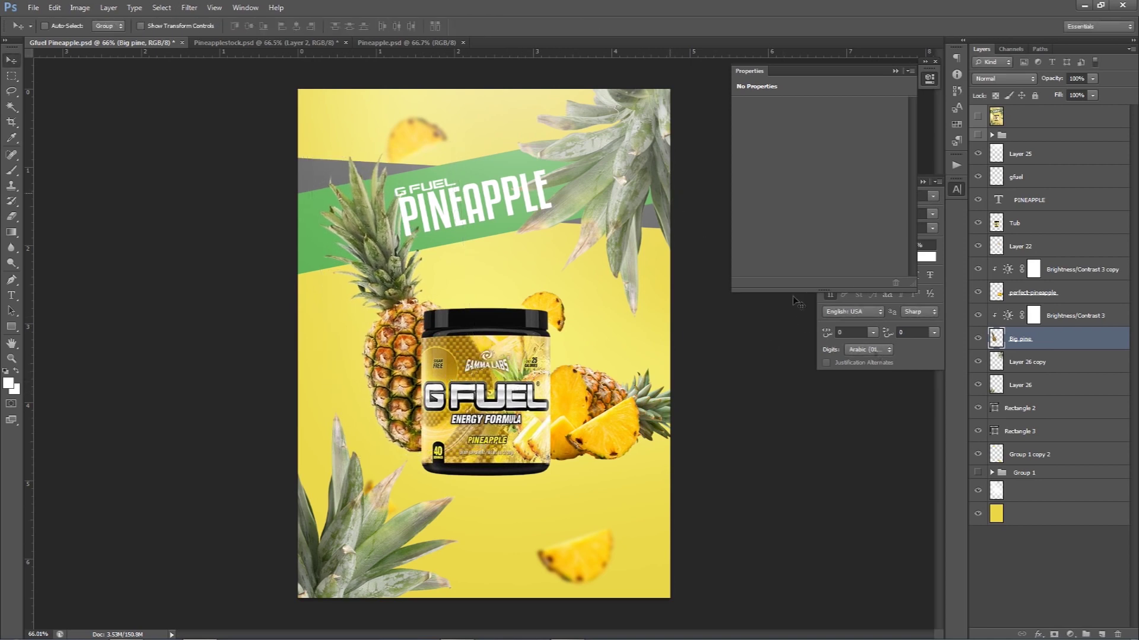
drag(1011, 359, 1023, 442)
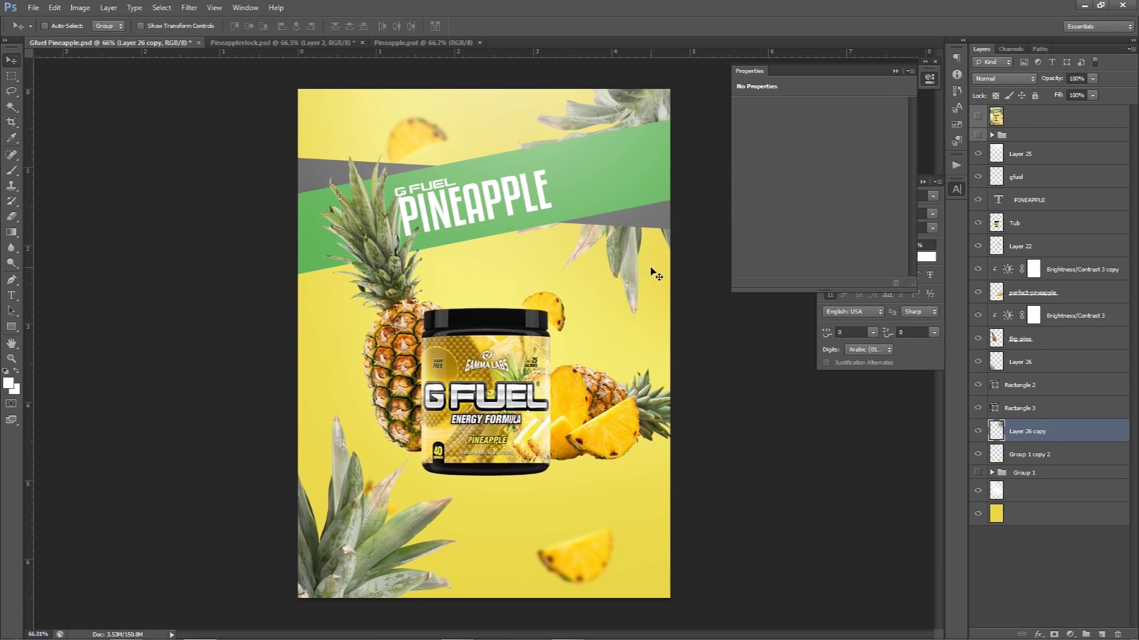
Step: Add a Curves adjustment above Layer 25, raising highlights and lowering shadows into an S-curve
click(1030, 165)
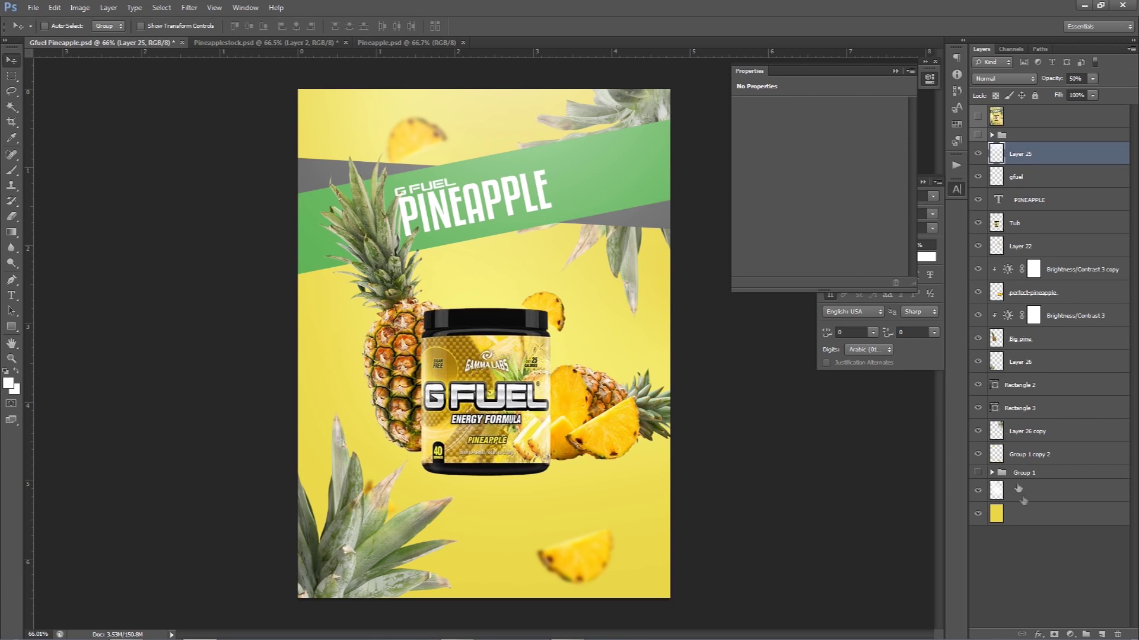
click(1070, 634)
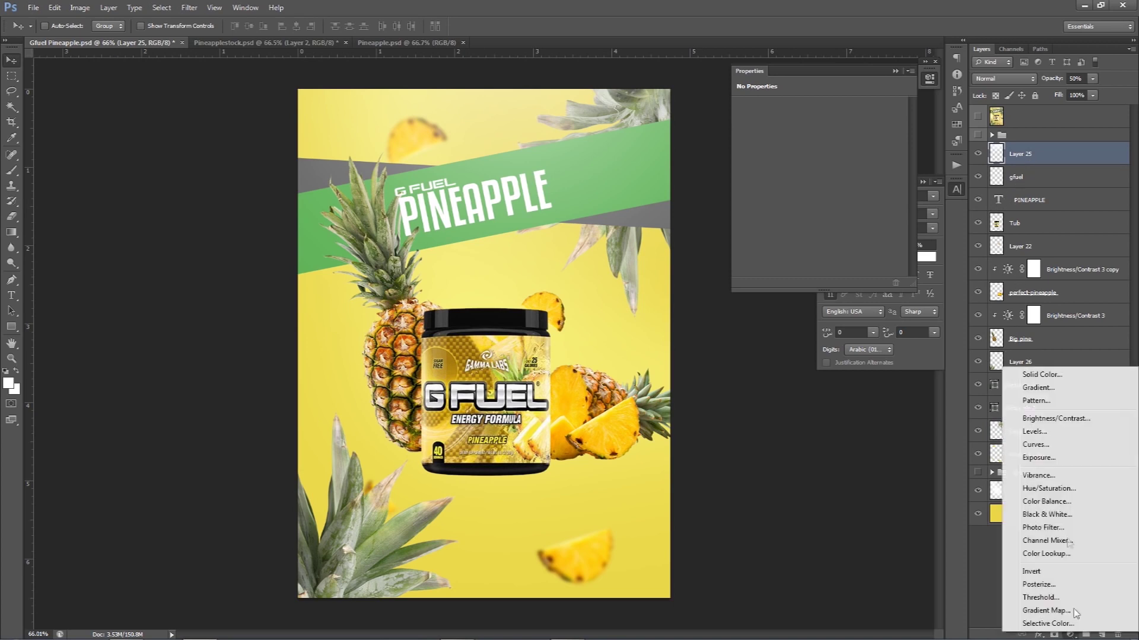
click(1062, 452)
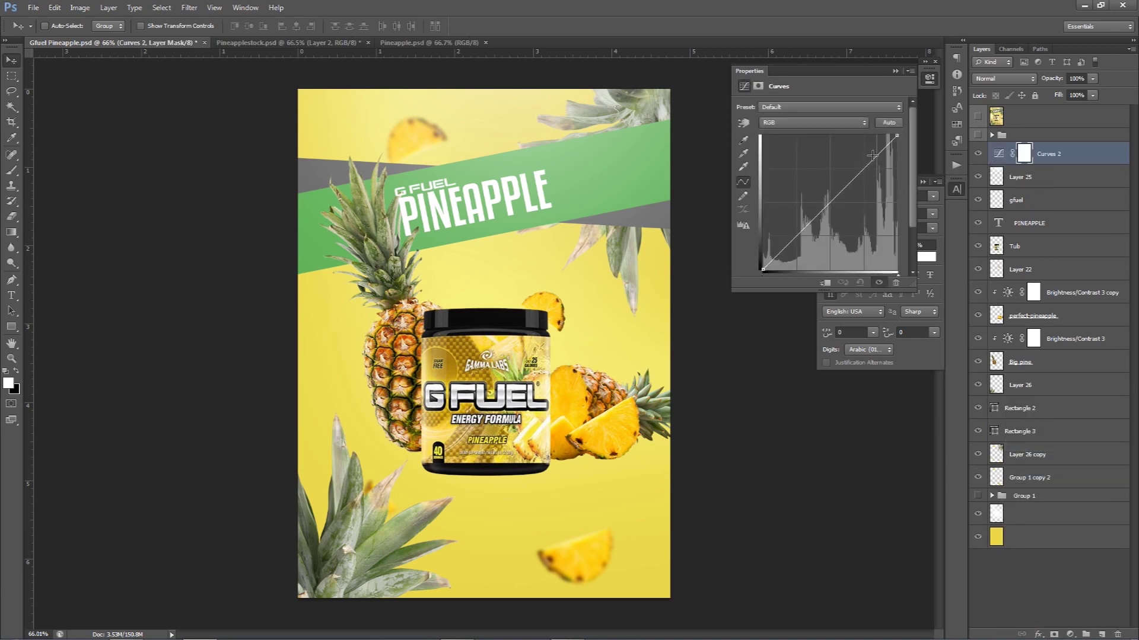
drag(877, 159, 874, 155)
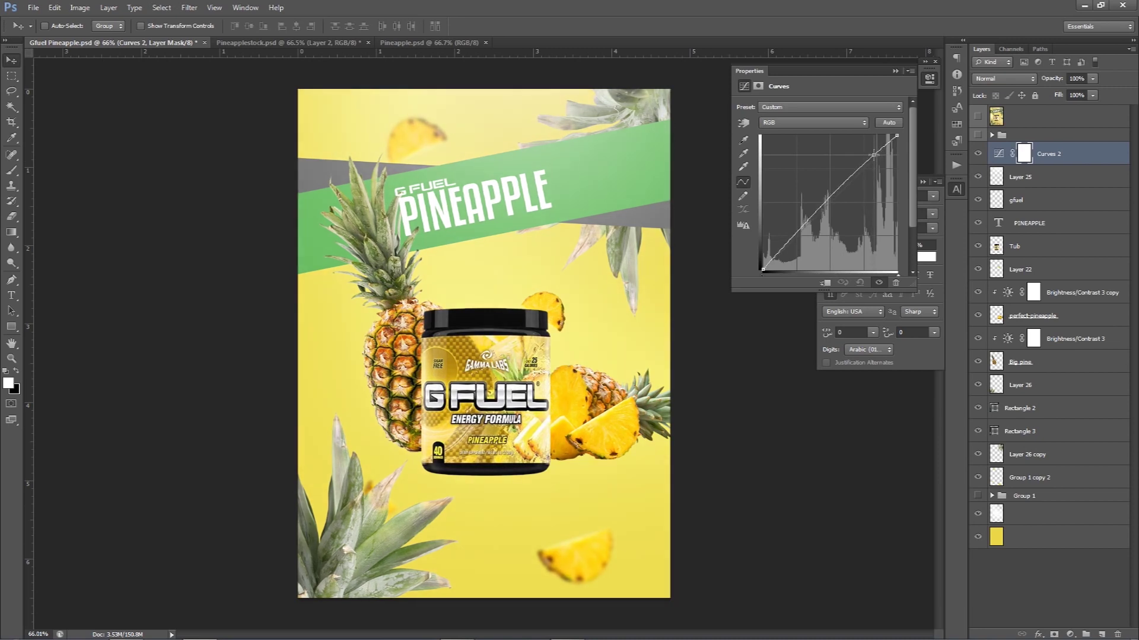
drag(791, 237, 795, 240)
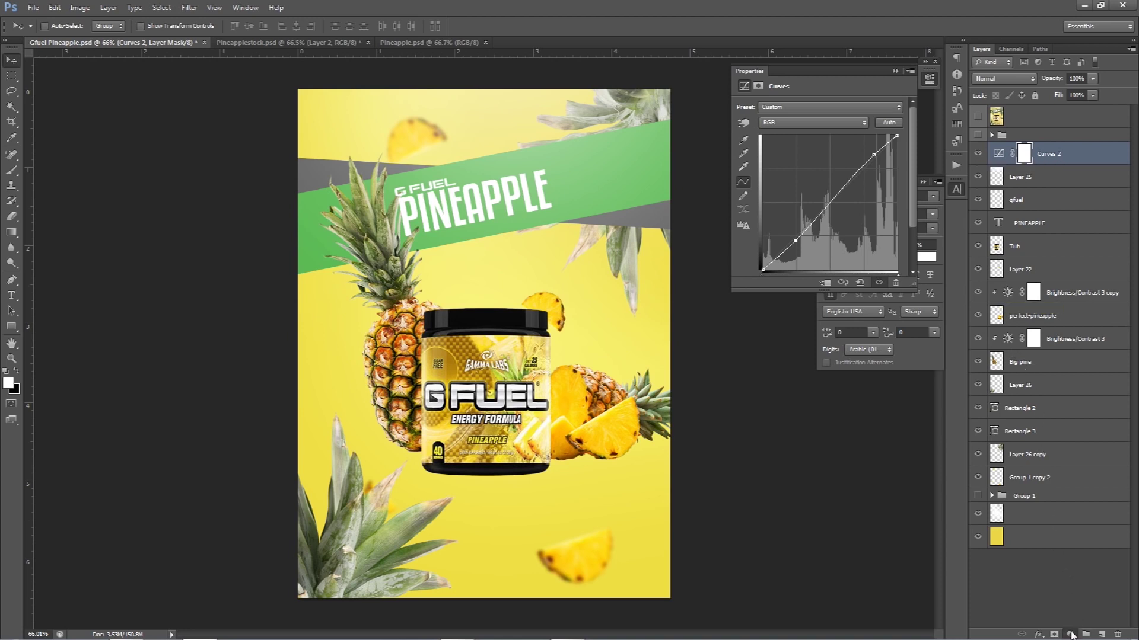
Step: Add a Vibrance adjustment layer with Vibrance +89 and Saturation -17
click(1070, 634)
click(1037, 473)
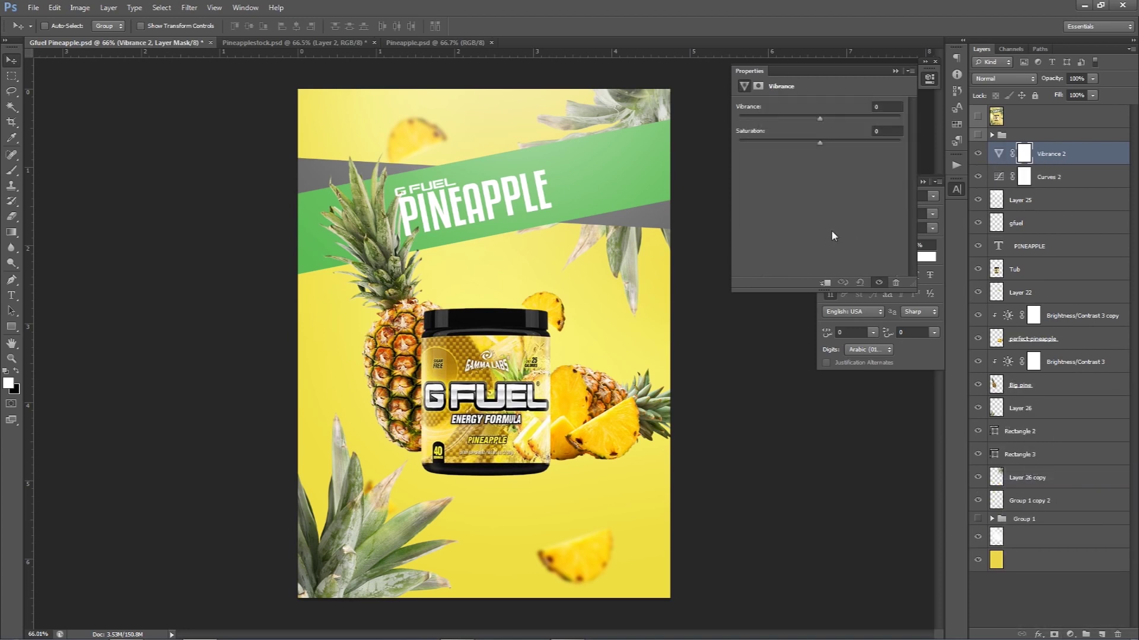
drag(819, 144, 756, 143)
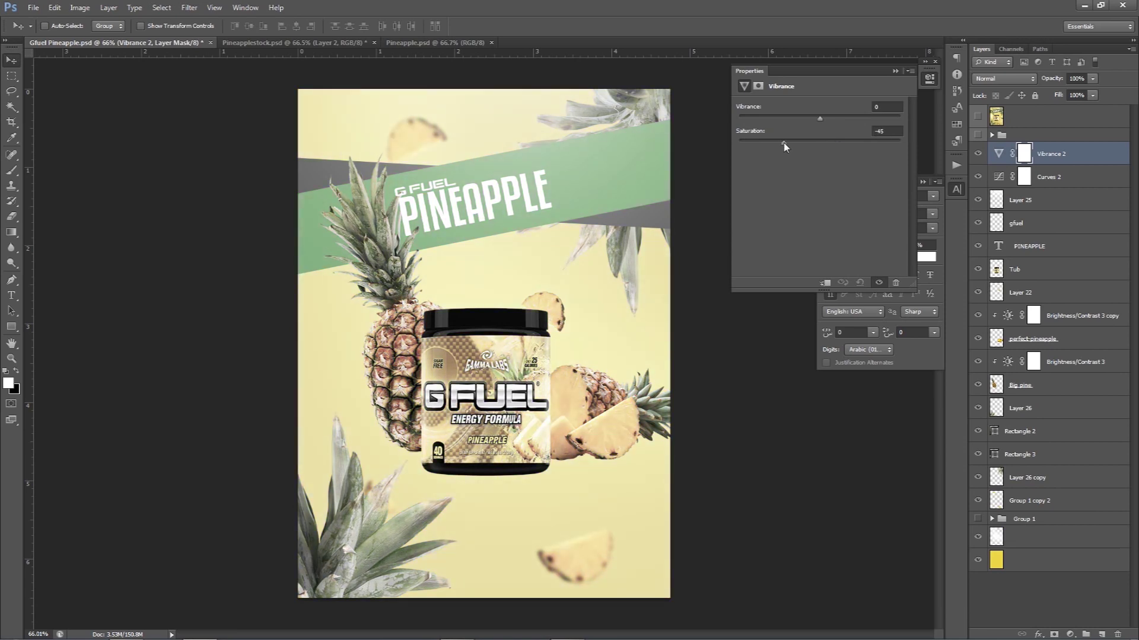
drag(784, 146, 796, 146)
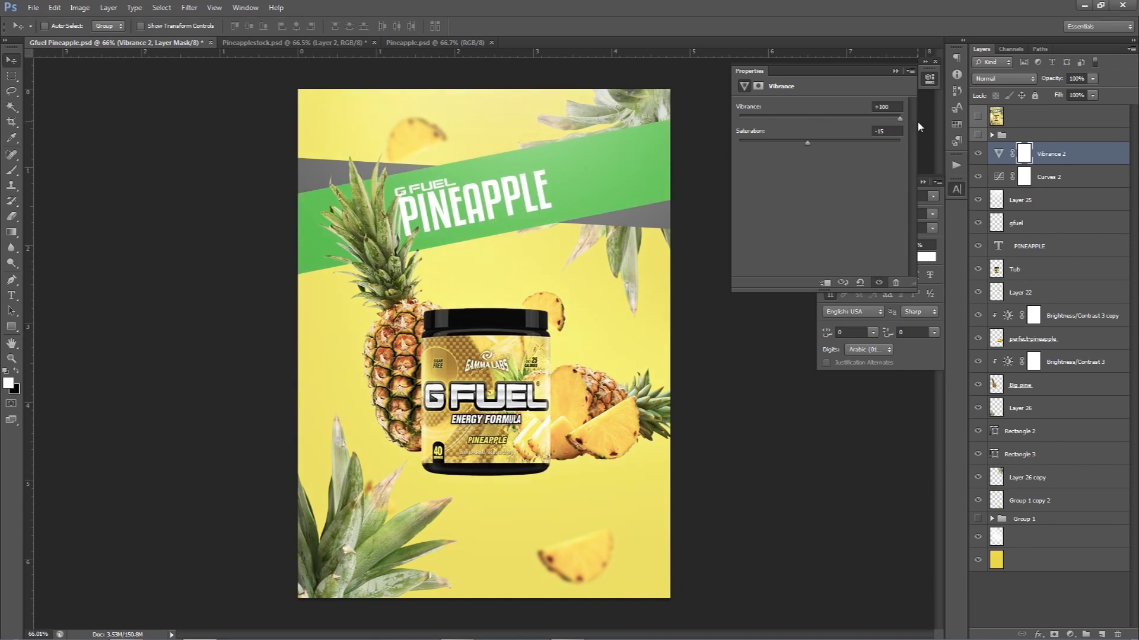
drag(812, 149, 816, 149)
Step: Toggle the grunge overlay group and the Vibrance layer to compare the poster before and after
click(977, 135)
click(977, 135)
click(977, 136)
click(977, 136)
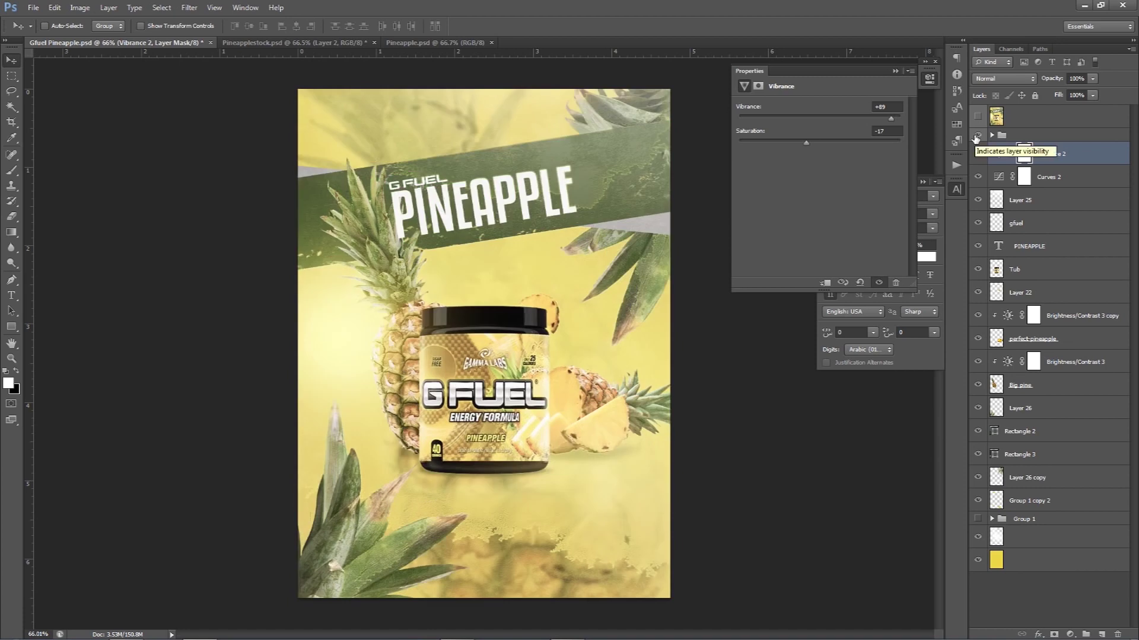
click(976, 154)
click(977, 154)
click(977, 155)
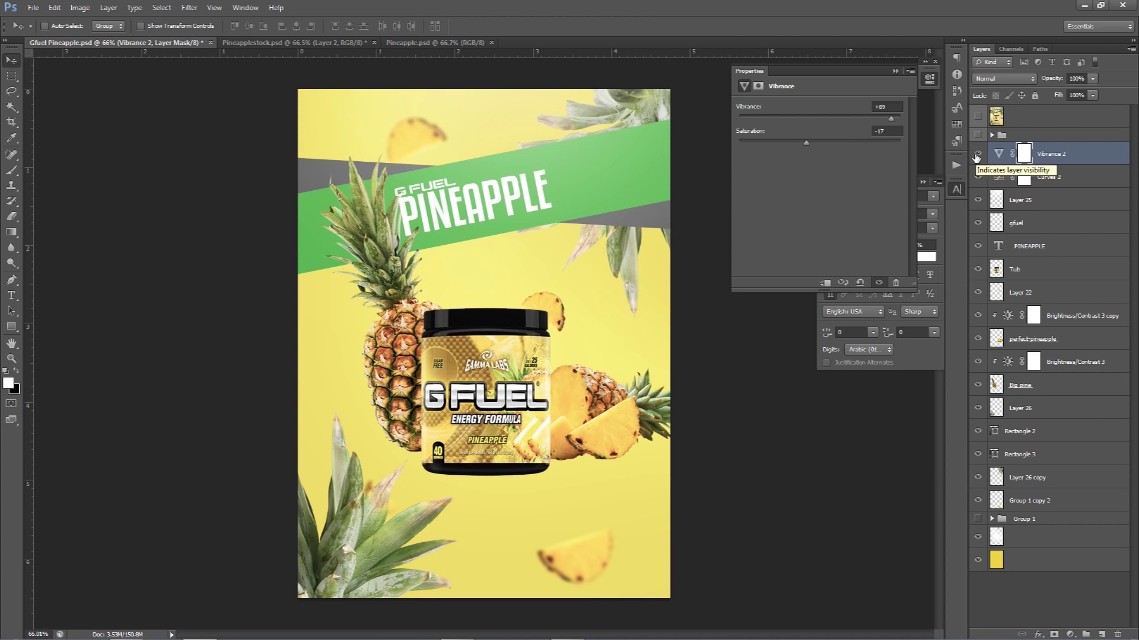
click(977, 154)
click(976, 154)
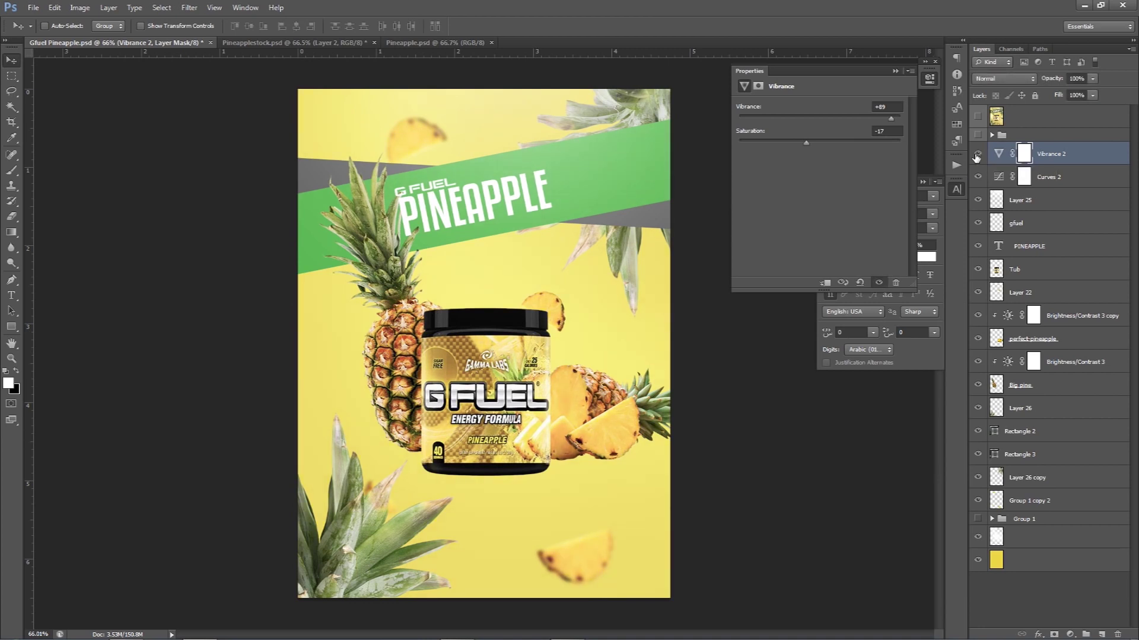
click(1071, 632)
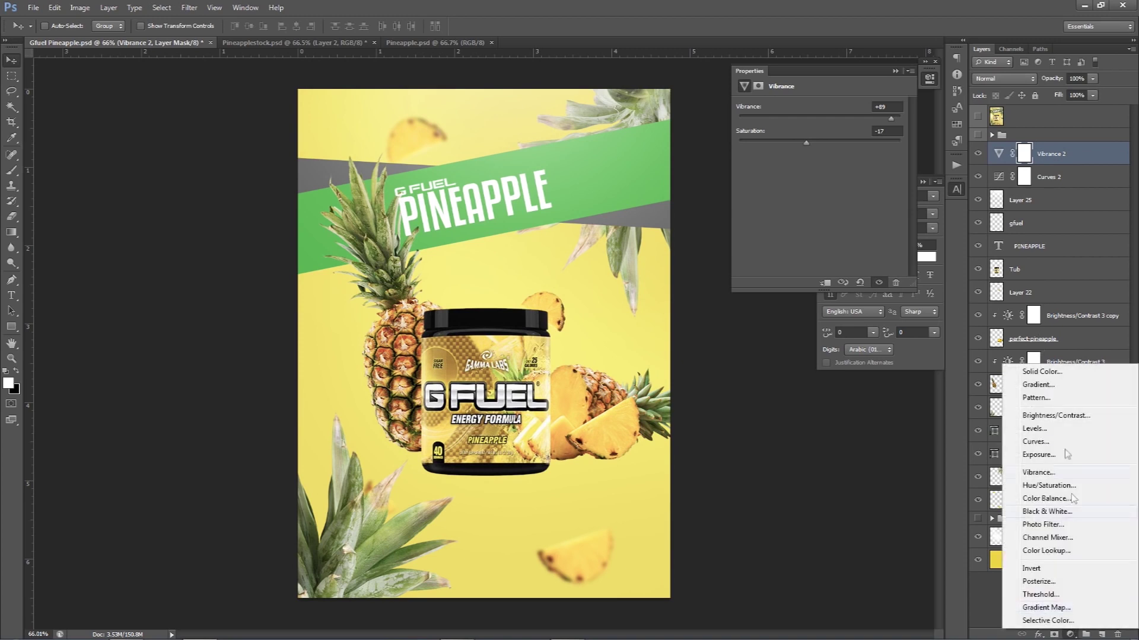
Step: Add Brightness/Contrast with brightness -39 and contrast 8 at 50% opacity, toggling it to compare
click(1044, 413)
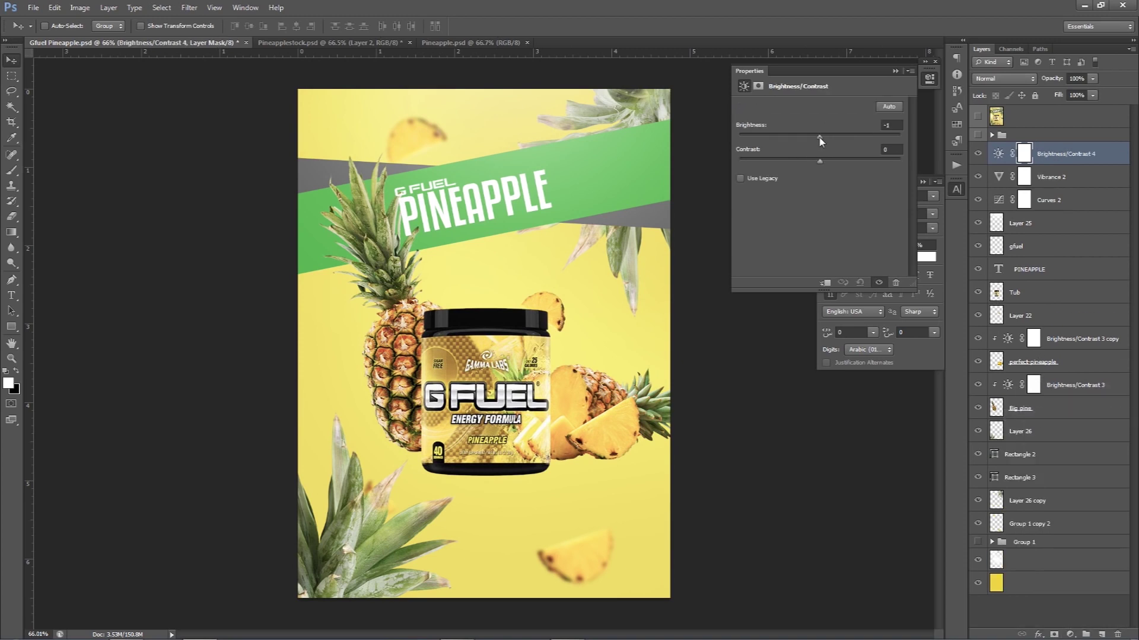
drag(824, 160, 796, 139)
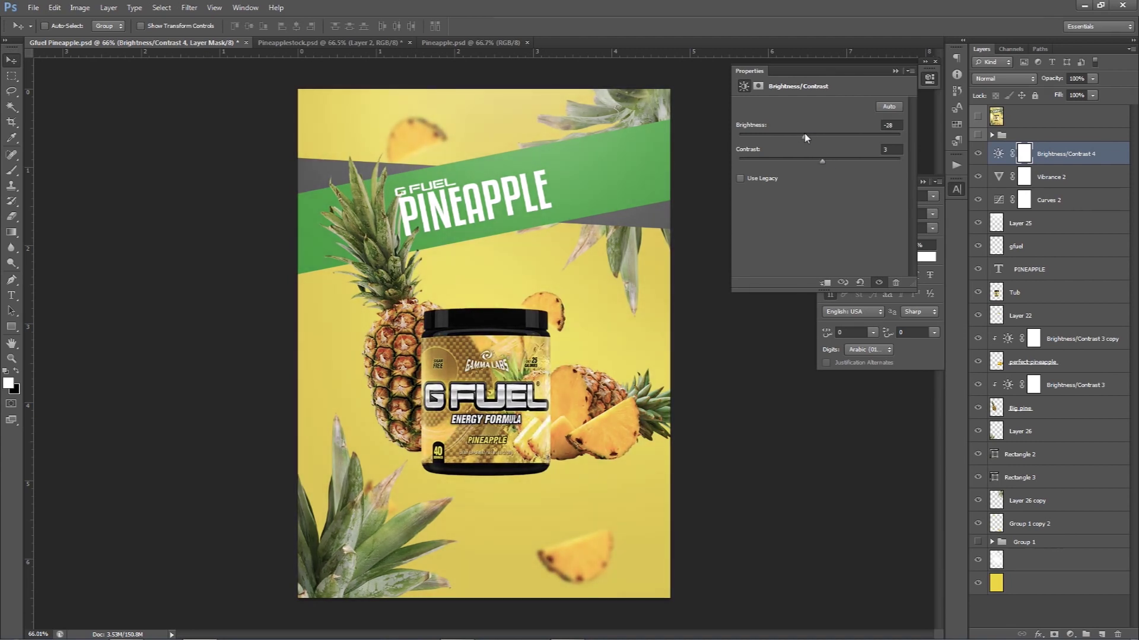
drag(828, 157, 826, 162)
click(1092, 95)
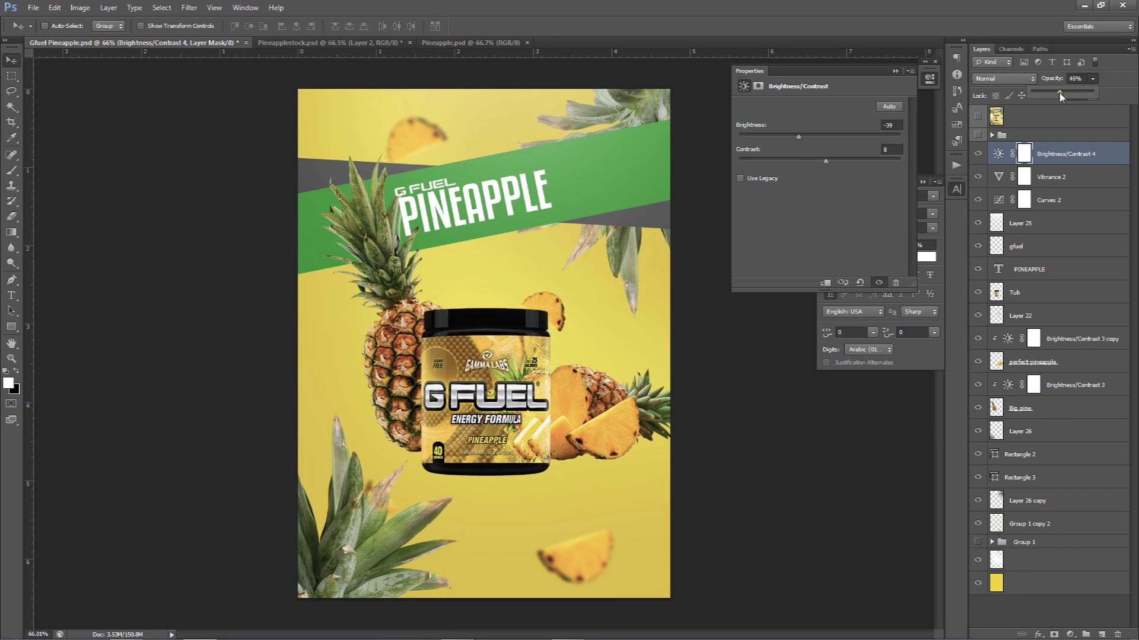
drag(1061, 97, 1063, 97)
click(978, 153)
click(977, 154)
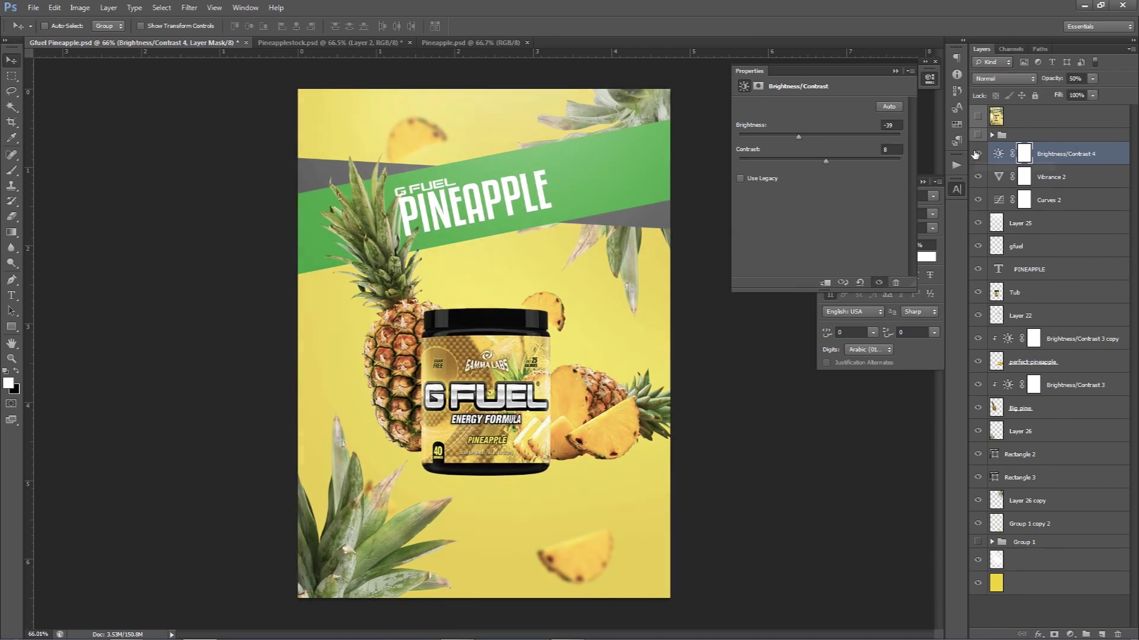
click(978, 153)
Step: Rasterize the Rectangle 2 banner layer
double_click(1049, 458)
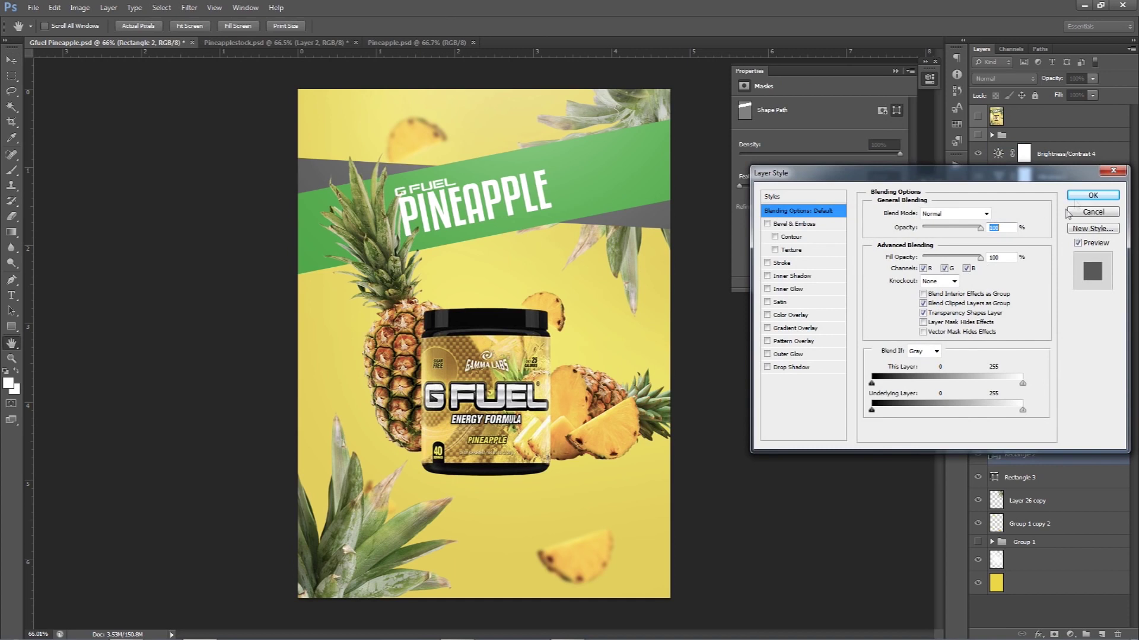
click(1093, 211)
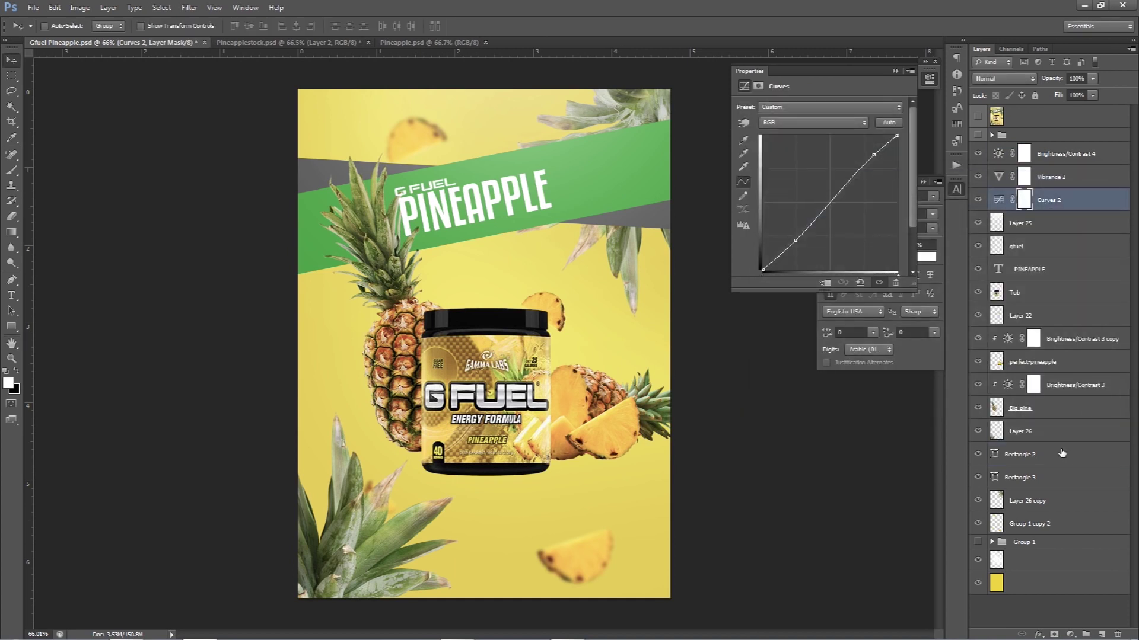
right_click(1002, 455)
click(1050, 124)
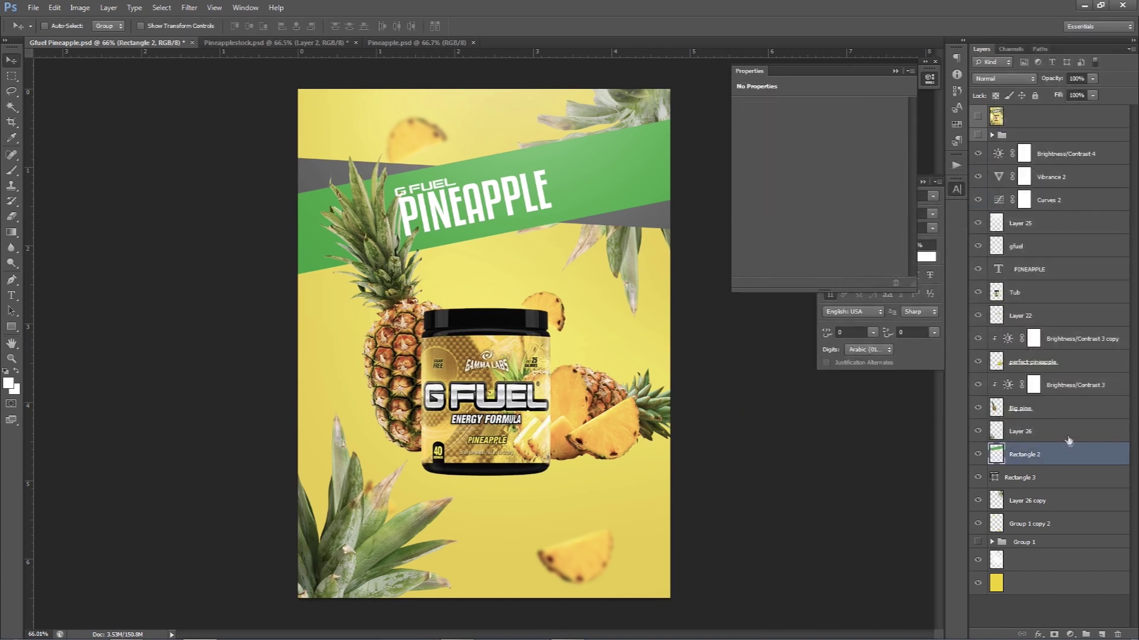
Step: Give the banner a Color Overlay of dark olive green #596d2e sampled from the pineapple leaves
double_click(1070, 460)
click(788, 315)
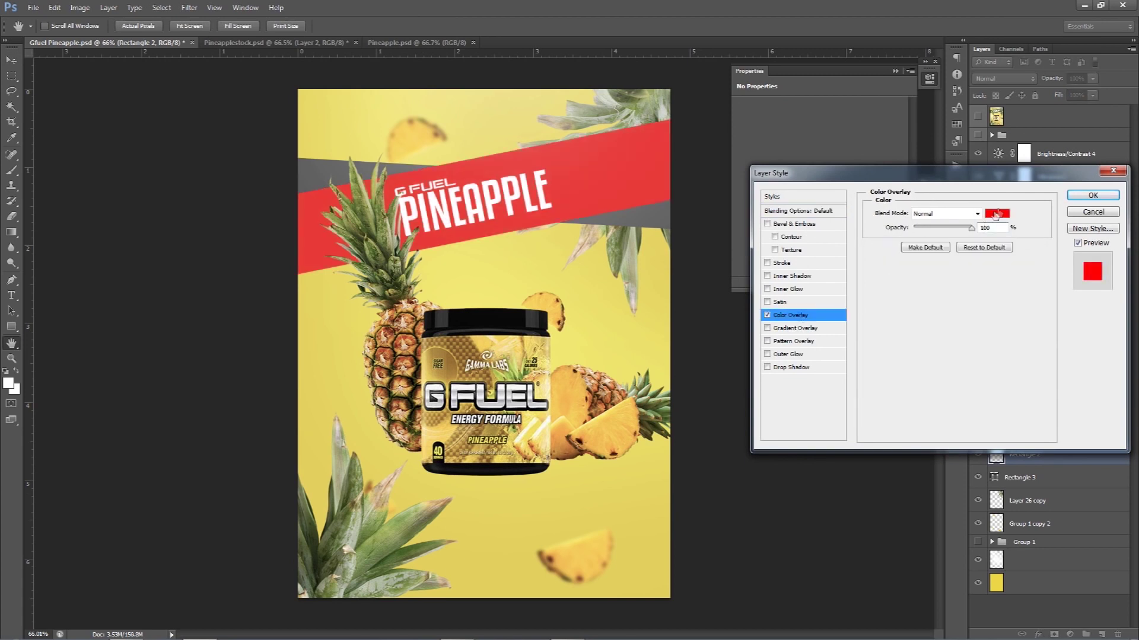
click(996, 213)
drag(636, 121, 630, 241)
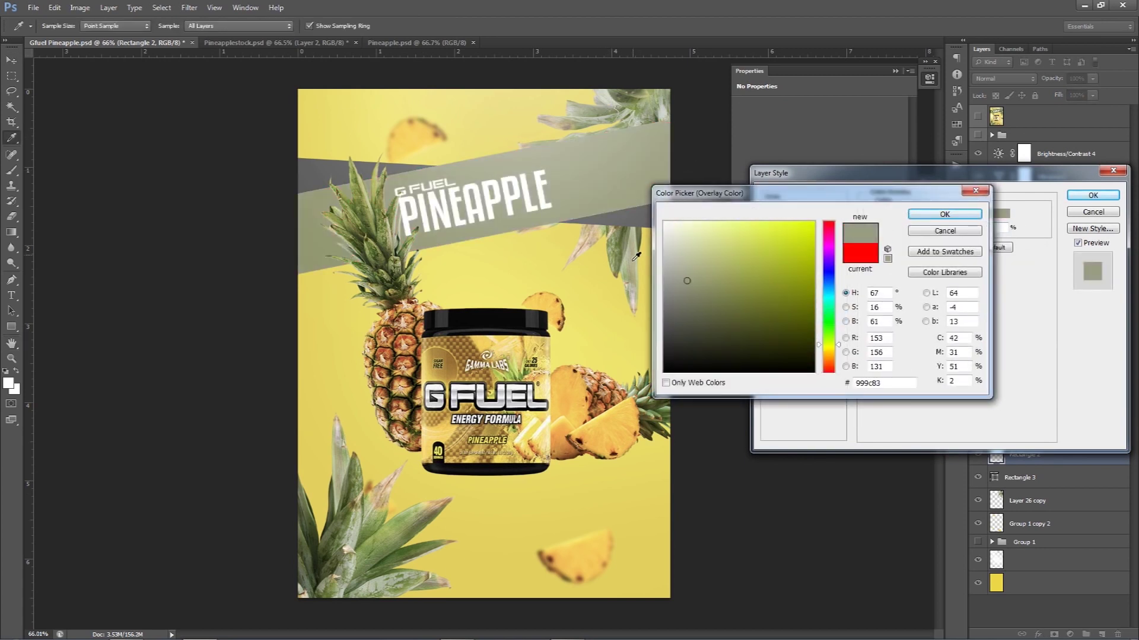
click(629, 242)
drag(384, 525, 367, 521)
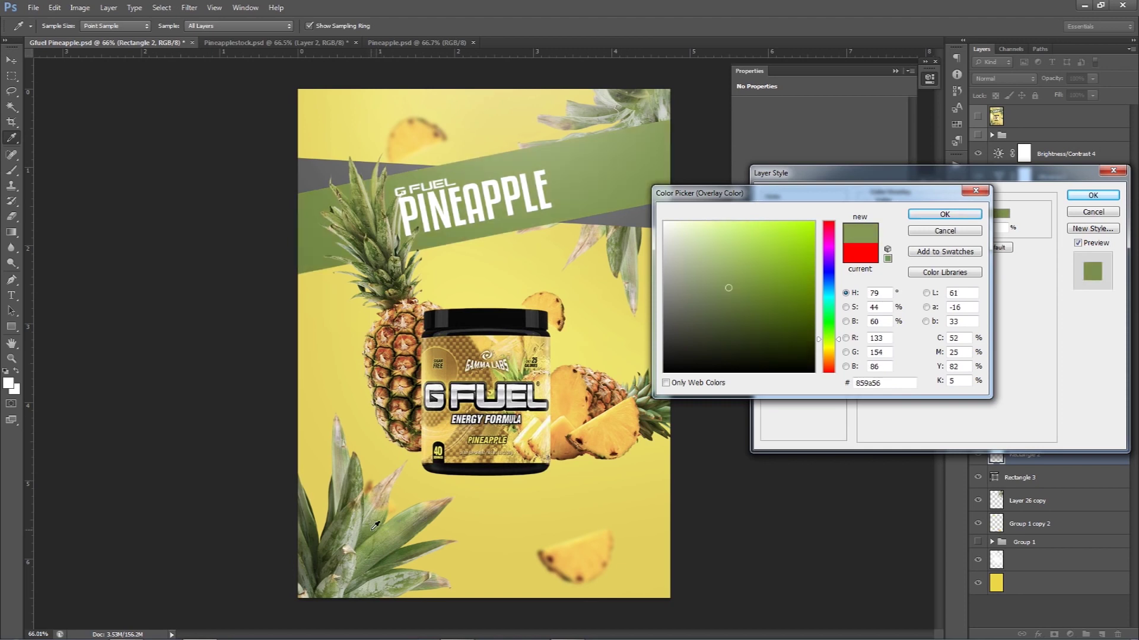
click(752, 297)
drag(751, 297, 750, 308)
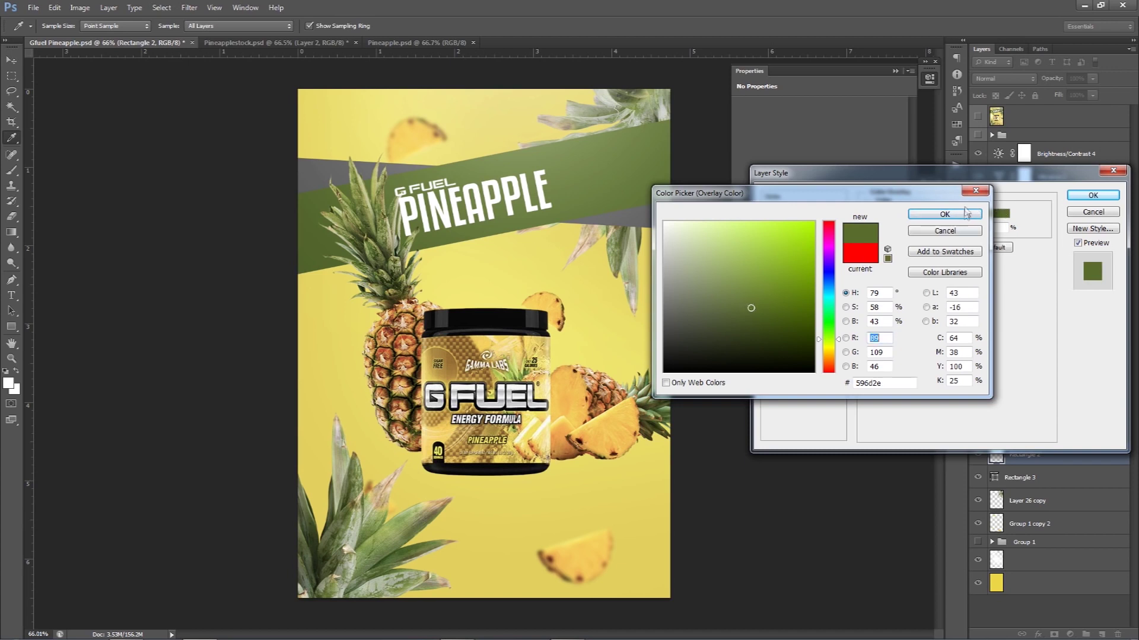
click(944, 214)
key(Return)
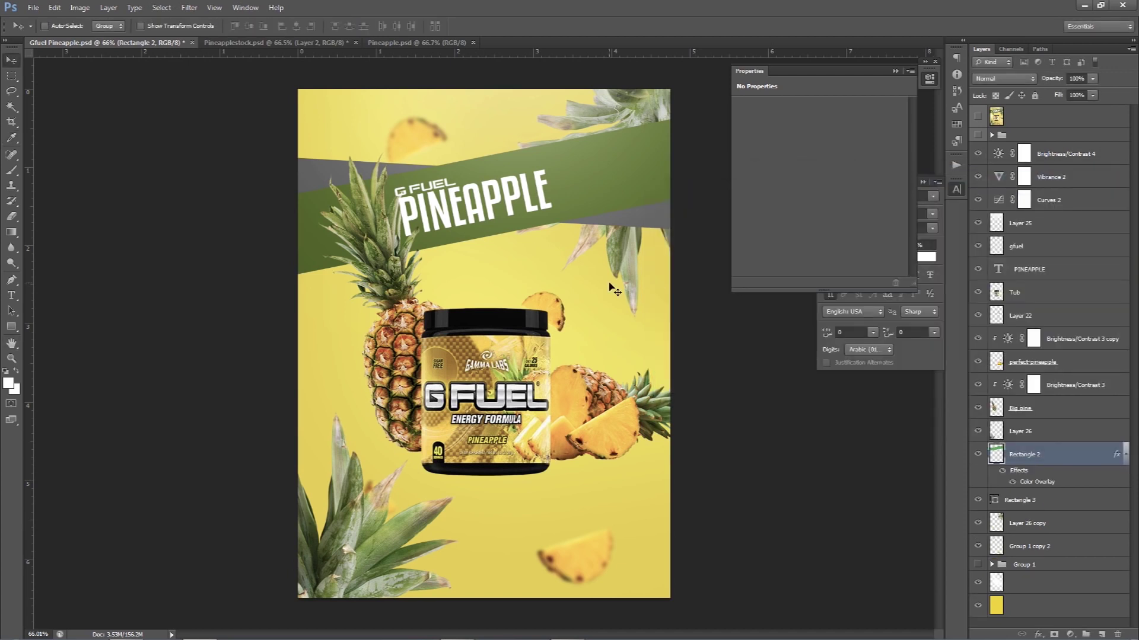
click(1066, 163)
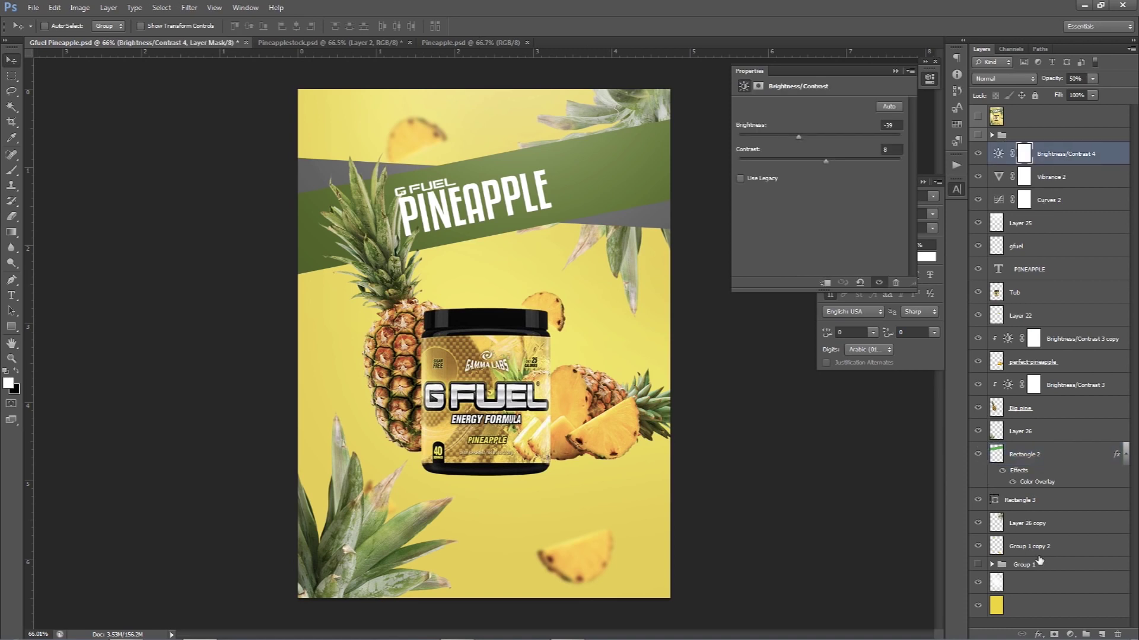
Step: Create new Layer 27 and set a toned-down pineapple yellow as the brush colour
click(1055, 223)
key(ctrl+shift+alt+n)
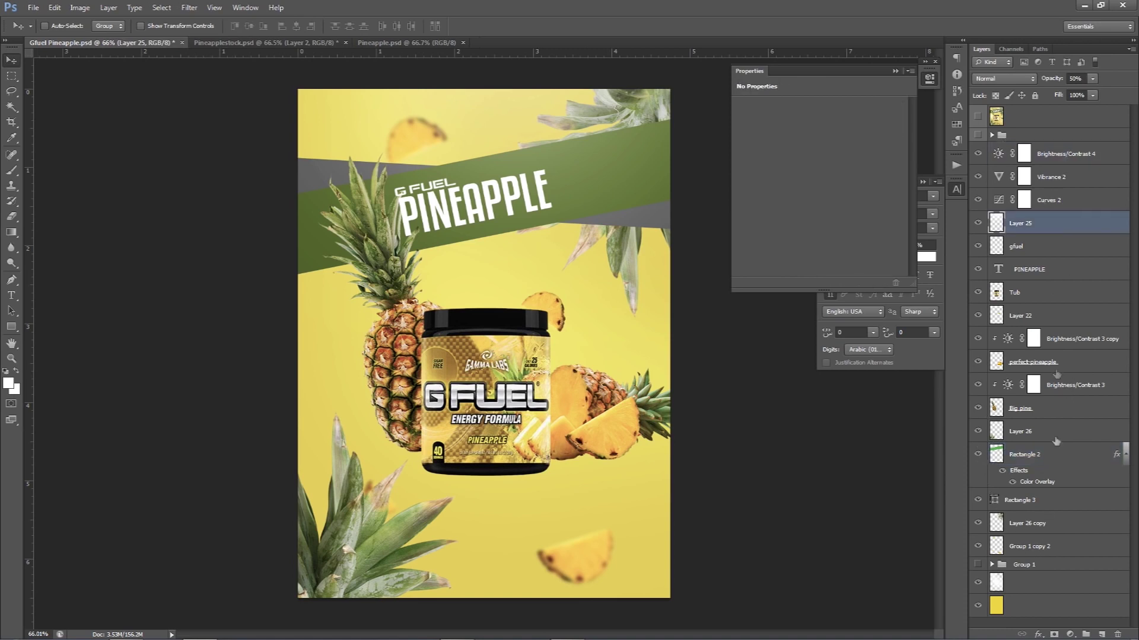
click(8, 383)
click(605, 385)
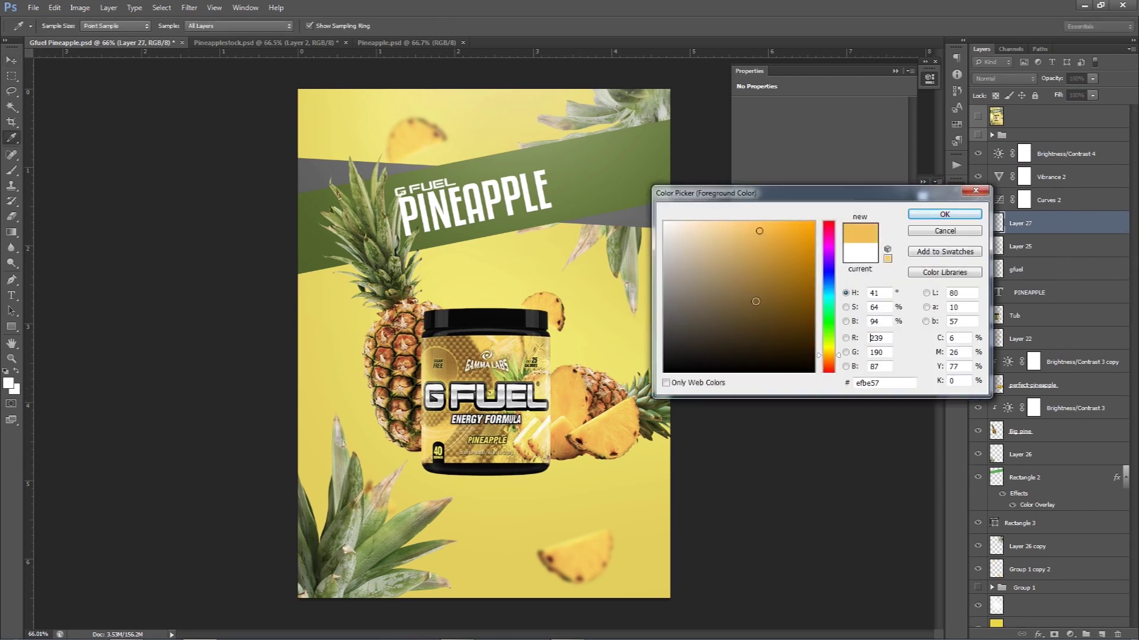
drag(769, 248, 751, 240)
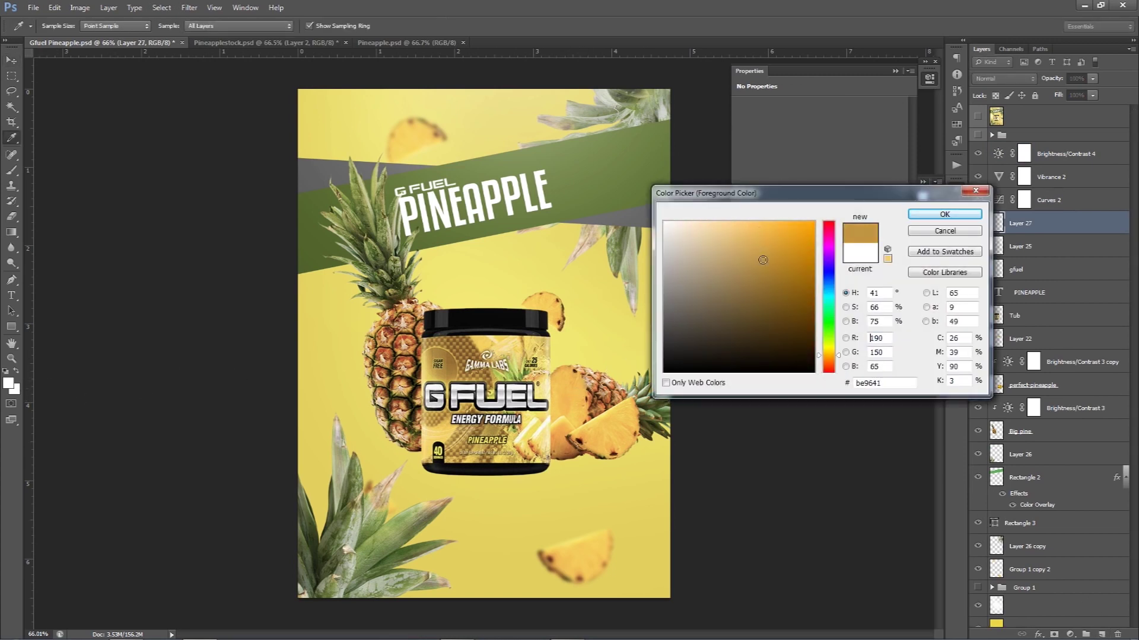
click(934, 215)
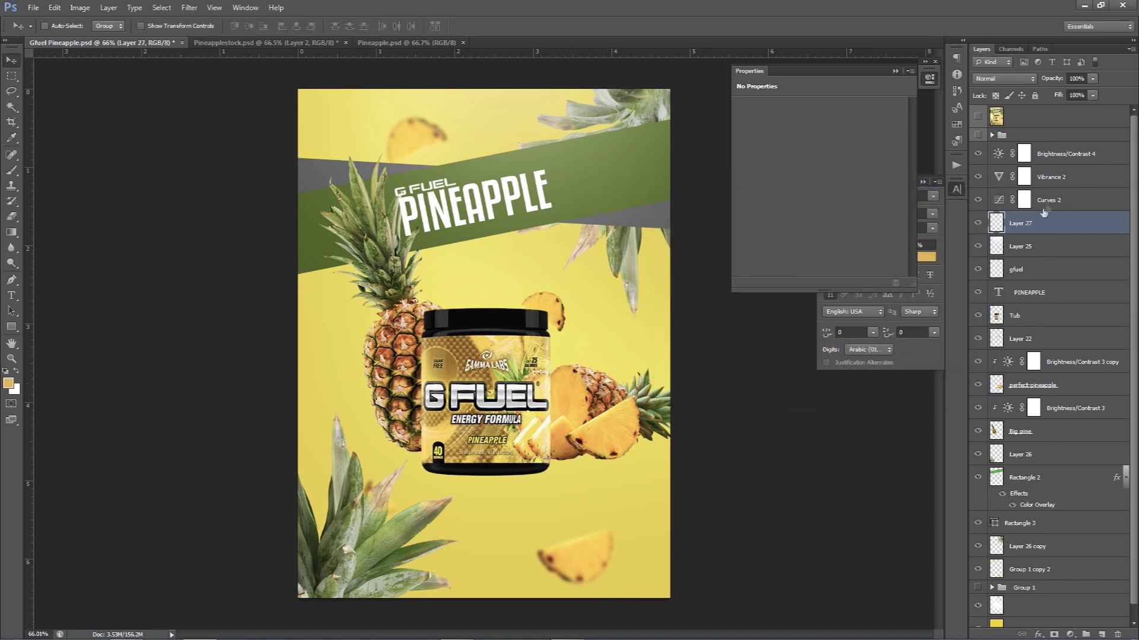
key(b)
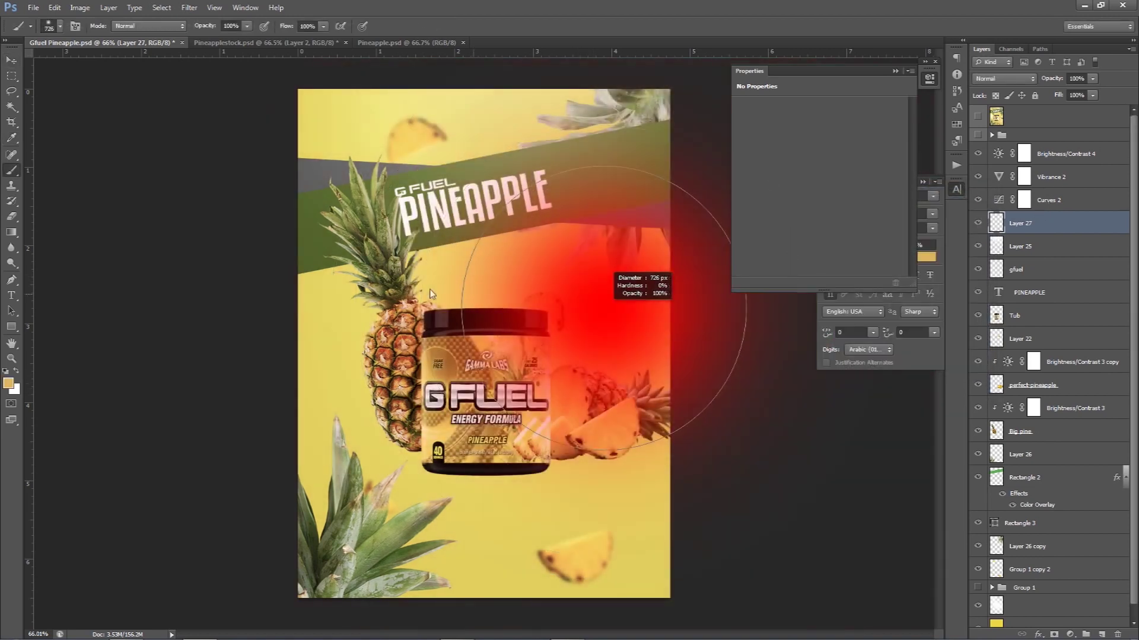
Step: Set Layer 27 to Linear Dodge (Add) blending at 80% opacity
click(1003, 78)
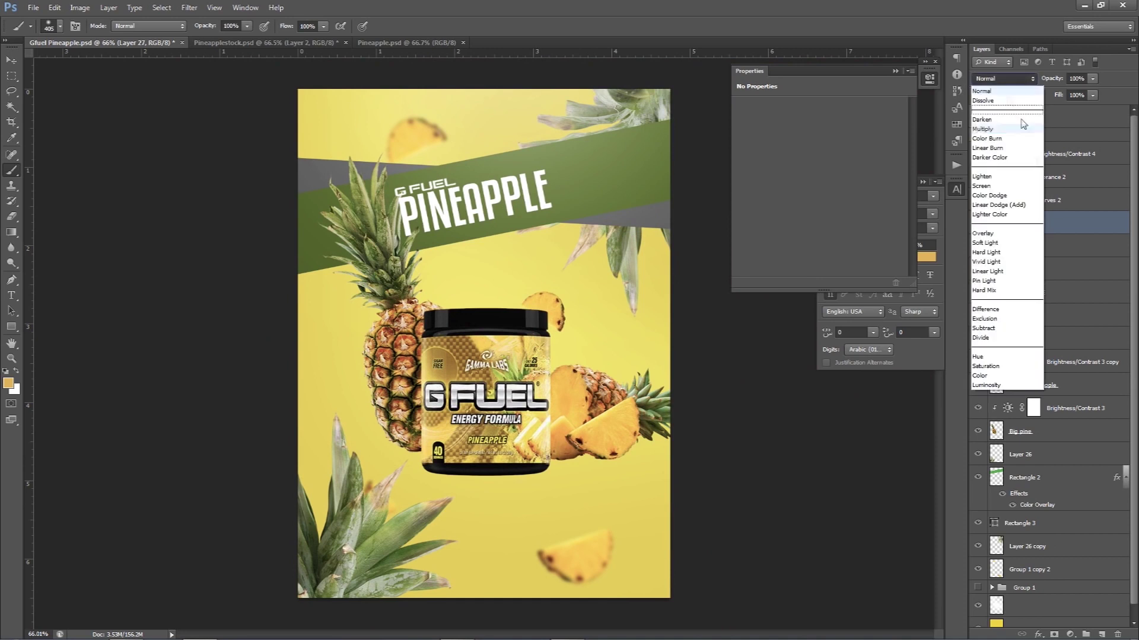
click(1009, 208)
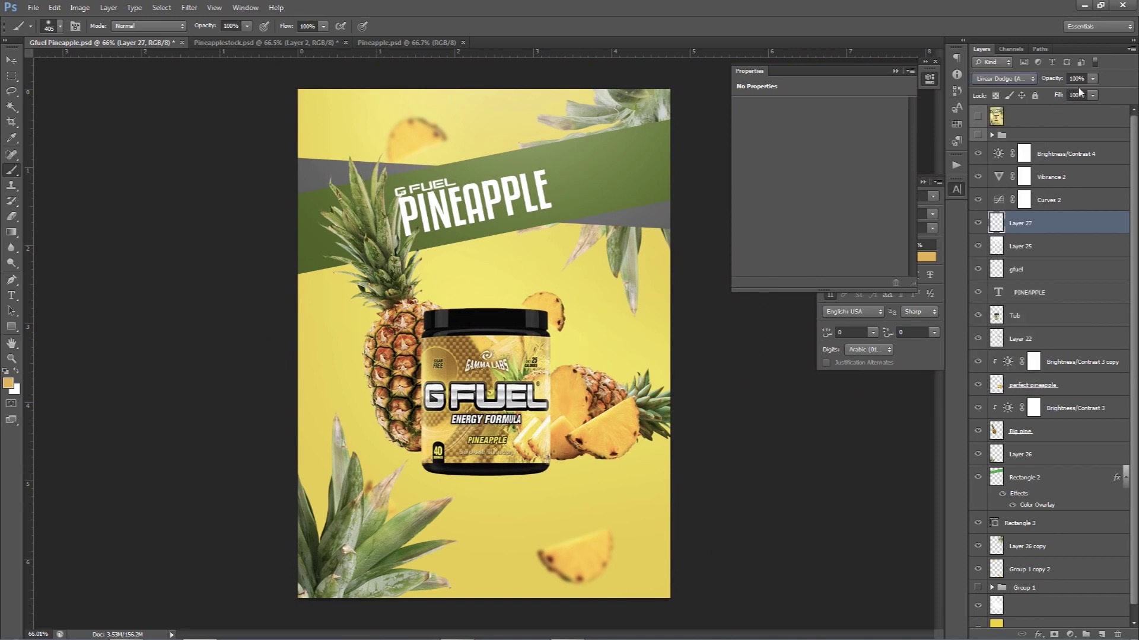
click(1080, 80)
key(Return)
Step: Paint a soft glow over the pineapples and below the tub, toggling the layer to compare
mouse_move(619, 350)
mouse_down()
mouse_move(596, 459)
mouse_move(557, 344)
mouse_up()
drag(595, 505, 572, 495)
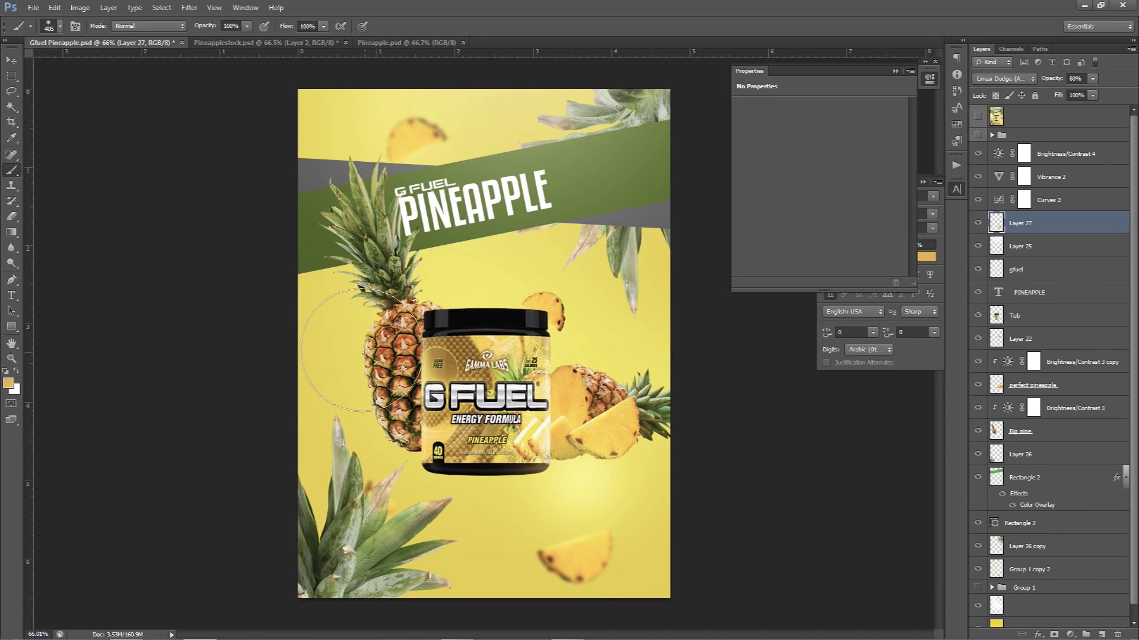
drag(361, 350, 356, 406)
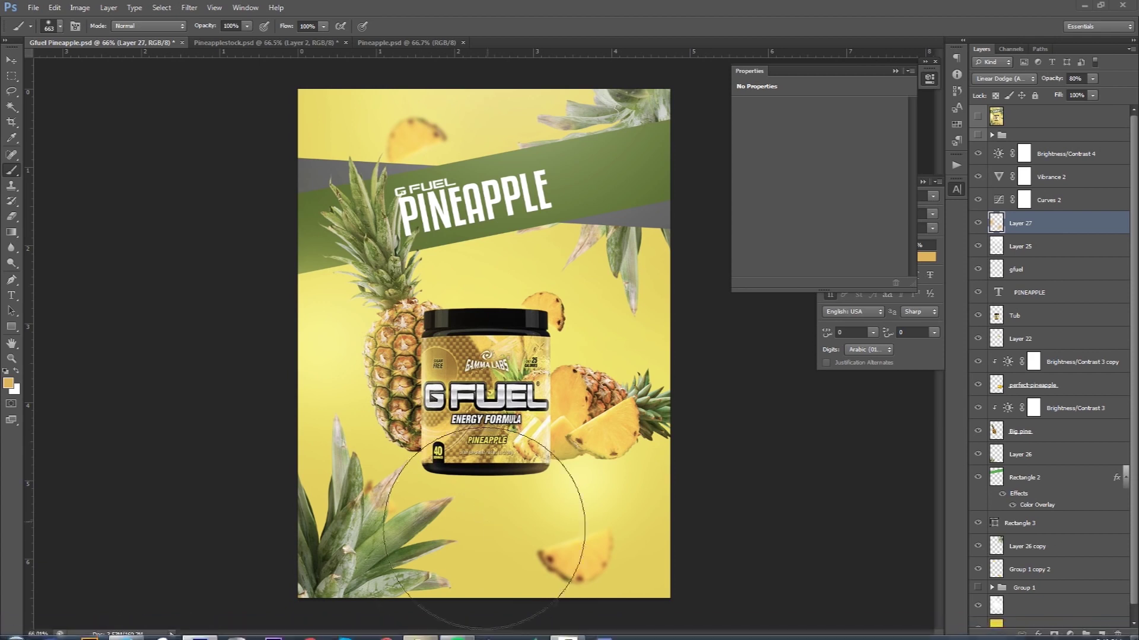
drag(487, 368, 439, 367)
scroll(475, 520, down, 1)
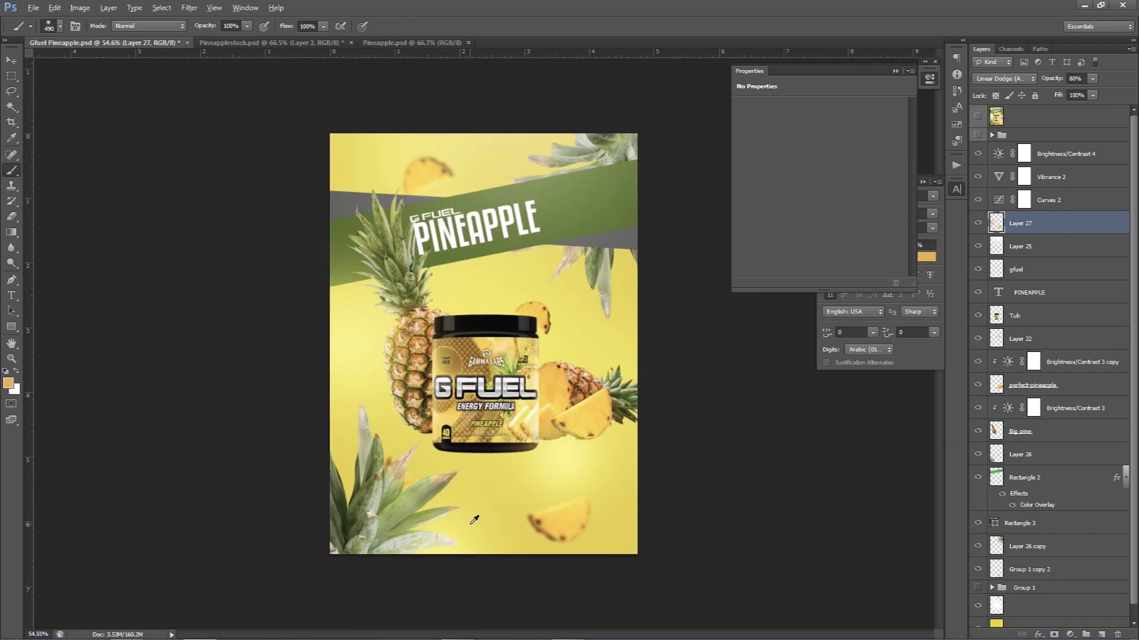
scroll(474, 520, up, 1)
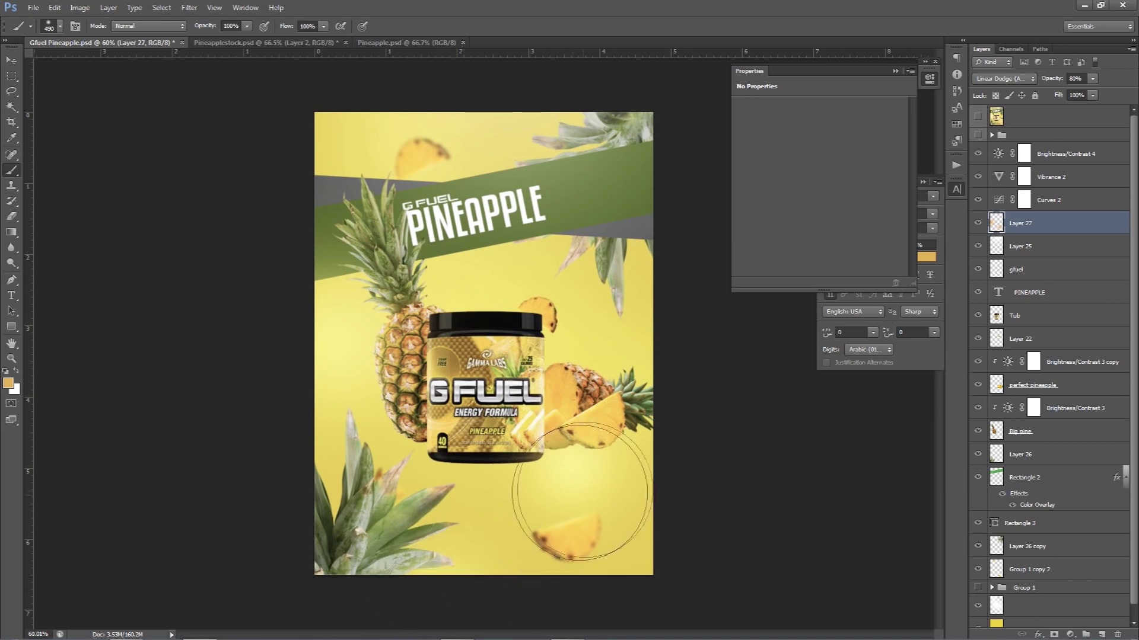
scroll(581, 491, up, 2)
click(978, 223)
click(978, 223)
click(978, 223)
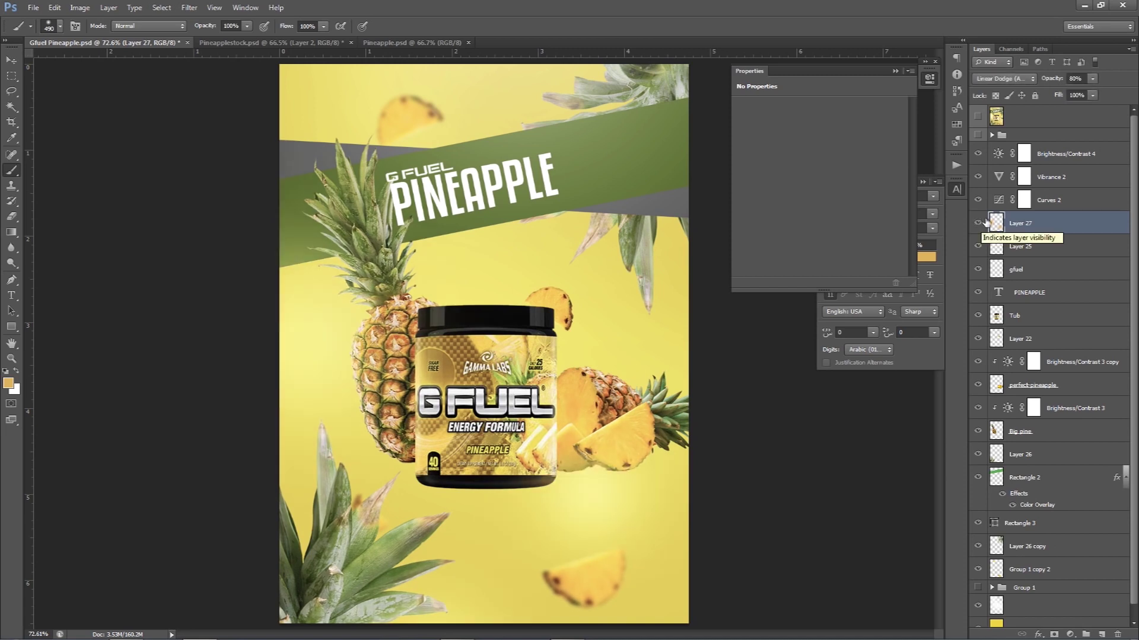
key(v)
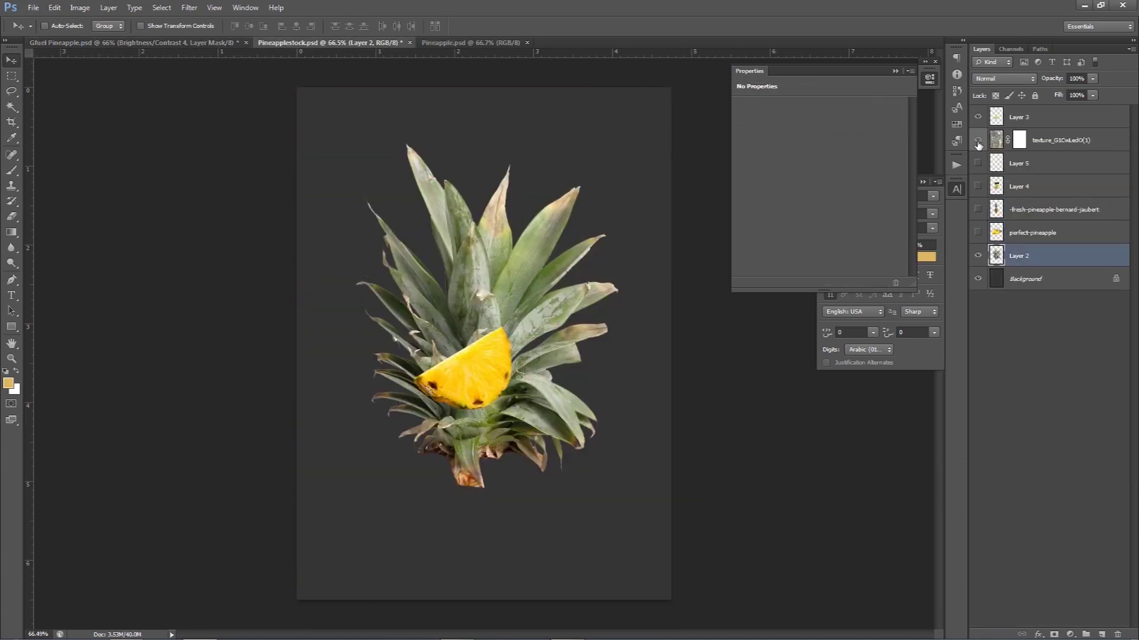
Step: Bring the grunge texture layer from Pineapplestock.psd into the poster document
click(977, 140)
click(977, 117)
click(977, 256)
click(1034, 142)
mouse_move(483, 178)
mouse_down()
mouse_move(184, 46)
mouse_move(493, 261)
mouse_up()
Step: Blend the texture layer in Soft Light at 40% opacity
click(1008, 79)
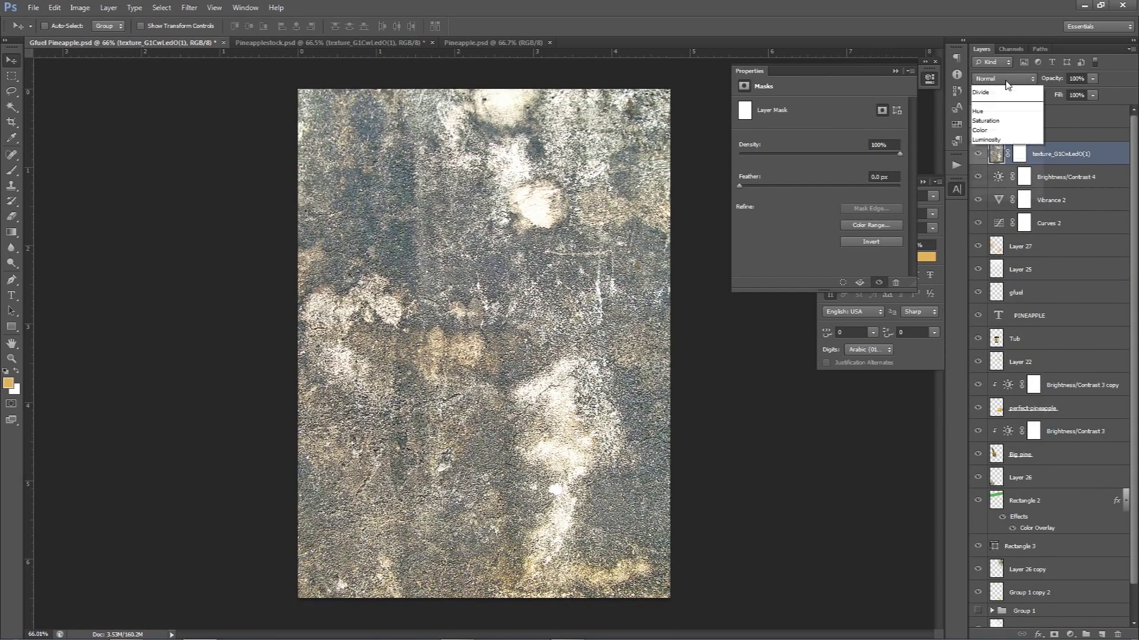
click(987, 242)
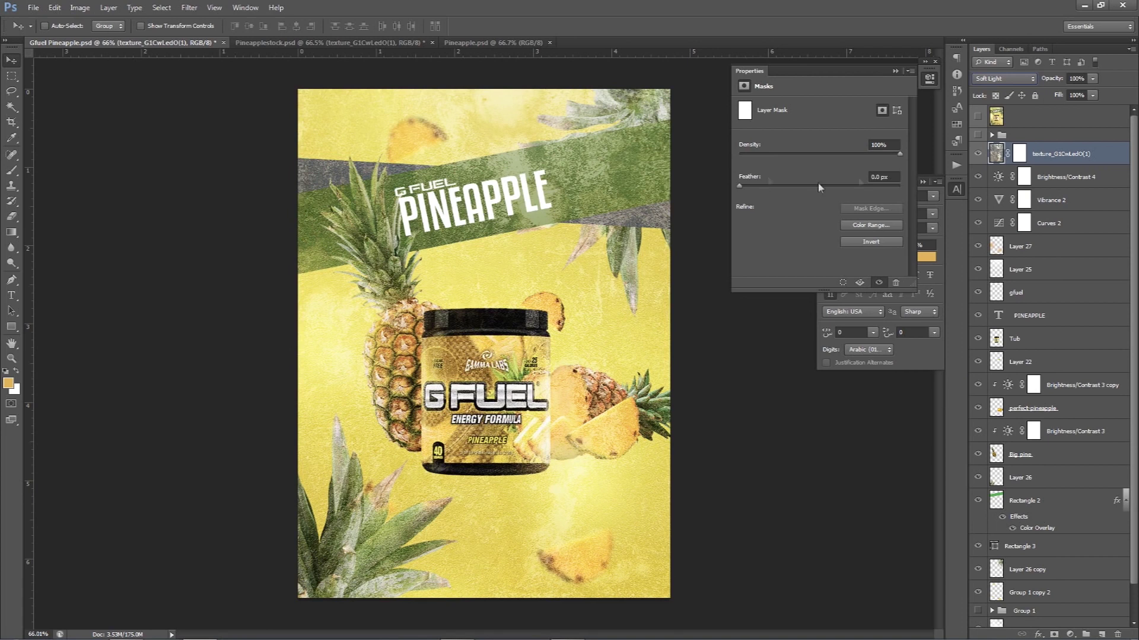
click(1092, 78)
drag(1095, 92, 1060, 95)
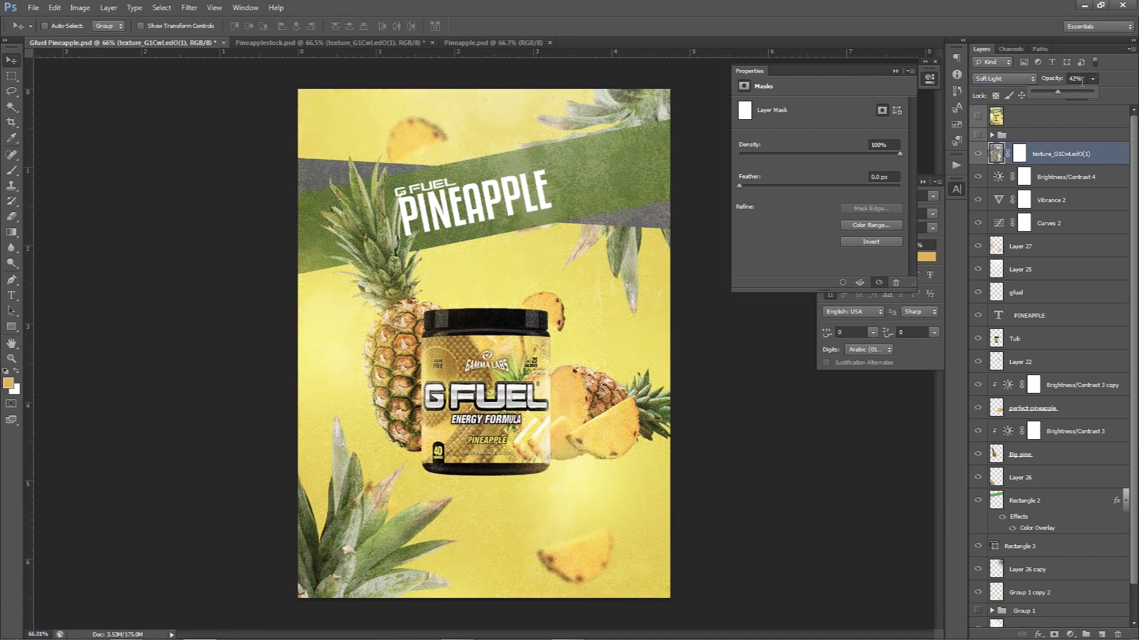
drag(1051, 80, 1050, 83)
key(Return)
Step: Position the texture over the green banner and target its layer mask
drag(530, 242, 728, 243)
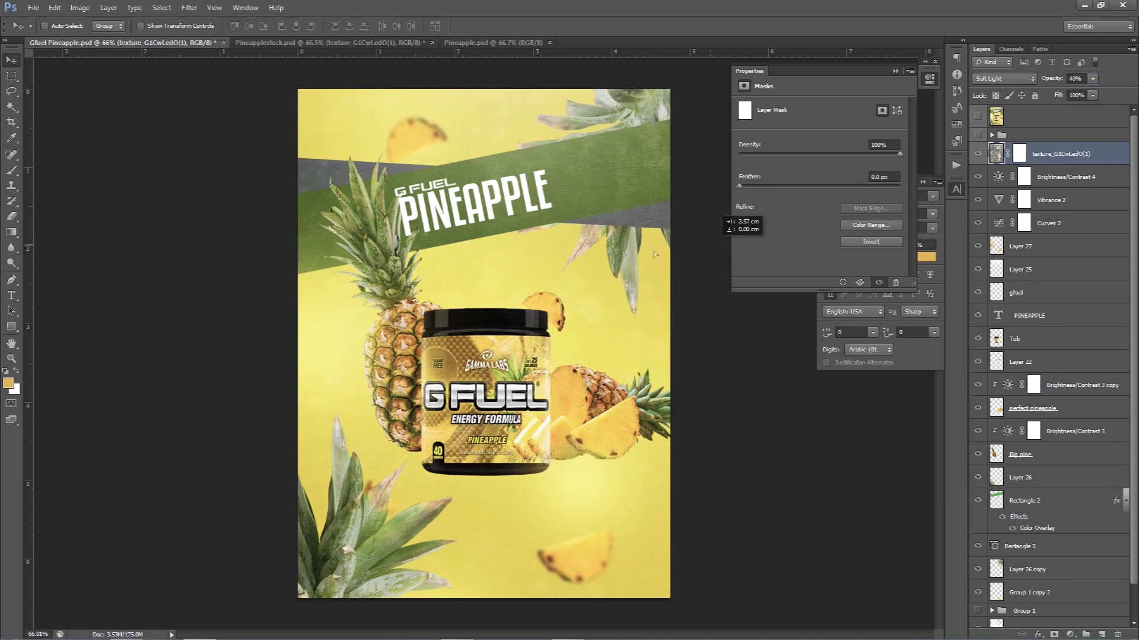
drag(728, 243, 603, 187)
drag(507, 249, 554, 268)
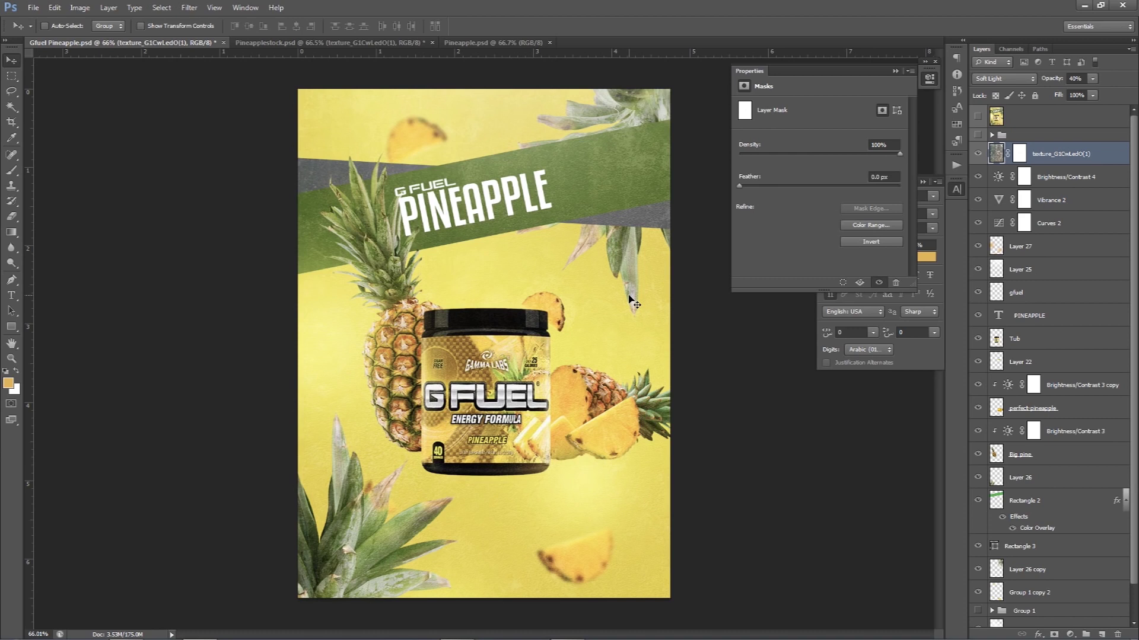
click(1021, 158)
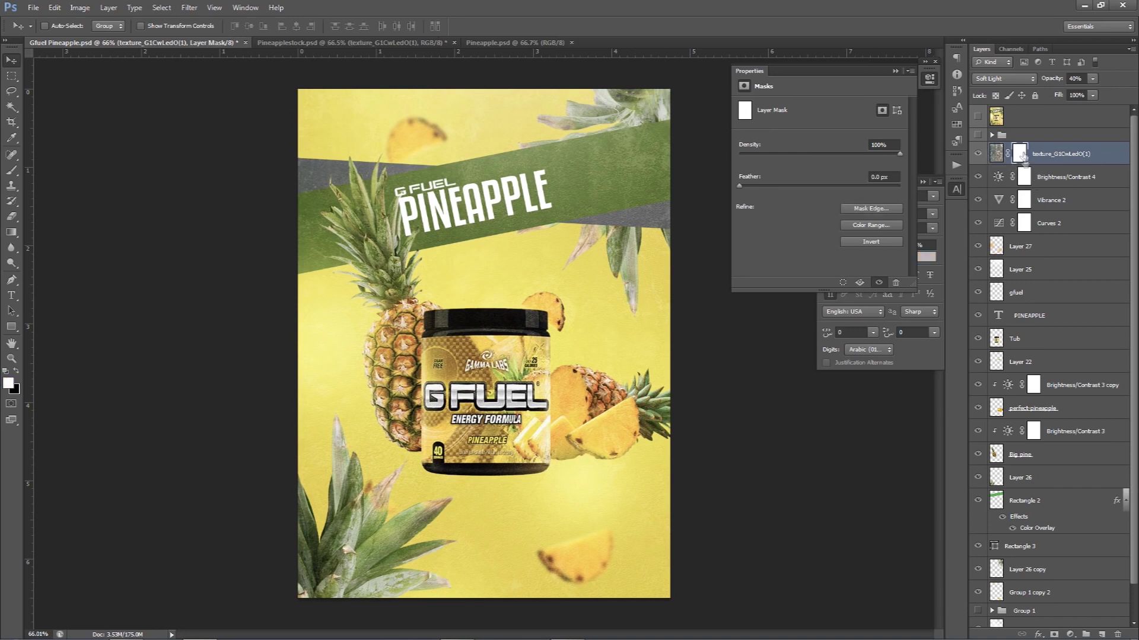
click(331, 42)
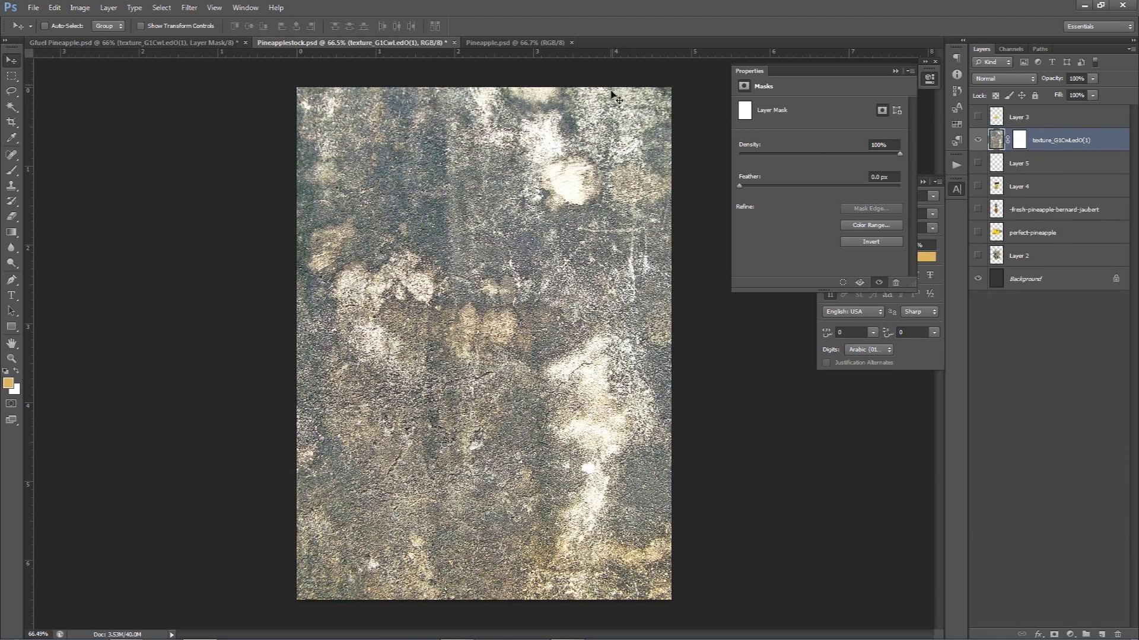
click(1020, 141)
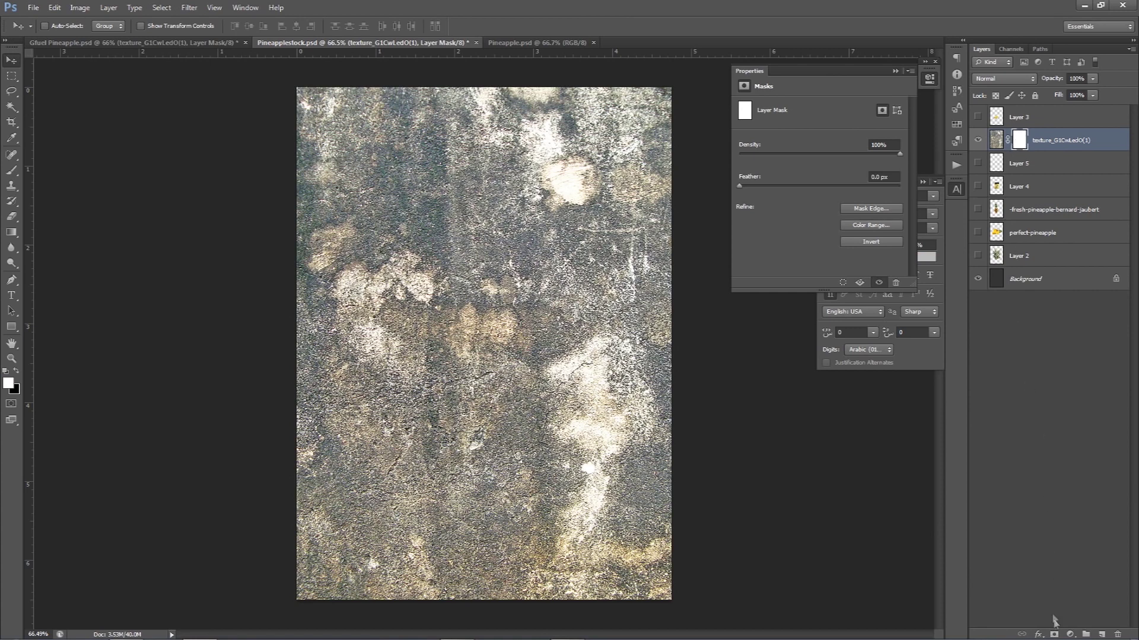
click(1054, 633)
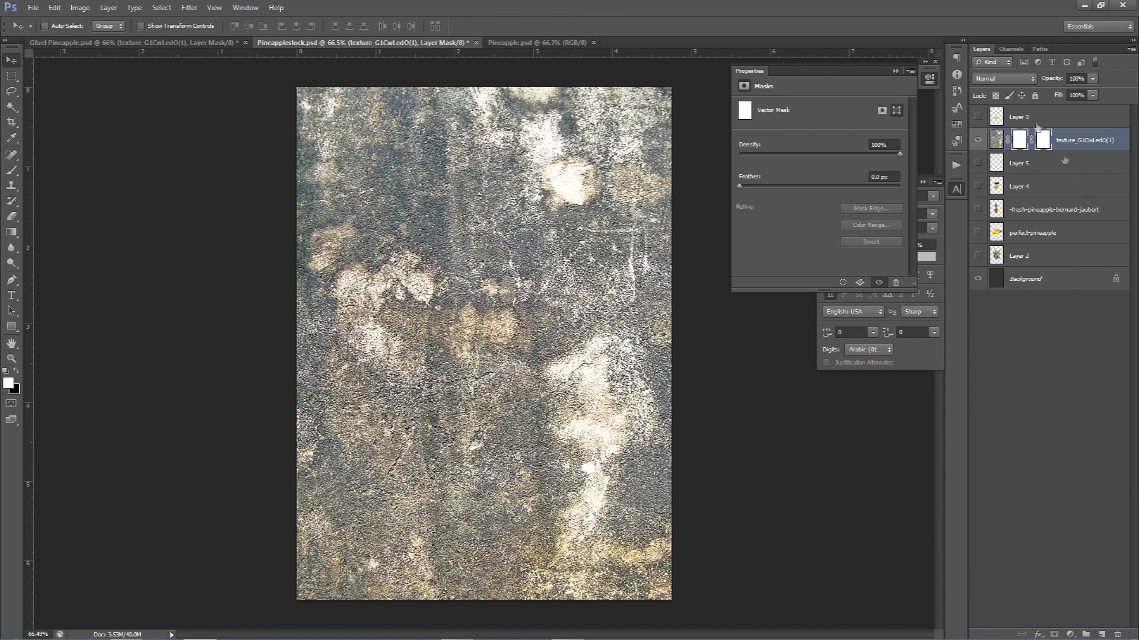
key(ctrl+z)
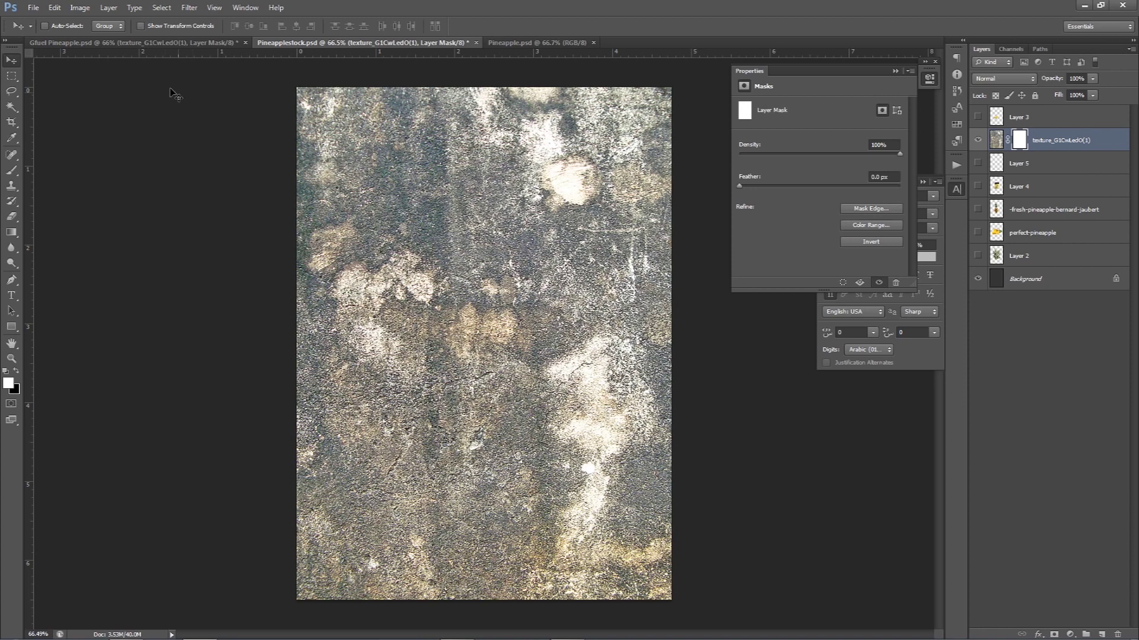
click(149, 43)
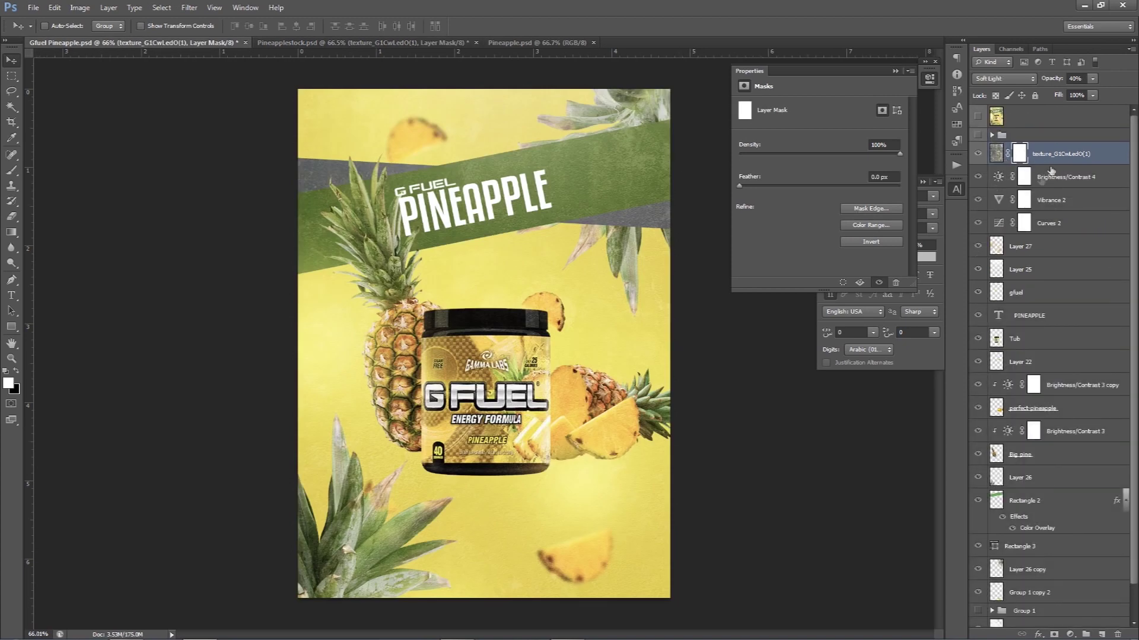
Step: Paint black with a ~684 px soft brush on the texture mask to clear the tub
click(1054, 635)
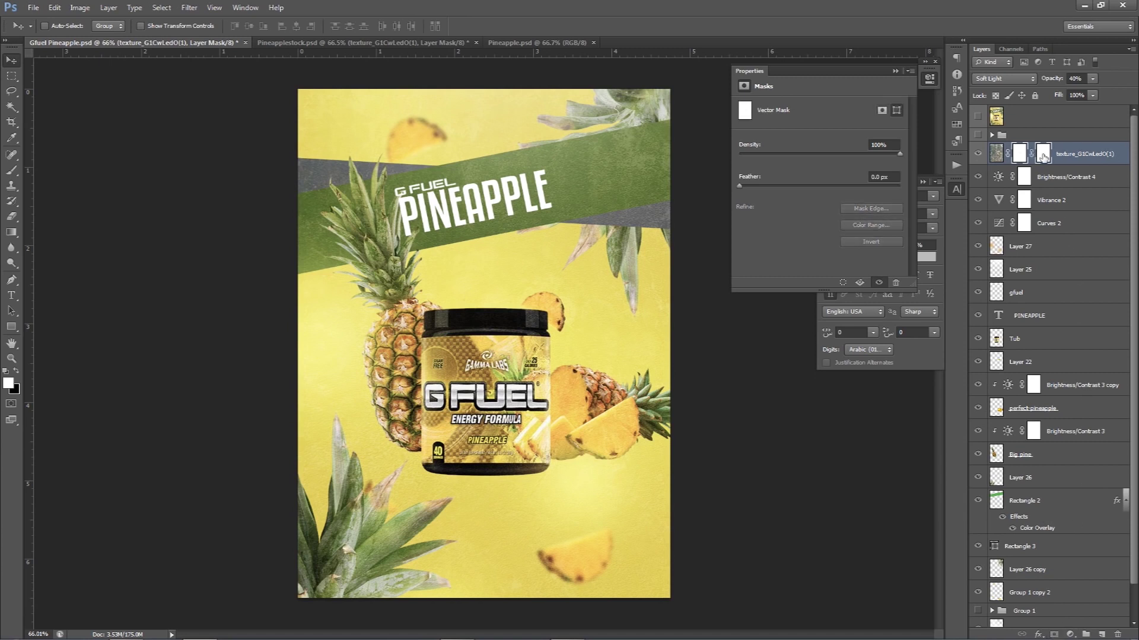
key(ctrl+z)
key(b)
drag(504, 291, 535, 282)
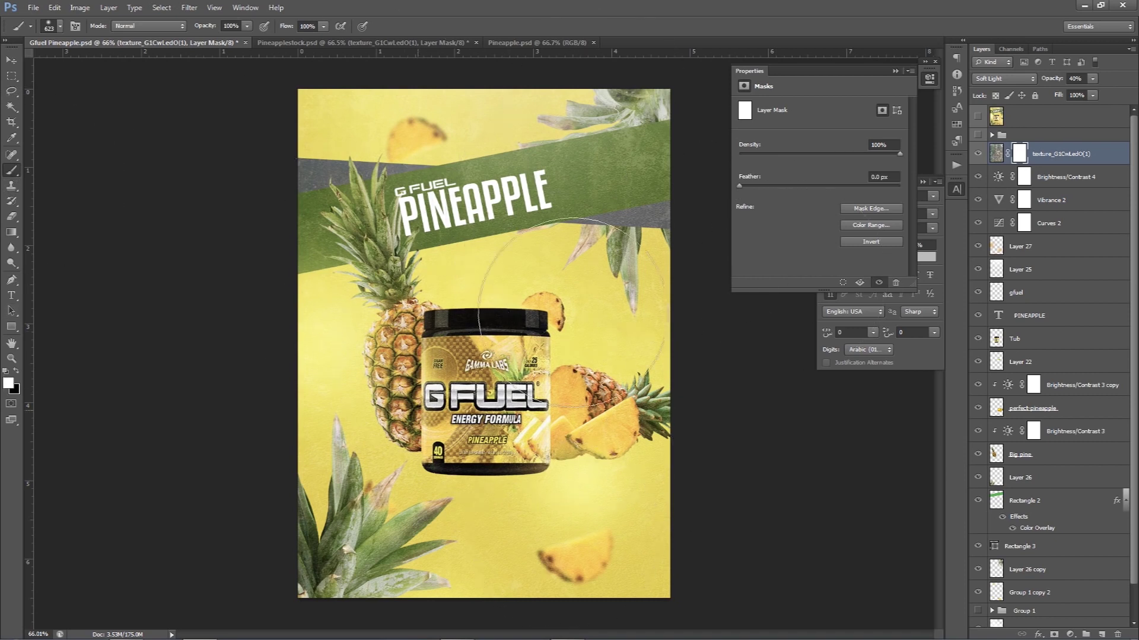
click(17, 371)
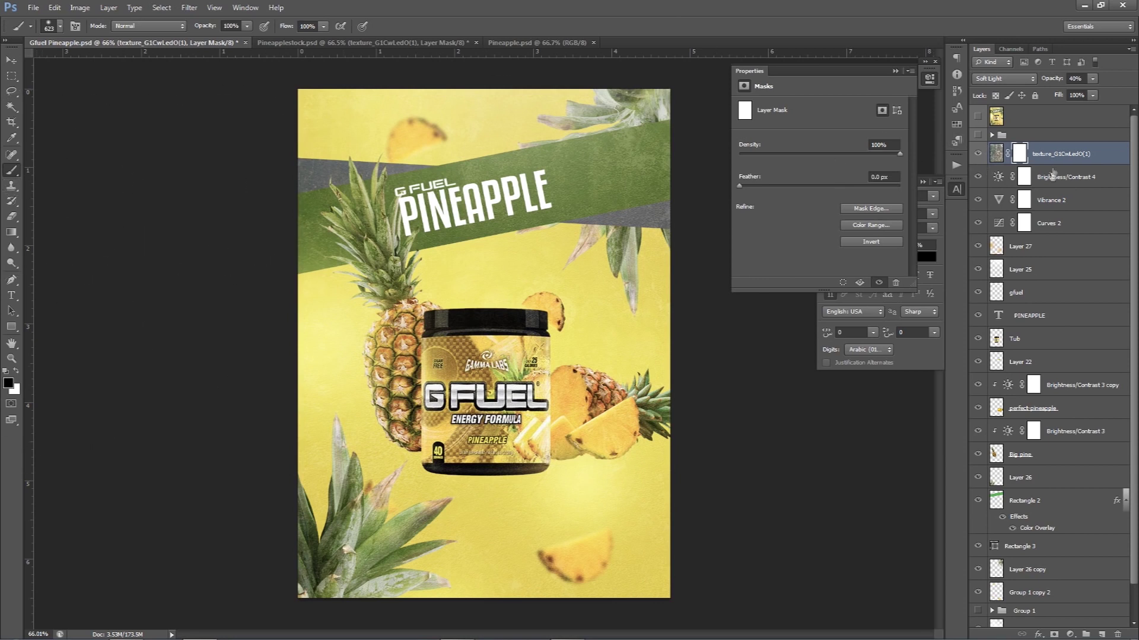
alt+right_click(473, 387)
click(482, 386)
key(alt)
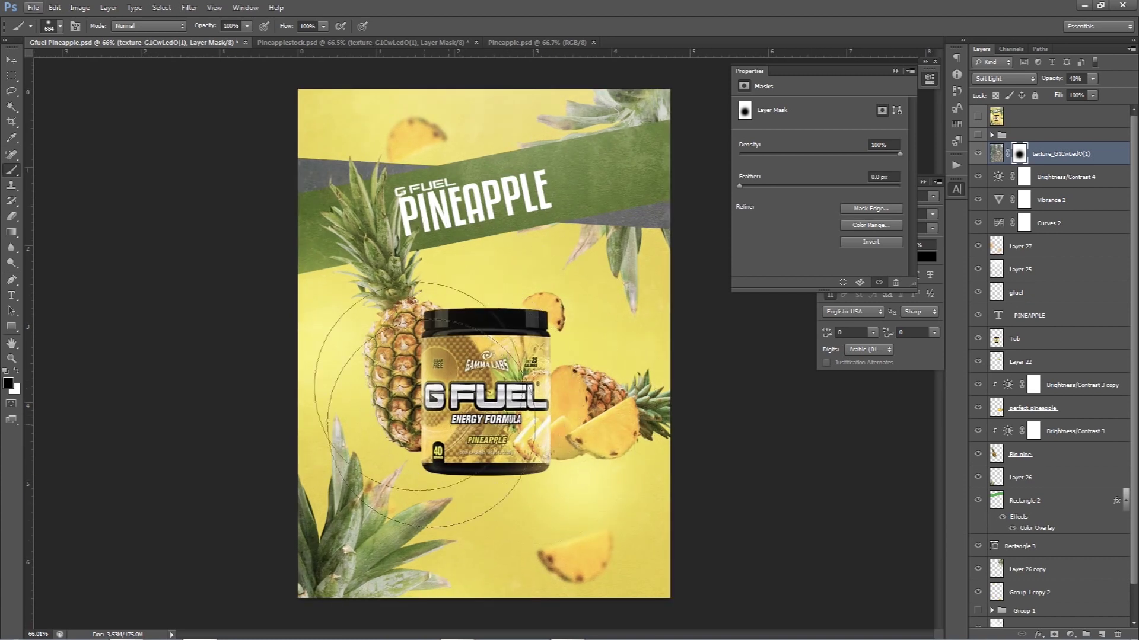
key(v)
key(alt+v)
key(Escape)
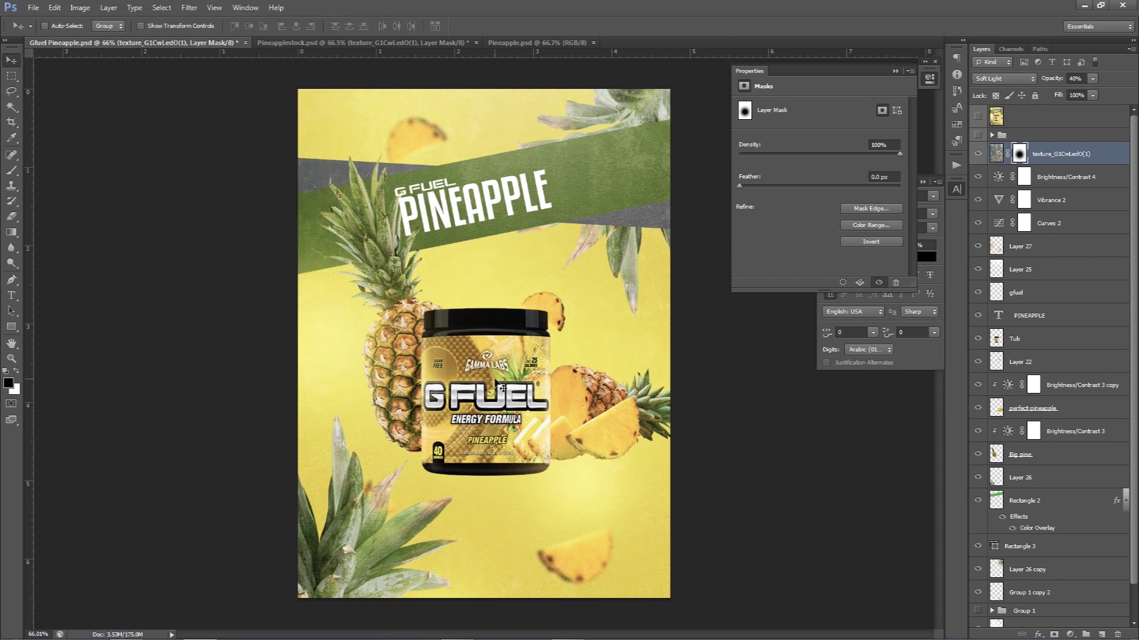
click(1045, 551)
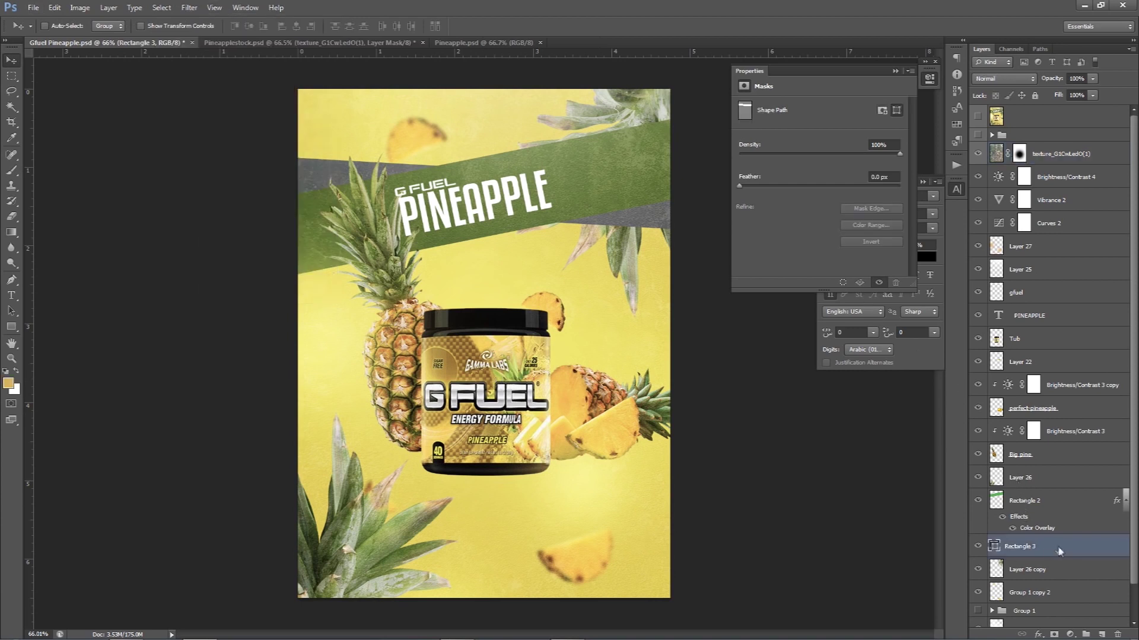
Step: Apply a grey #8a8a8a Color Overlay to Rectangle 3 and toggle the group to compare
right_click(1045, 551)
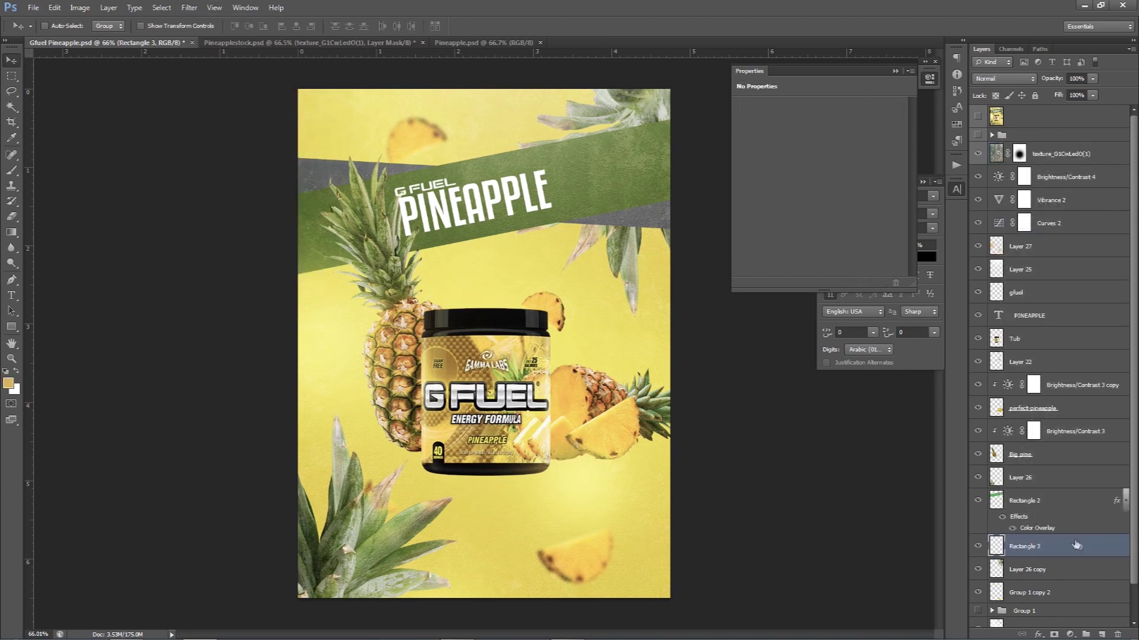
double_click(1076, 544)
click(789, 315)
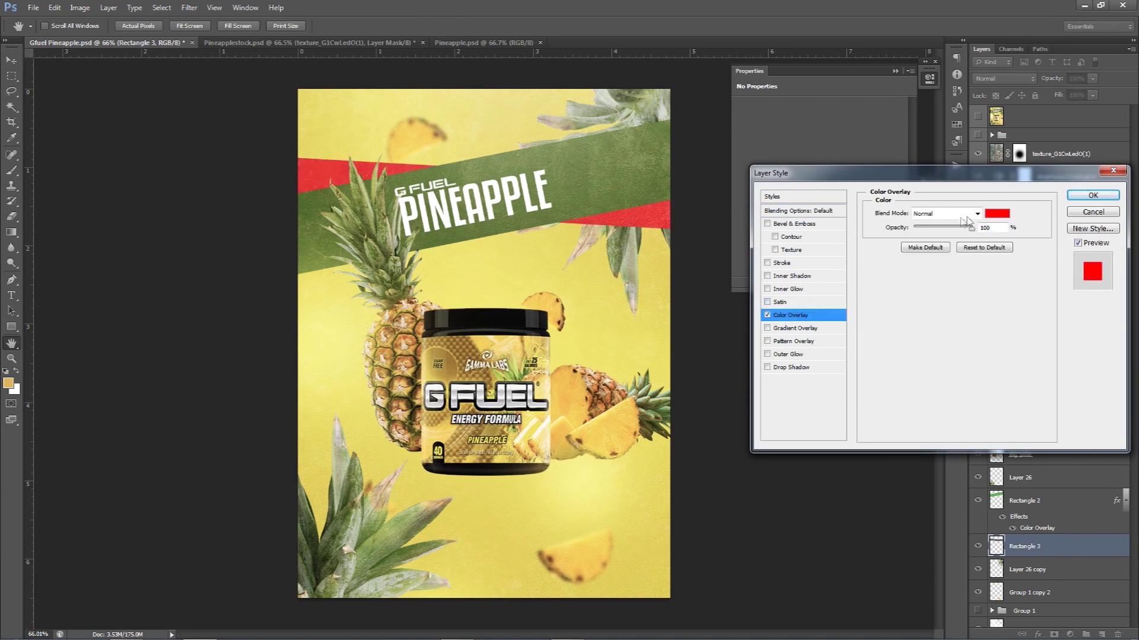
click(996, 214)
click(667, 325)
mouse_move(667, 325)
mouse_down()
mouse_move(663, 287)
mouse_move(657, 294)
mouse_up()
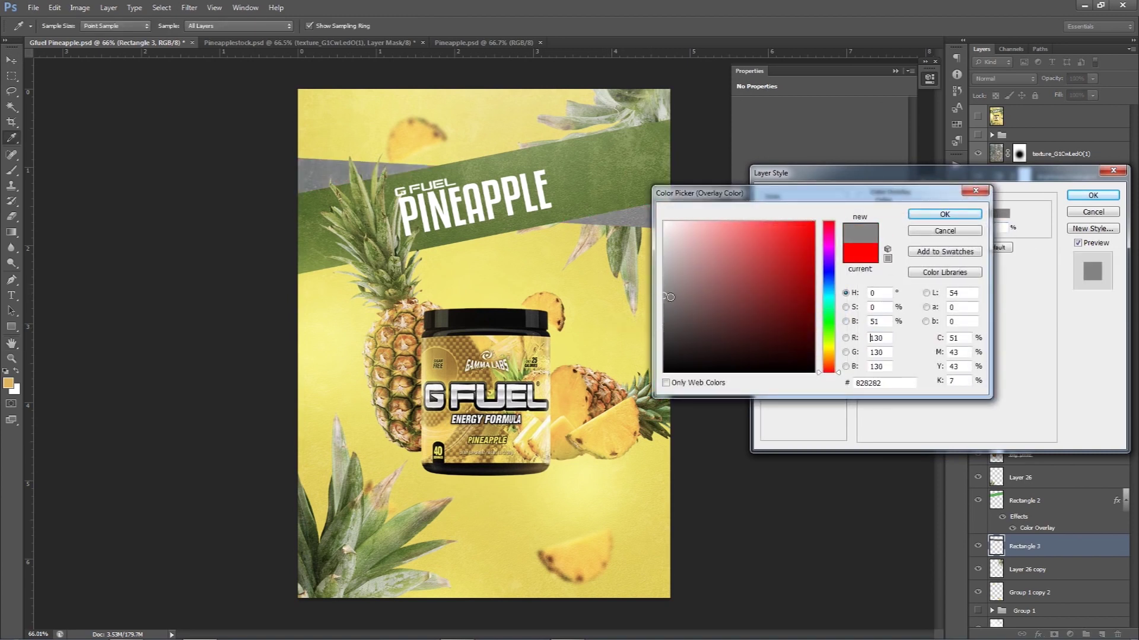
click(944, 214)
click(1093, 195)
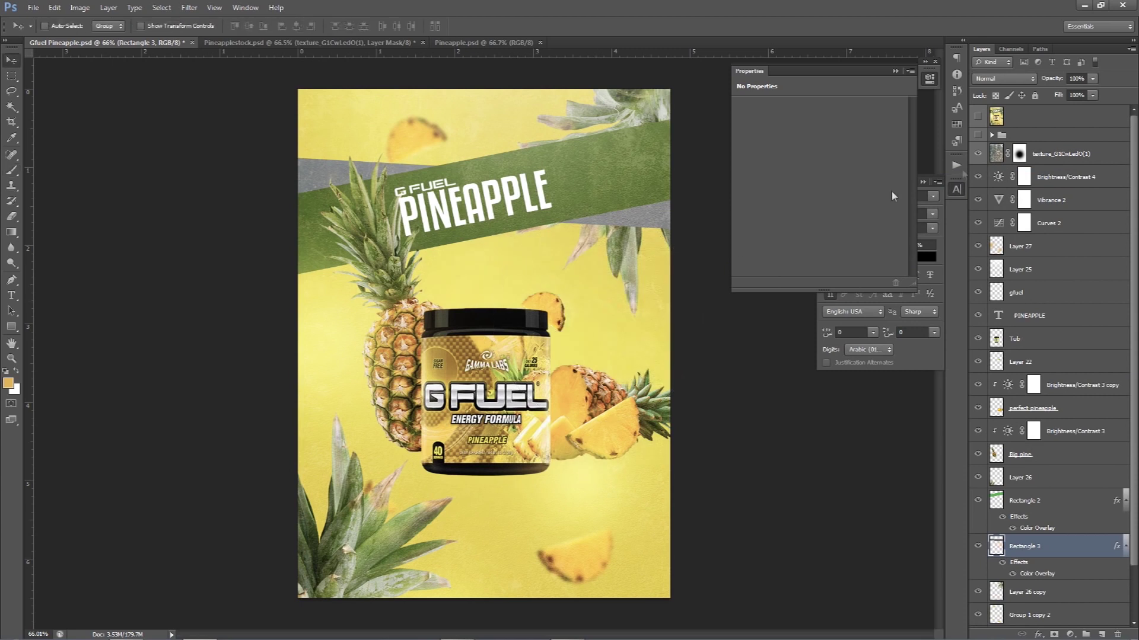
click(977, 136)
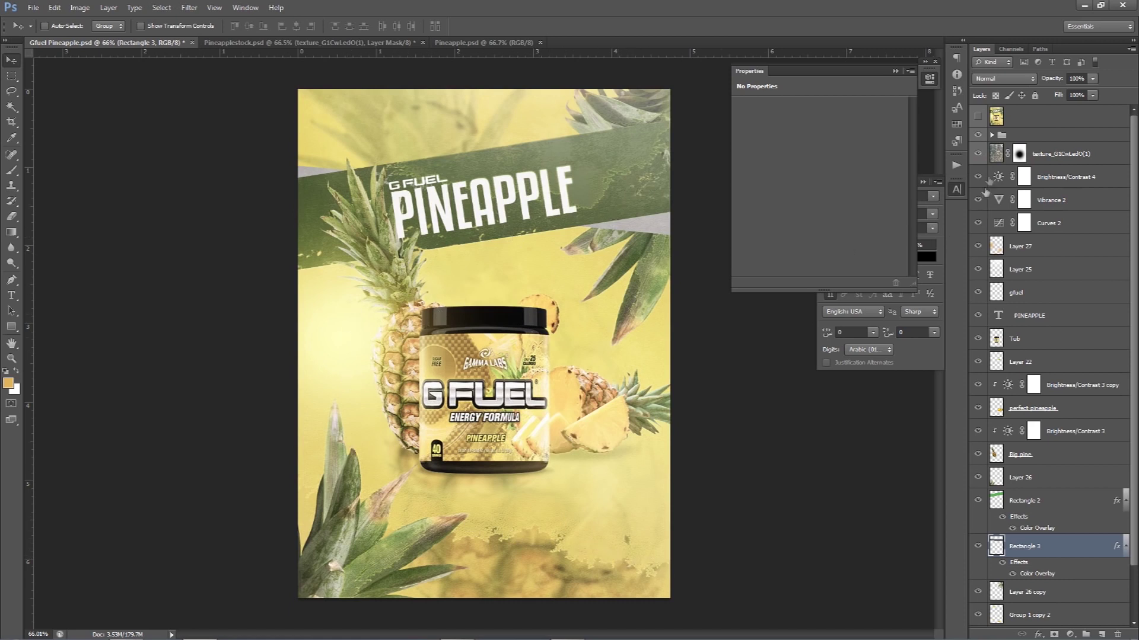
click(977, 136)
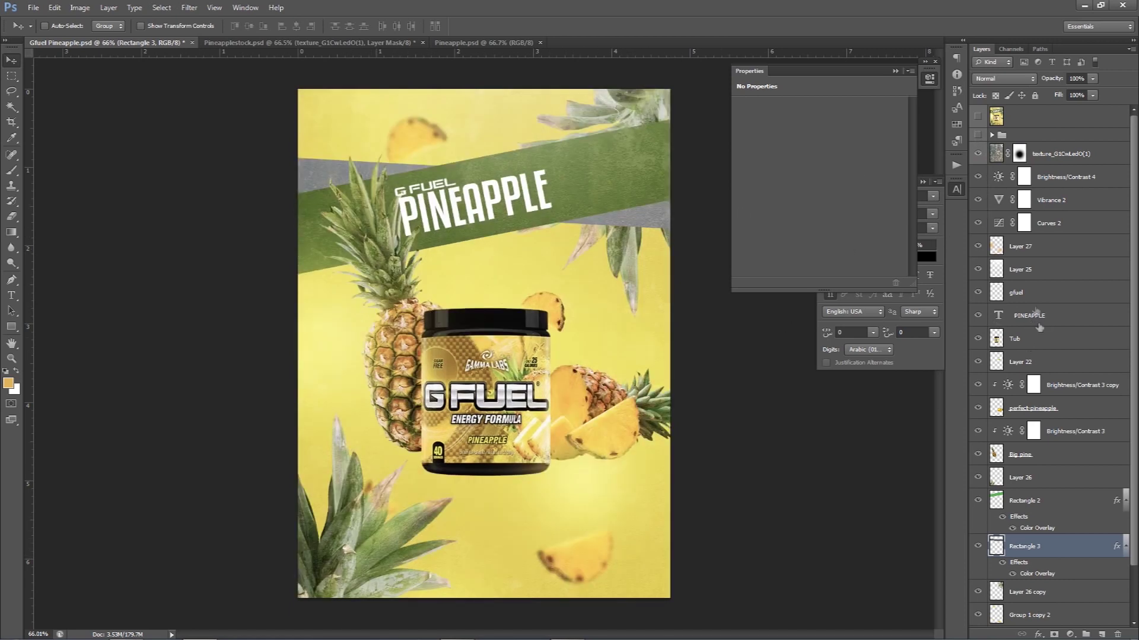
Step: Create a new layer above Layer 27 with warm orange paint in Linear Dodge (Add) mode
click(1012, 230)
click(990, 248)
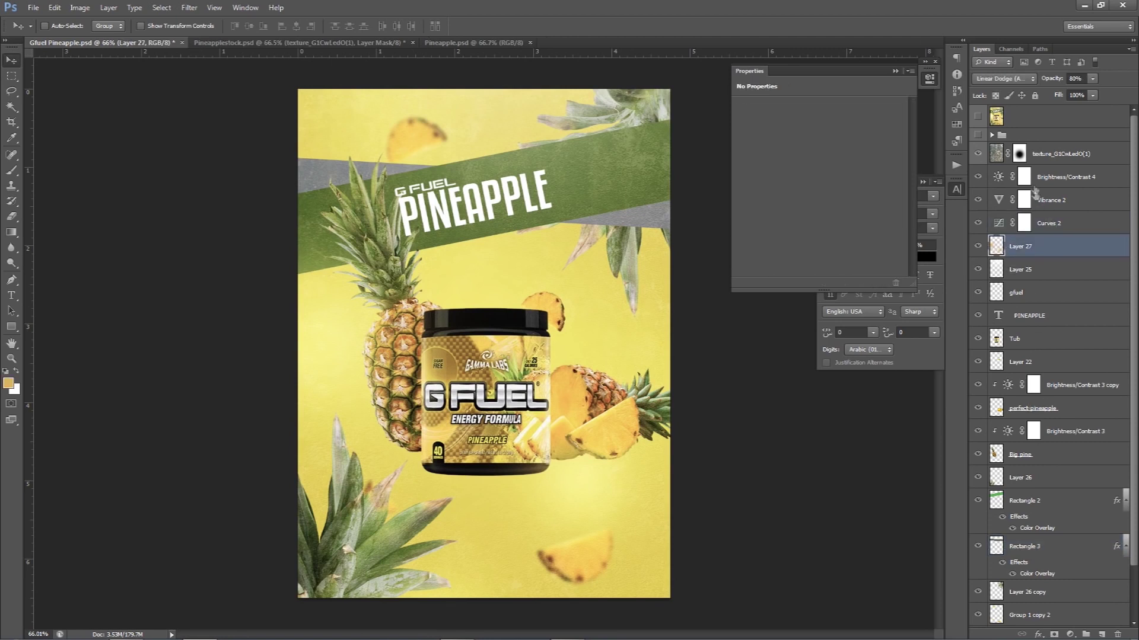
click(1102, 634)
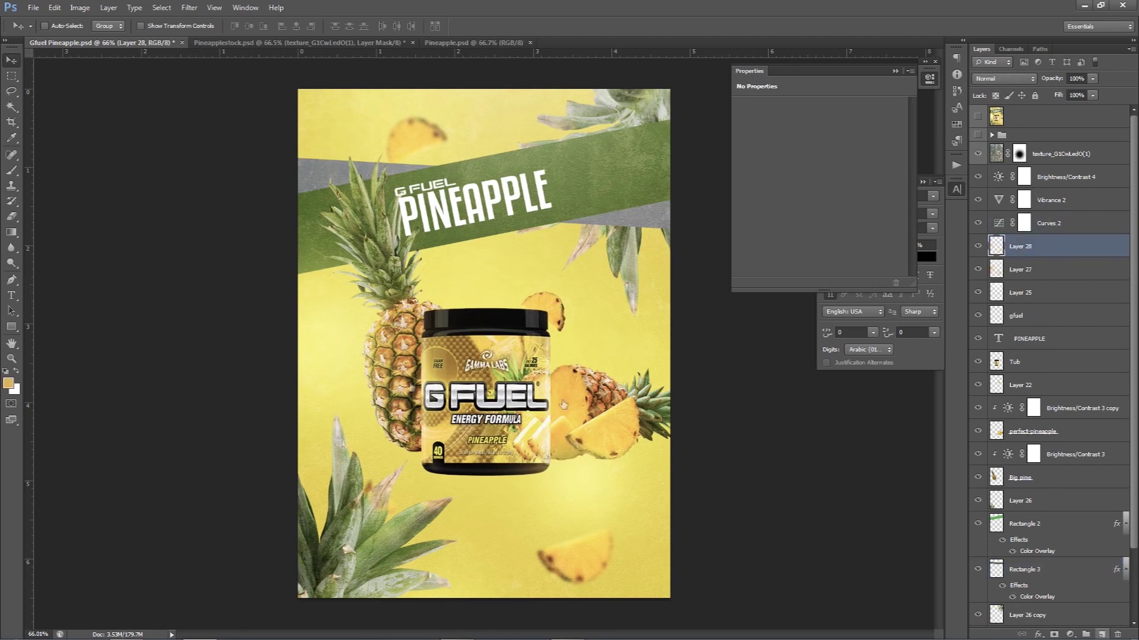
key(b)
click(8, 383)
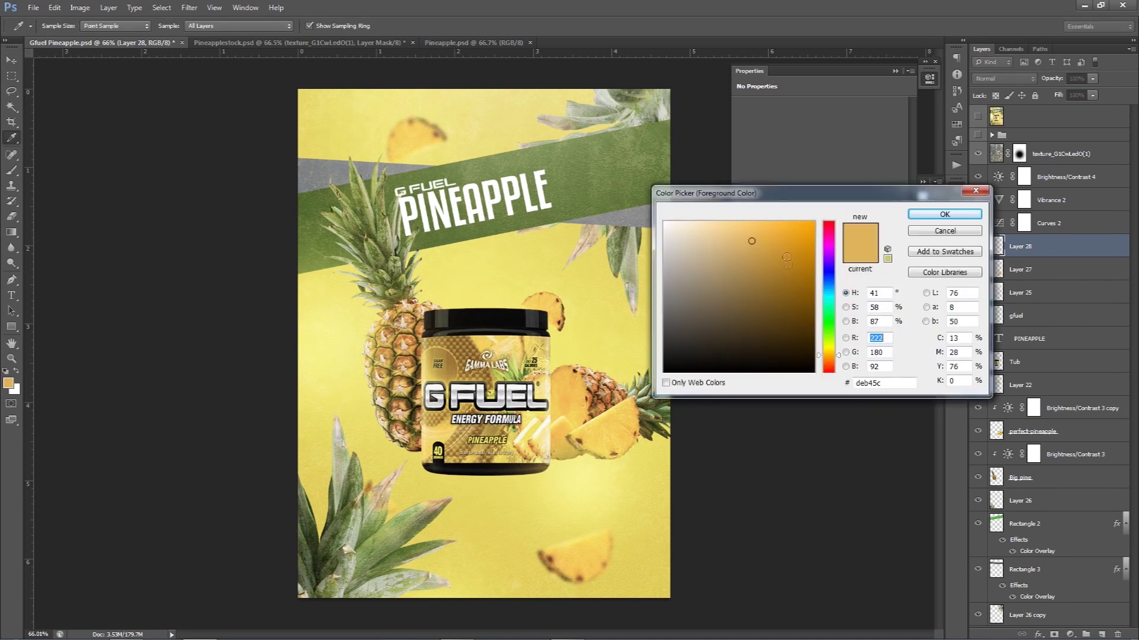
click(939, 215)
click(1003, 78)
click(998, 205)
click(1004, 79)
click(998, 214)
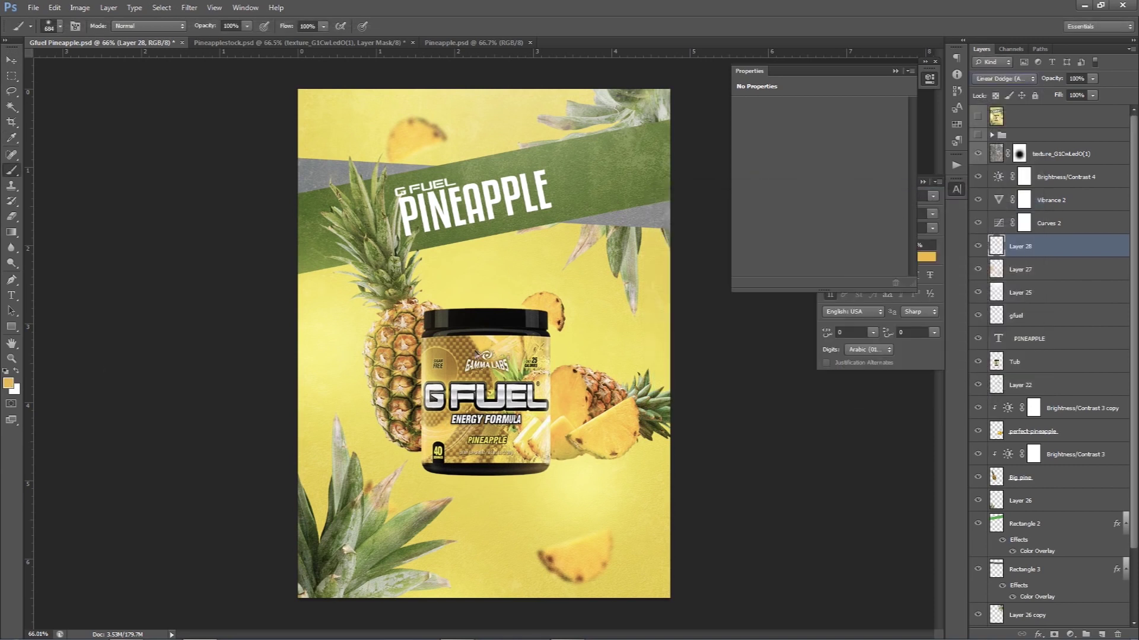
Step: Paint a soft glow near the left pineapple and lower the layer to 61% opacity
drag(379, 279, 407, 369)
key(ctrl+z)
key(ctrl+z)
key(ctrl+z)
key(ctrl+z)
key(ctrl+z)
click(278, 291)
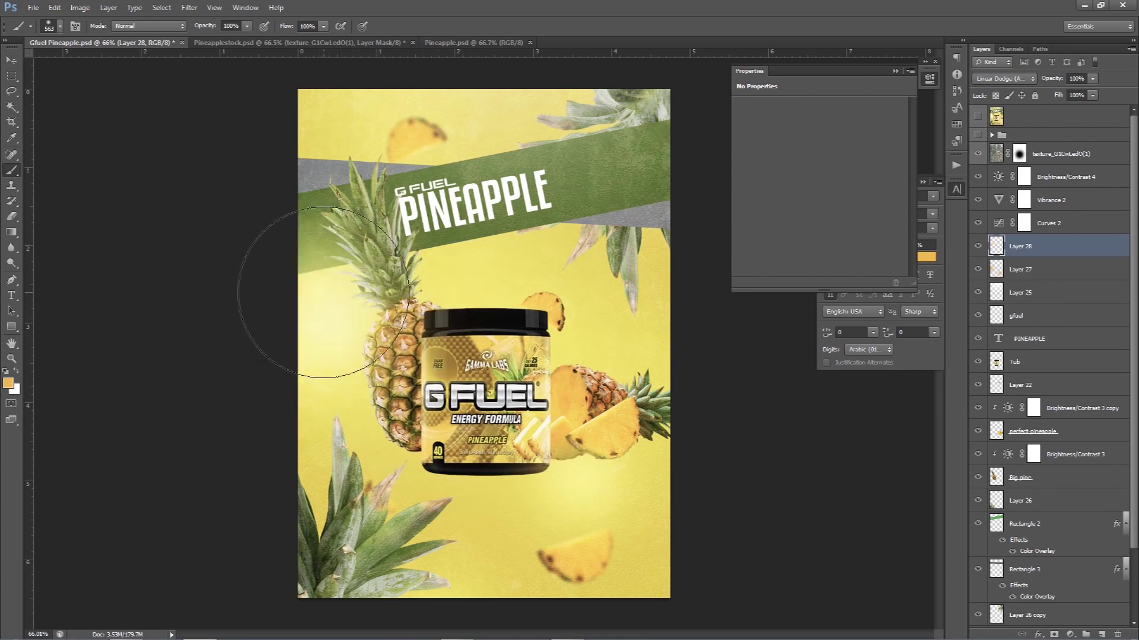
click(1092, 79)
drag(1092, 92, 1069, 92)
click(978, 246)
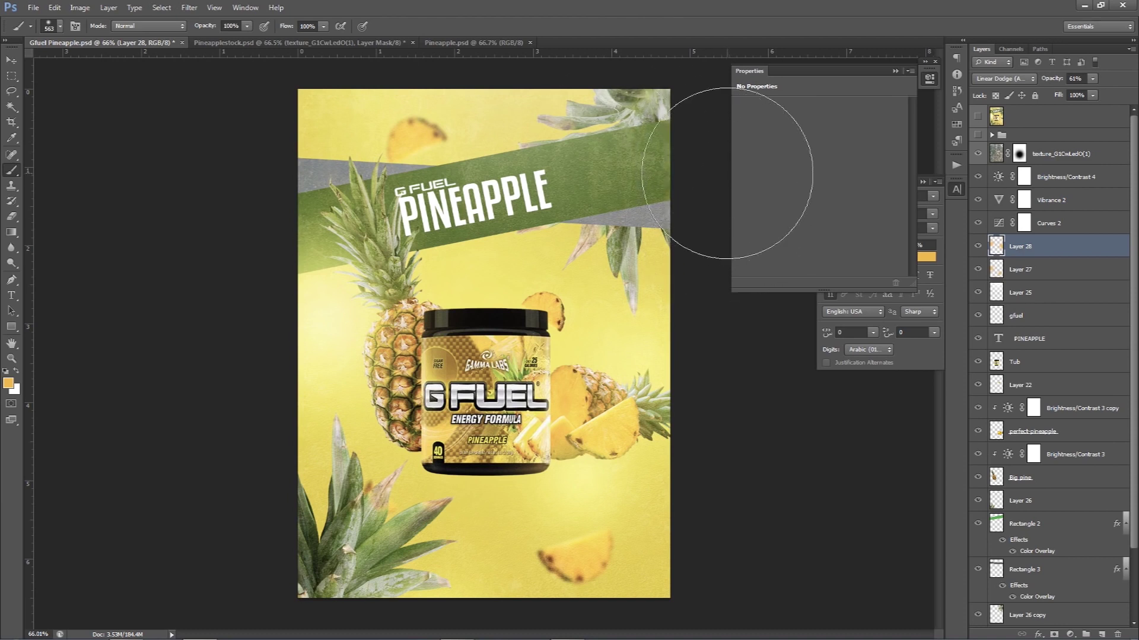
key(v)
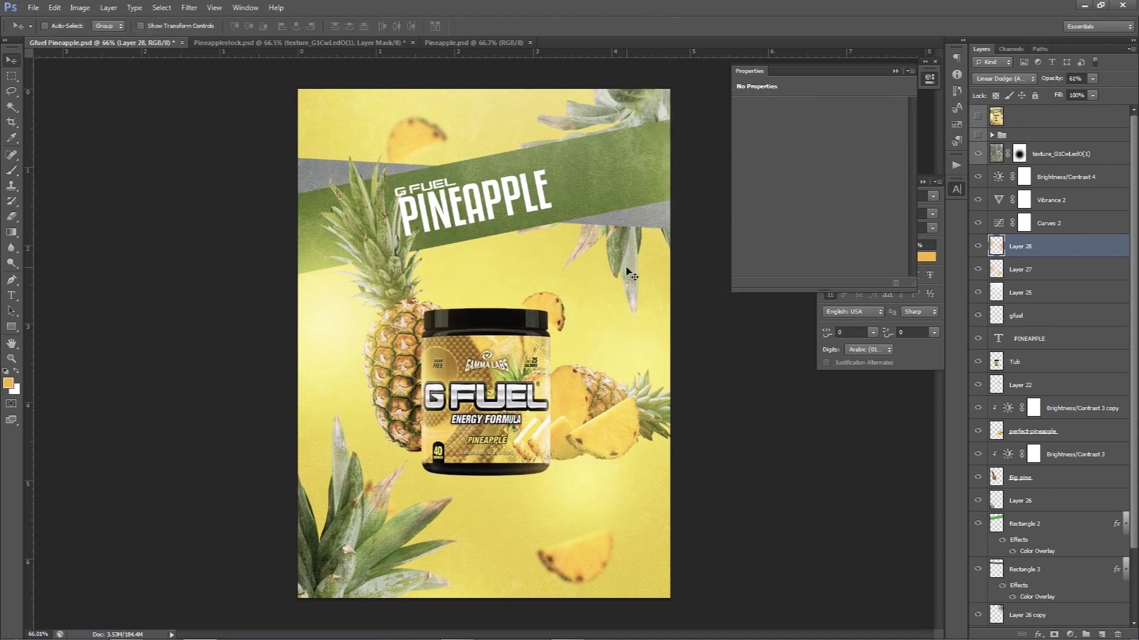
Step: Add Layer 29 as a Linear Dodge (Add) glow layer at 69% opacity
click(1102, 634)
key(b)
click(1002, 78)
click(998, 205)
click(1092, 78)
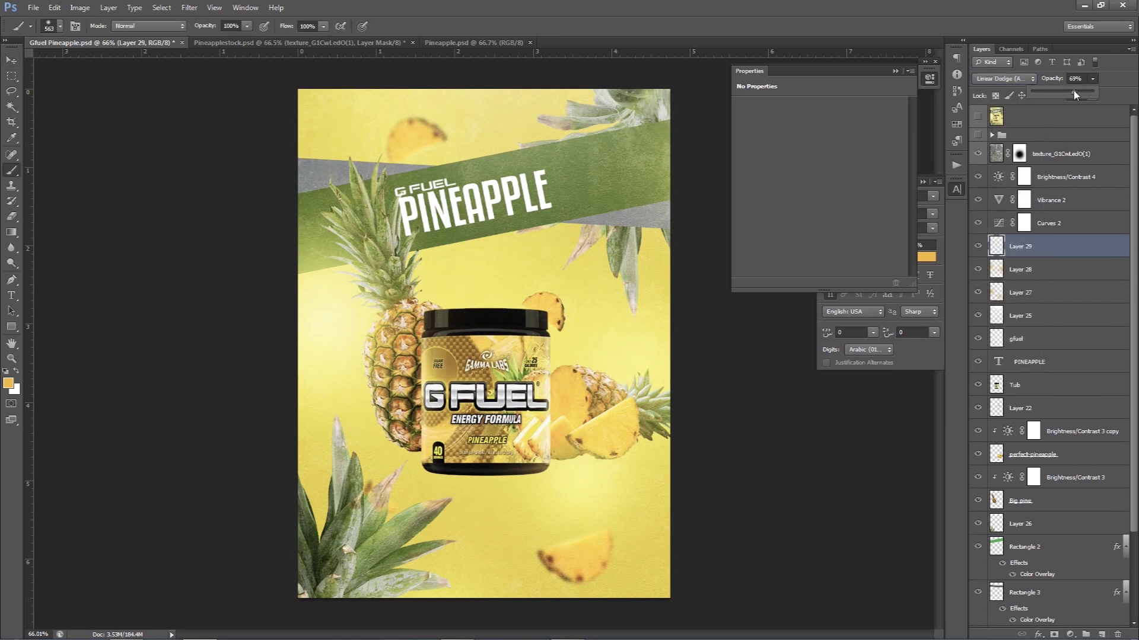
drag(503, 273, 585, 283)
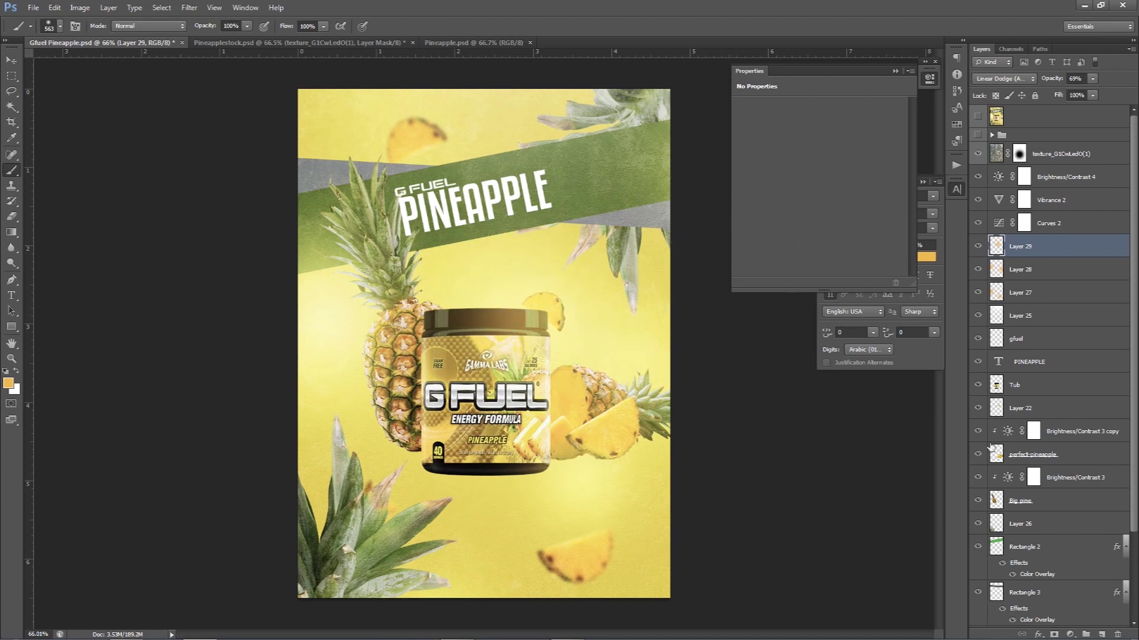
click(978, 247)
key(v)
click(1038, 361)
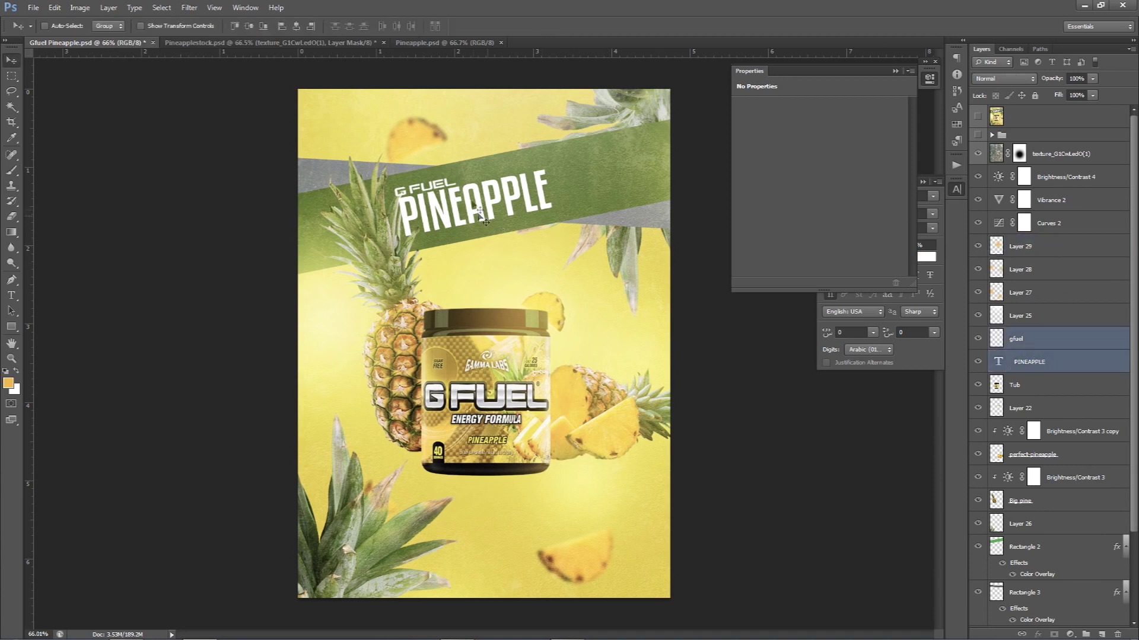
Step: Rotate the PINEAPPLE and gfuel title by -0.59° and show the top texture layer
key(ctrl+t)
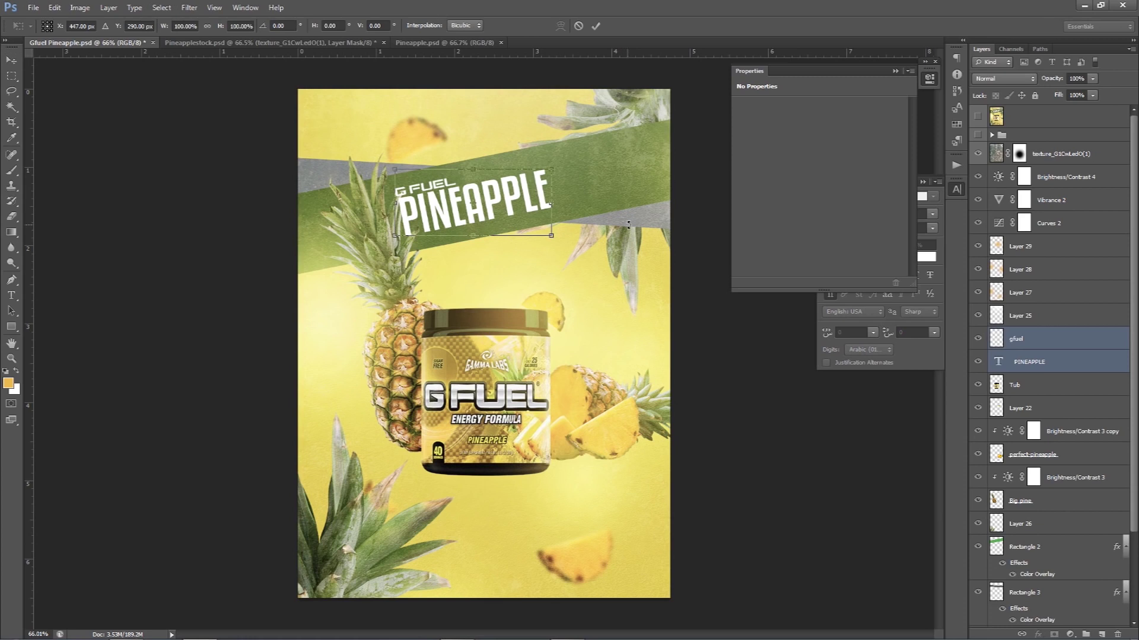
drag(628, 224, 635, 223)
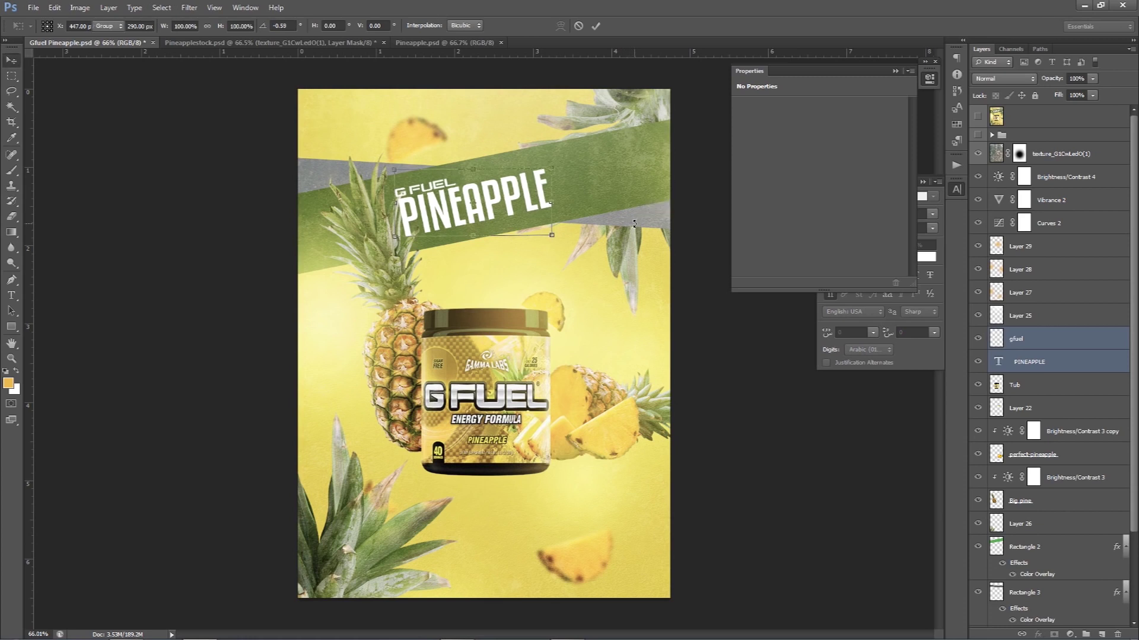
key(Return)
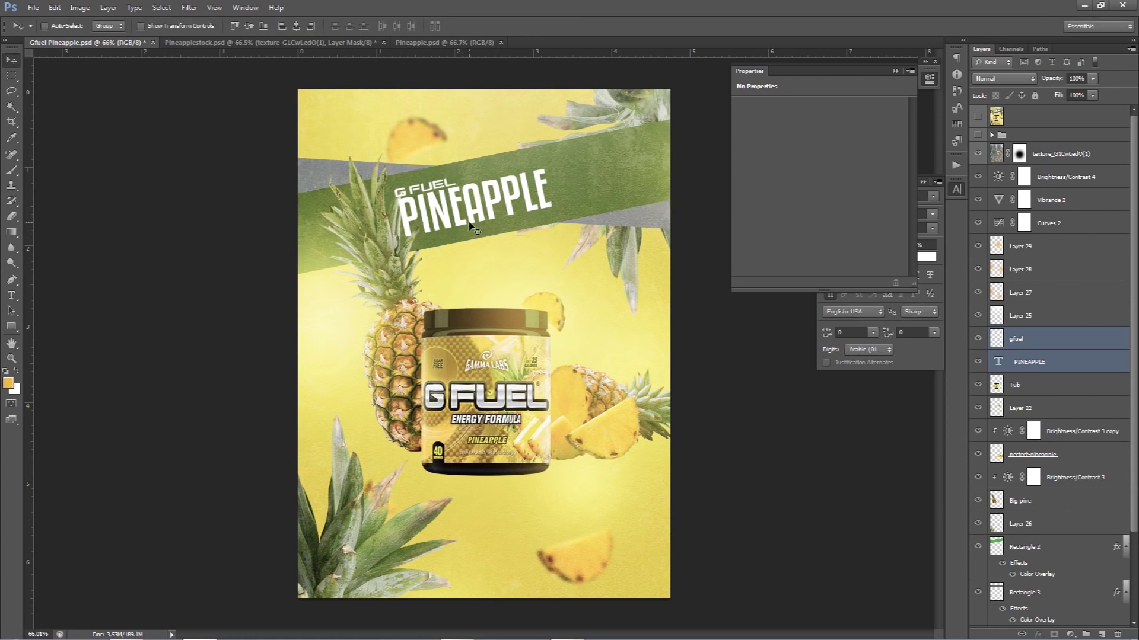
drag(470, 224, 473, 229)
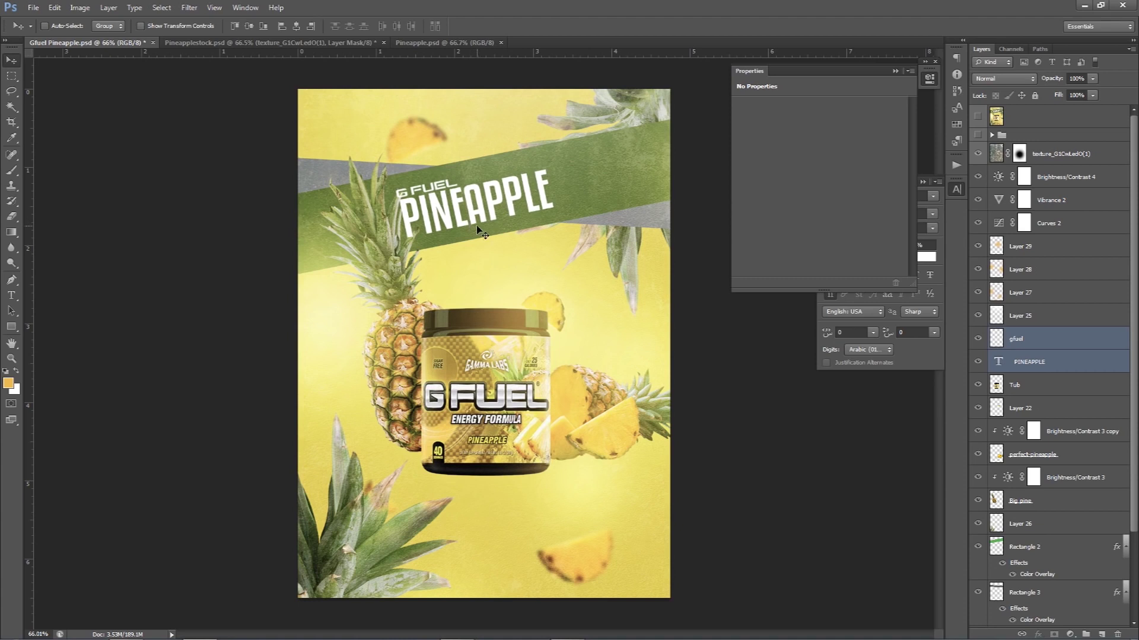
drag(477, 227, 529, 232)
key(ctrl+z)
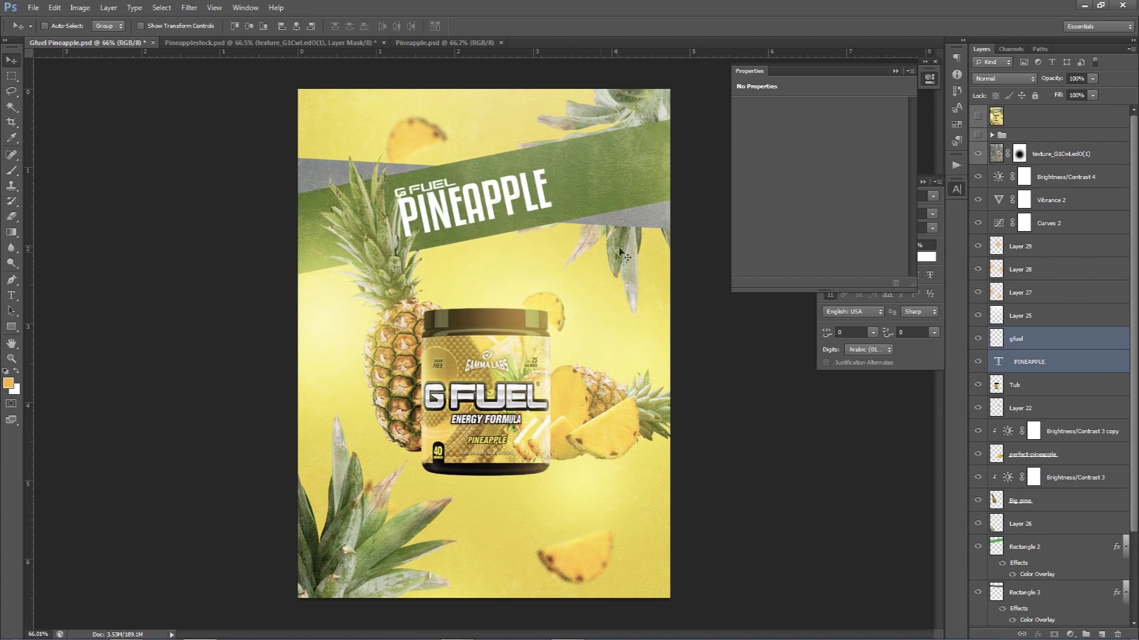
click(1059, 155)
click(977, 117)
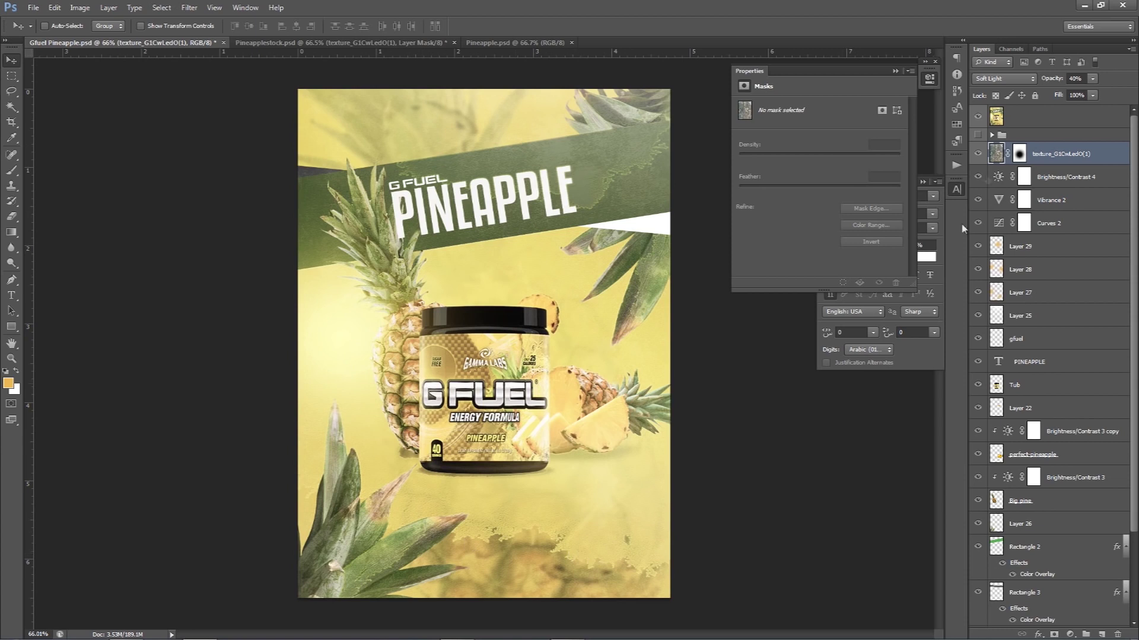
Step: Hide the alternate top layer and select every layer from texture_G1CwLedO(1) down to the yellow base
click(978, 120)
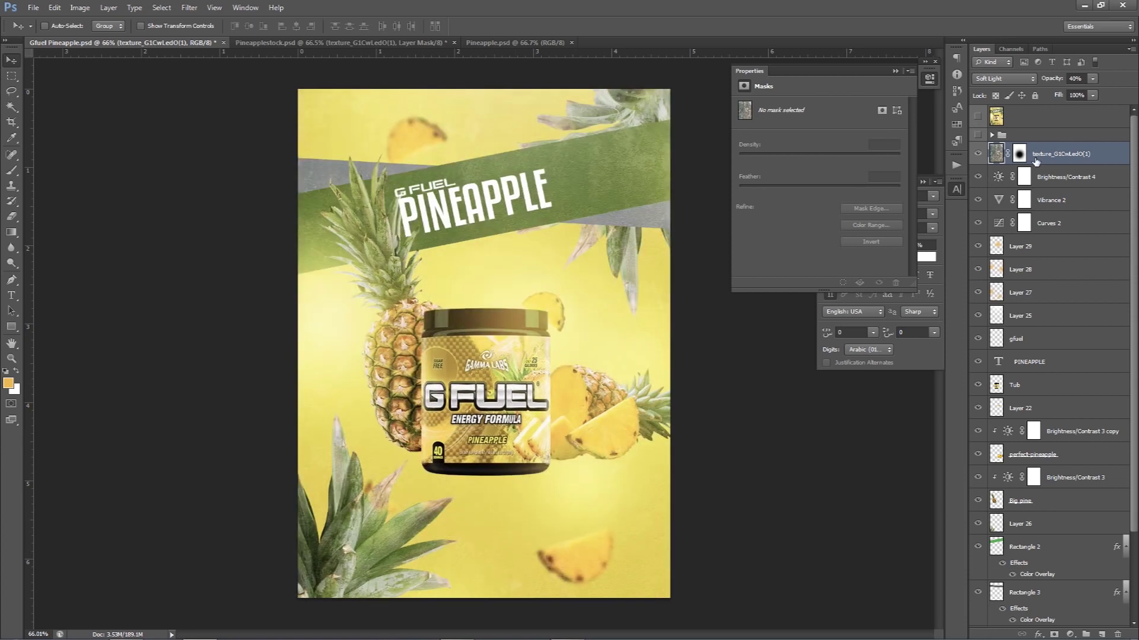
scroll(1059, 417, down, 5)
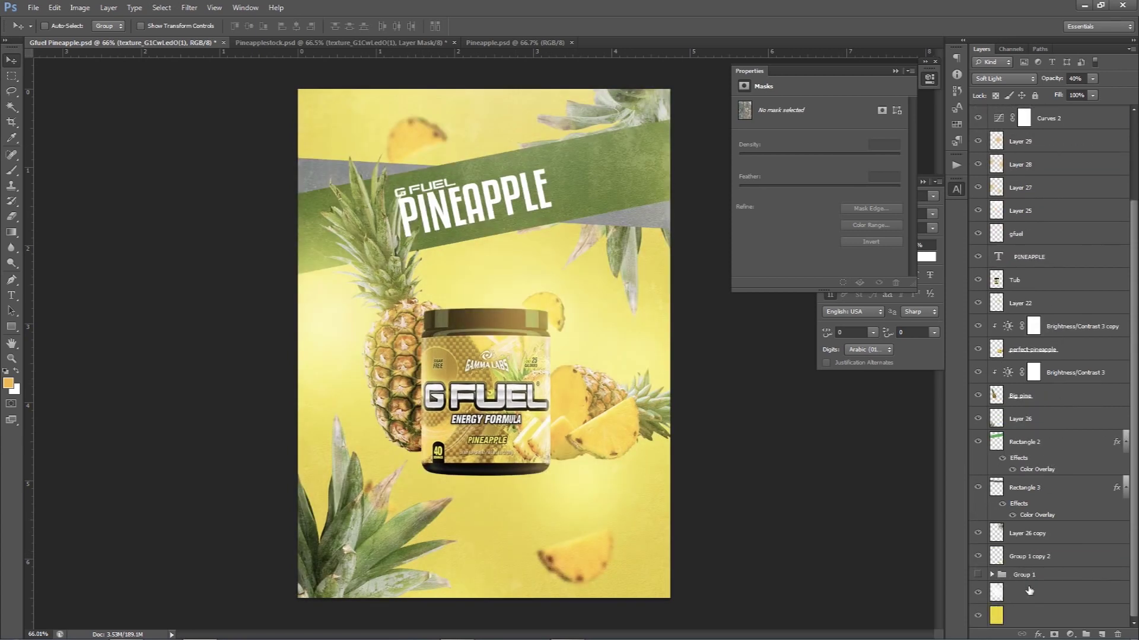
shift+click(1027, 612)
scroll(1059, 446, up, 5)
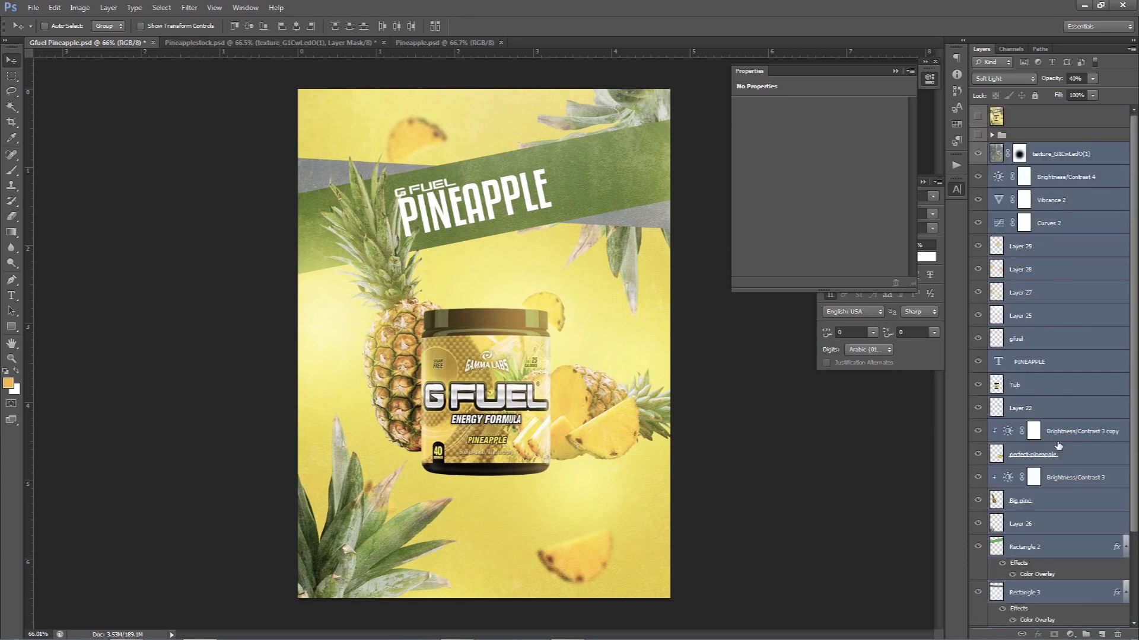
click(1044, 154)
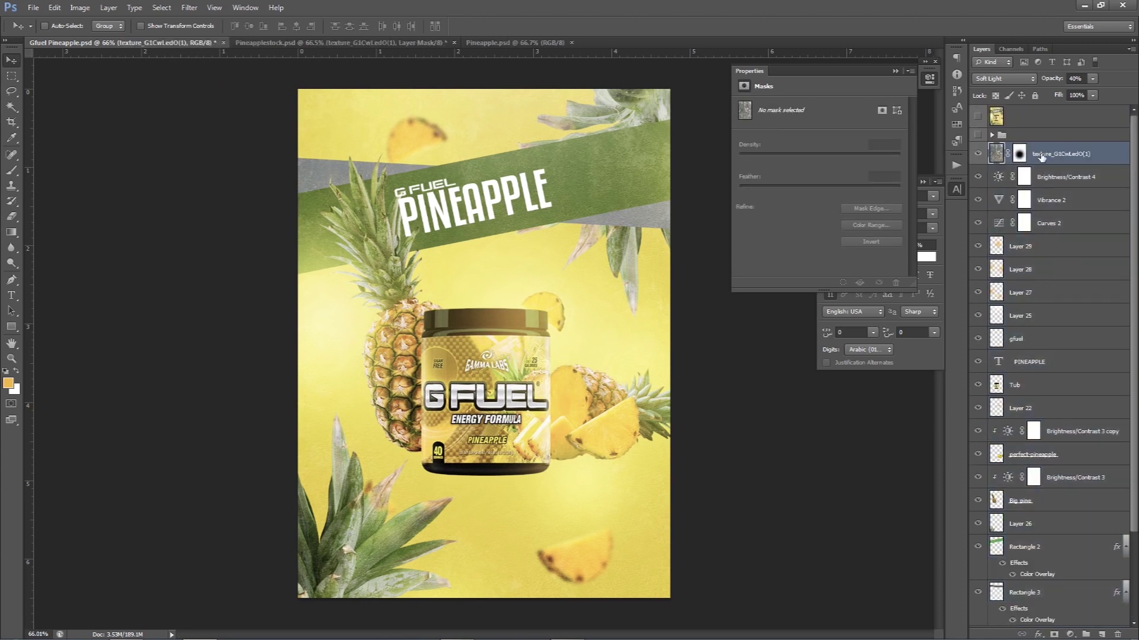
scroll(1049, 238, down, 5)
shift+click(1053, 618)
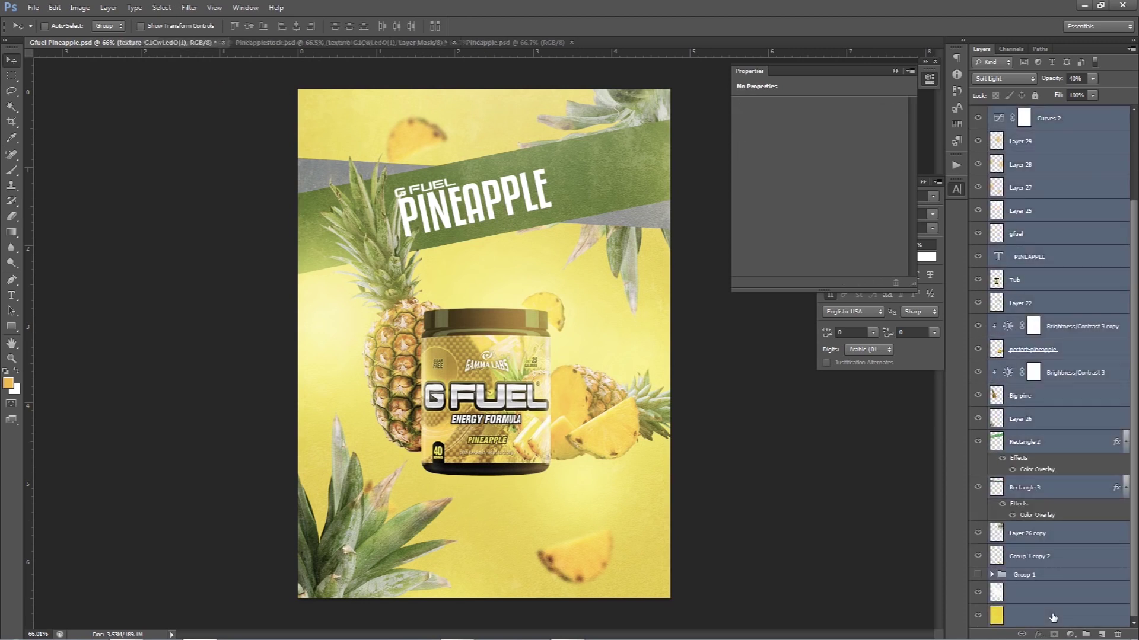
Step: Duplicate and merge the selected layers into one aligned copy, texture_G1CwLedO(1) copy
key(ctrl+j)
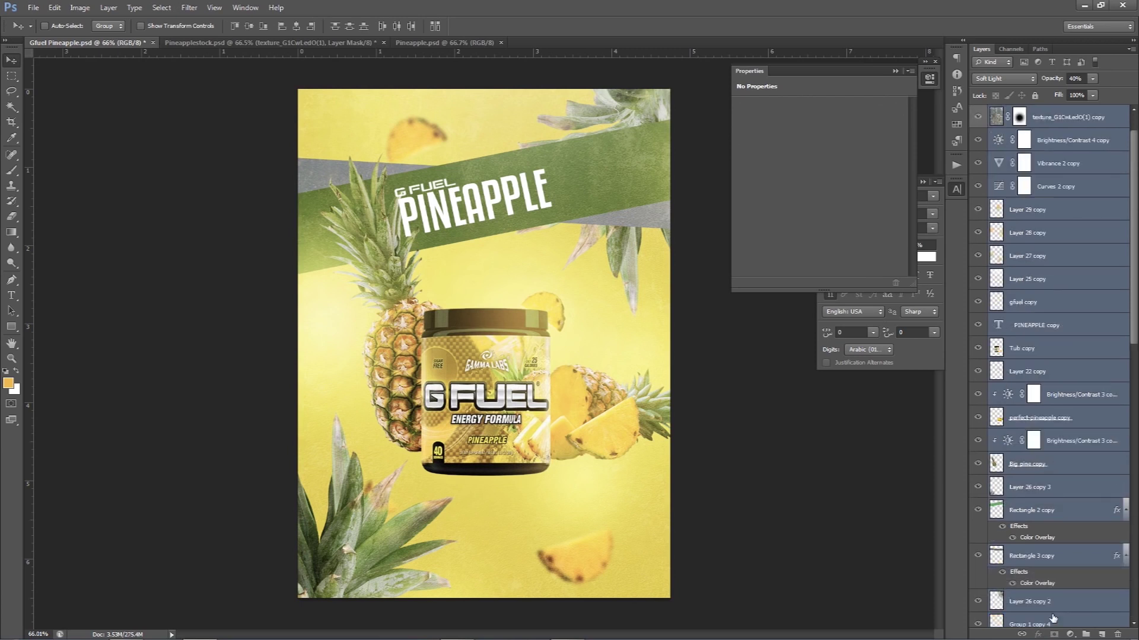
key(ctrl+e)
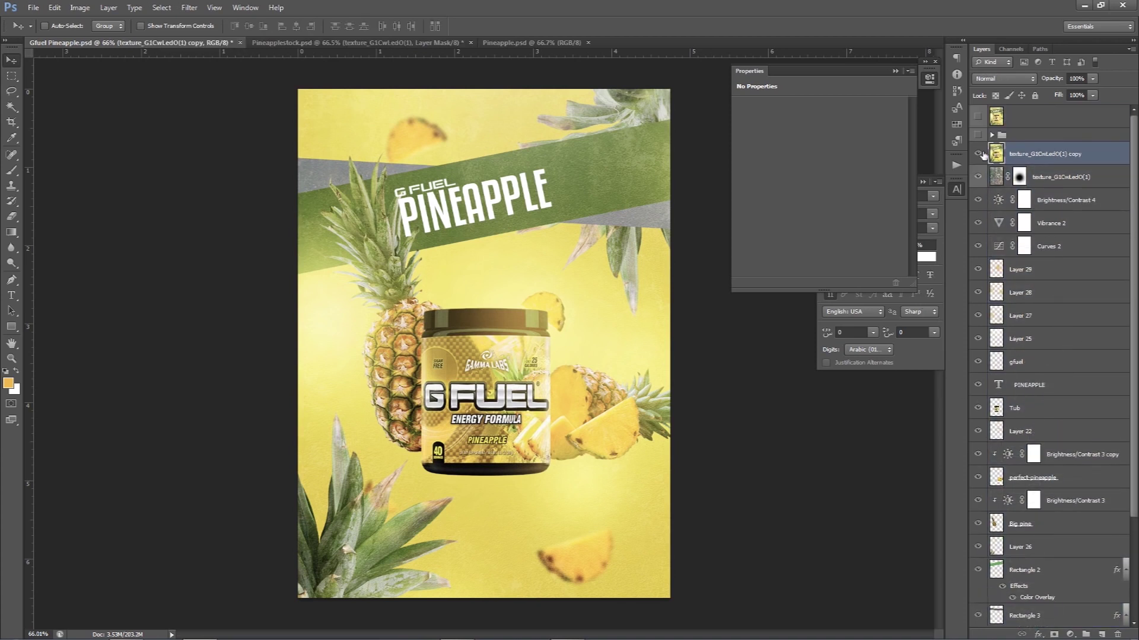
mouse_move(391, 136)
mouse_down()
mouse_move(436, 342)
mouse_move(476, 303)
mouse_up()
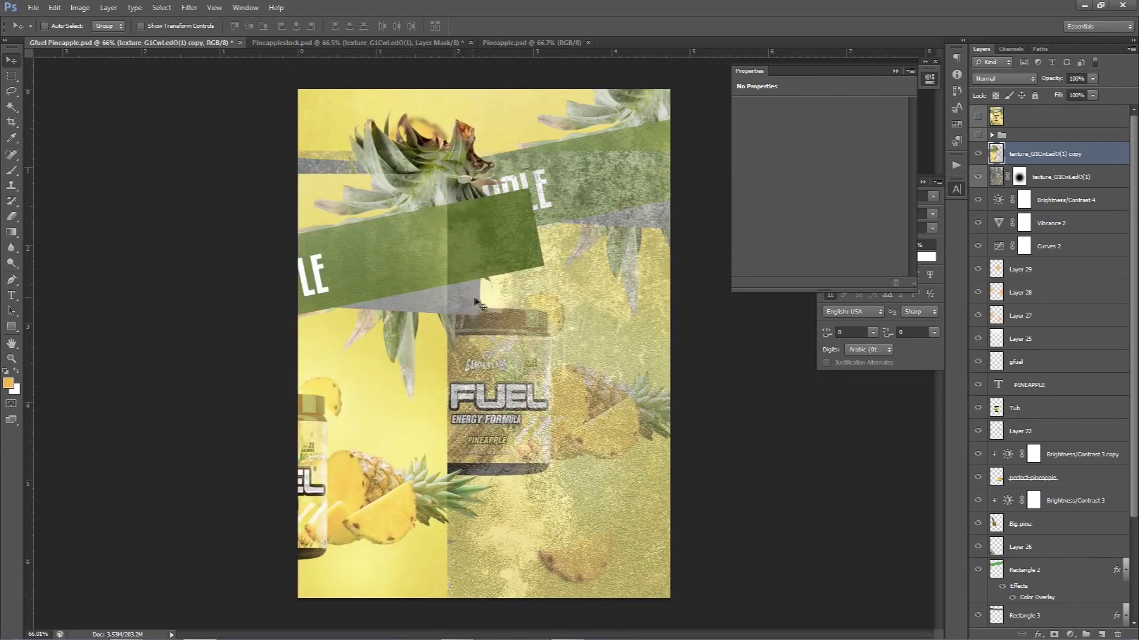
key(ctrl+z)
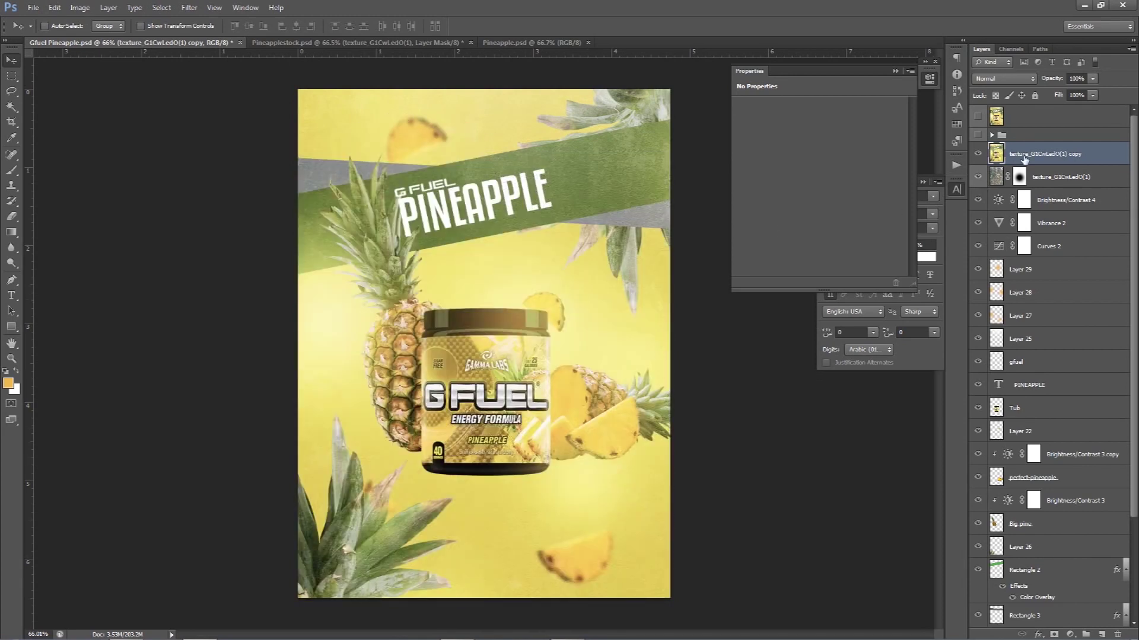
Step: Select the green banner with the Magic Wand, settling on tolerance 25 after trying 60
key(w)
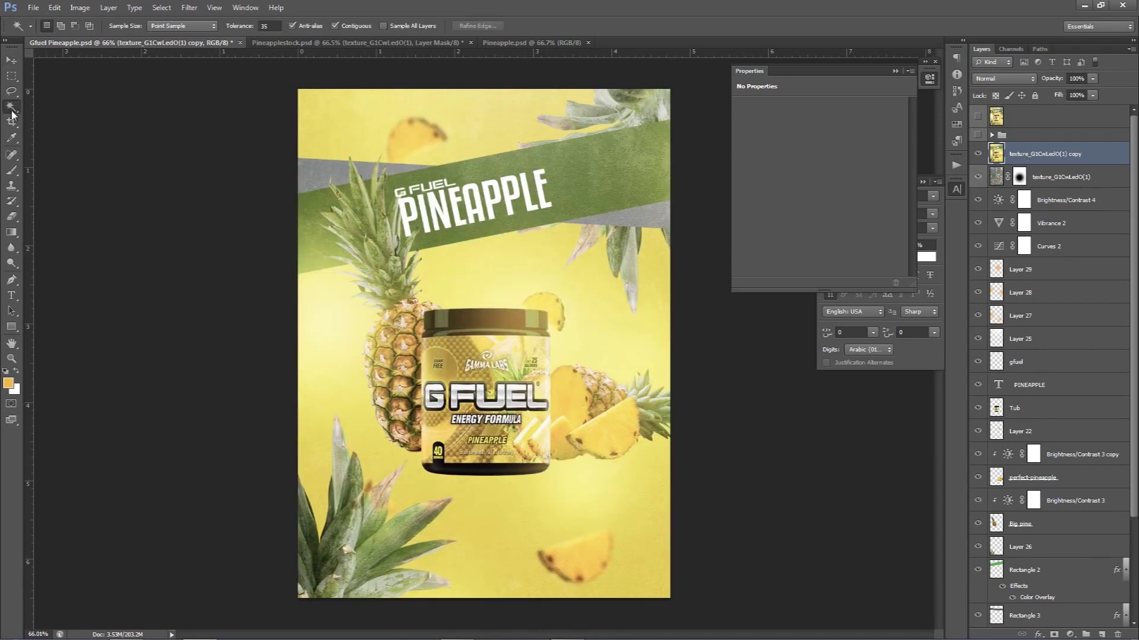
right_click(12, 110)
click(79, 116)
click(533, 151)
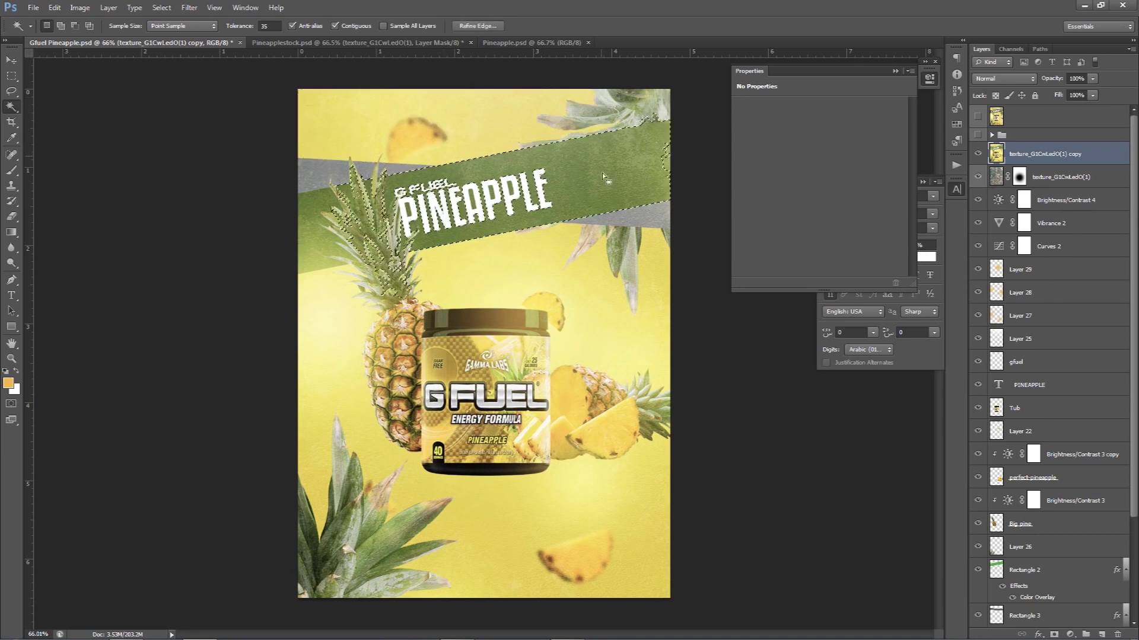
click(270, 26)
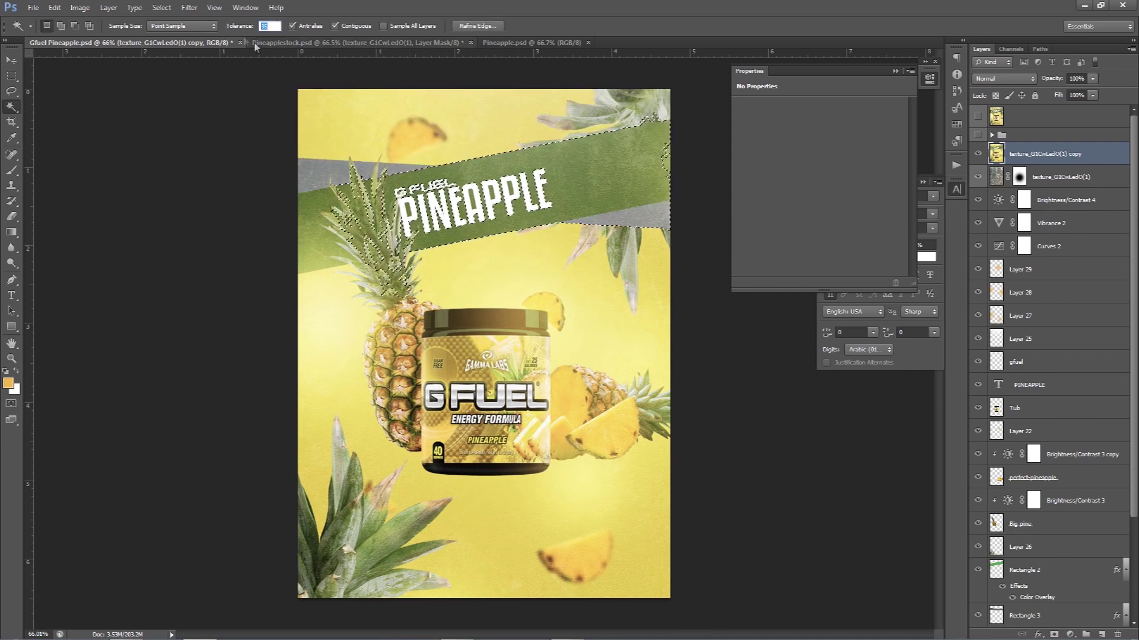
text(60)
key(Return)
key(ctrl+d)
click(585, 176)
click(268, 25)
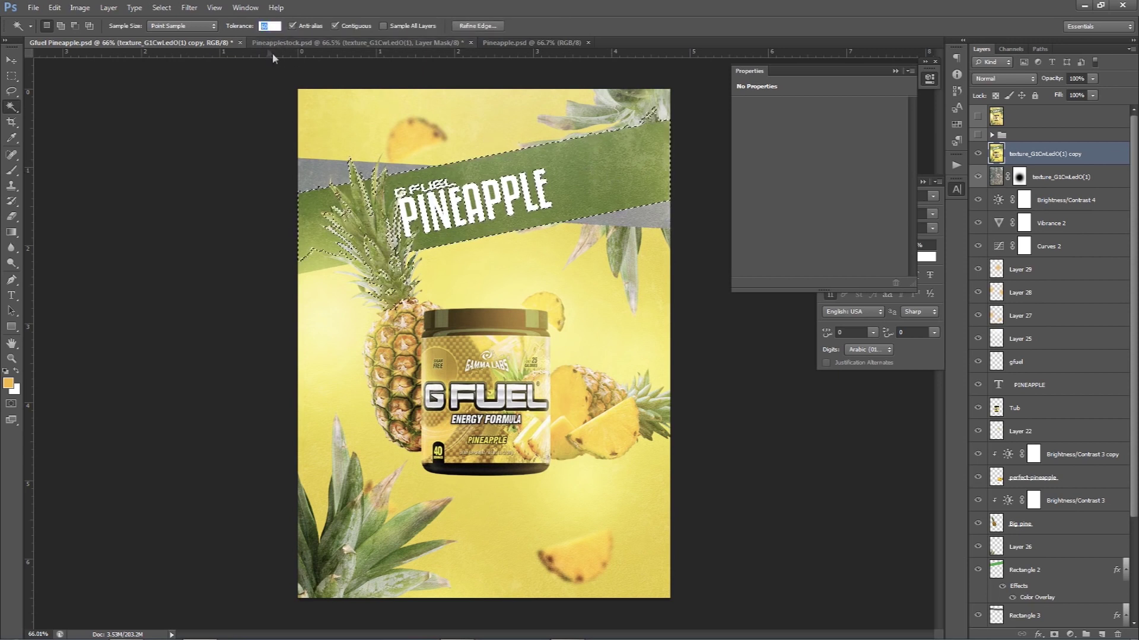
text(25)
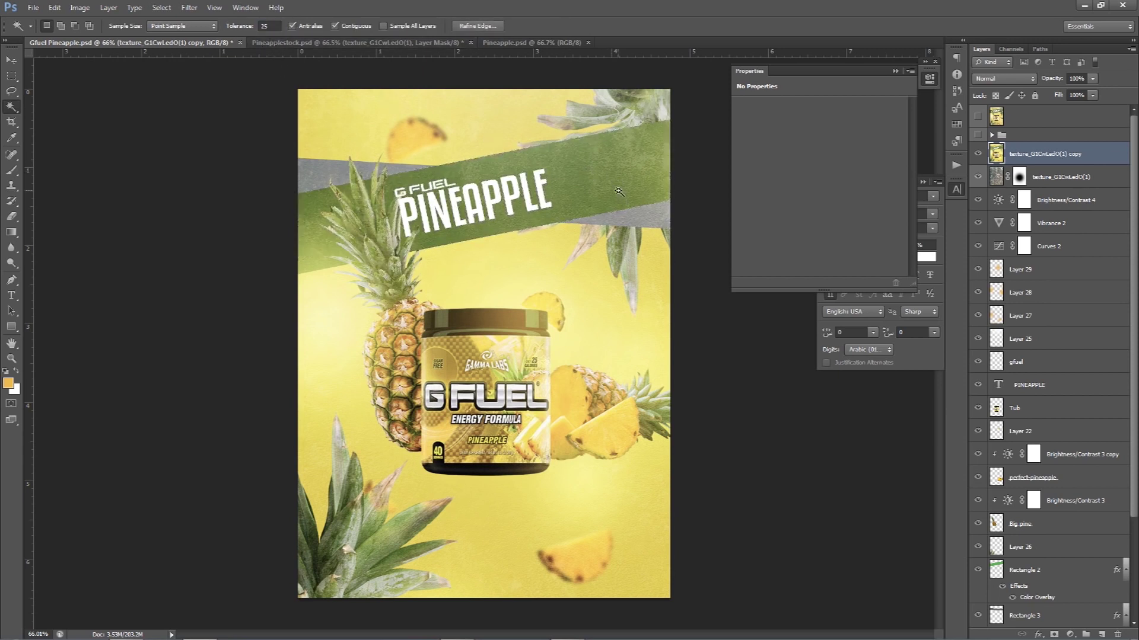
click(612, 176)
Step: Add the top background, pineapple leaves, body, cut slices and lower specks to the selection
shift+click(451, 119)
shift+click(374, 267)
shift+click(395, 377)
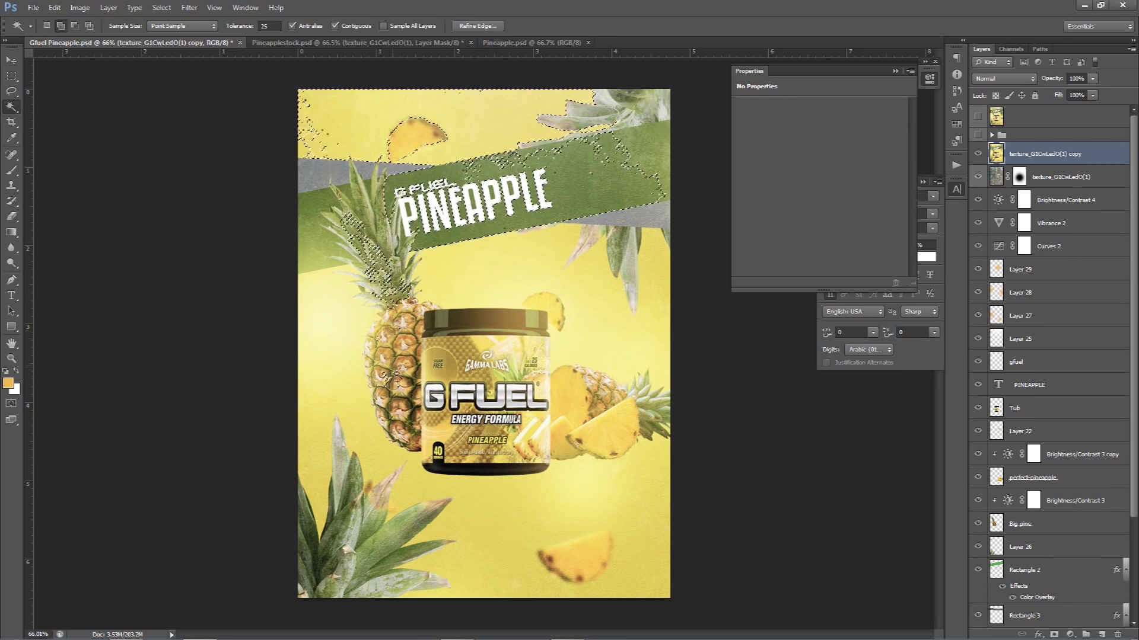
shift+click(598, 453)
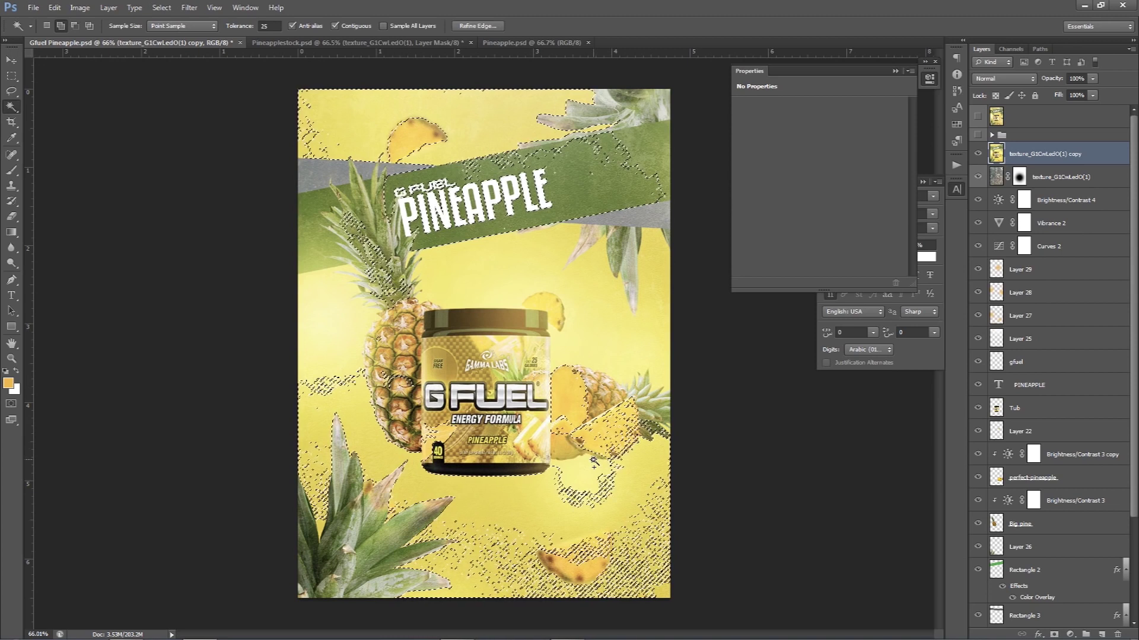
key(ctrl+z)
click(637, 458)
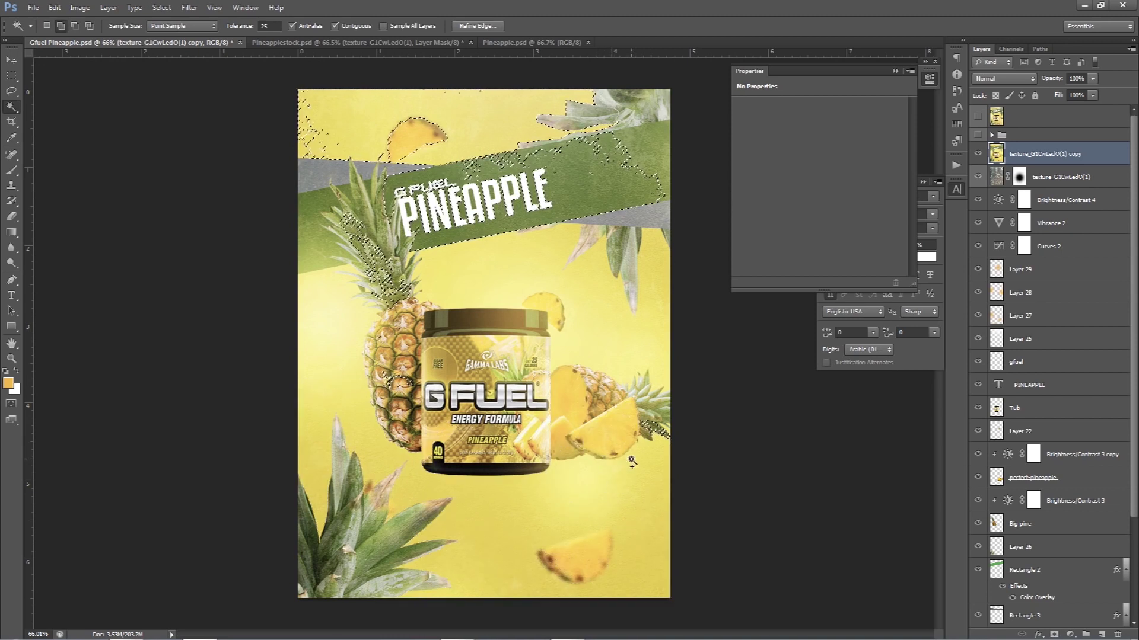
click(612, 424)
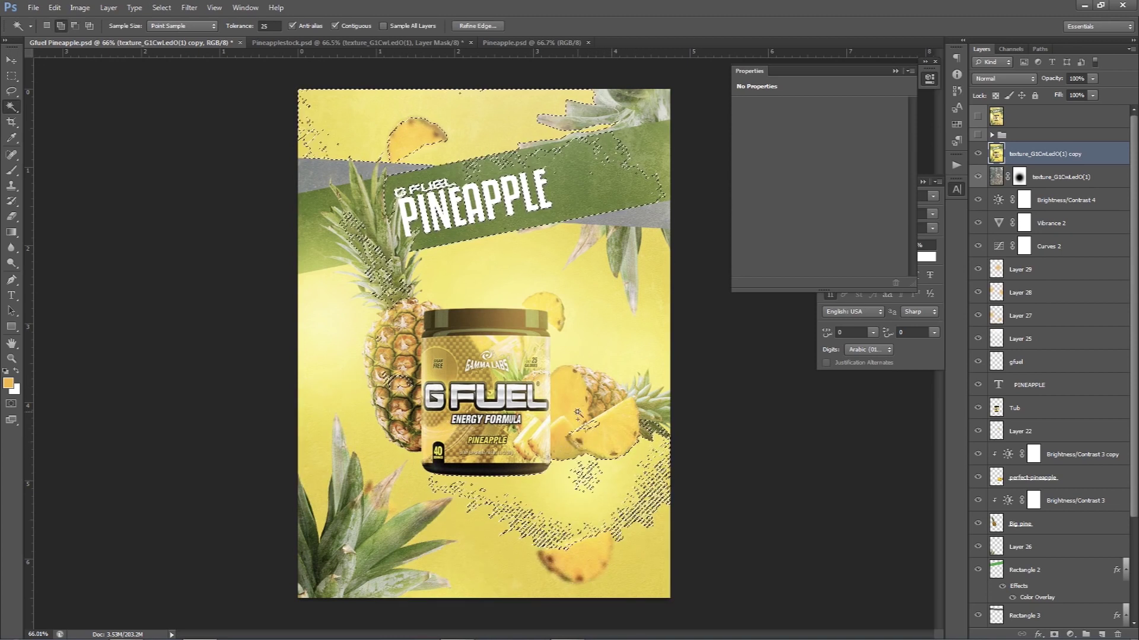
click(380, 572)
click(335, 557)
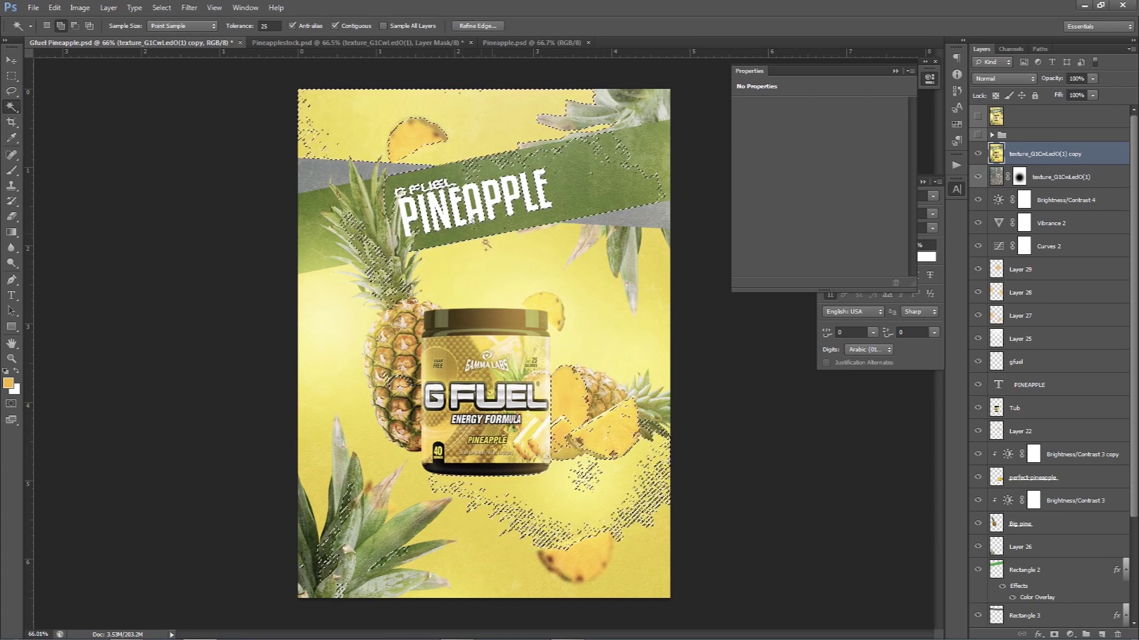
click(491, 144)
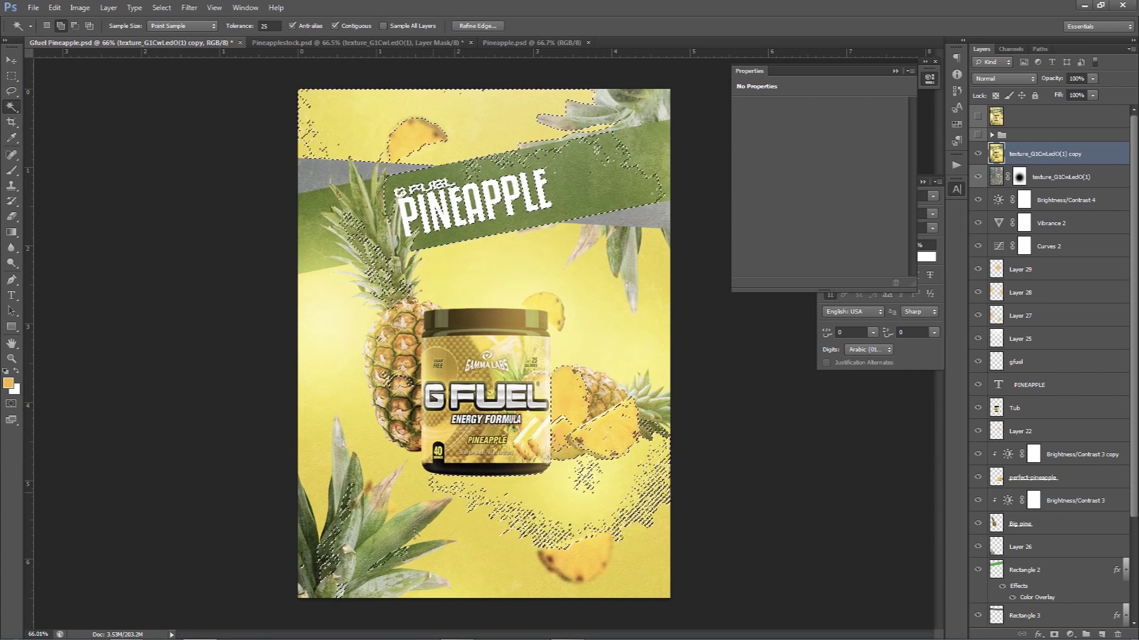
click(405, 584)
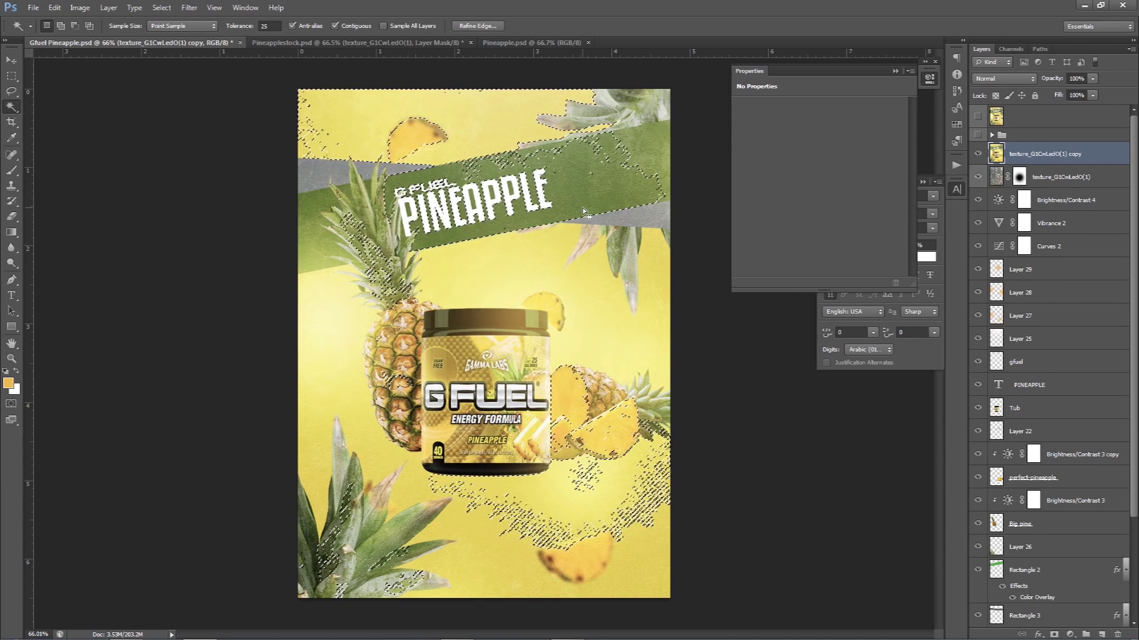
Step: Switch to the Rectangular Marquee and bring up the selection's context menu
key(m)
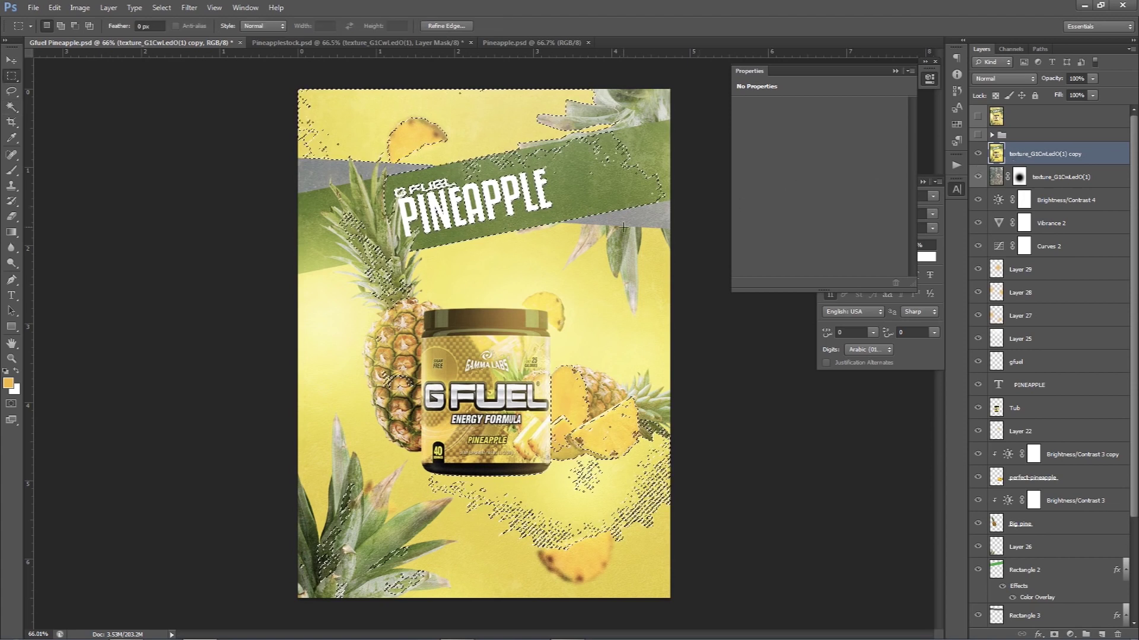
right_click(11, 75)
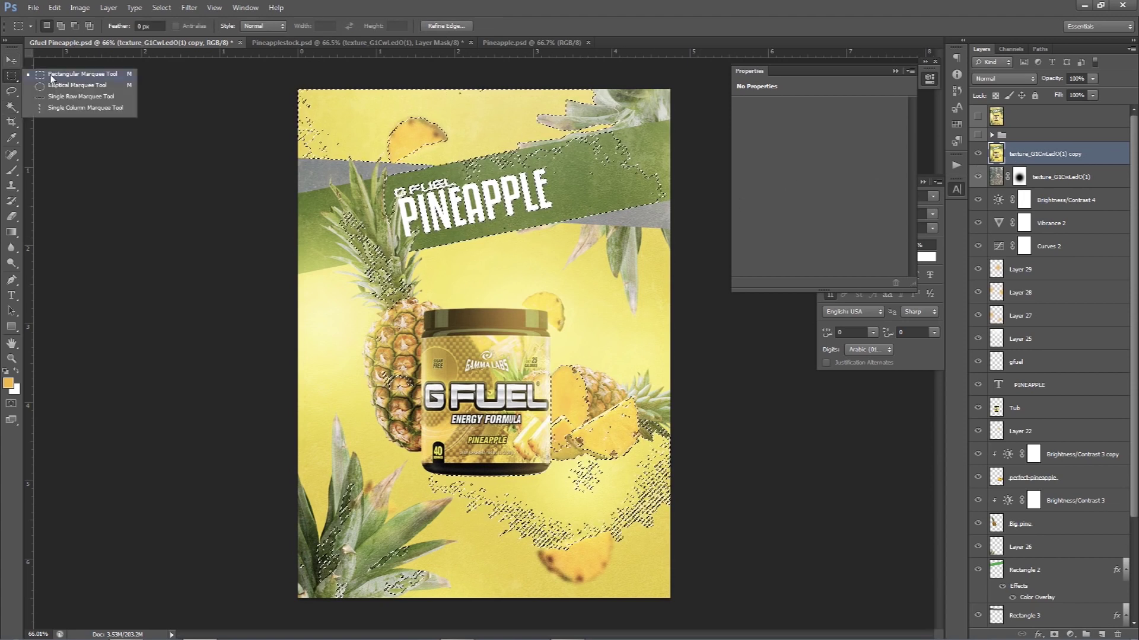
click(65, 79)
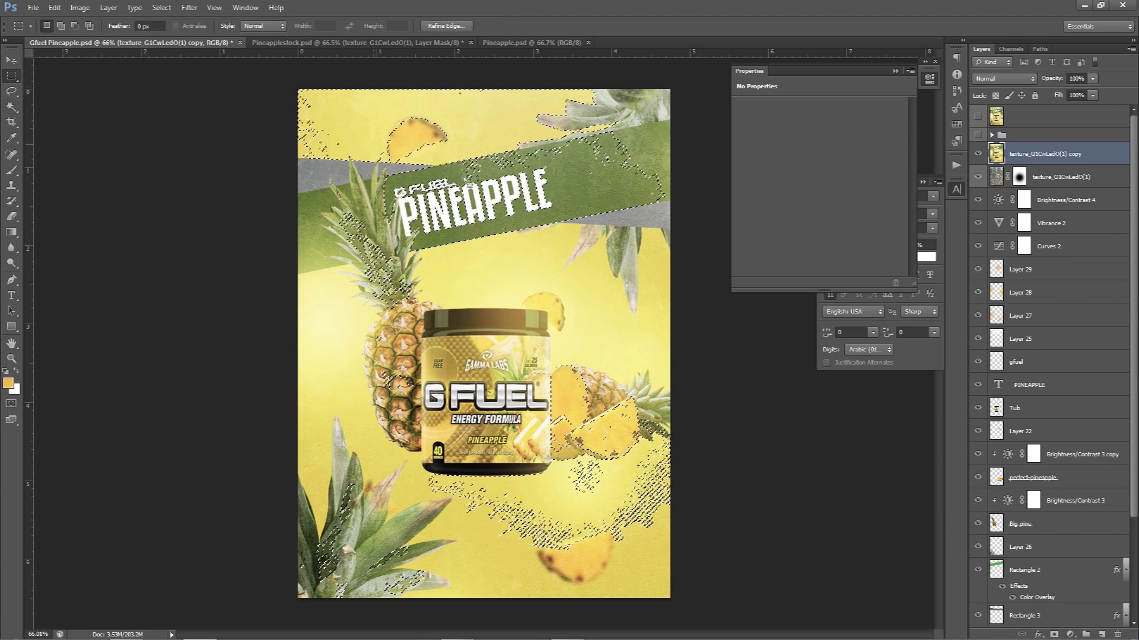
right_click(466, 178)
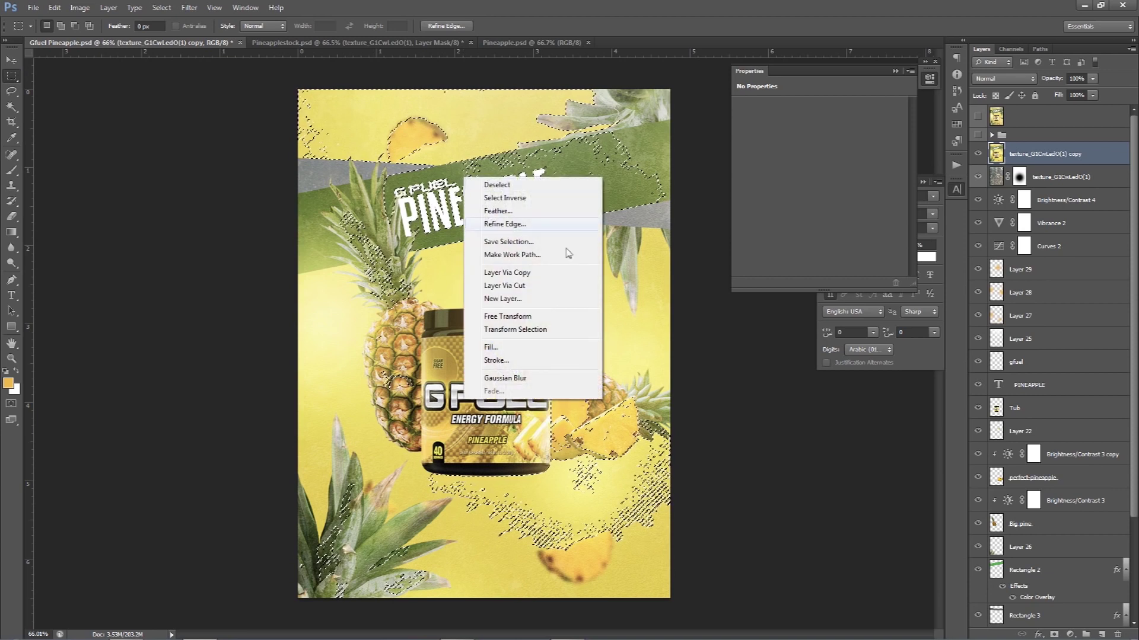
Step: Cut the selected specks onto Layer 30 with Layer Via Cut and nudge them down-right
click(504, 286)
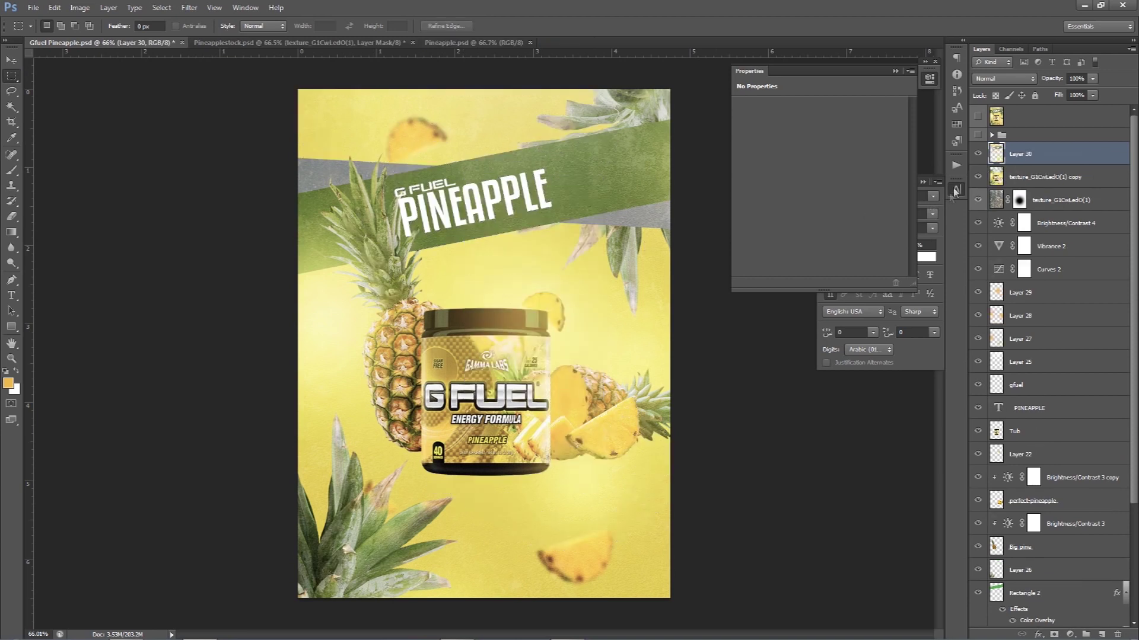
click(979, 154)
key(v)
mouse_move(512, 201)
mouse_down()
mouse_move(639, 307)
mouse_move(560, 288)
mouse_up()
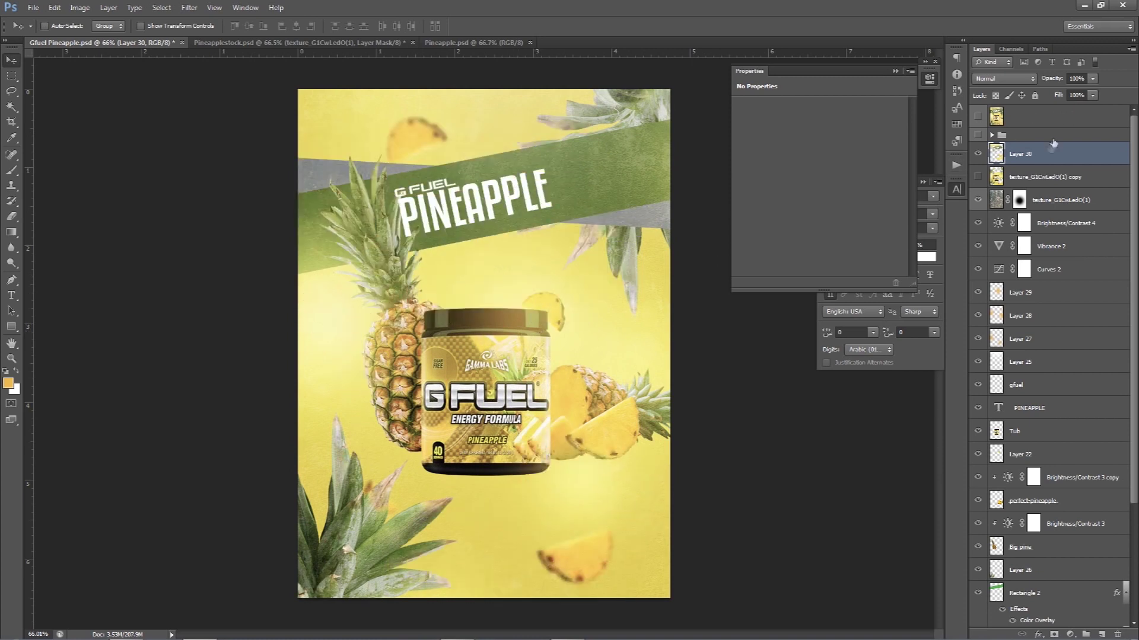
Step: Give Layer 30 an Overlay Inner Glow at 53% opacity
double_click(1068, 154)
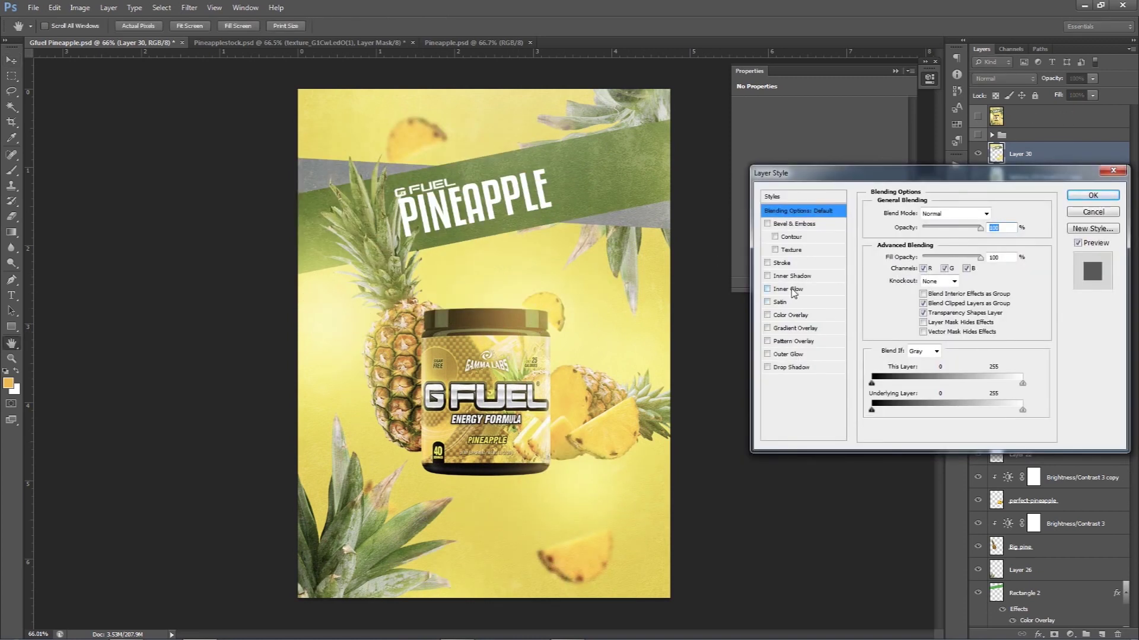
click(793, 291)
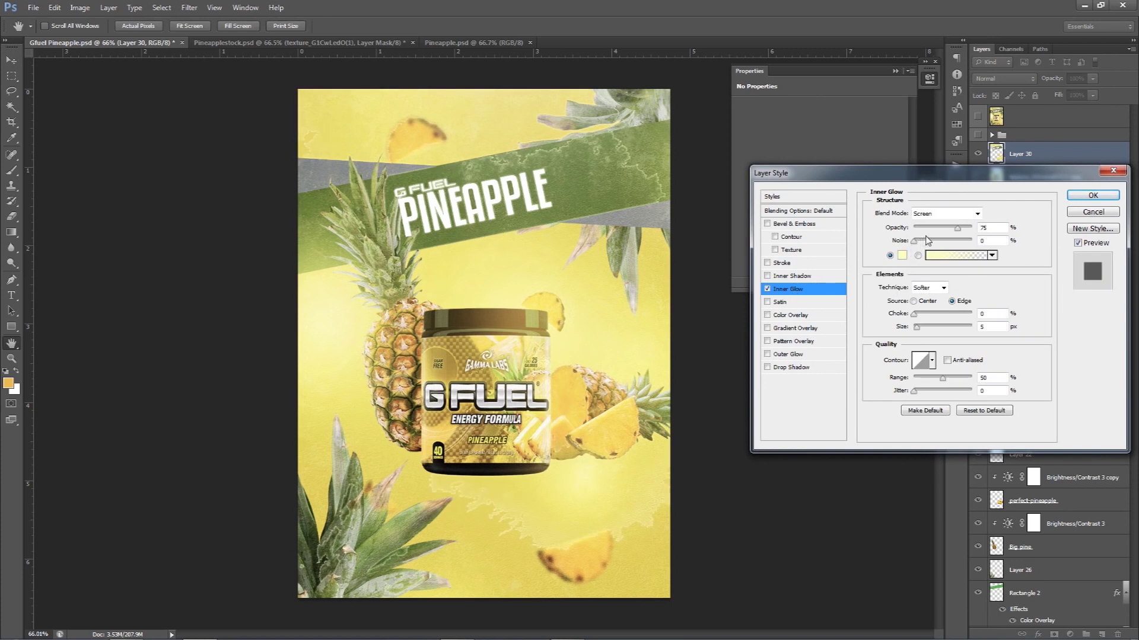
click(943, 213)
click(932, 370)
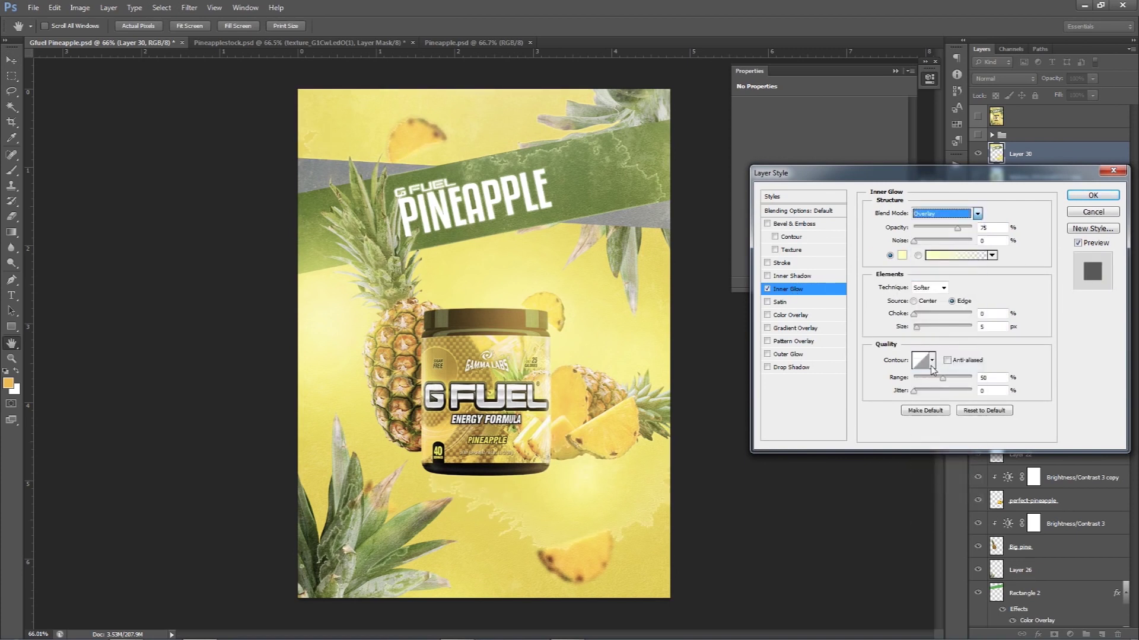
drag(961, 228, 945, 229)
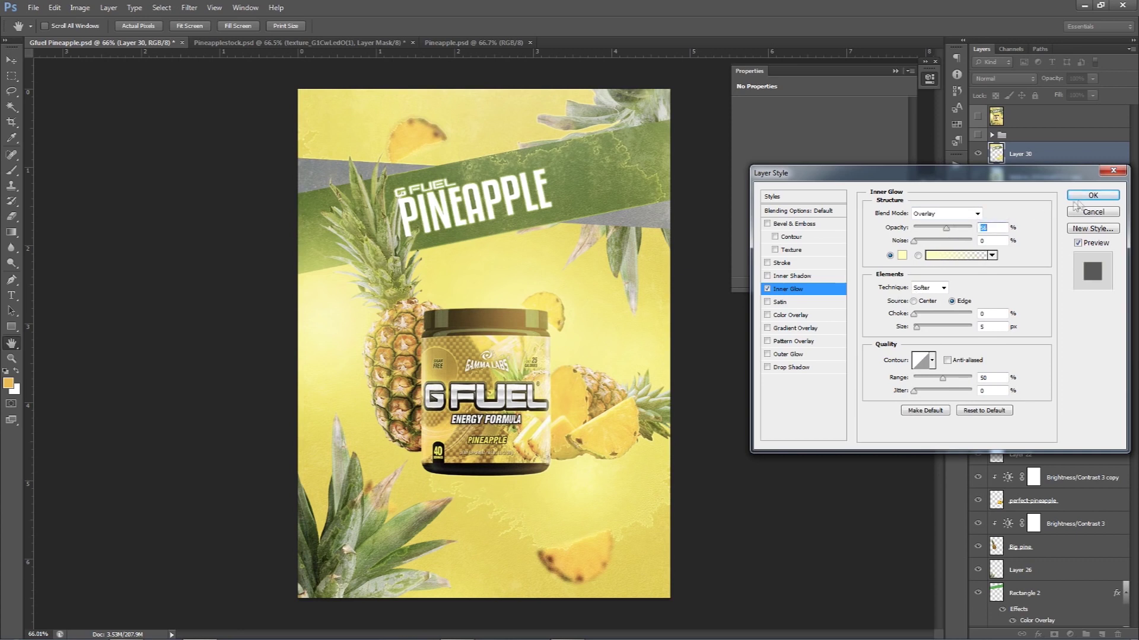
click(1093, 195)
Step: Lower Layer 30's fill to 80% and hide the layer
click(1093, 95)
mouse_move(1055, 115)
mouse_down()
mouse_move(959, 112)
mouse_move(1057, 115)
mouse_up()
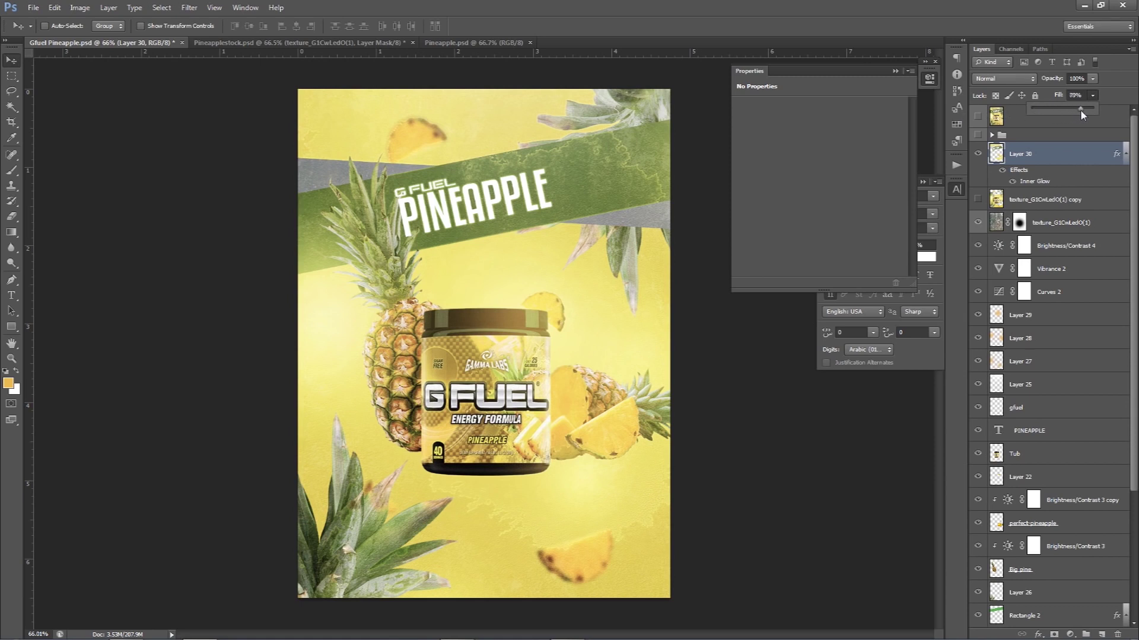
click(978, 154)
Step: Copy the fresh pineapple photo layer from Pineapplestock onto the poster canvas
click(249, 43)
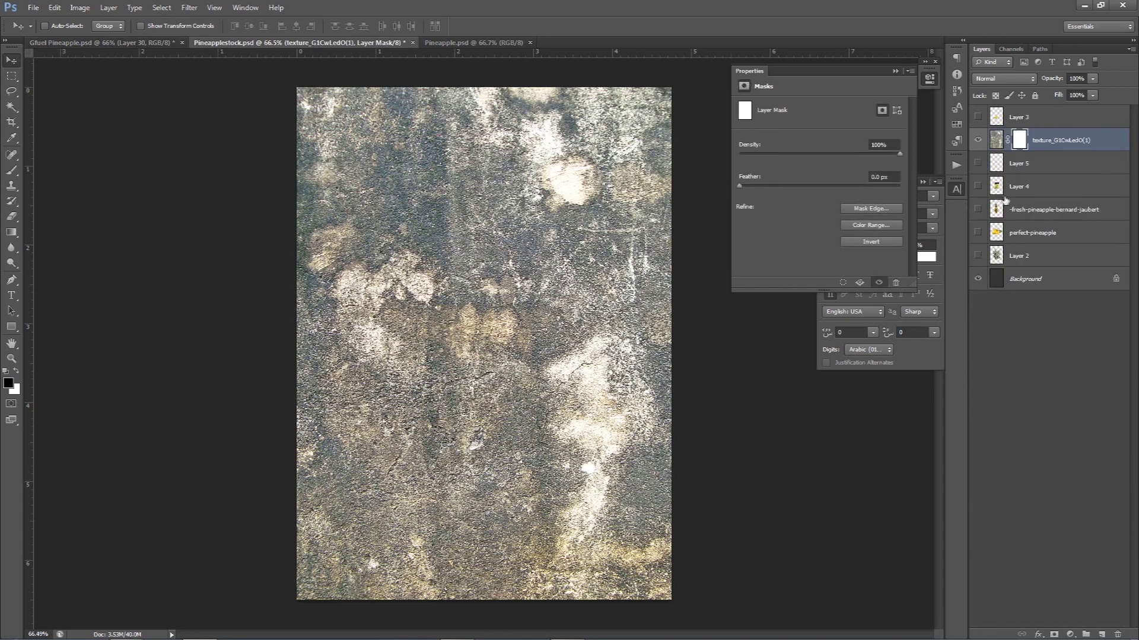
click(978, 140)
click(978, 209)
click(1050, 210)
drag(555, 246, 150, 44)
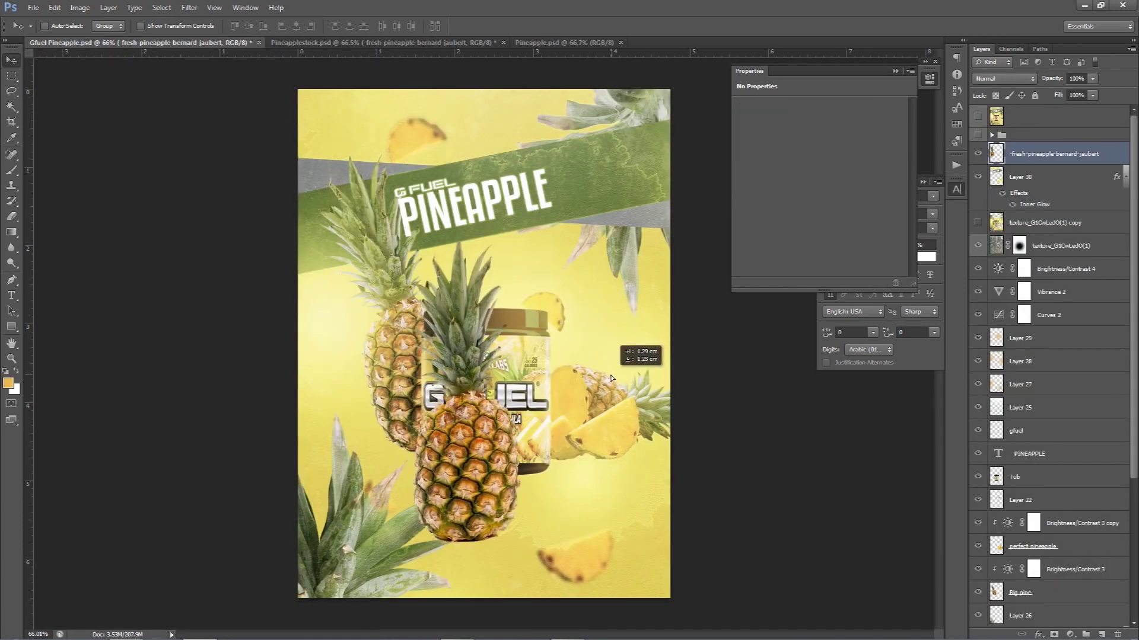
drag(148, 43, 615, 363)
Step: Enlarge the pineapple to about 210% and tilt it slightly clockwise over the centre
key(ctrl+t)
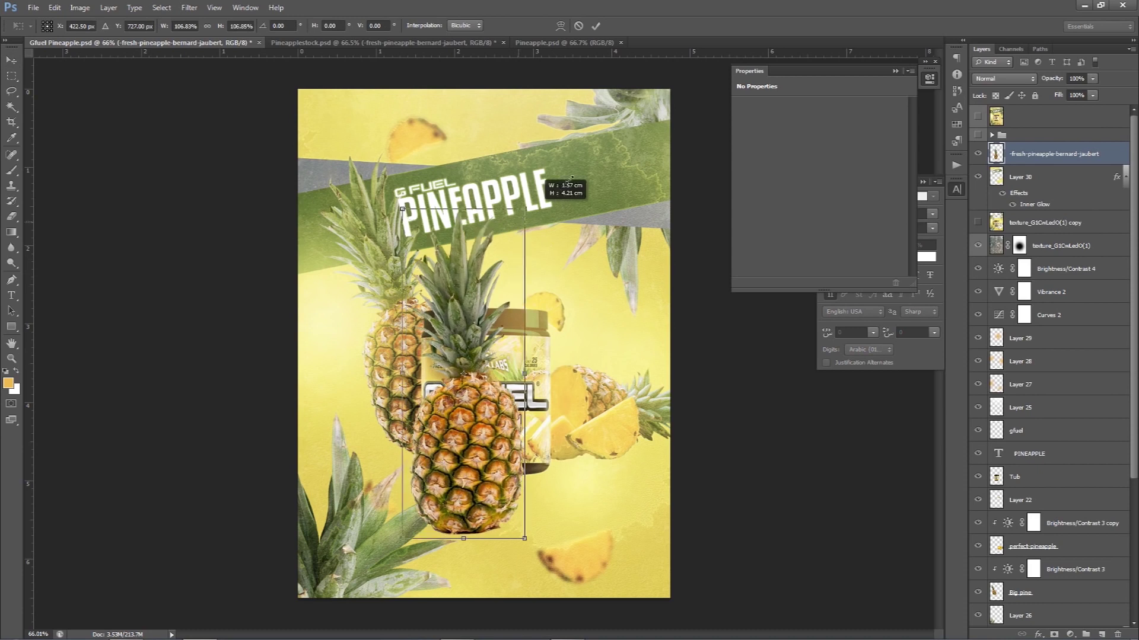
drag(518, 223, 587, 80)
drag(463, 374, 474, 313)
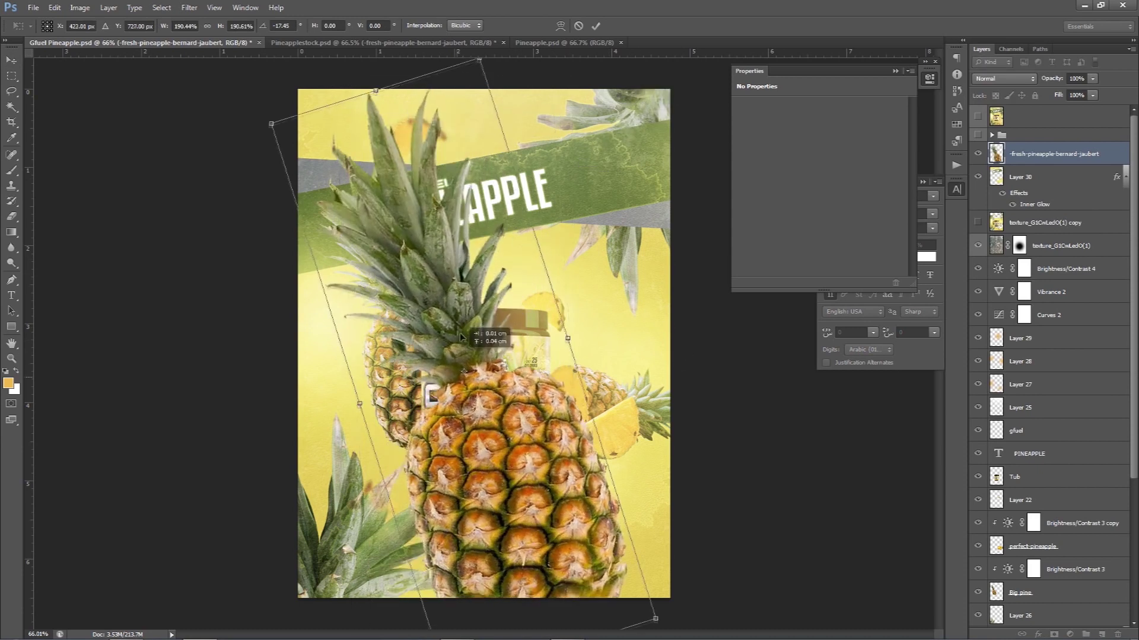
drag(604, 453, 613, 596)
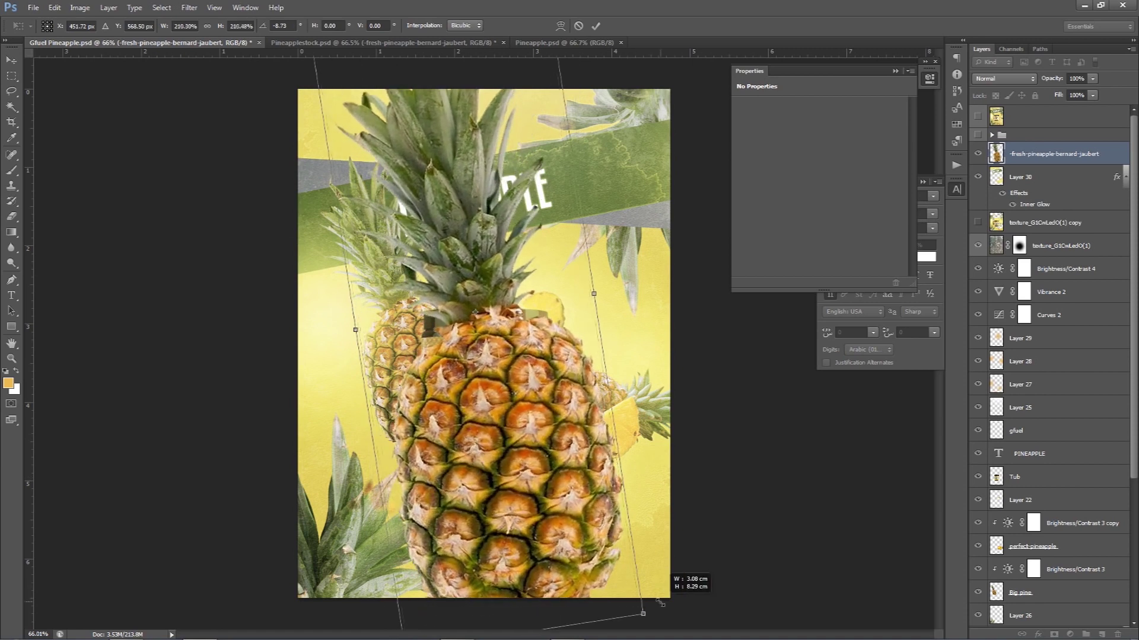
key(Return)
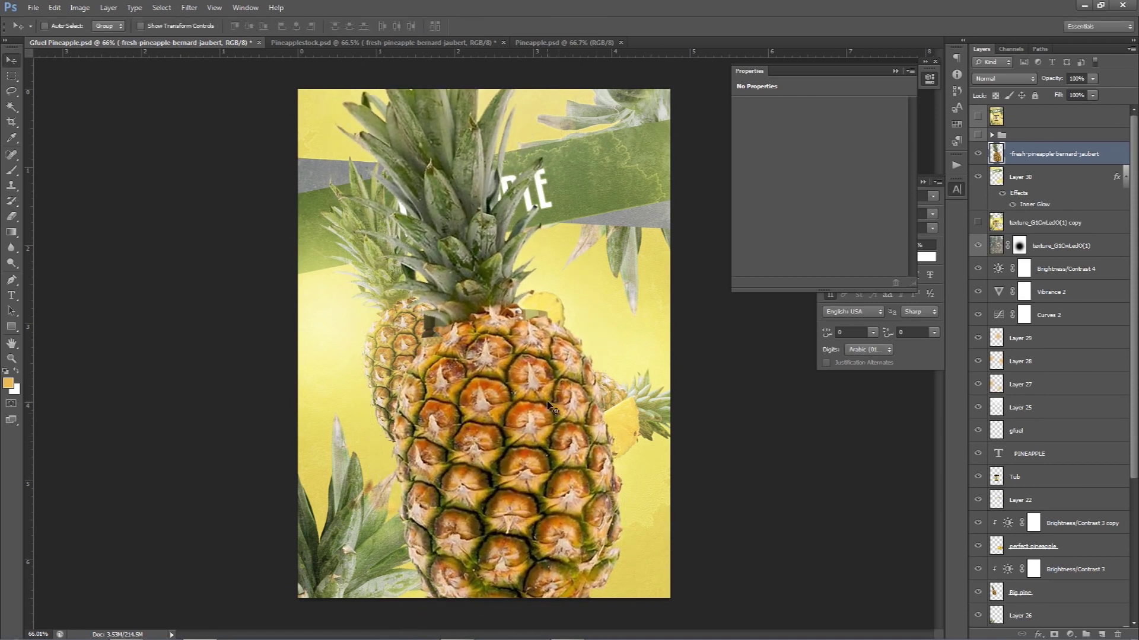
Step: Apply a 4 px Gaussian Blur to the pineapple photo
click(134, 7)
mouse_move(197, 127)
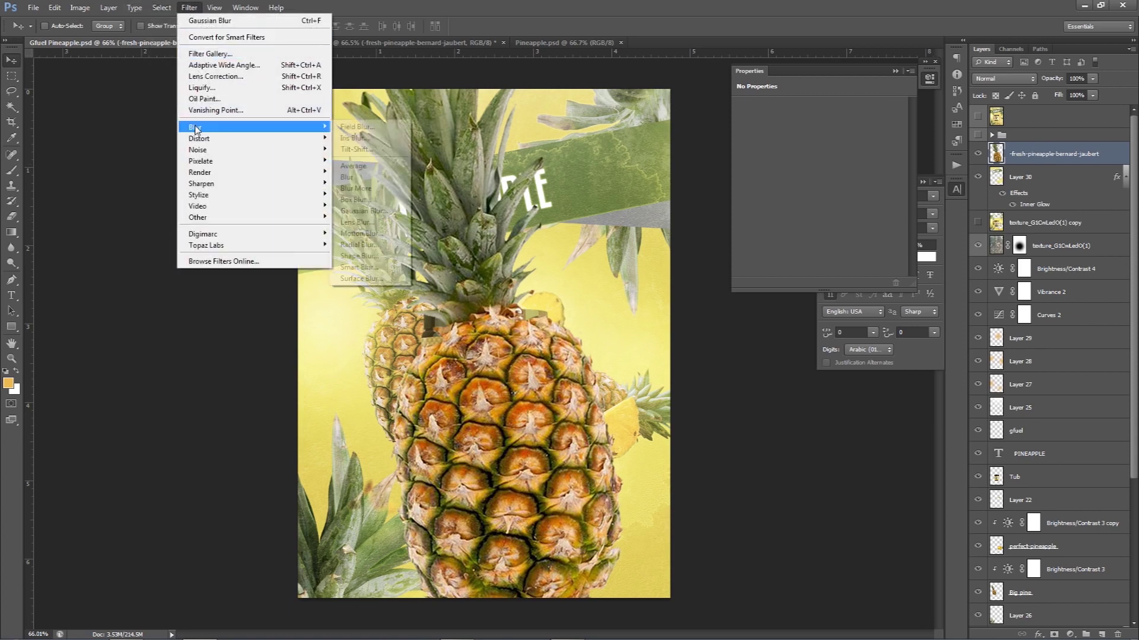
click(355, 215)
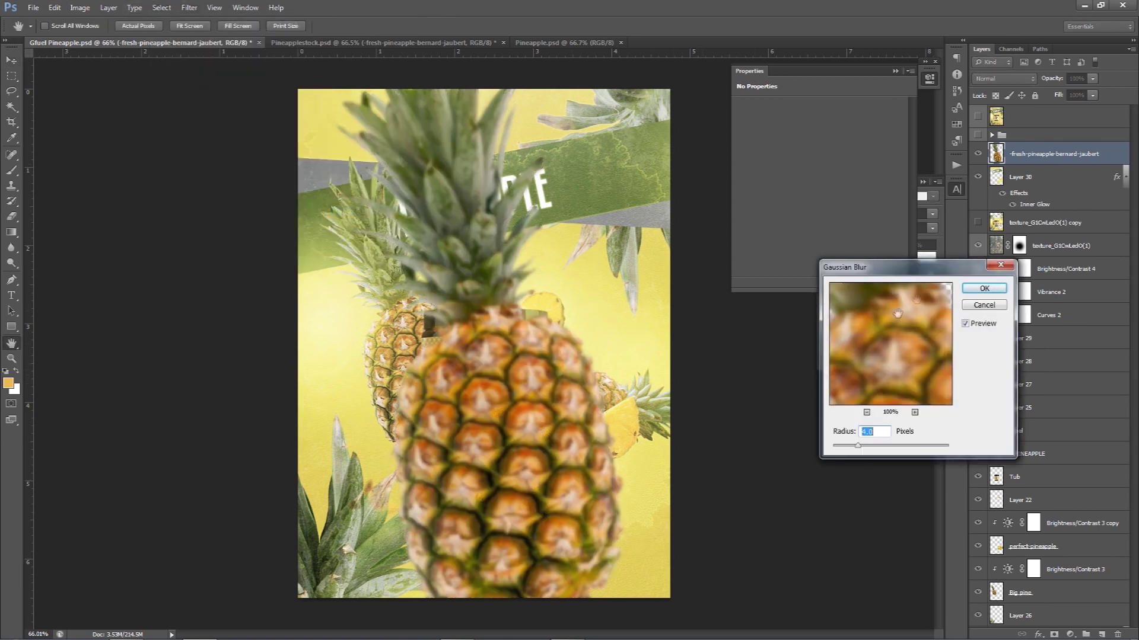
click(984, 288)
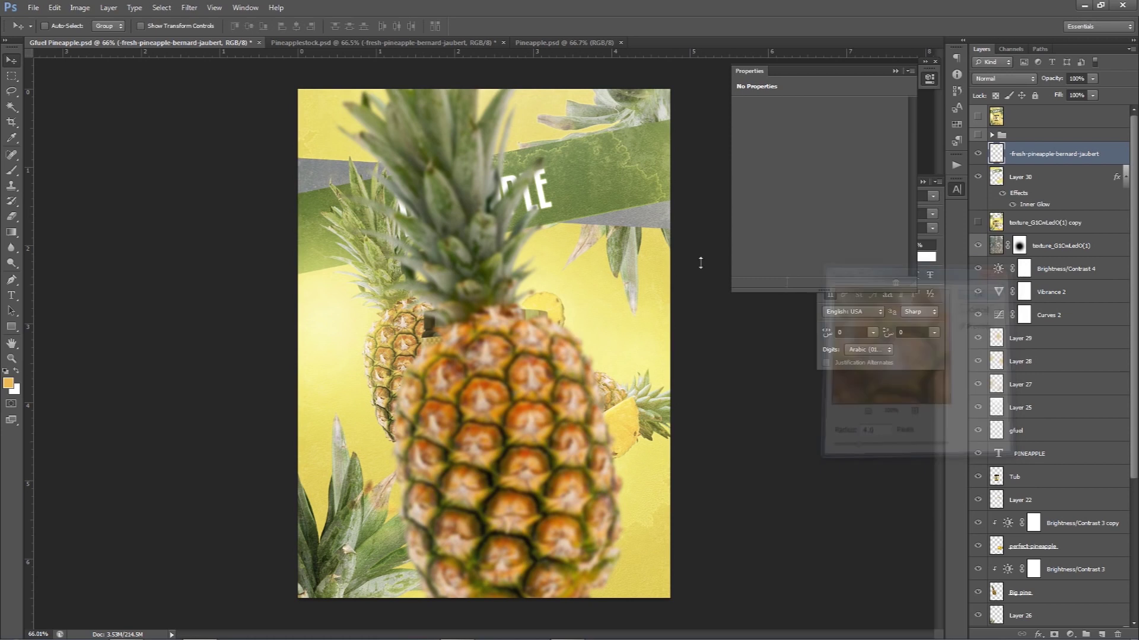
Step: Show Layer 30 again and move the pineapple layer below Layer 26 copy, behind the tub
click(977, 176)
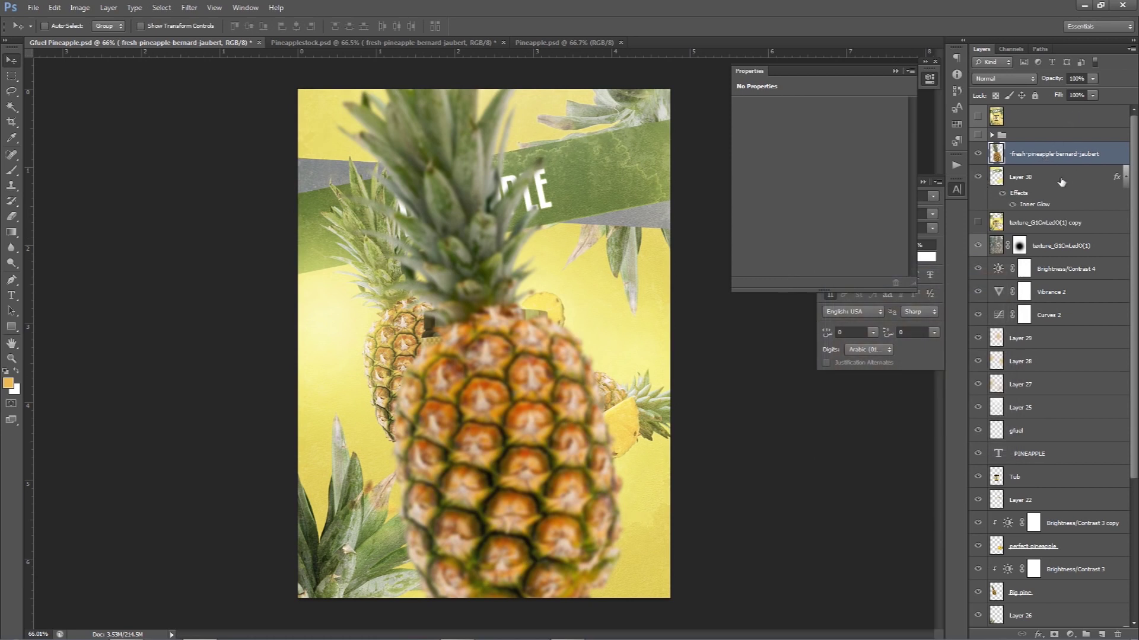
click(1060, 179)
drag(1061, 155, 1047, 212)
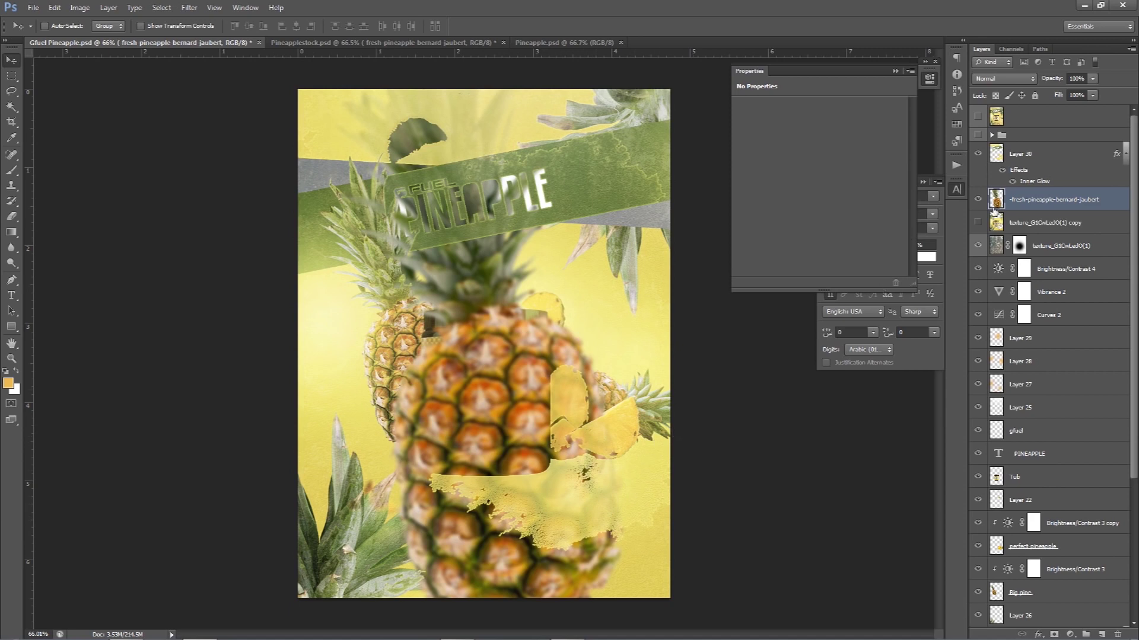
mouse_move(1034, 200)
mouse_down()
mouse_move(992, 638)
mouse_move(1019, 522)
mouse_up()
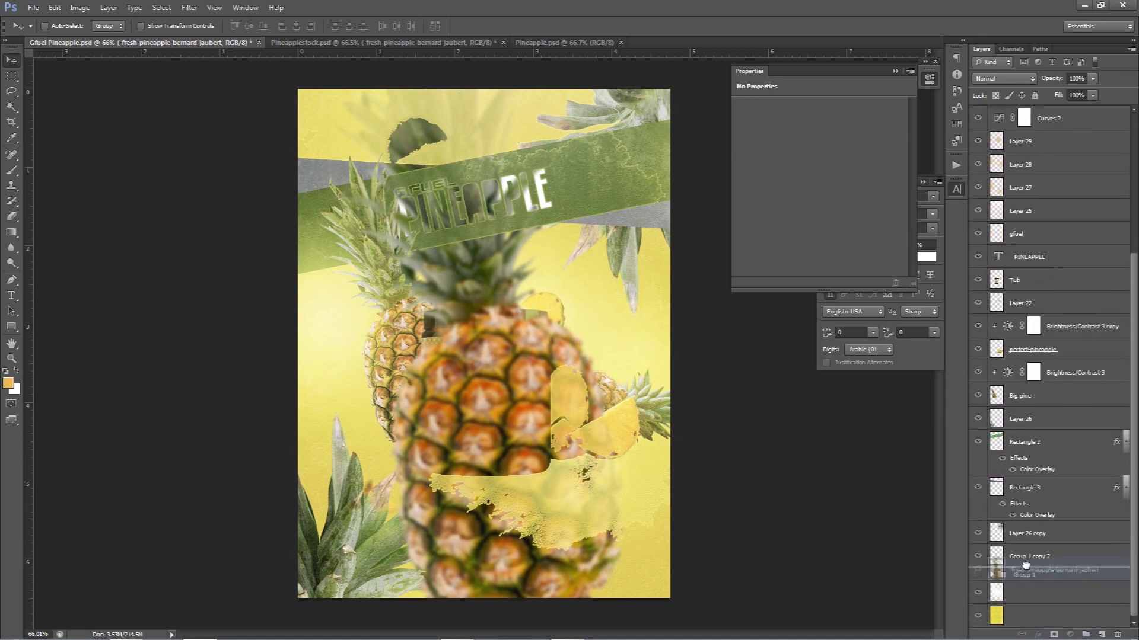
drag(1020, 521, 1019, 525)
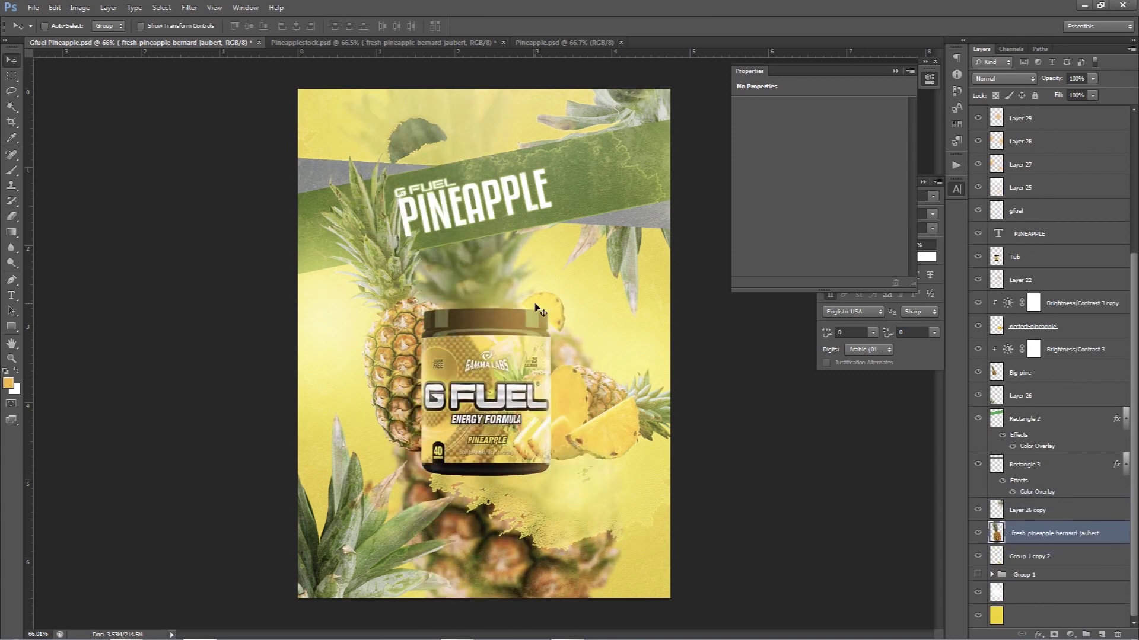
Step: Fade the pineapple photo layer to 40% opacity
click(1092, 78)
drag(1060, 94, 1057, 95)
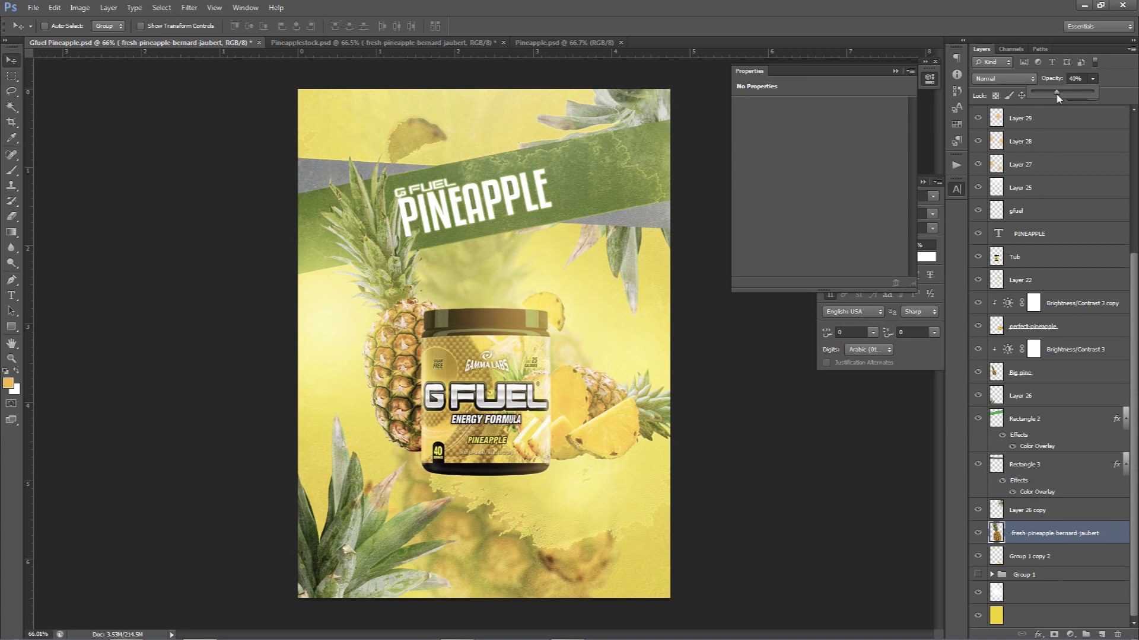
click(635, 290)
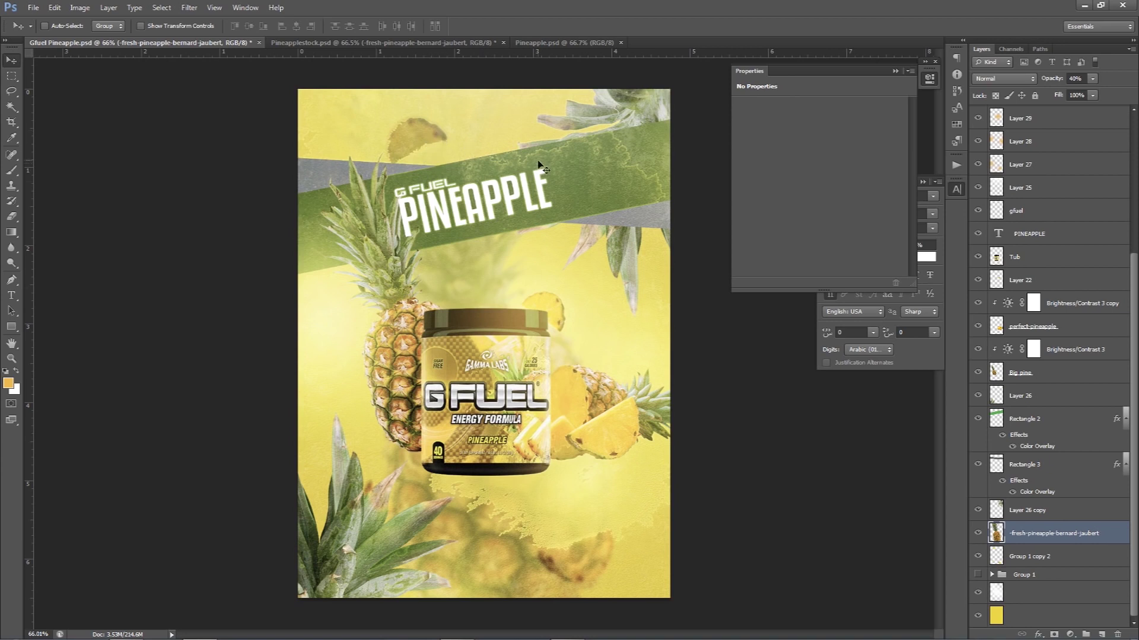
scroll(1050, 379, up, 3)
scroll(1063, 365, up, 5)
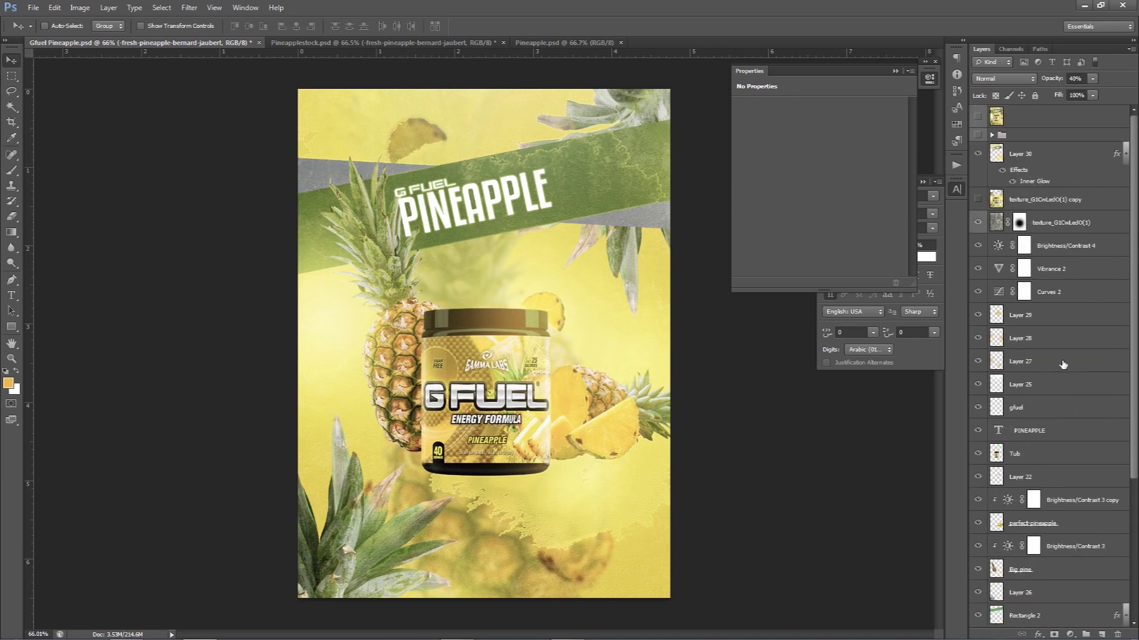
click(1027, 155)
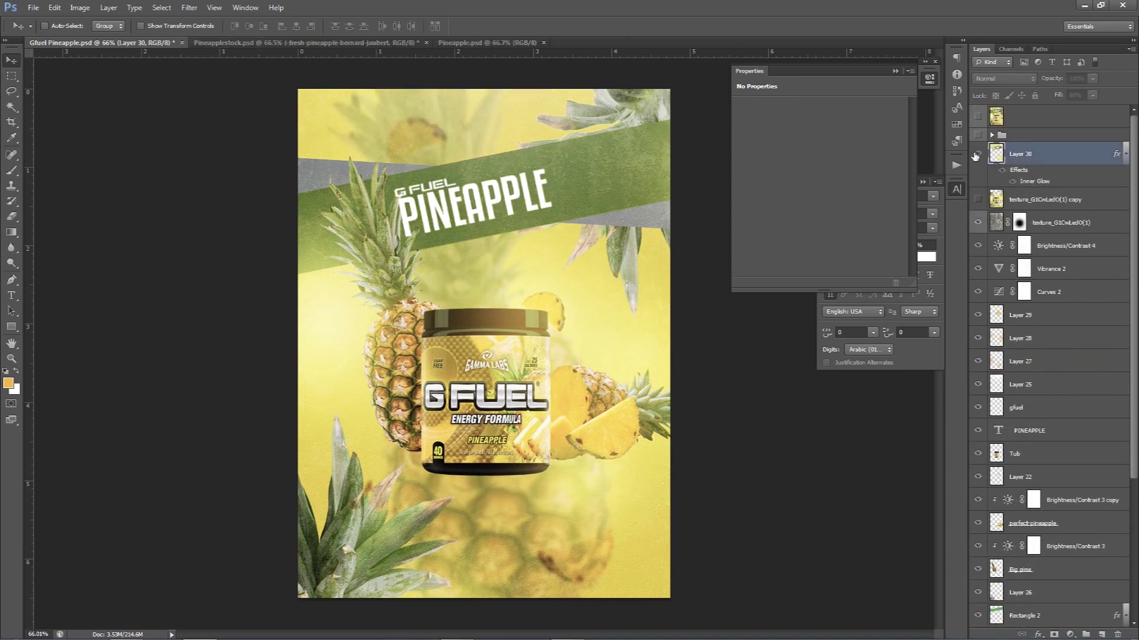
key(e)
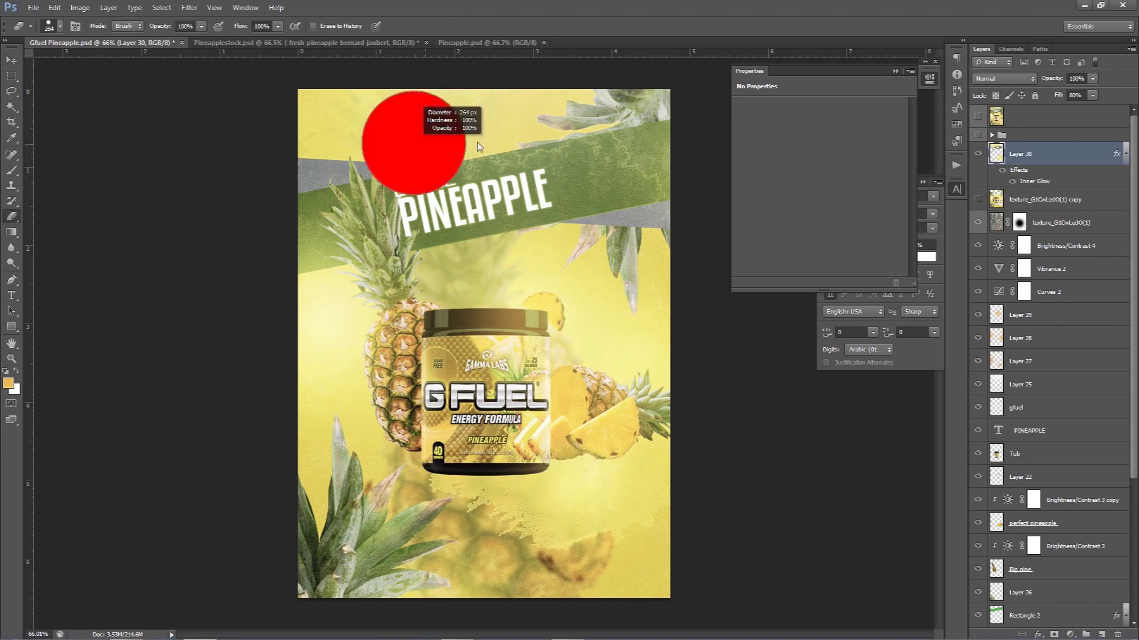
drag(463, 150, 496, 196)
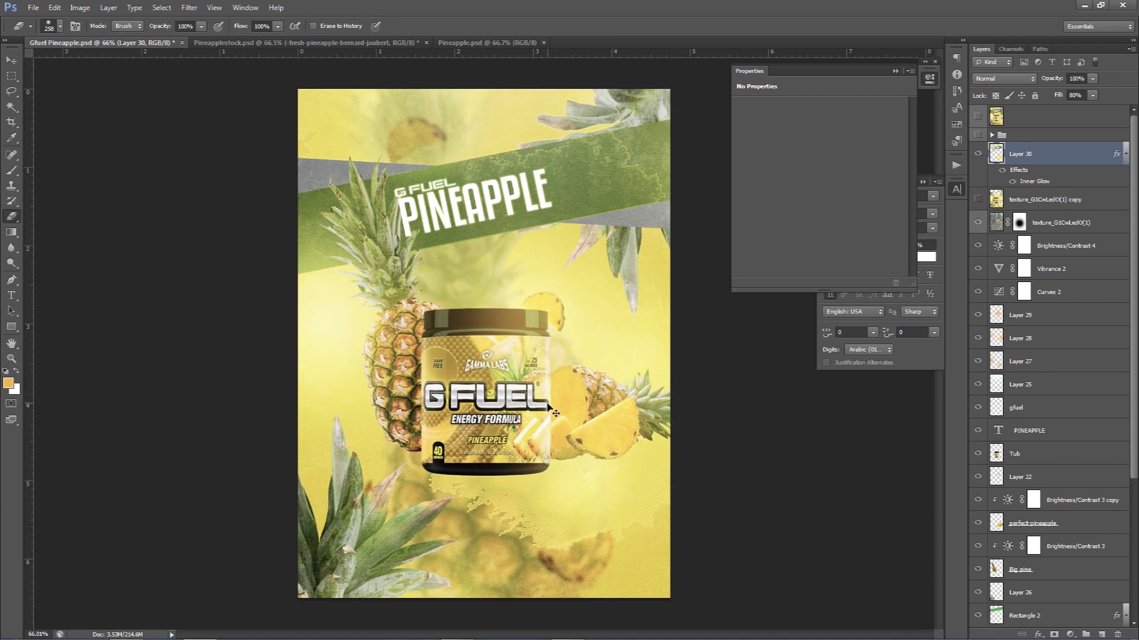
key(v)
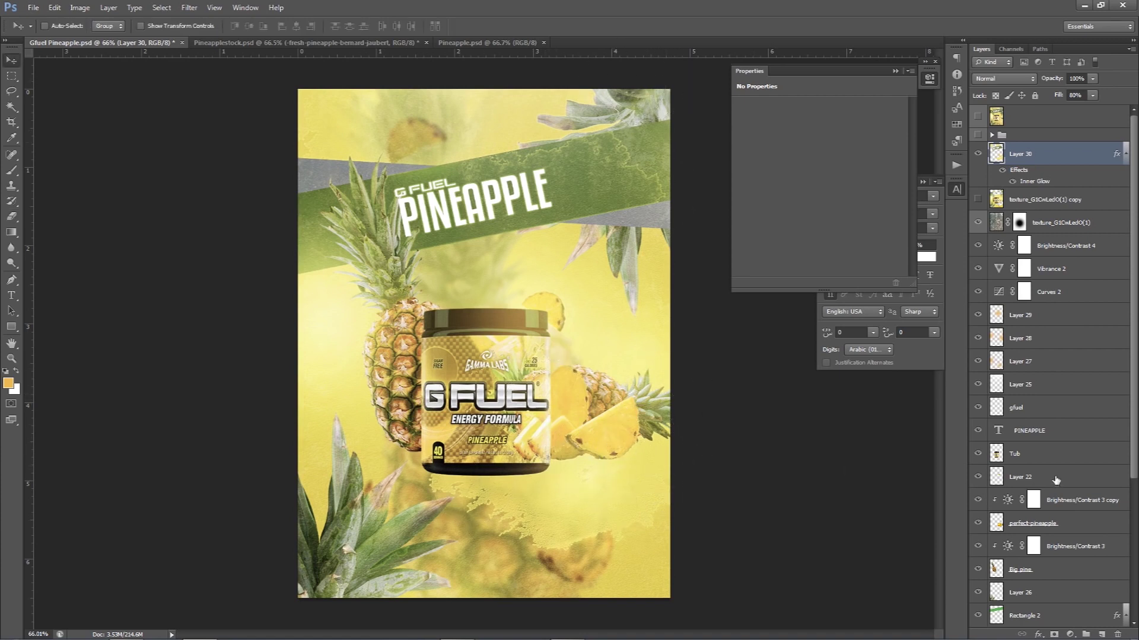
Step: Add a new layer above Layer 22 and draw a flat oval selection under the tub
click(1006, 471)
click(977, 454)
click(1101, 634)
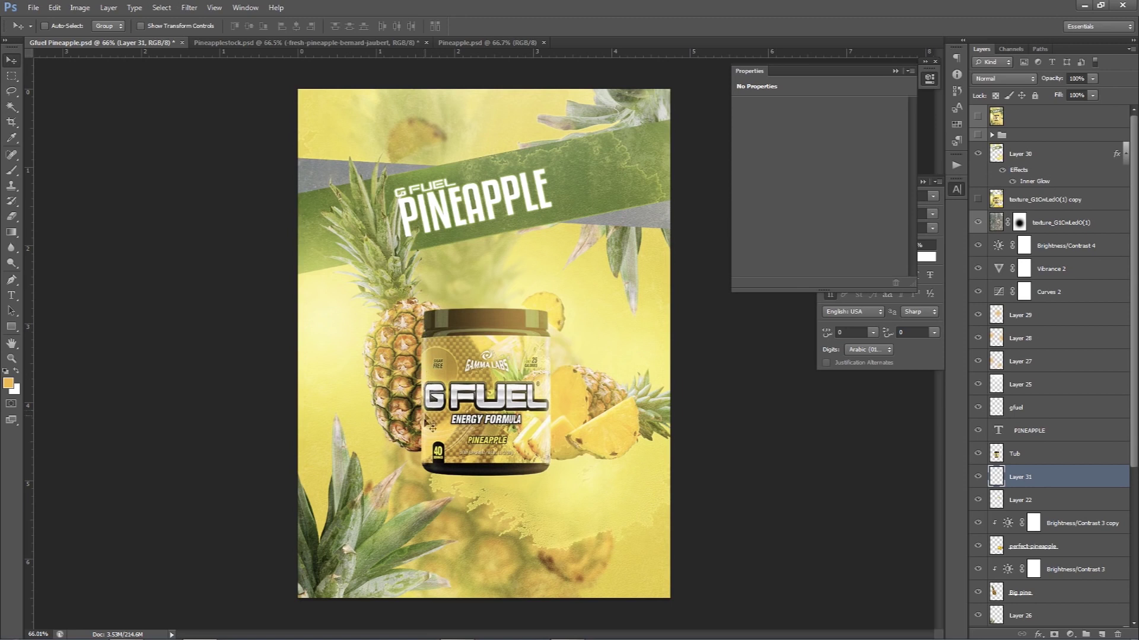
drag(12, 75, 73, 90)
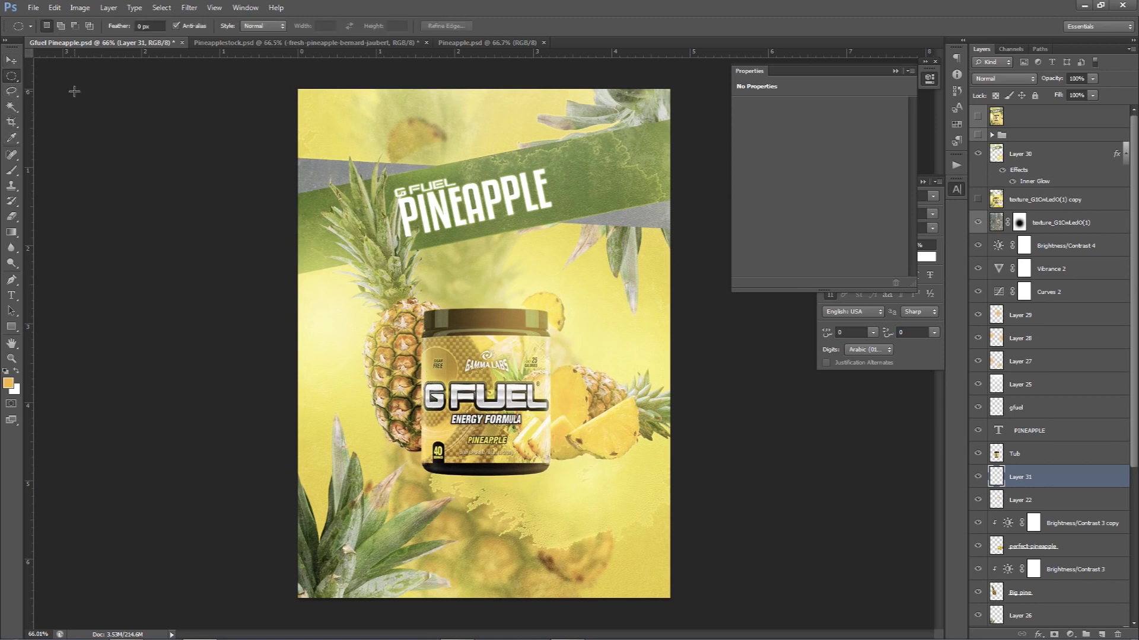
scroll(455, 446, up, 3)
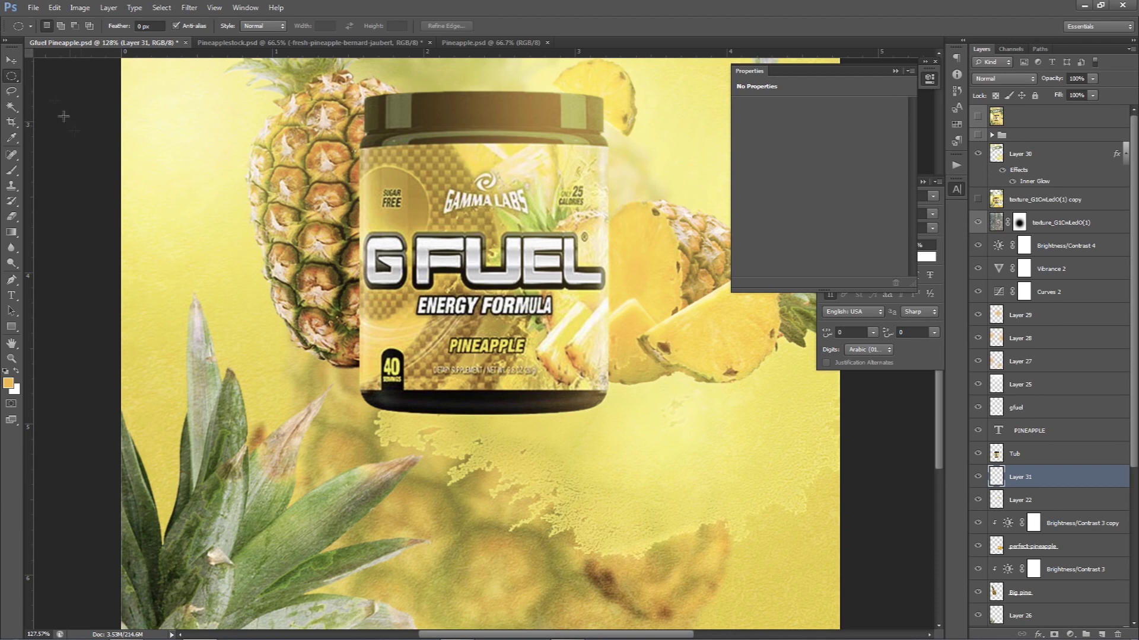
drag(6, 78, 73, 90)
drag(358, 405, 615, 429)
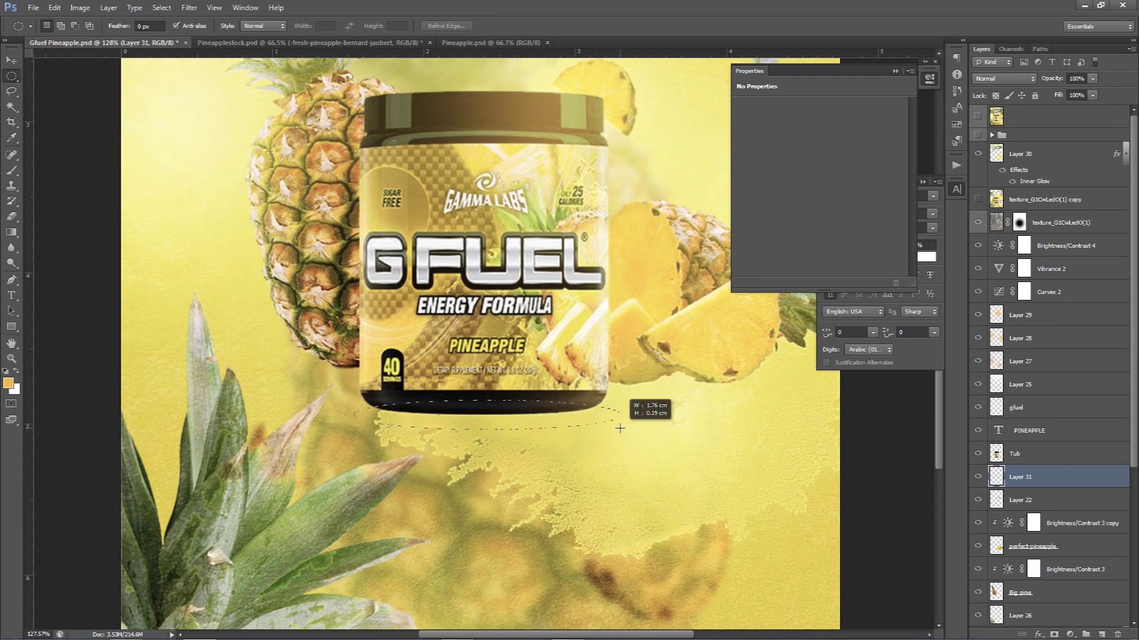
drag(616, 430, 616, 429)
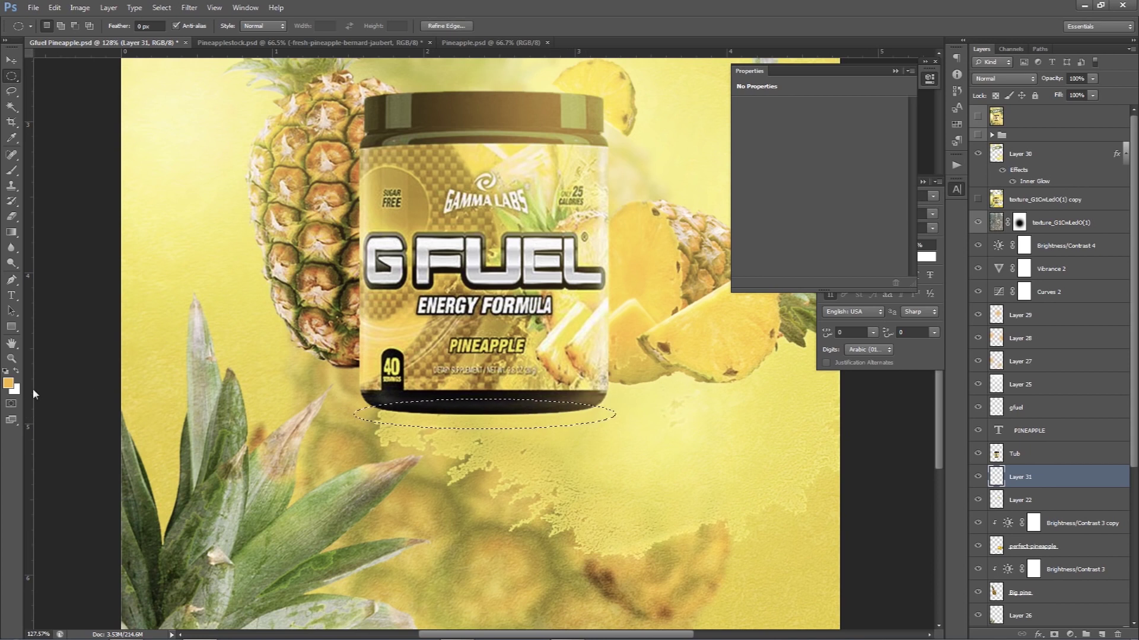
Step: Fill the oval with black, deselect, and fit the whole poster in view
click(9, 384)
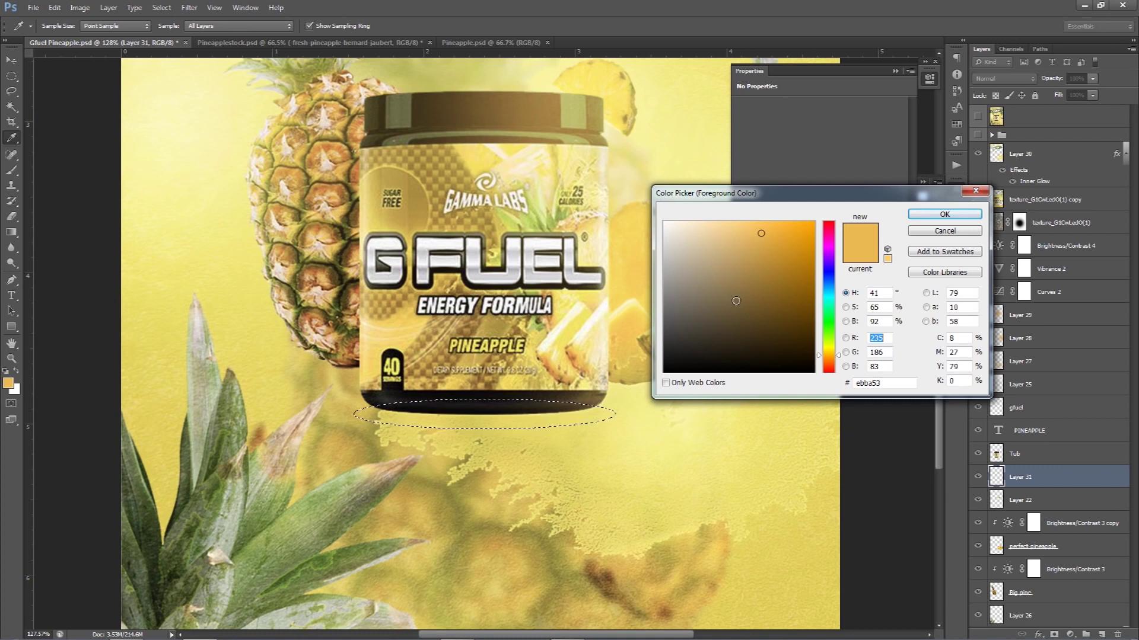
click(700, 372)
click(944, 214)
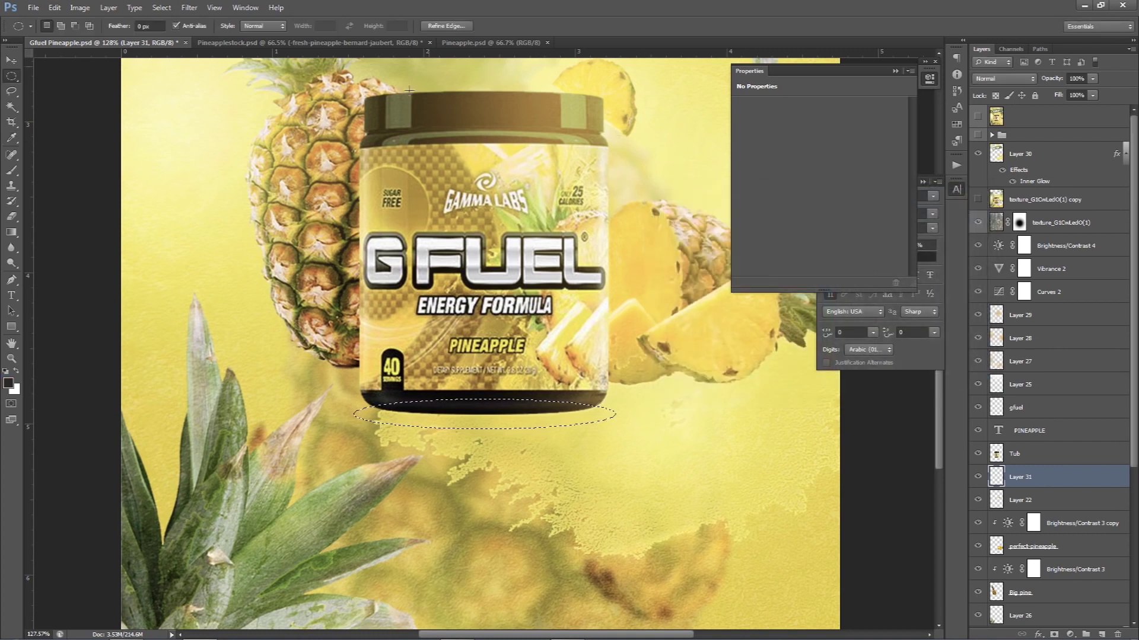
key(alt+BackSpace)
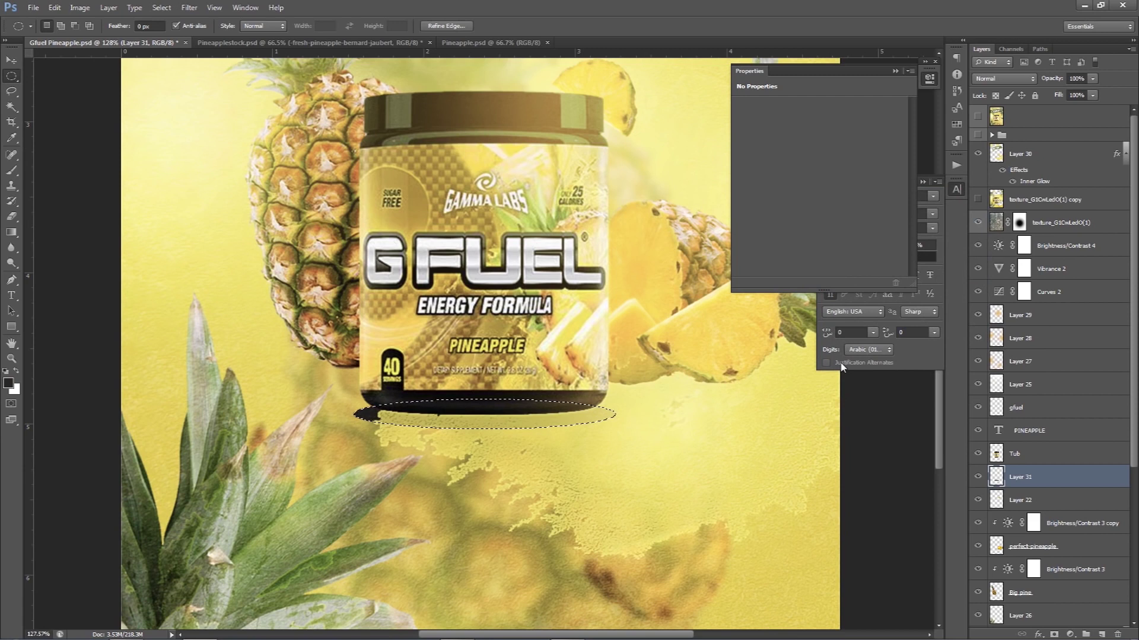
key(ctrl+d)
key(v)
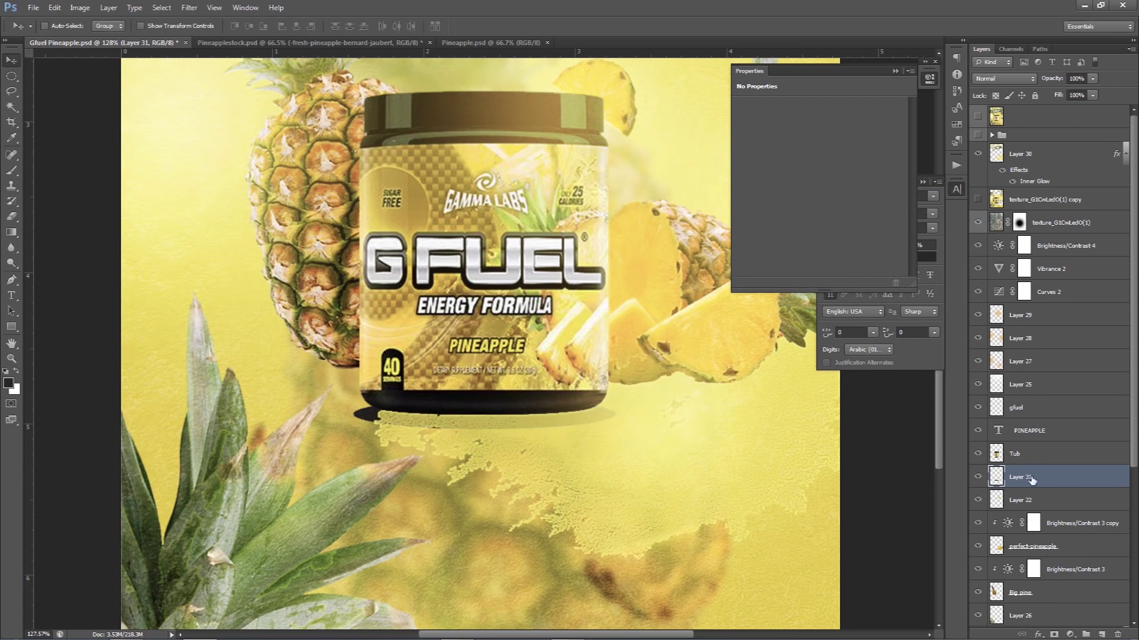
key(ctrl+0)
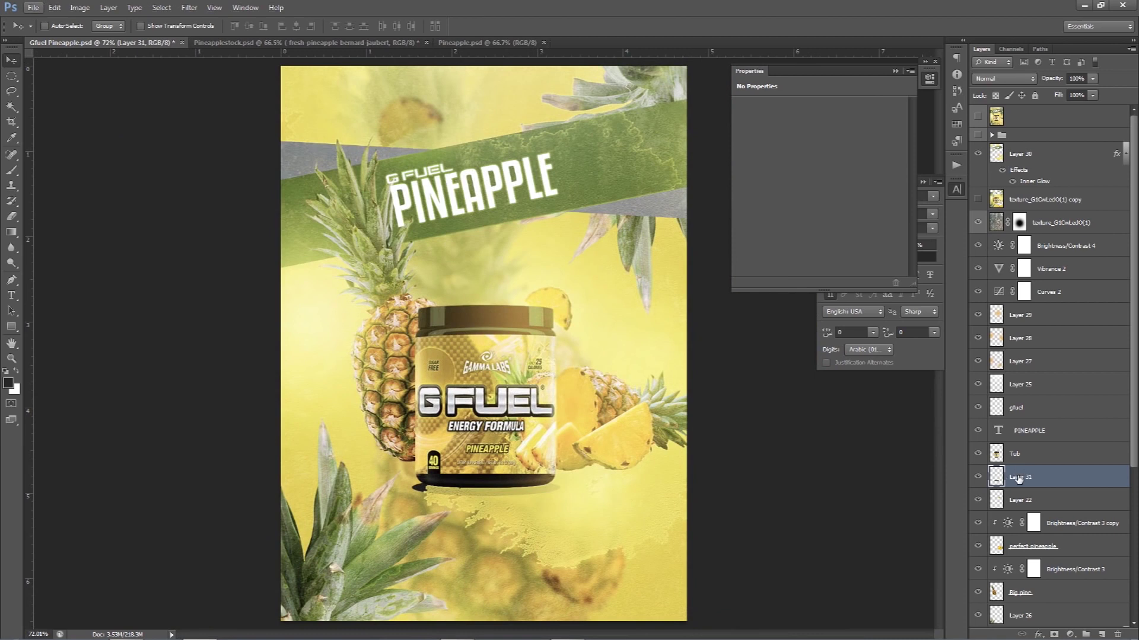
key(alt)
Step: Soften the shadow on Layer 31 with a 4.0 px Gaussian Blur
click(189, 7)
mouse_move(378, 218)
click(364, 211)
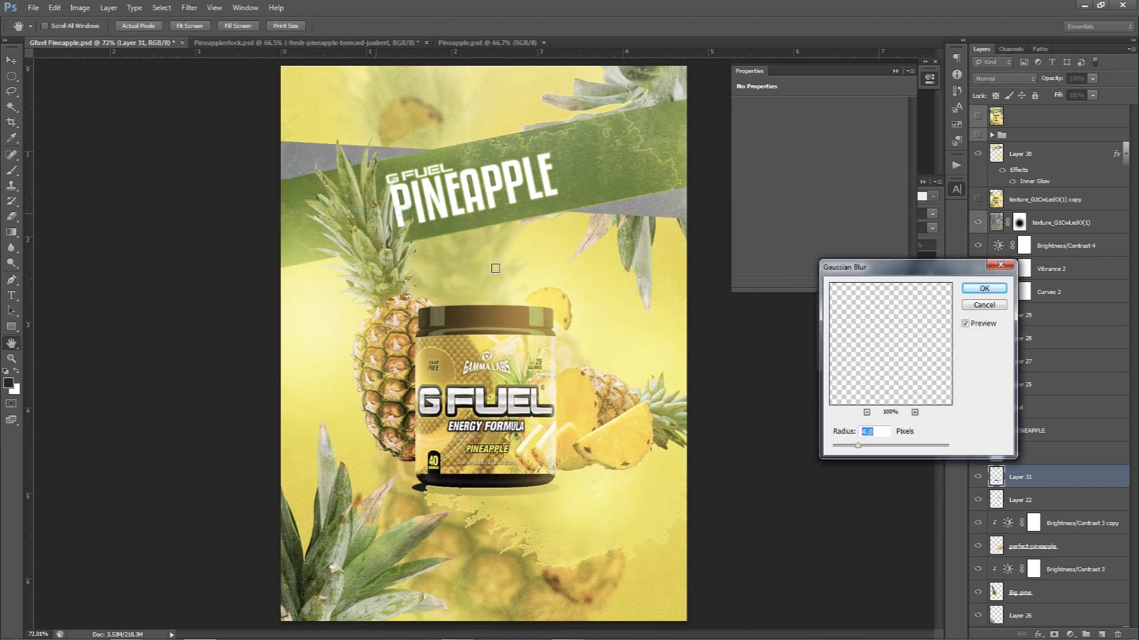
click(986, 290)
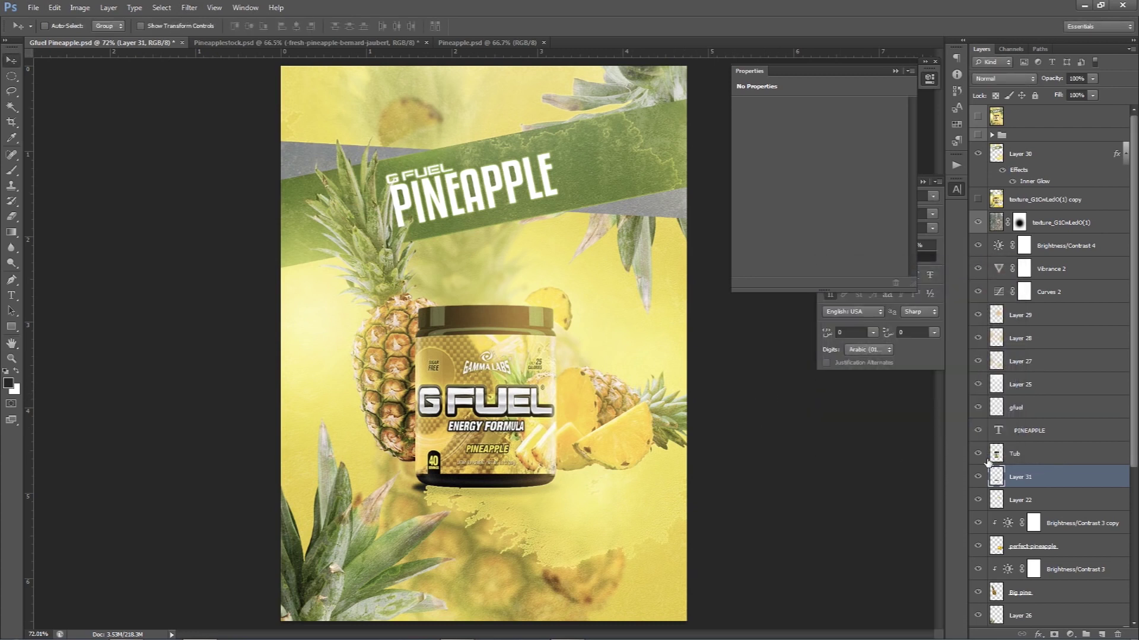
click(978, 477)
click(978, 361)
Step: Move Layer 30 down toward Layer 31, trying Overlay blending before returning to Normal
click(1029, 155)
drag(1042, 160, 1033, 490)
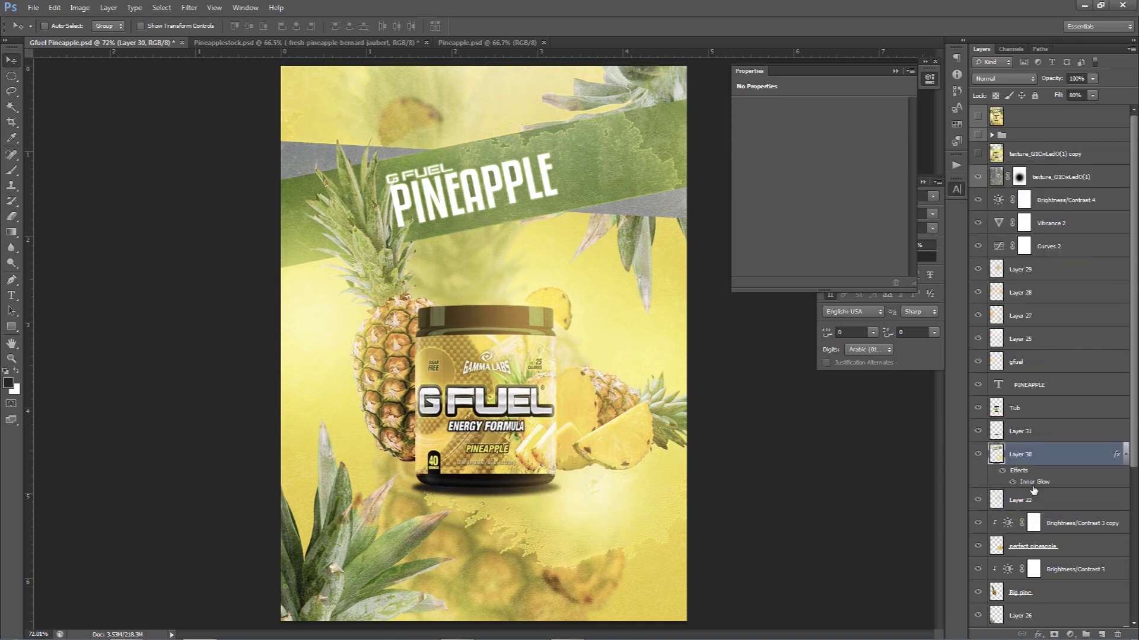
click(977, 455)
click(1017, 80)
click(997, 235)
click(988, 82)
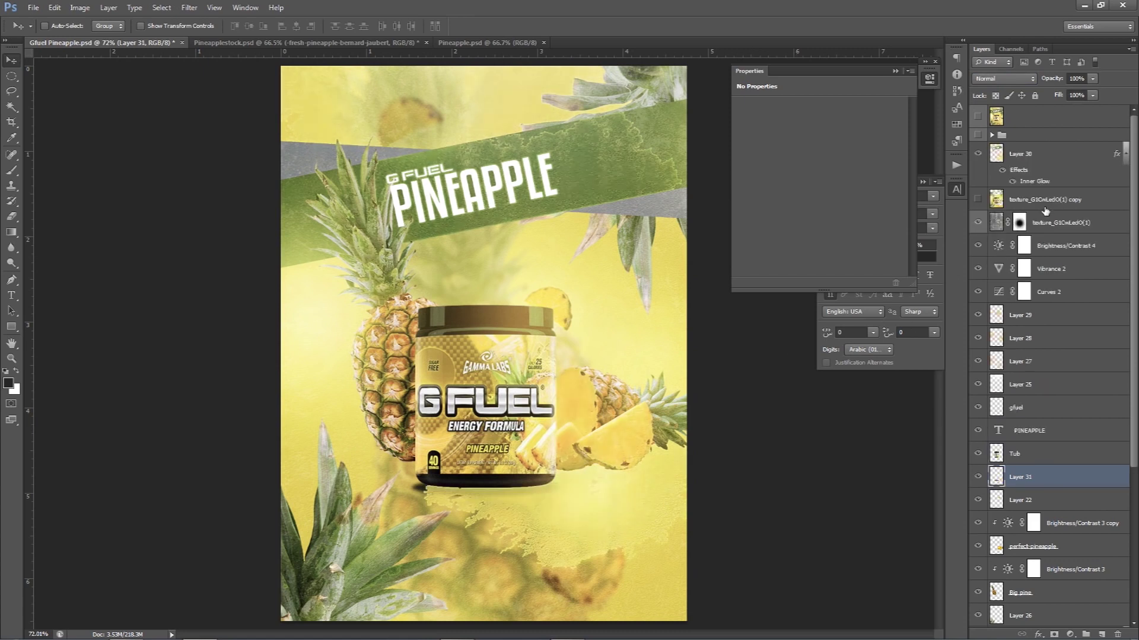
Step: Set the shadow layer's opacity to 66%
click(979, 484)
click(1092, 78)
click(508, 356)
key(ctrl+z)
key(ctrl+z)
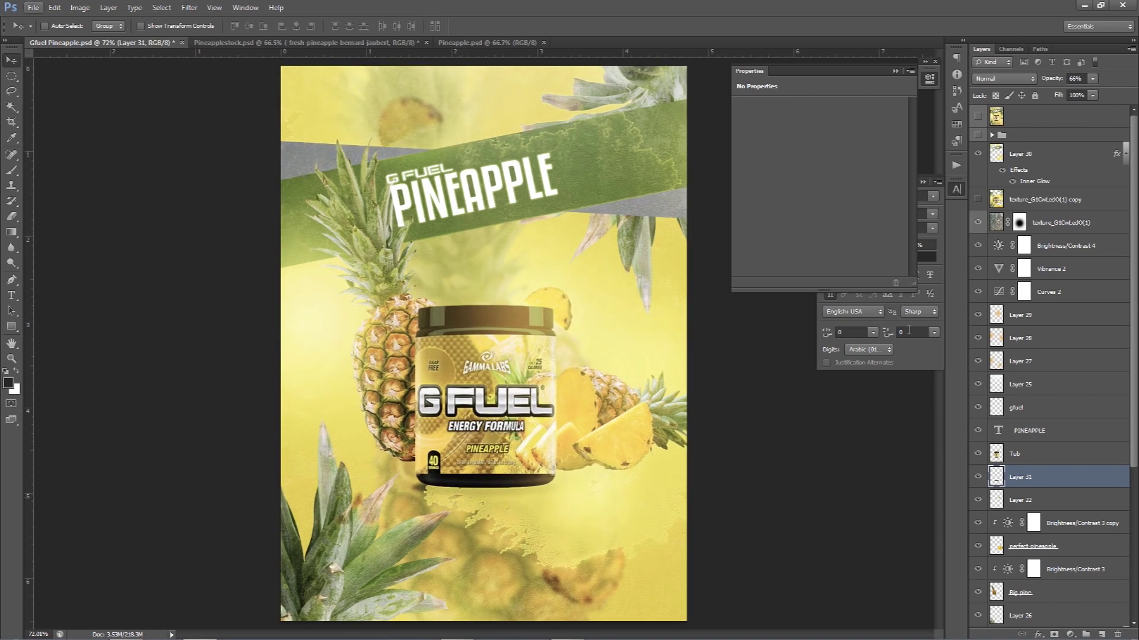
Step: Lower Layer 30's fill to 39% and make Layer 31 active again
click(976, 153)
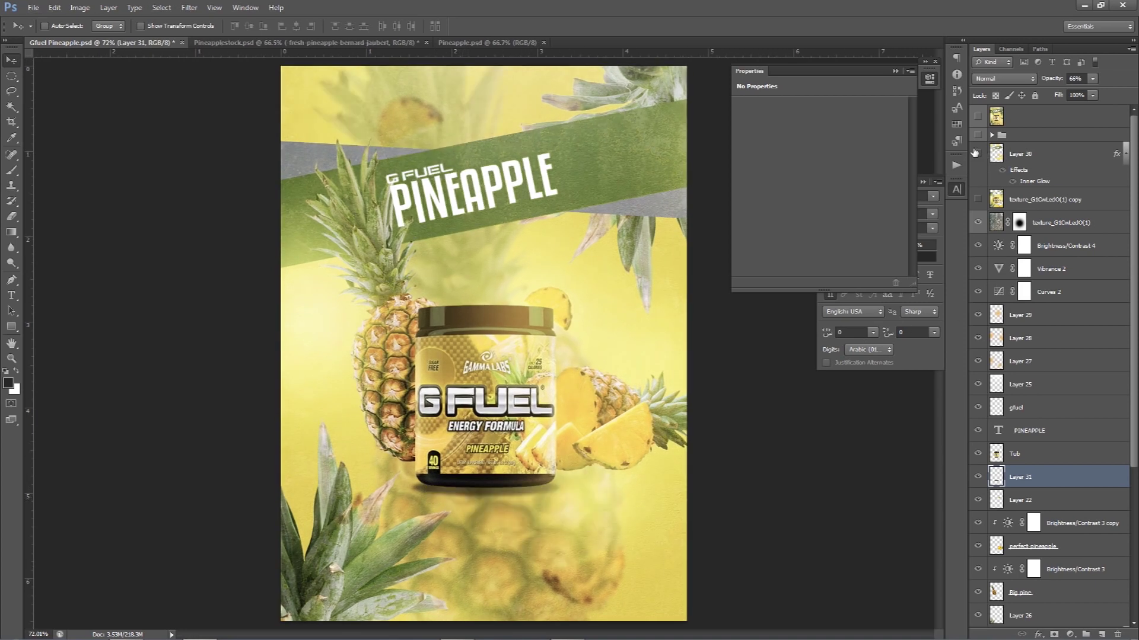
click(975, 153)
click(976, 153)
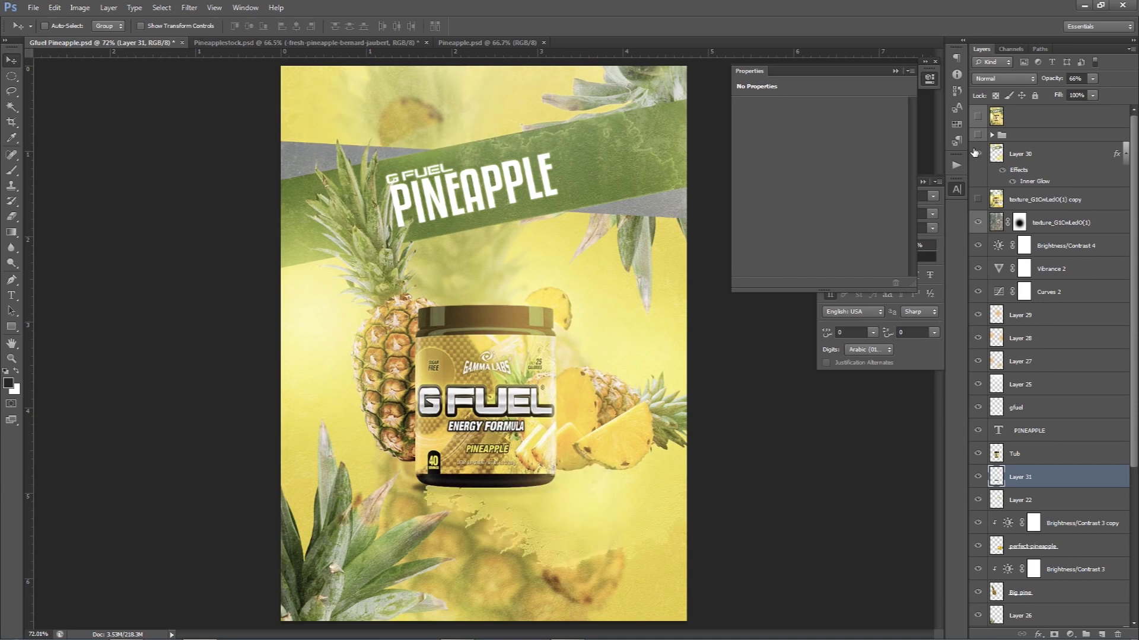
click(1014, 154)
click(1093, 95)
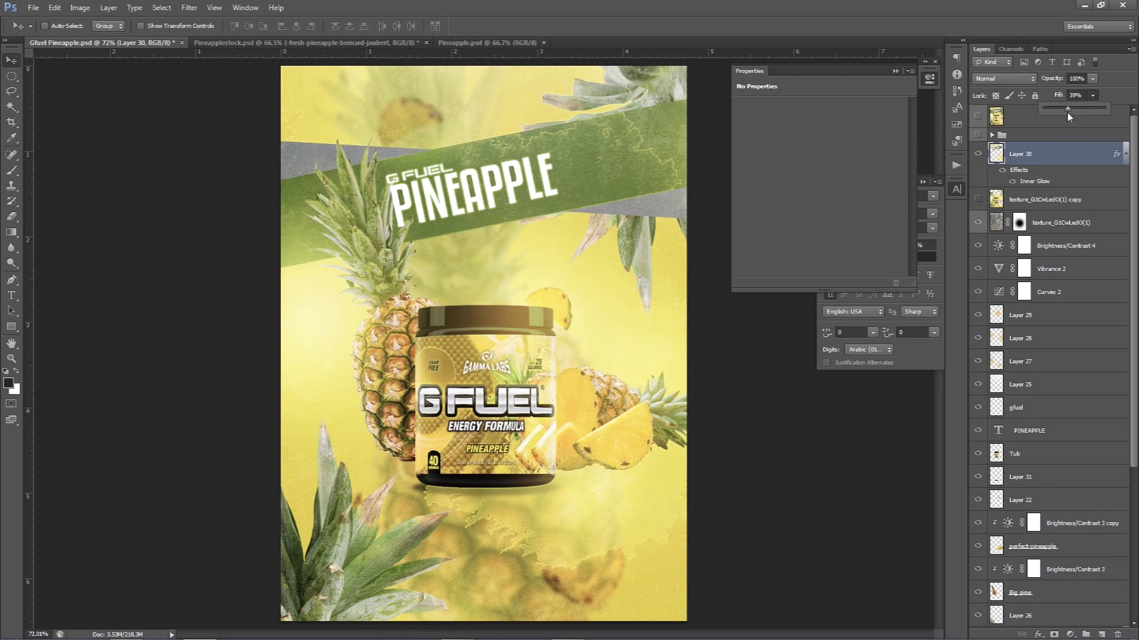
key(Return)
click(1018, 477)
scroll(1037, 474, down, 2)
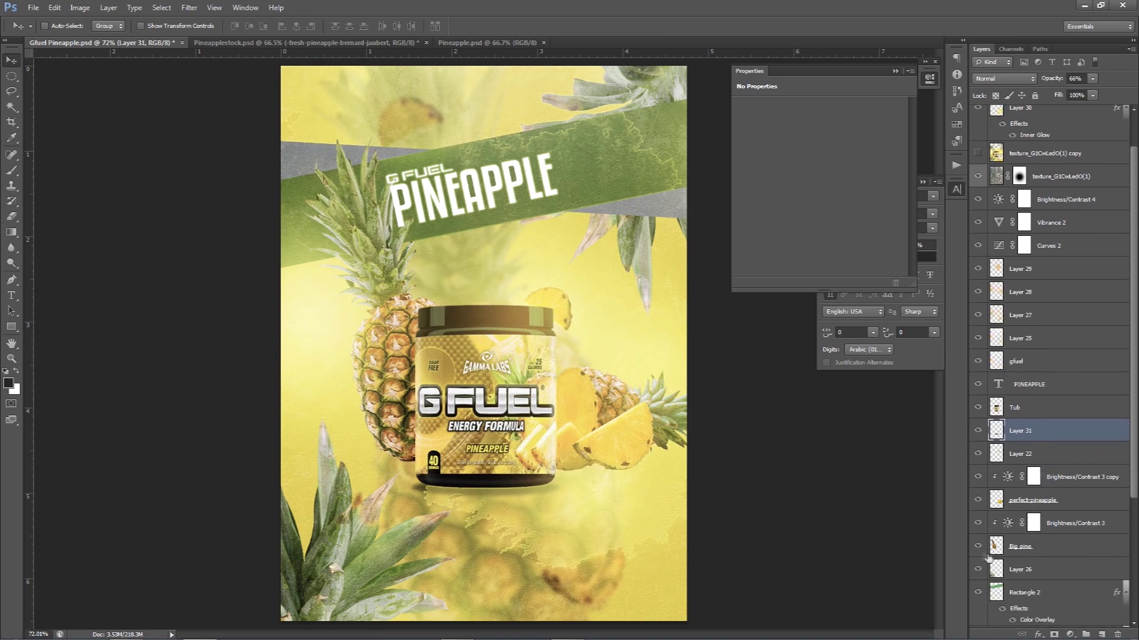
Step: Create a new empty layer, Layer 32, below the Big pine layer
click(977, 549)
click(977, 546)
click(977, 546)
click(976, 547)
key(ctrl+shift+alt+n)
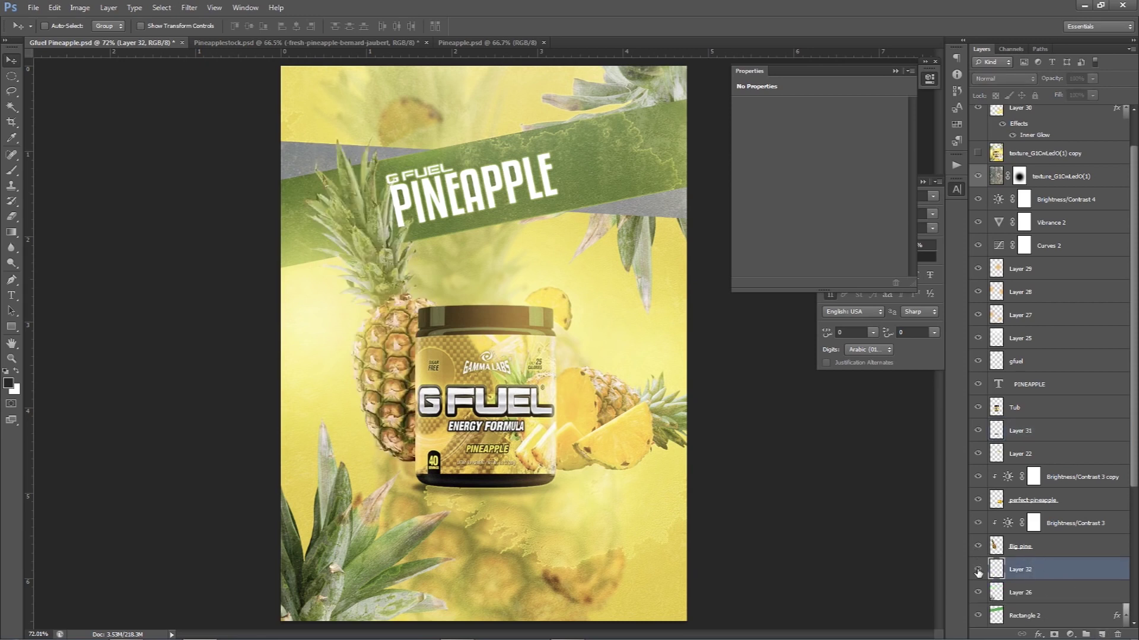
Step: Paint a soft dark shadow under the pineapple with a ~313 px brush at 46% opacity
key(b)
drag(533, 415, 413, 411)
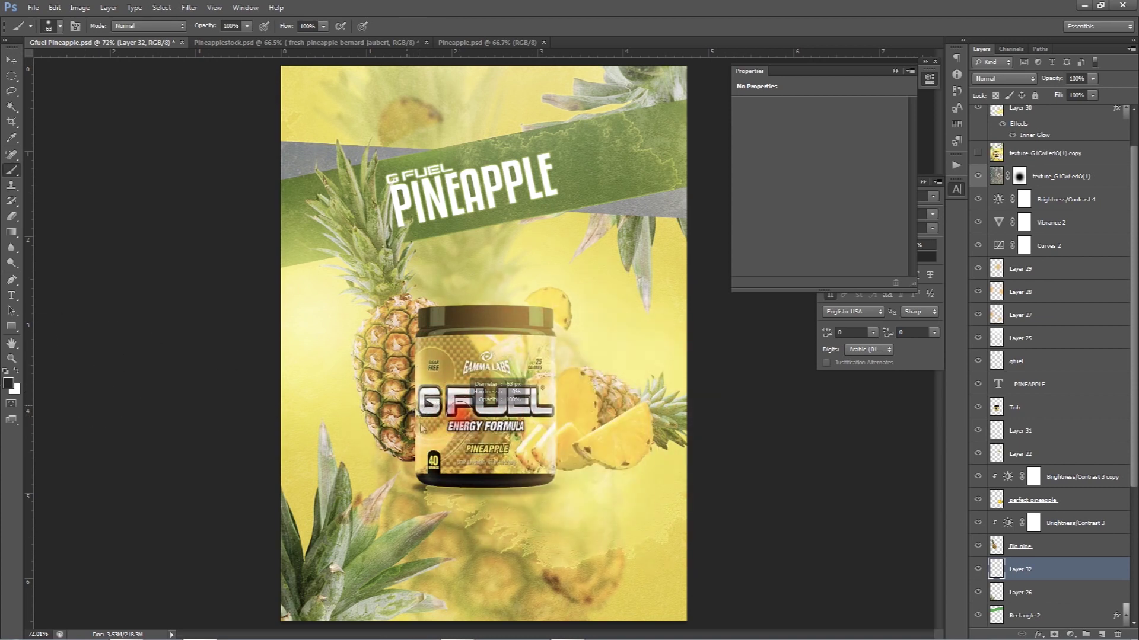
scroll(394, 471, up, 5)
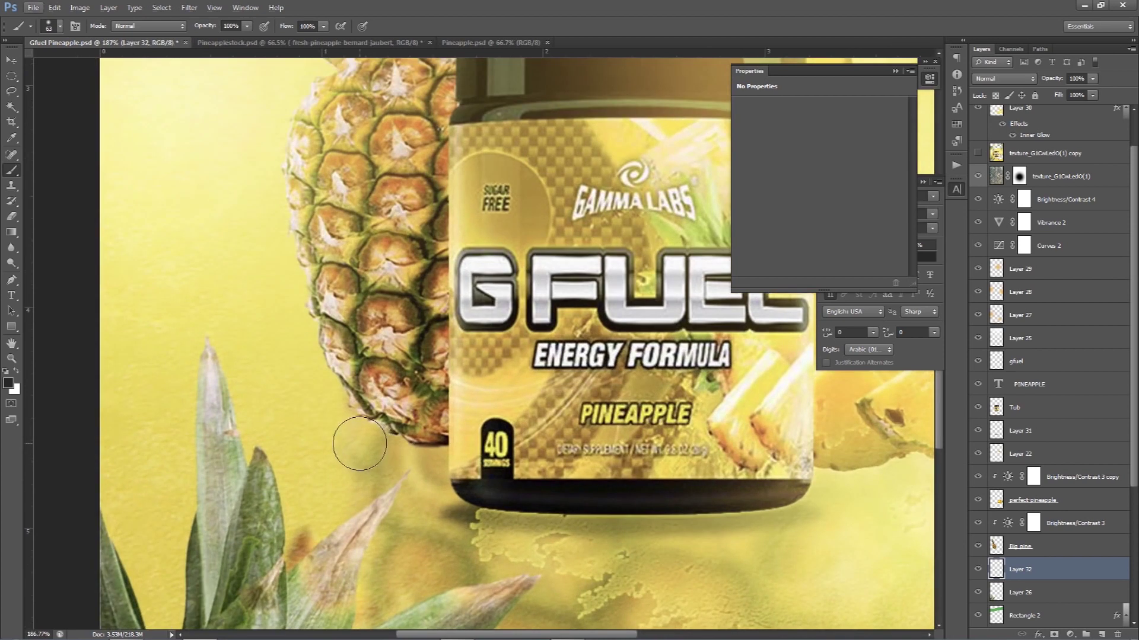
drag(335, 446, 424, 444)
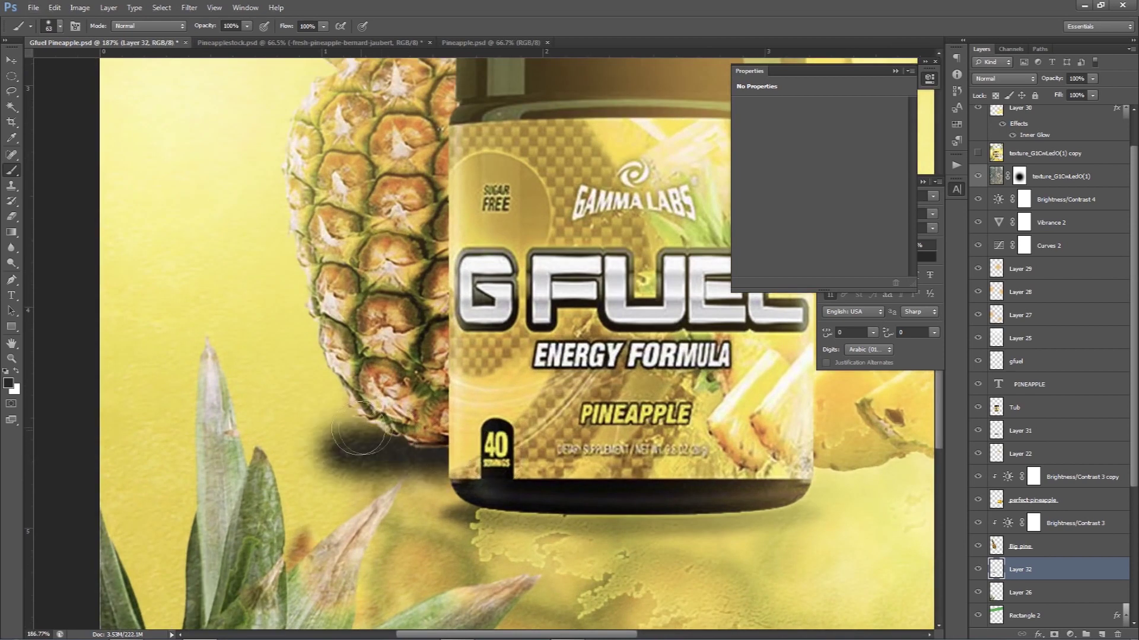
click(1092, 79)
drag(1065, 95, 1061, 95)
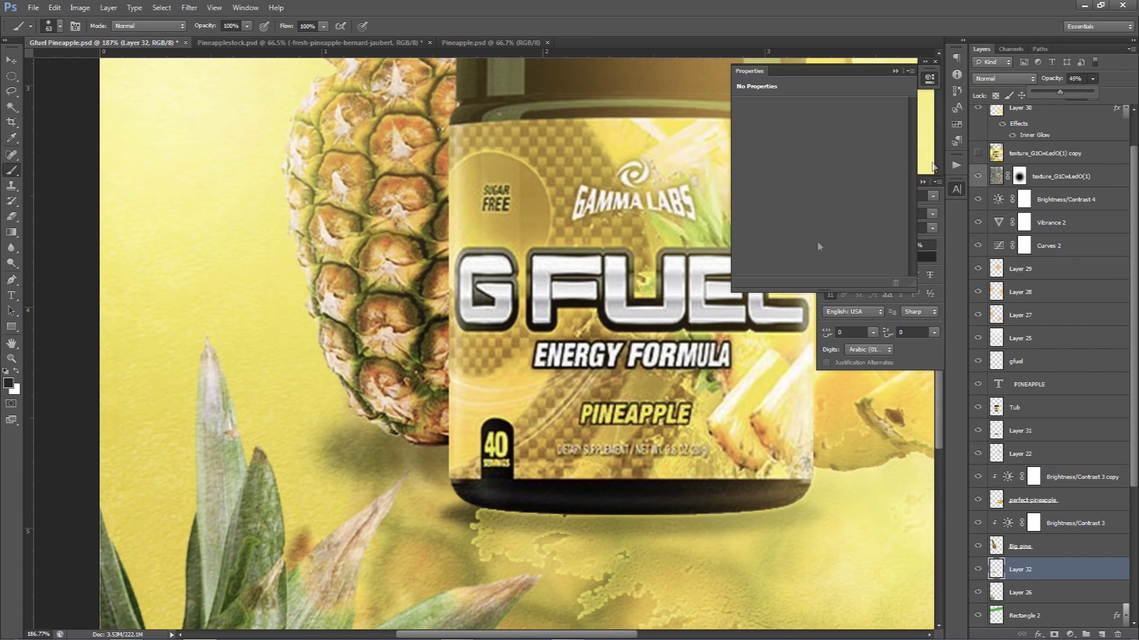
Step: Give Layer 32's shadow a dark olive Color Overlay darkened from the poster's yellow
key(v)
key(h)
double_click(1091, 571)
click(790, 315)
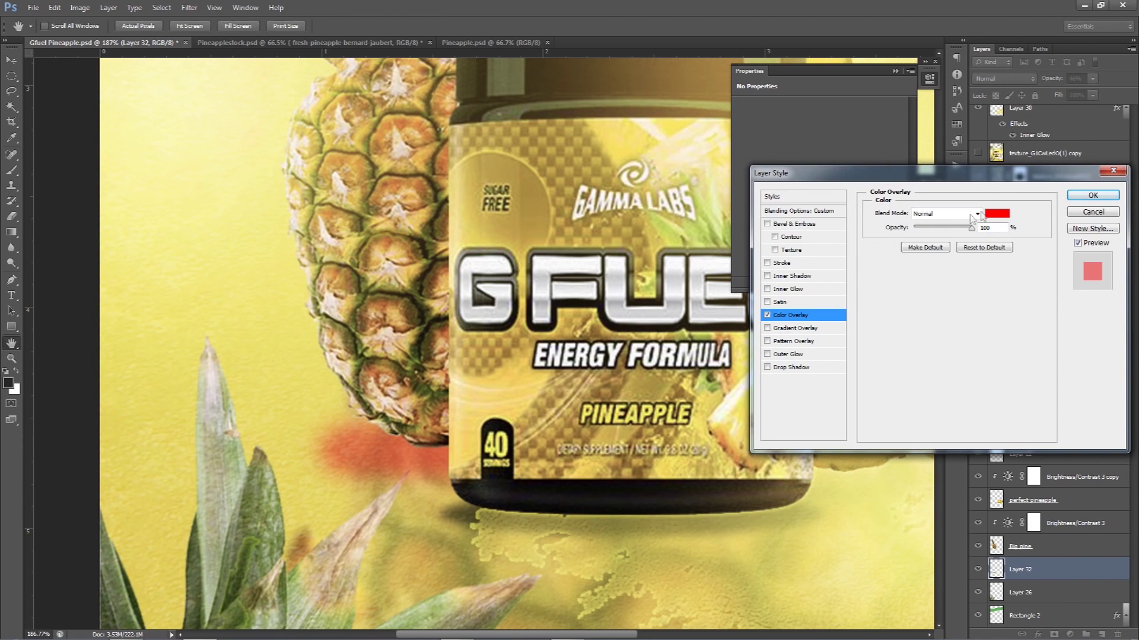
click(997, 213)
click(389, 302)
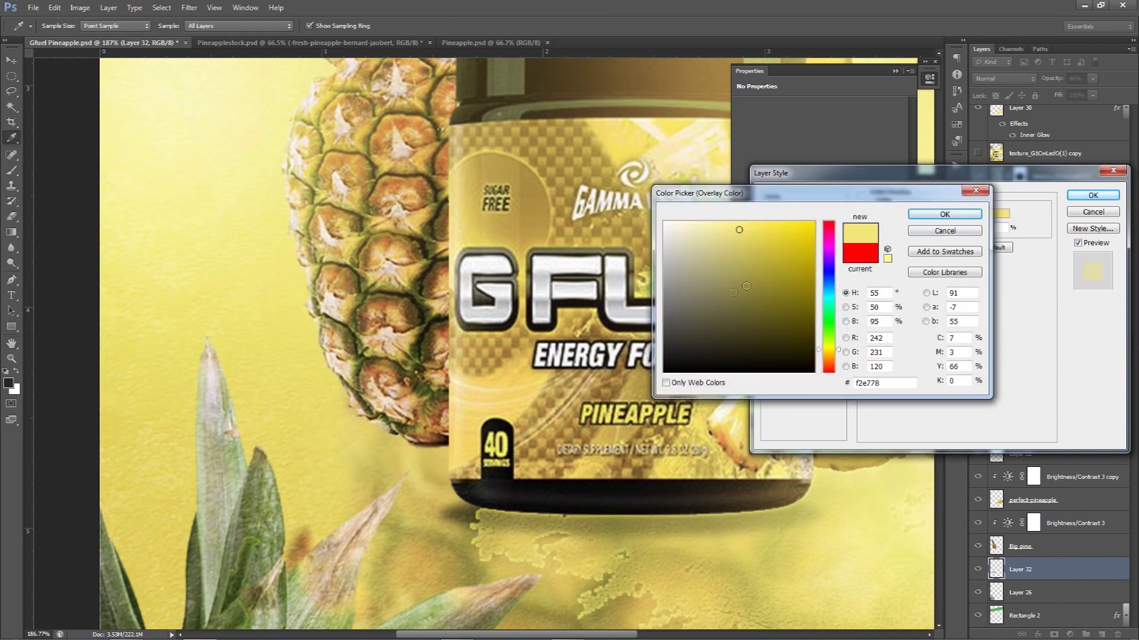
mouse_move(740, 231)
mouse_down()
mouse_move(758, 311)
mouse_move(726, 308)
mouse_move(743, 299)
mouse_up()
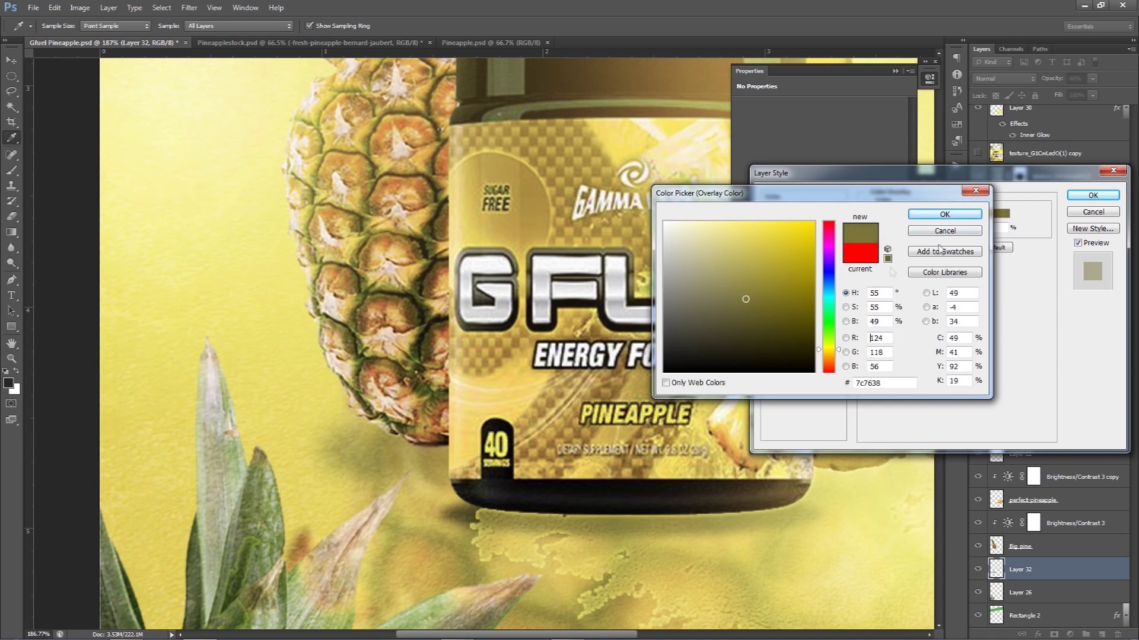
click(980, 213)
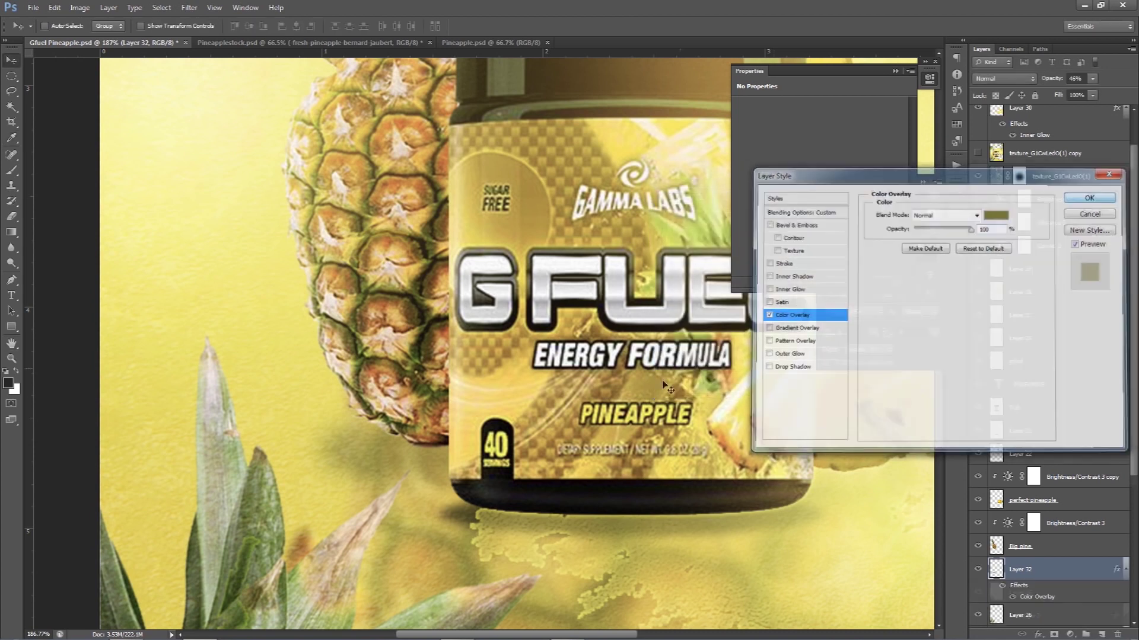
click(1093, 195)
Step: Apply a dark olive Color Overlay (#6f6a1d) to Layer 31's tub shadow
key(v)
scroll(660, 388, down, 3)
scroll(659, 387, down, 1)
scroll(658, 385, down, 2)
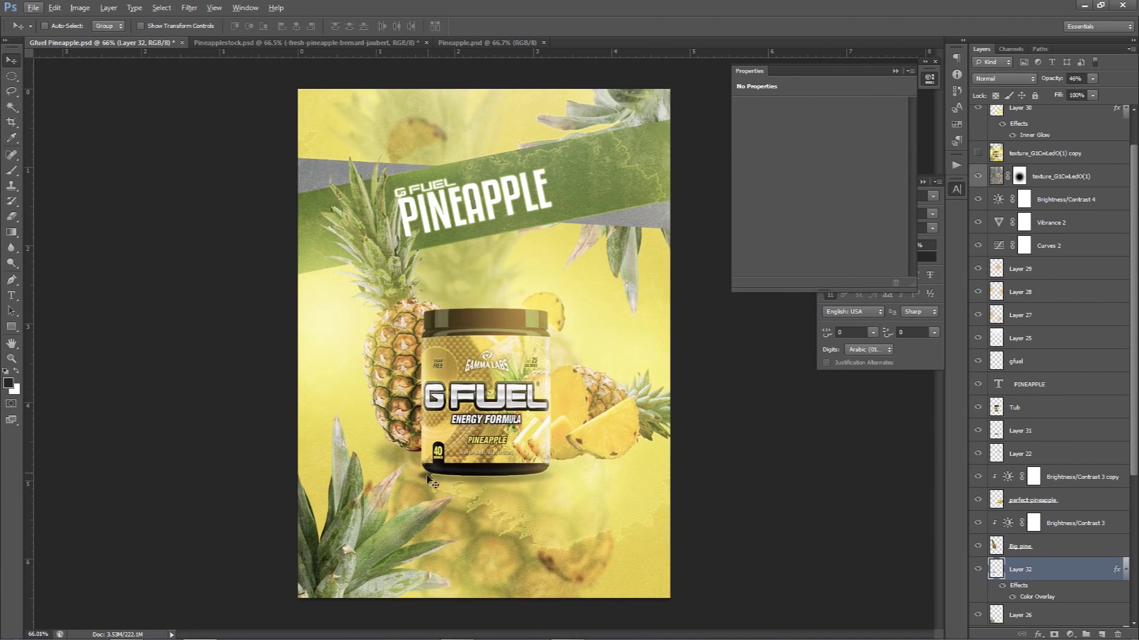
double_click(1055, 430)
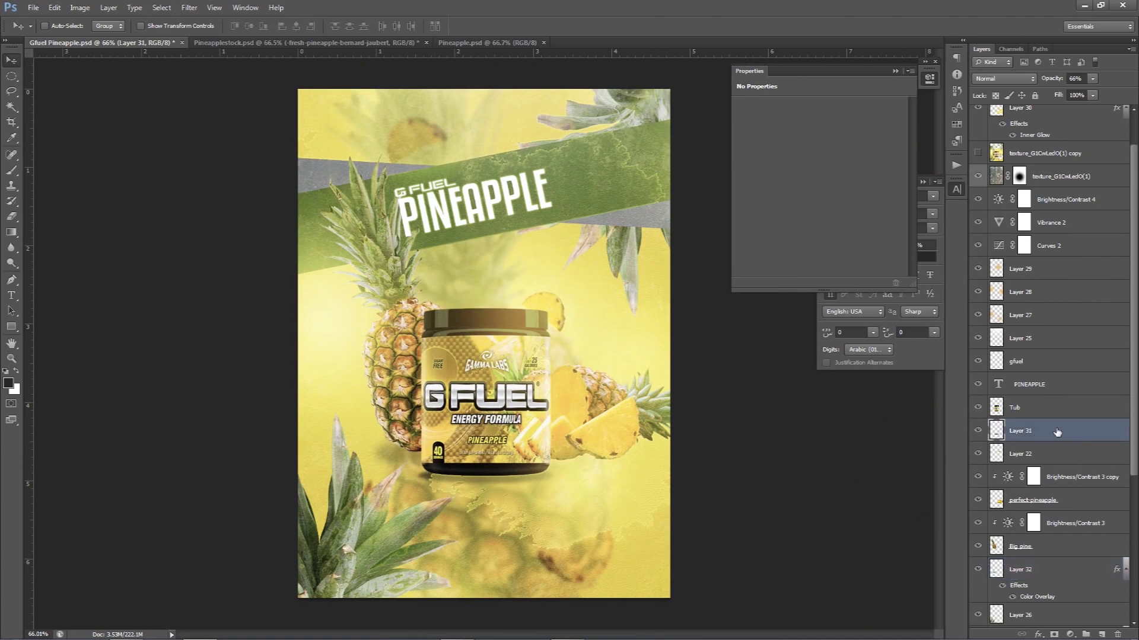
click(791, 315)
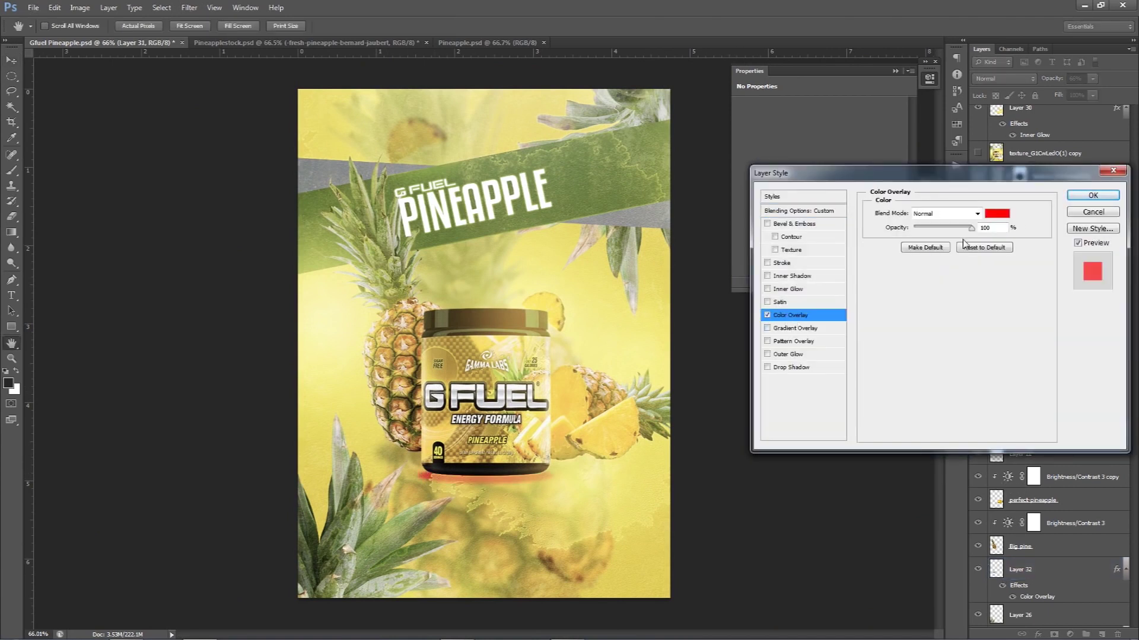
click(1001, 213)
click(354, 382)
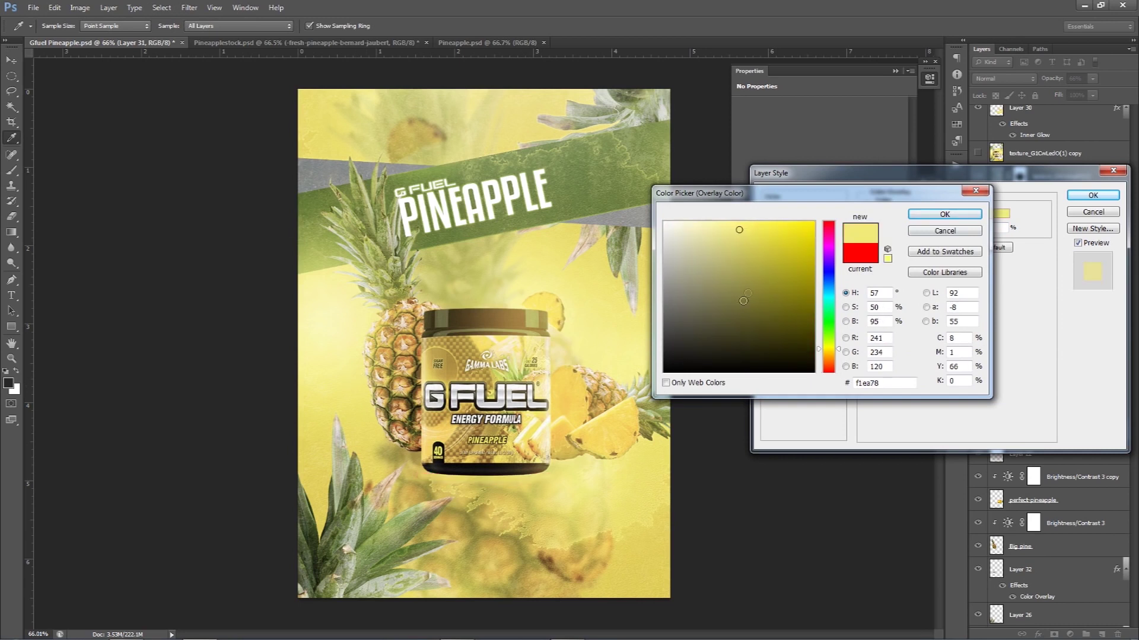
click(776, 295)
drag(776, 297, 775, 307)
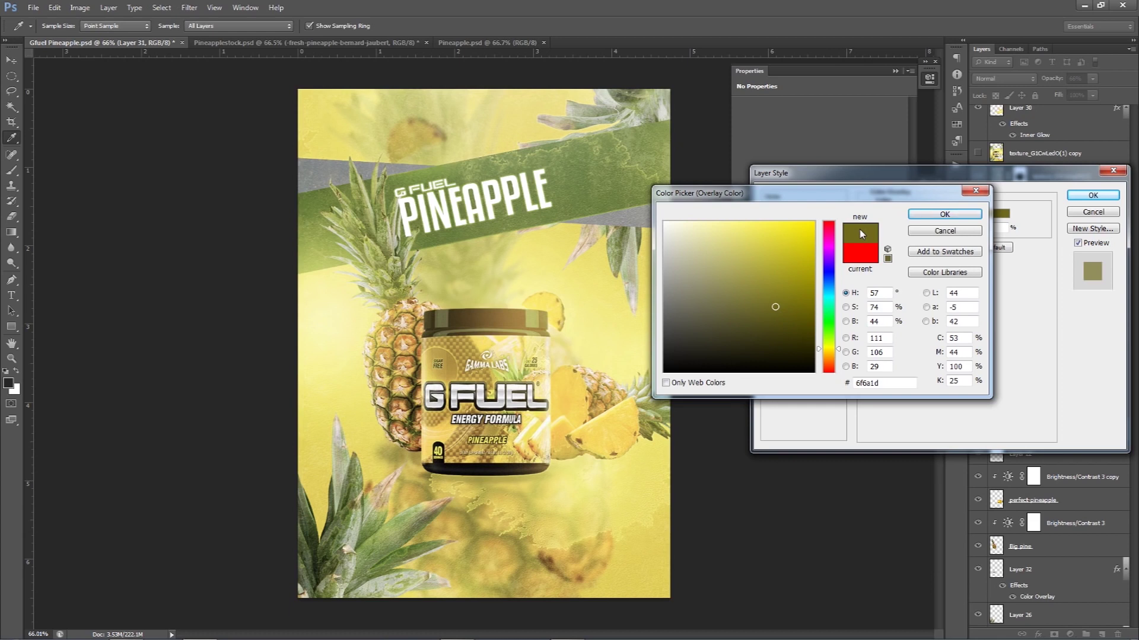
click(943, 214)
click(1093, 195)
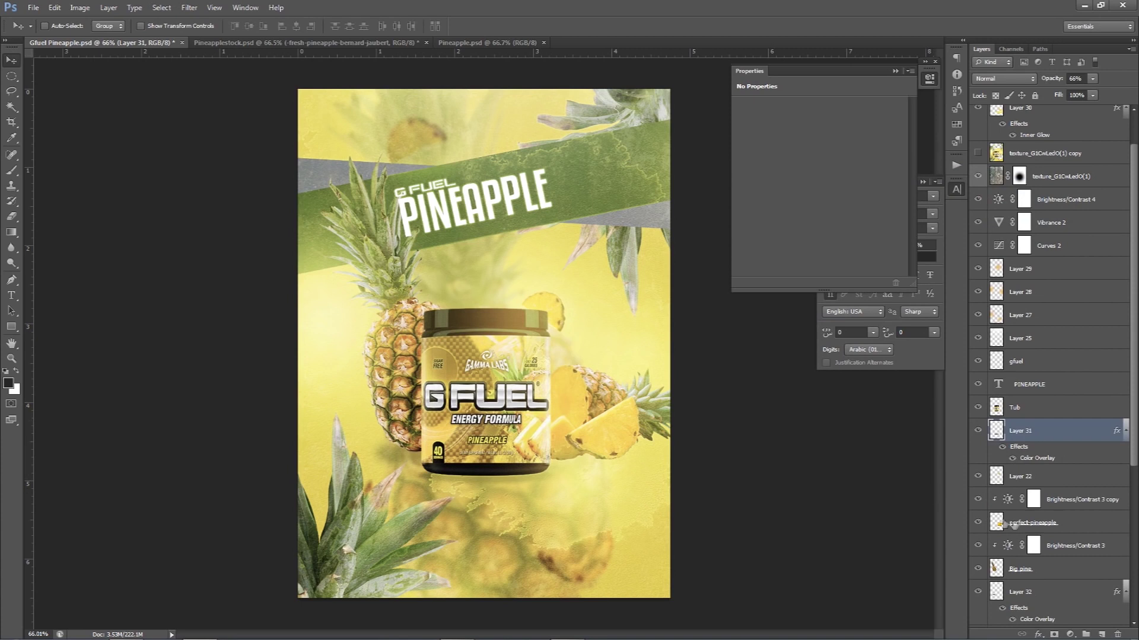
click(977, 522)
click(1033, 546)
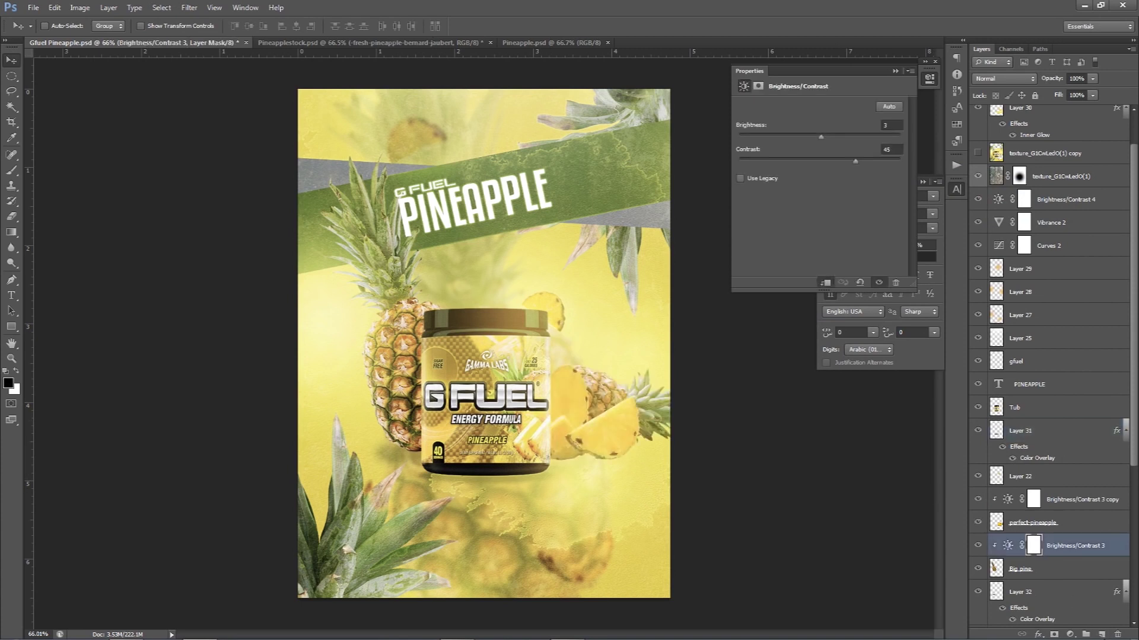
Step: On a new Layer 33, brush a soft shadow under the pineapple slice and erase the excess
click(1102, 633)
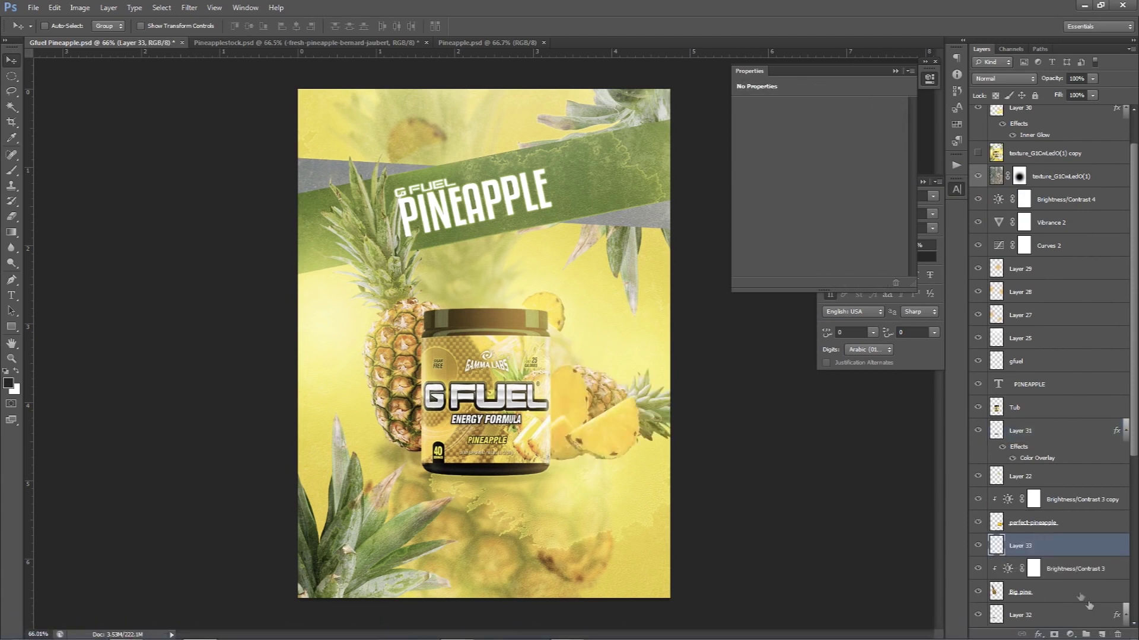
key(b)
scroll(615, 444, up, 3)
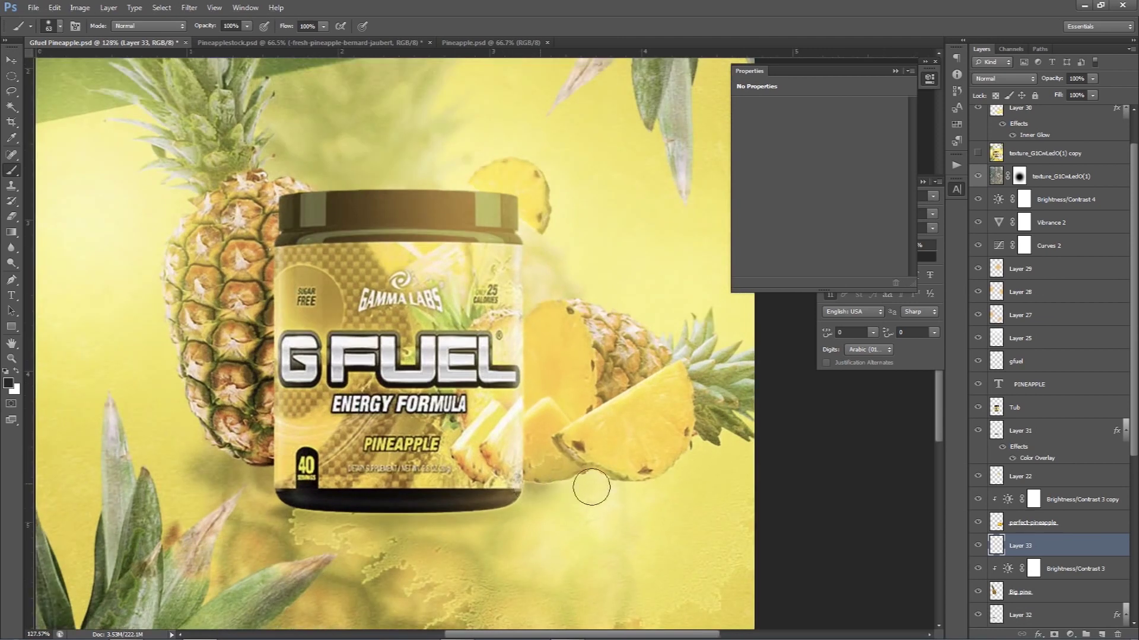
scroll(723, 466, down, 3)
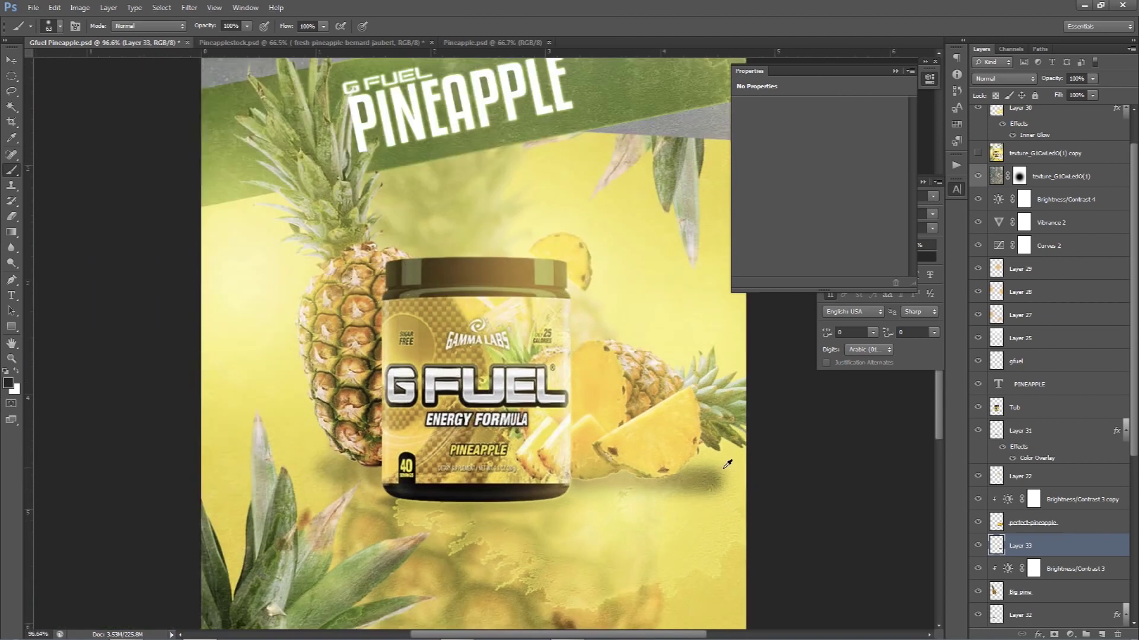
drag(555, 471, 660, 471)
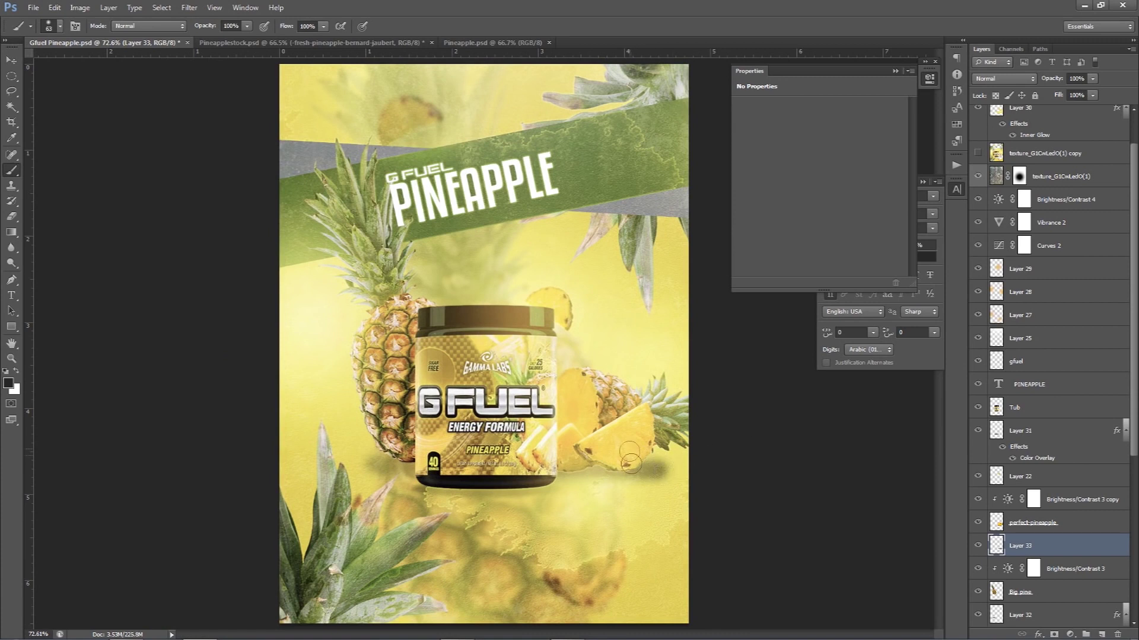
key(e)
click(683, 492)
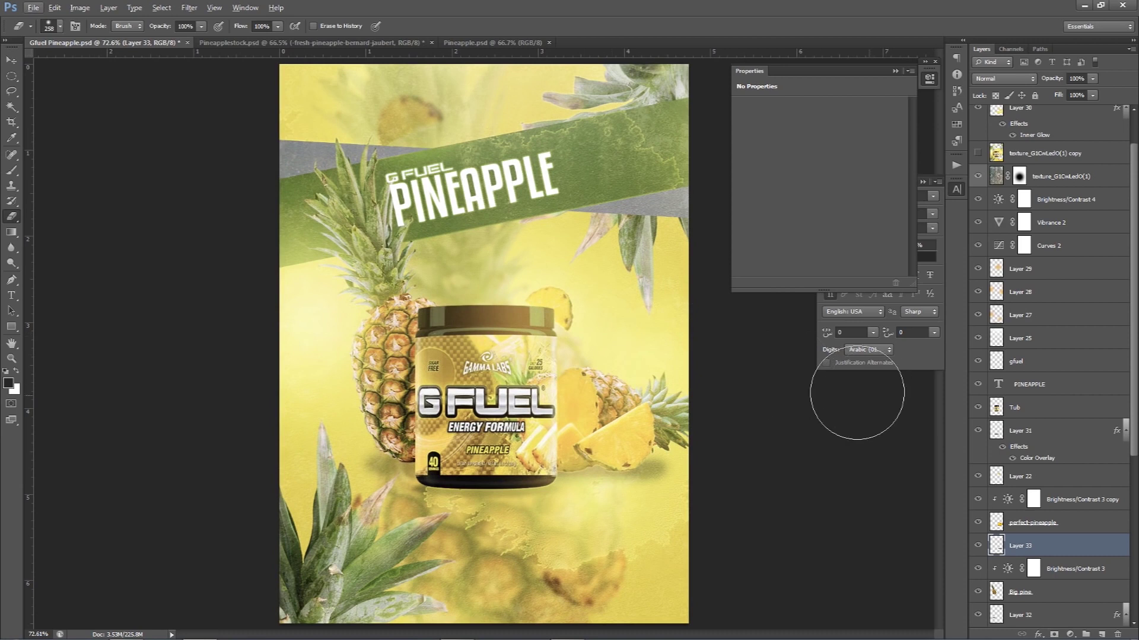
Step: Give Layer 33 an olive Color Overlay, #898121
double_click(1065, 545)
click(791, 315)
click(1001, 212)
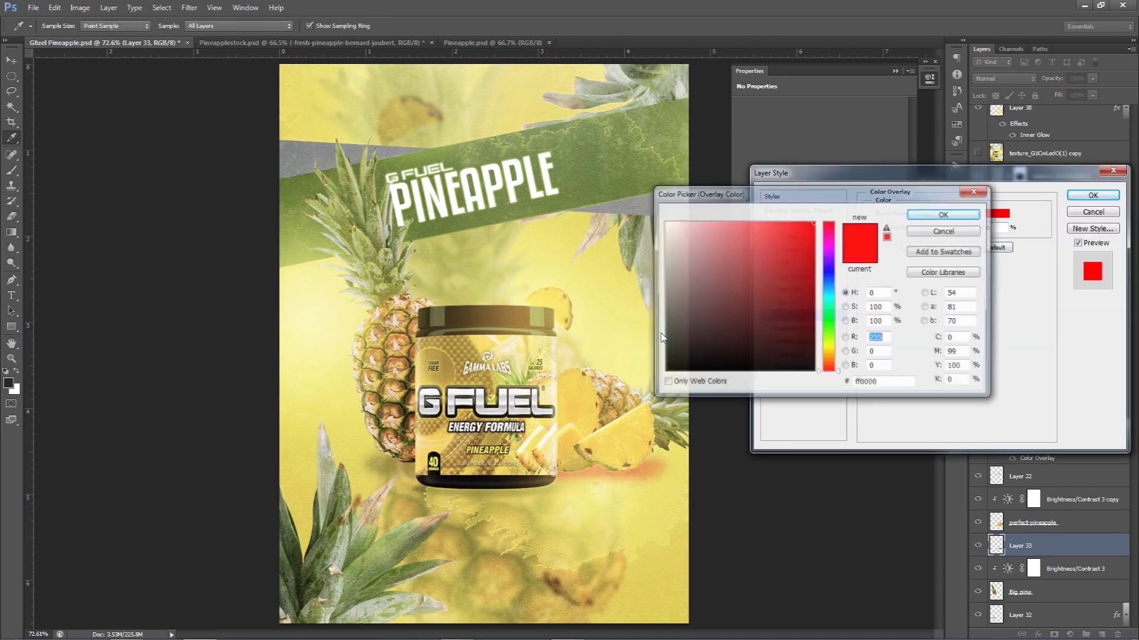
click(782, 308)
click(778, 292)
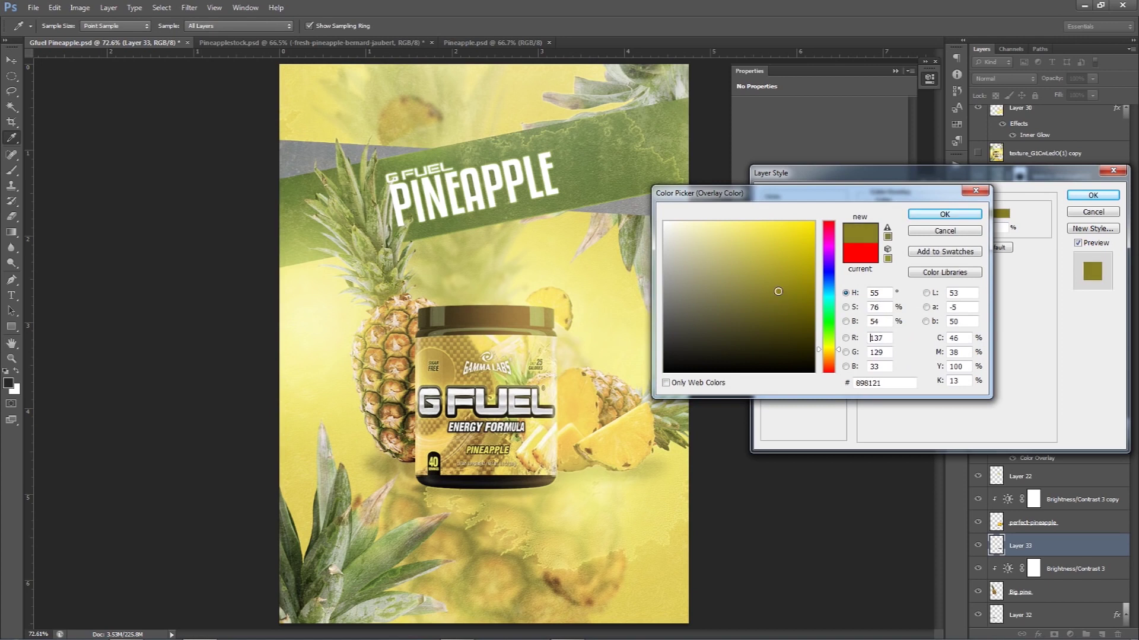
click(944, 214)
click(1093, 195)
scroll(572, 373, down, 1)
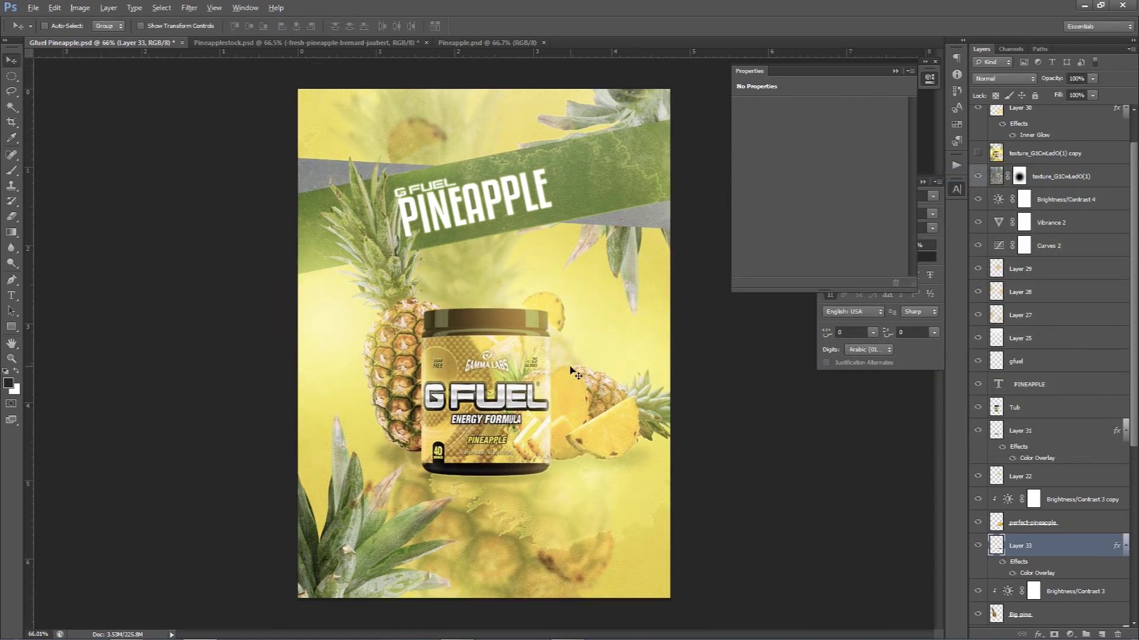
Step: Erase Layer 30's glowing banner specks along the PINEAPPLE word
scroll(464, 211, up, 2)
scroll(461, 207, up, 3)
scroll(654, 155, up, 3)
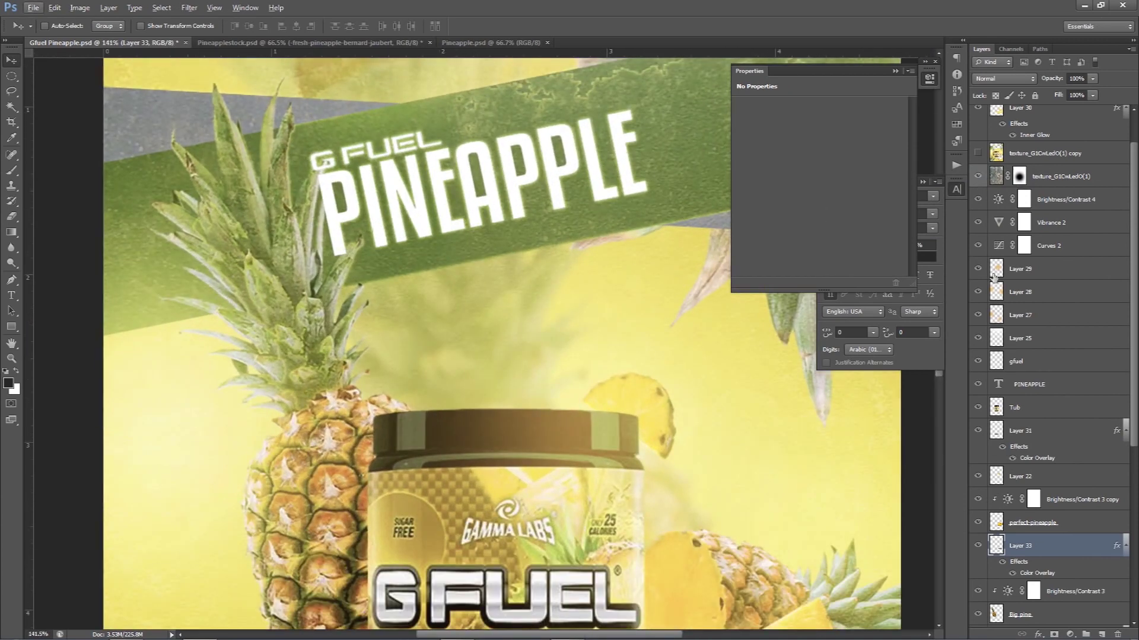
scroll(994, 276, up, 2)
click(1015, 155)
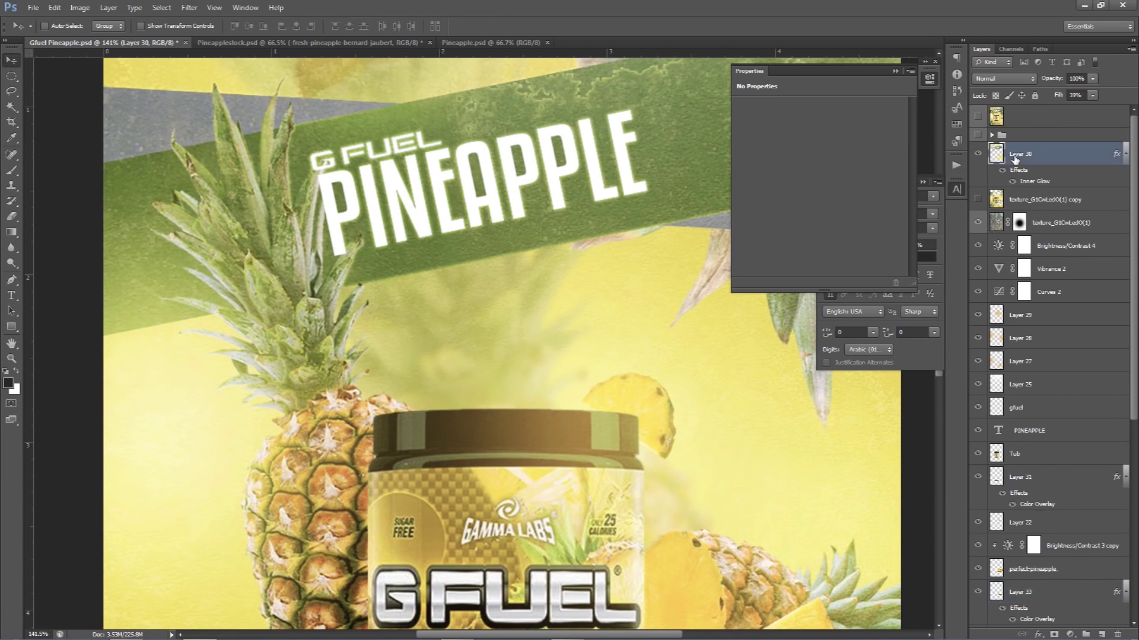
key(e)
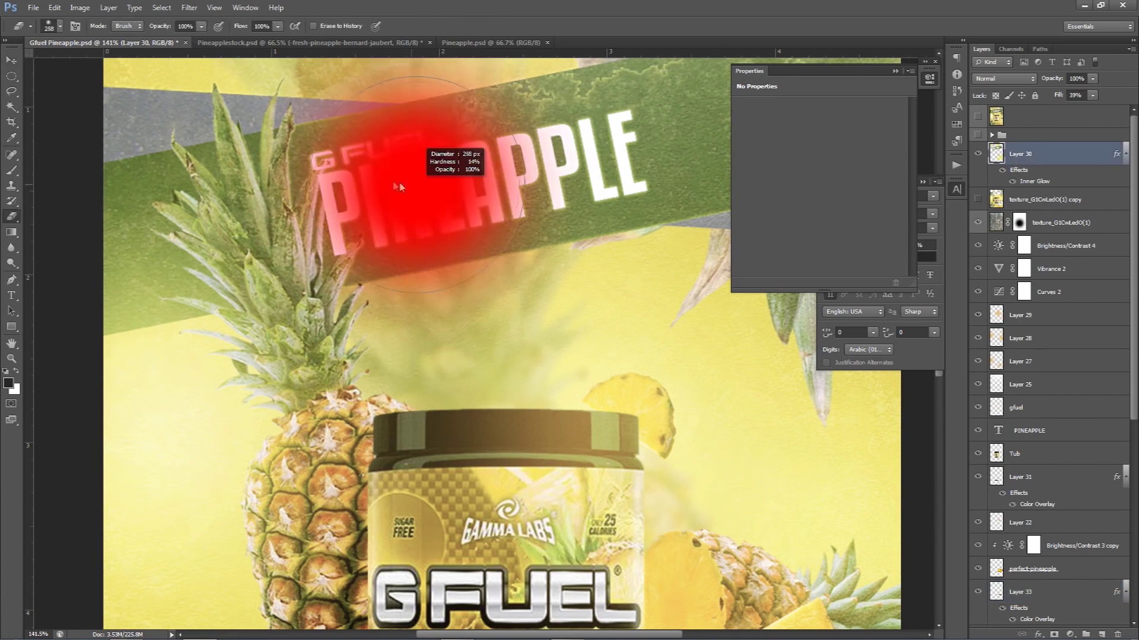
drag(397, 181, 597, 159)
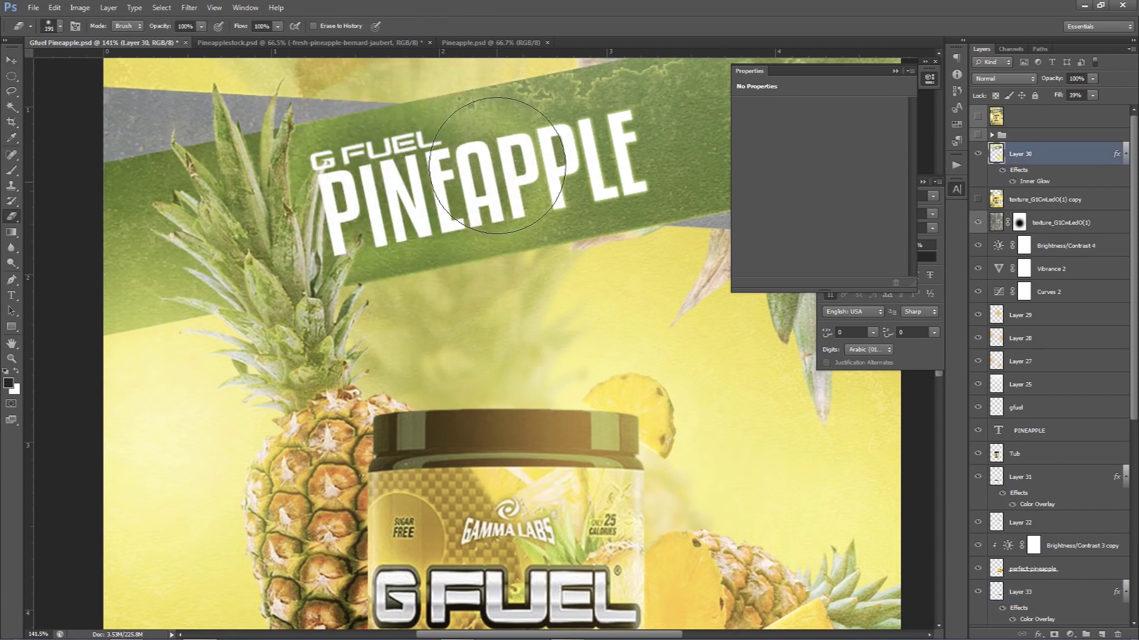
Step: Select the PINEAPPLE title text layer in the Layers panel
scroll(597, 160, down, 2)
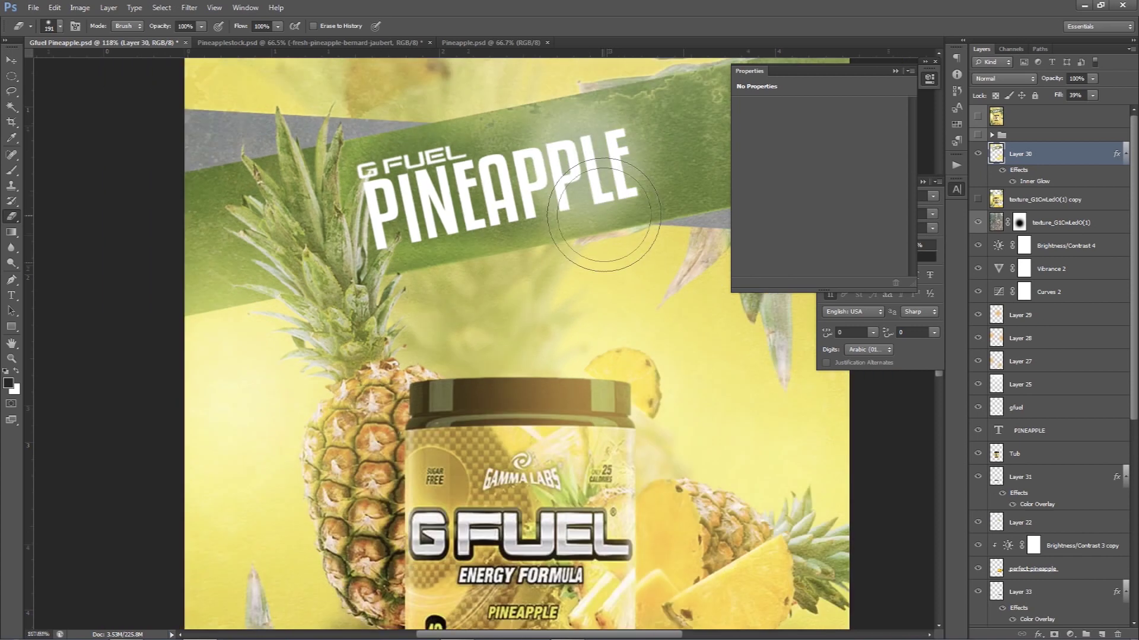
scroll(587, 165, down, 2)
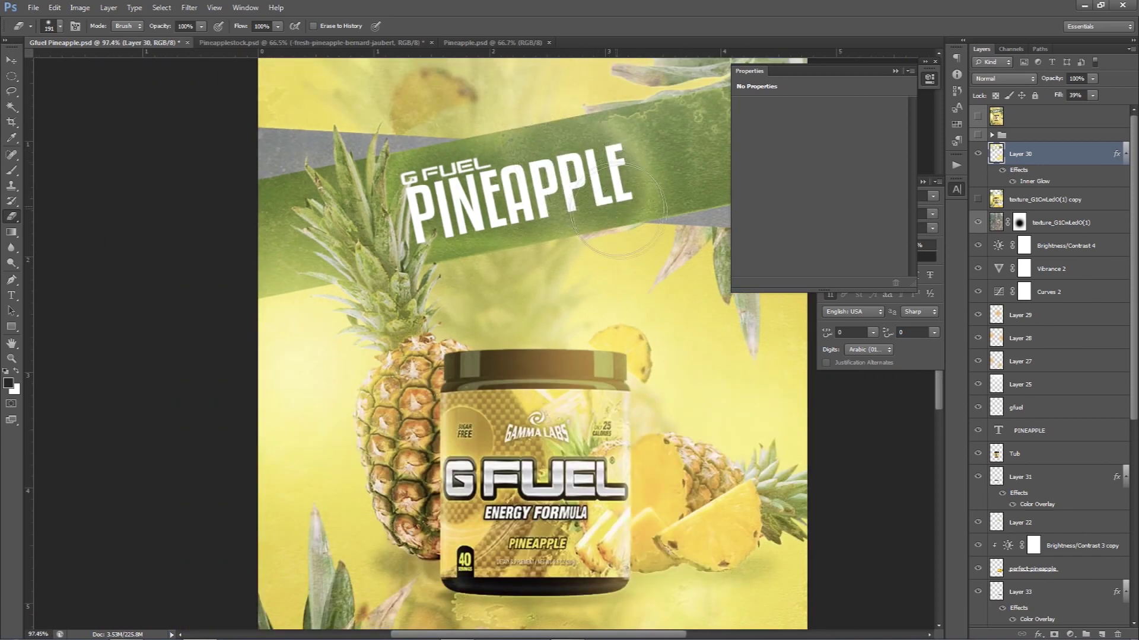
scroll(633, 259, down, 3)
scroll(633, 260, down, 2)
scroll(622, 259, up, 1)
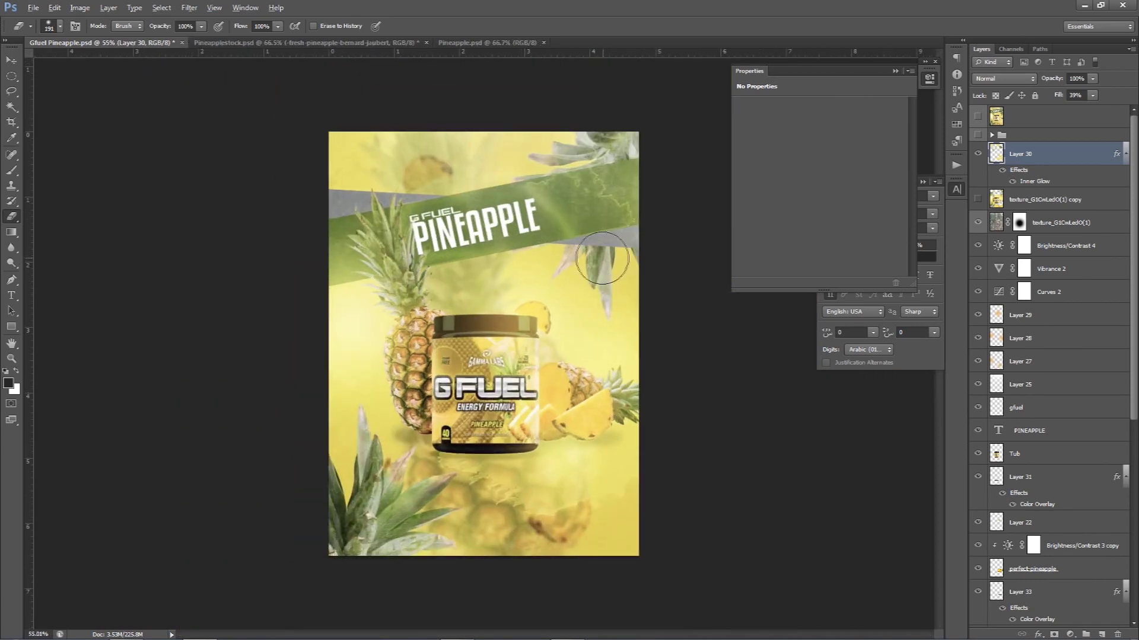
scroll(611, 259, up, 1)
scroll(596, 259, up, 1)
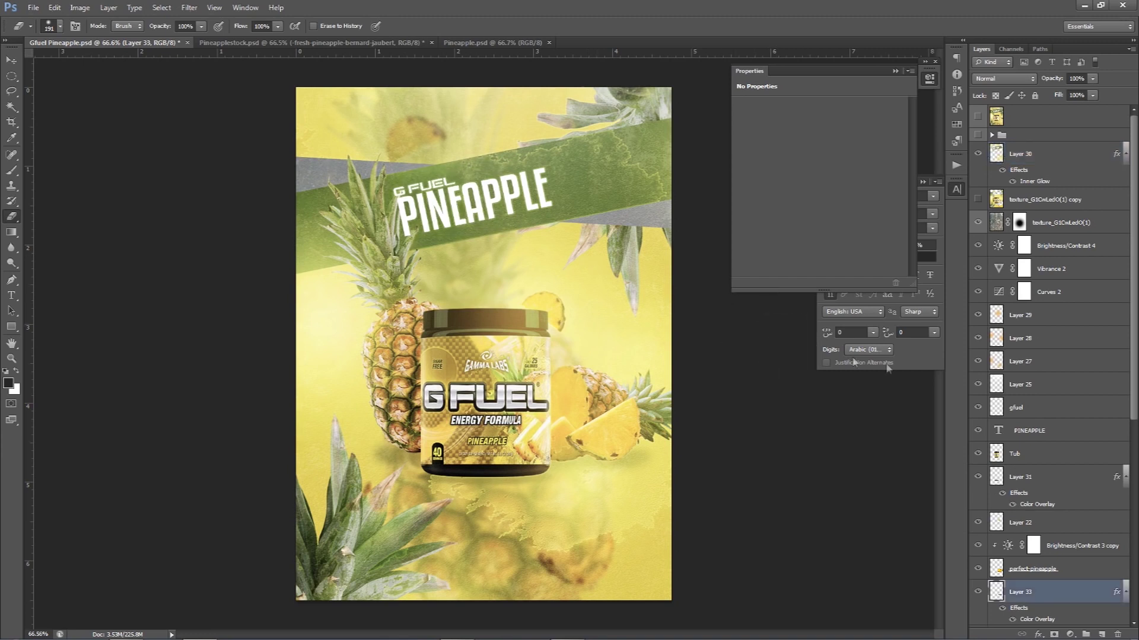
click(1033, 427)
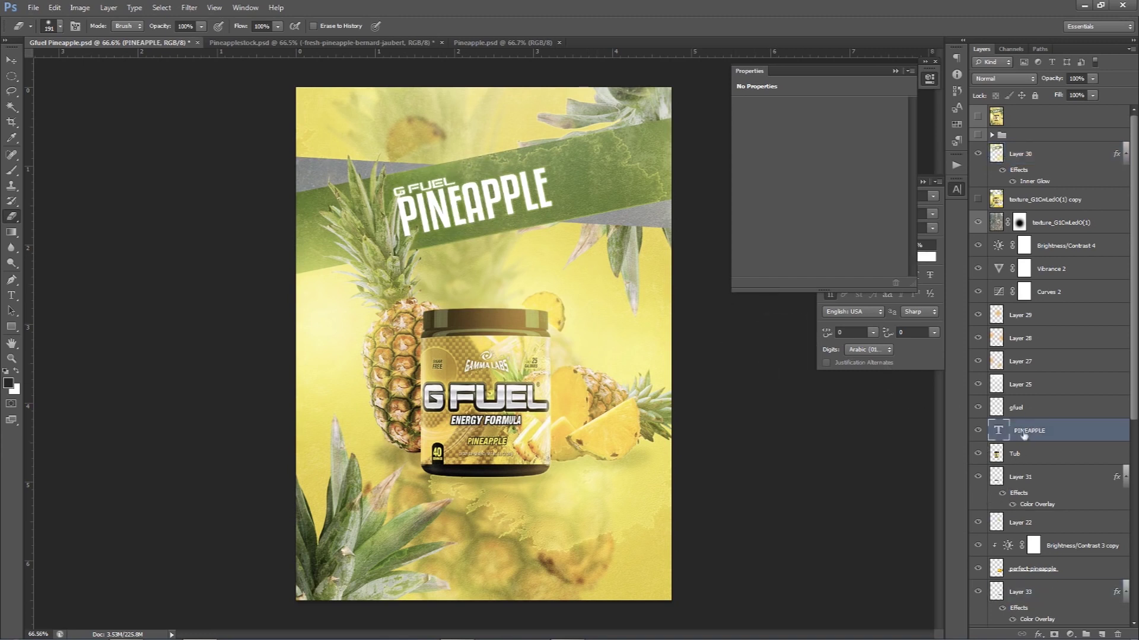
key(v)
shift+click(1020, 408)
drag(1020, 408, 1027, 151)
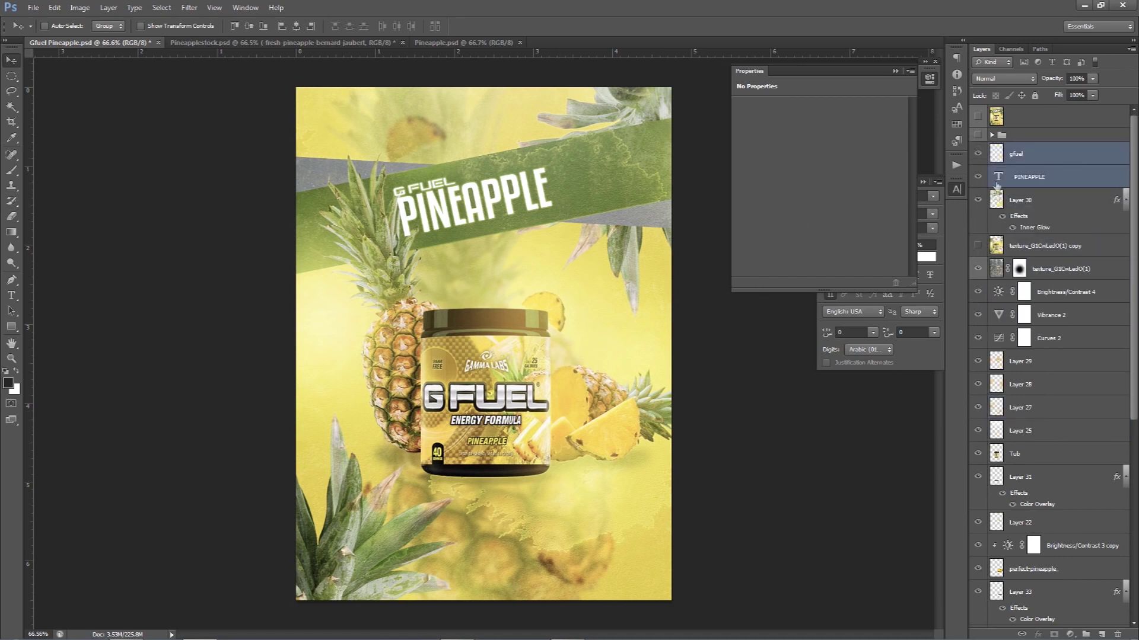
click(978, 202)
key(ctrl+z)
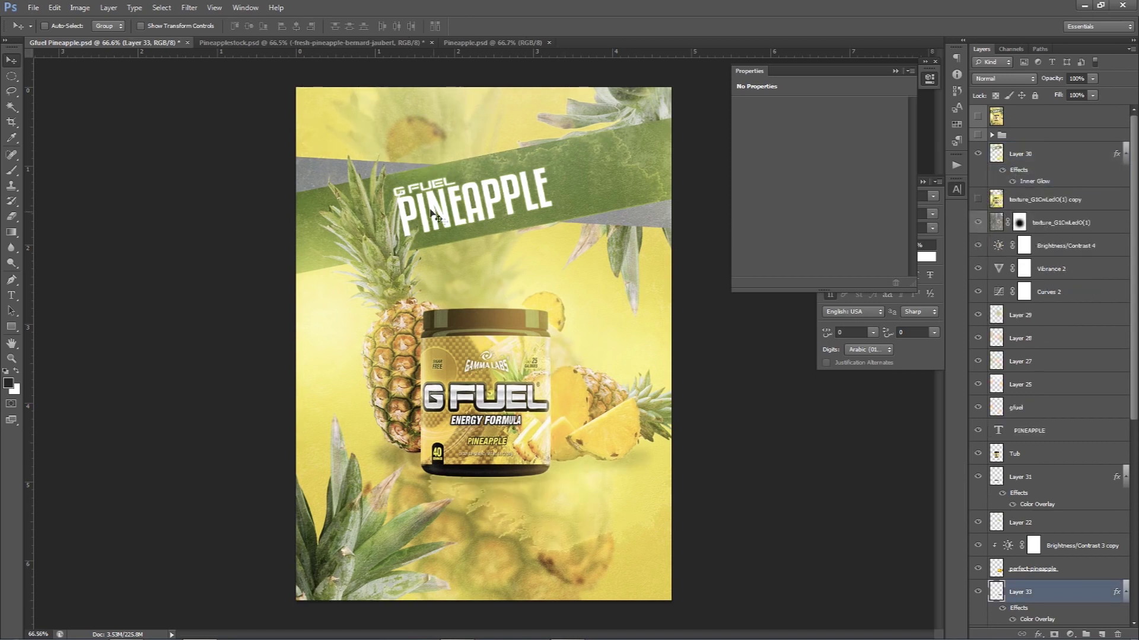
click(999, 159)
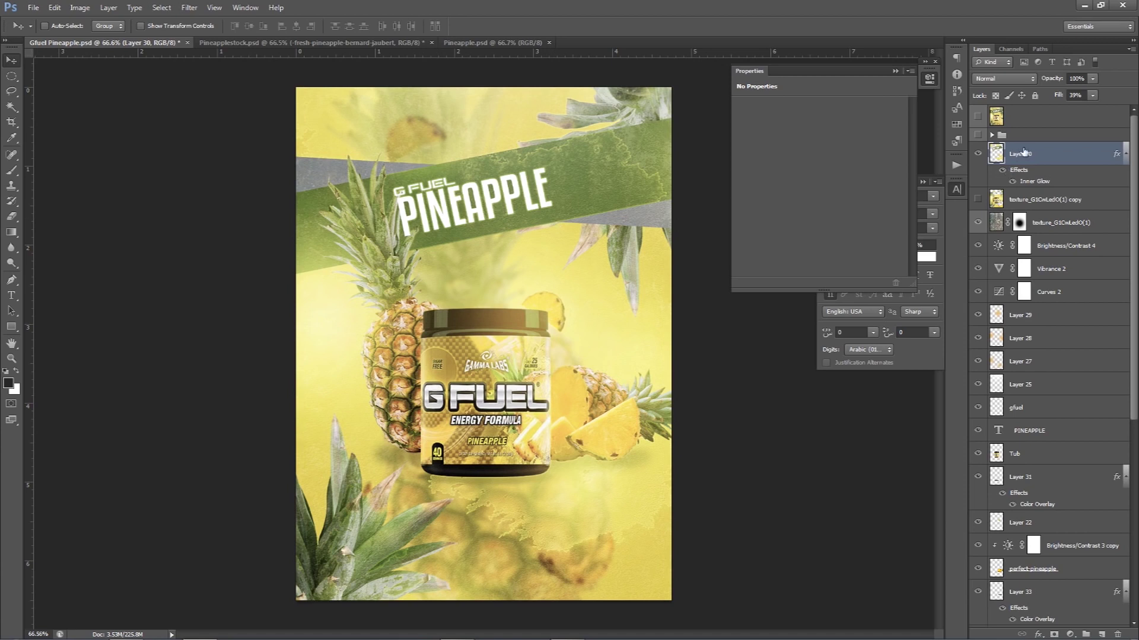
Step: On a new layer, paint a soft white glow at the poster's top right with a ~741 px brush
click(1102, 633)
key(b)
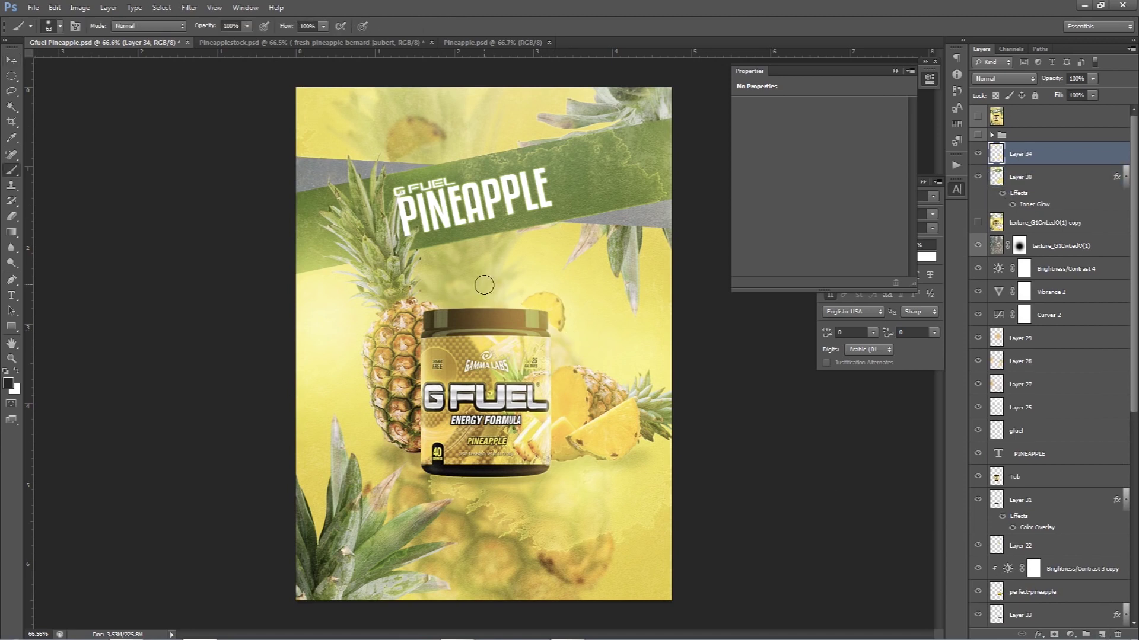
drag(490, 269, 525, 393)
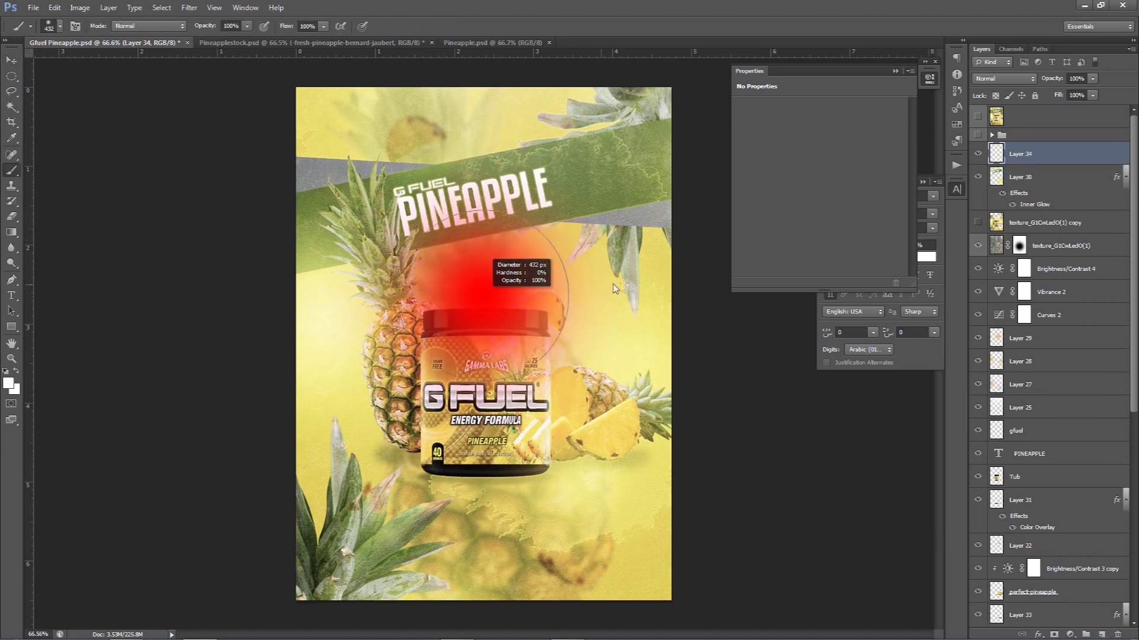
scroll(526, 393, down, 1)
scroll(526, 392, down, 1)
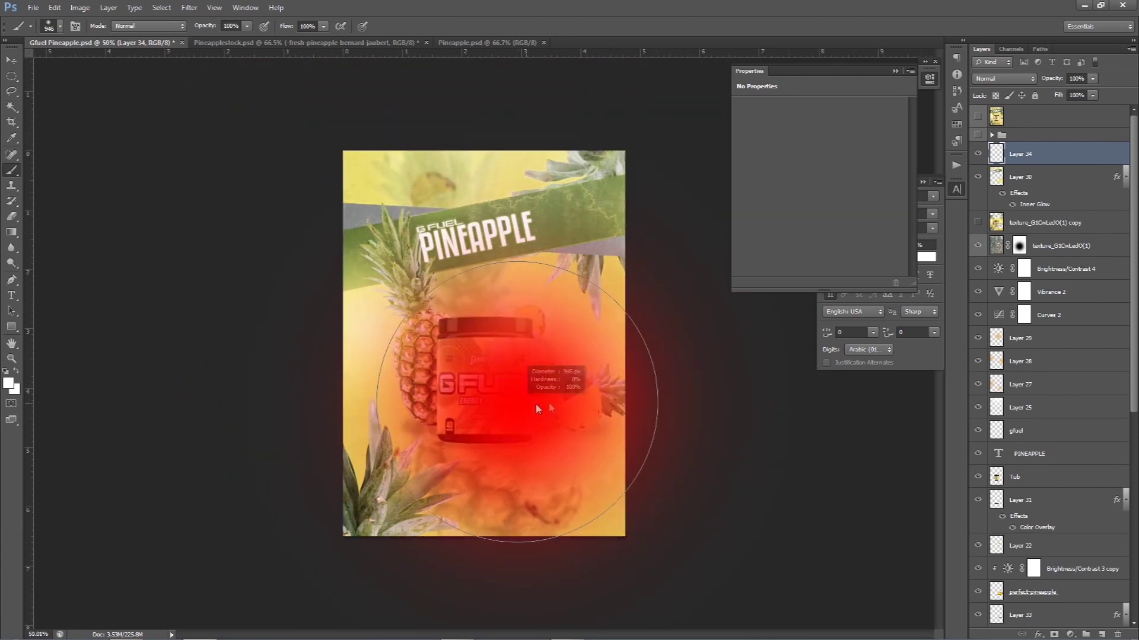
drag(462, 376, 451, 376)
scroll(485, 342, up, 1)
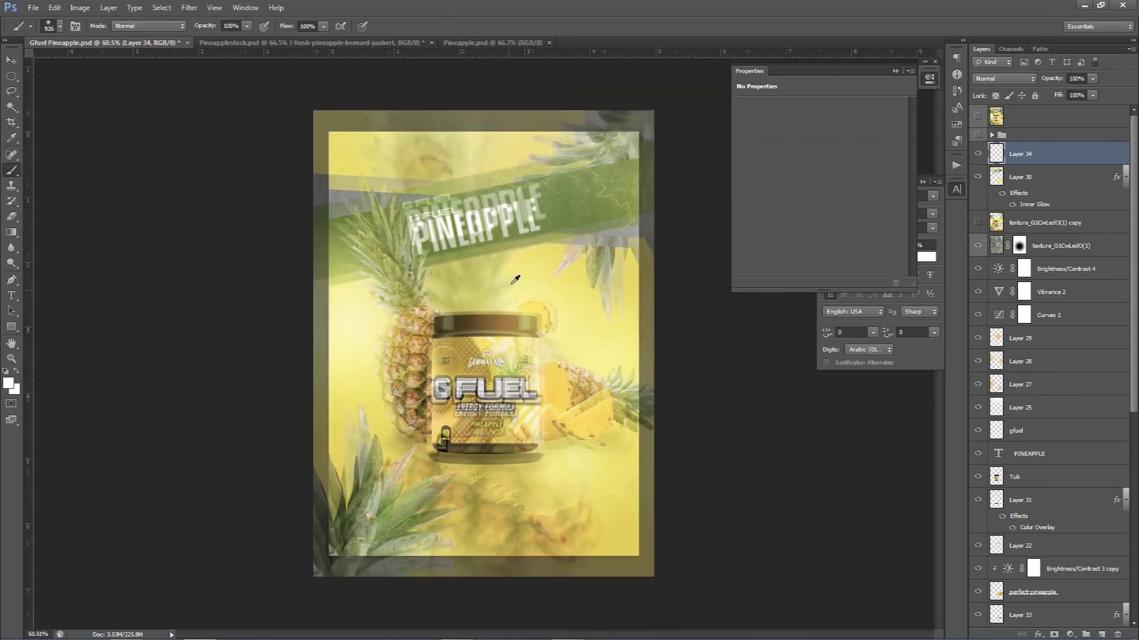
scroll(448, 175, down, 1)
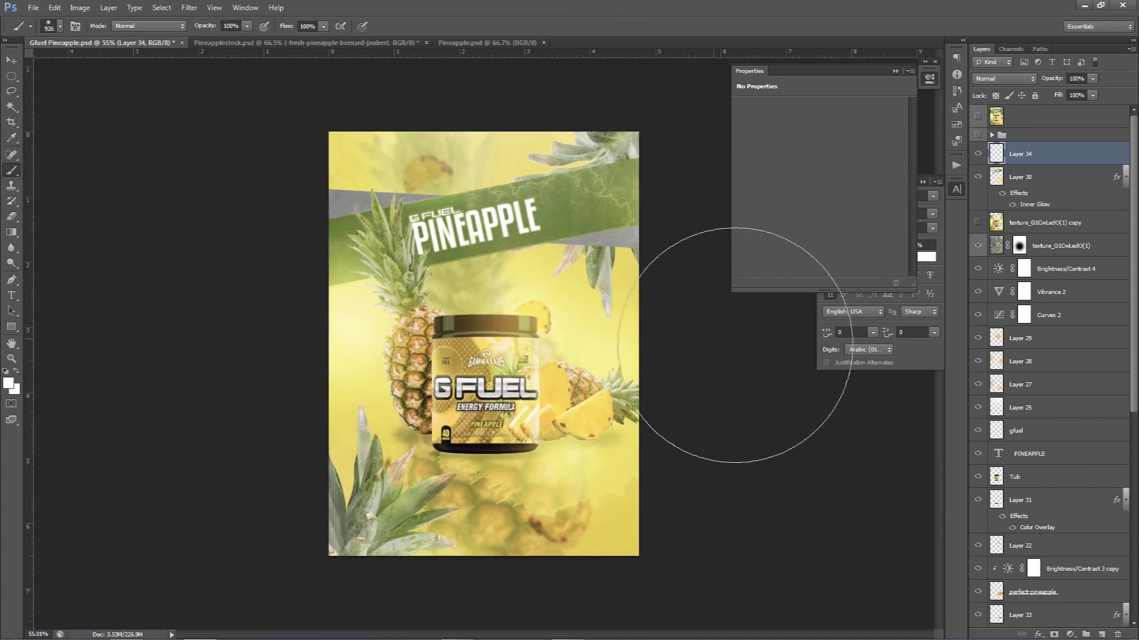
drag(330, 270, 302, 270)
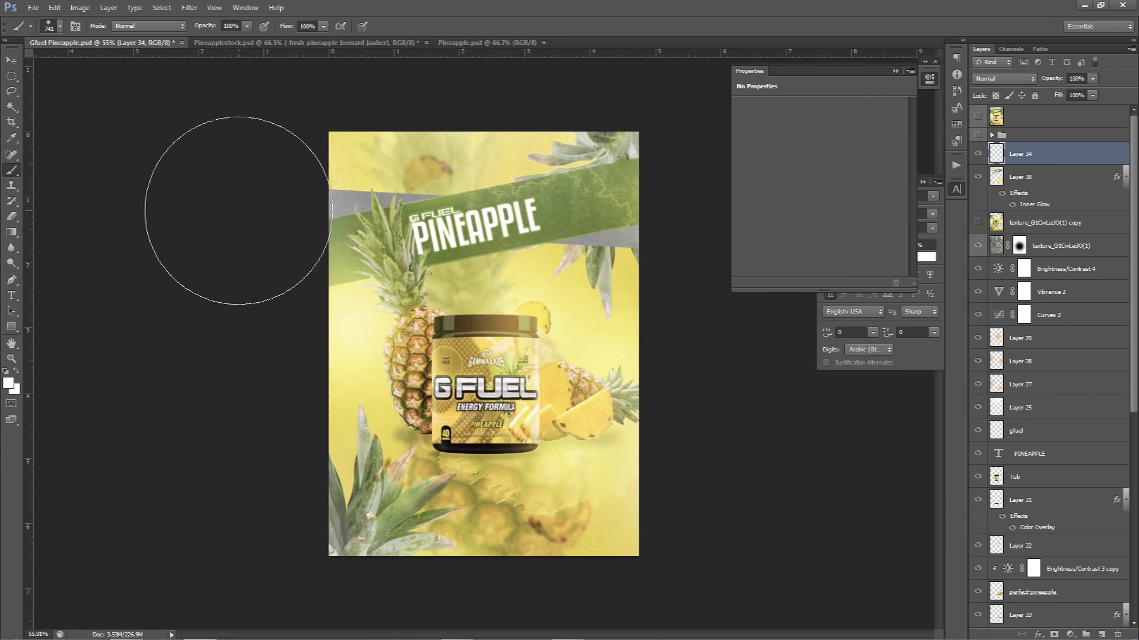
click(675, 142)
Step: Lower the glow layer's opacity to 51%
key(ctrl+plus)
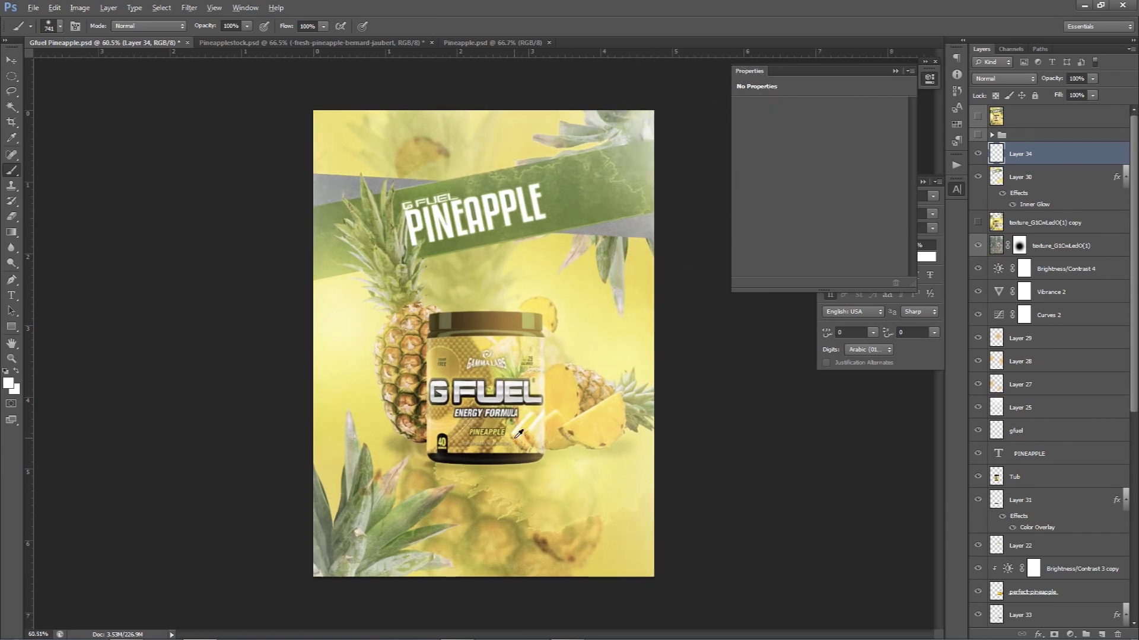
click(1093, 79)
drag(1066, 91, 1062, 92)
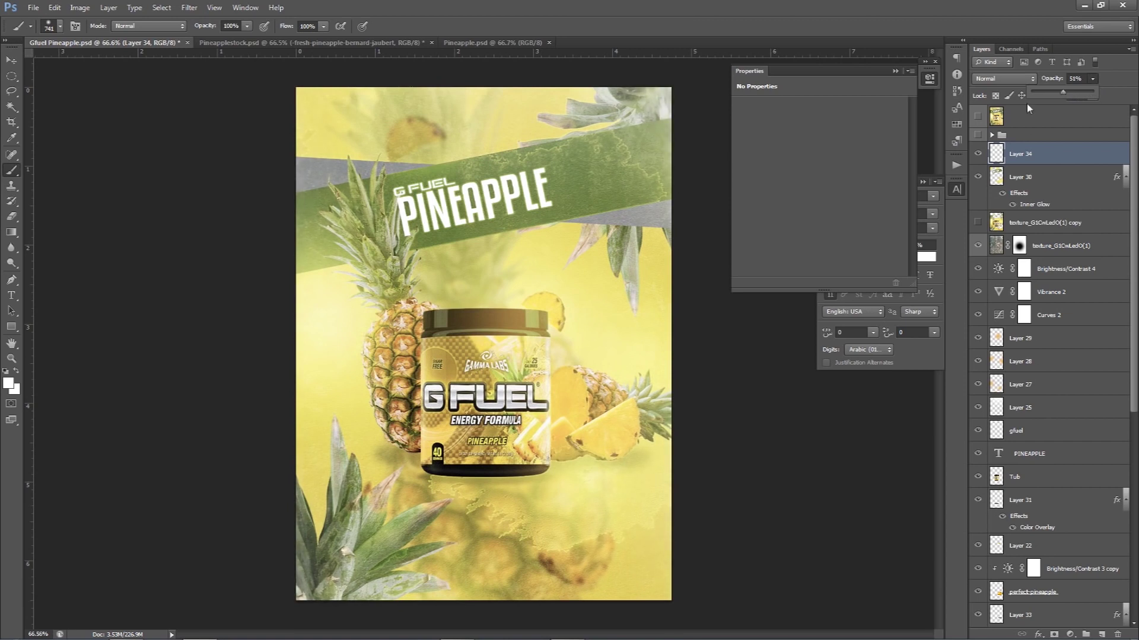
key(v)
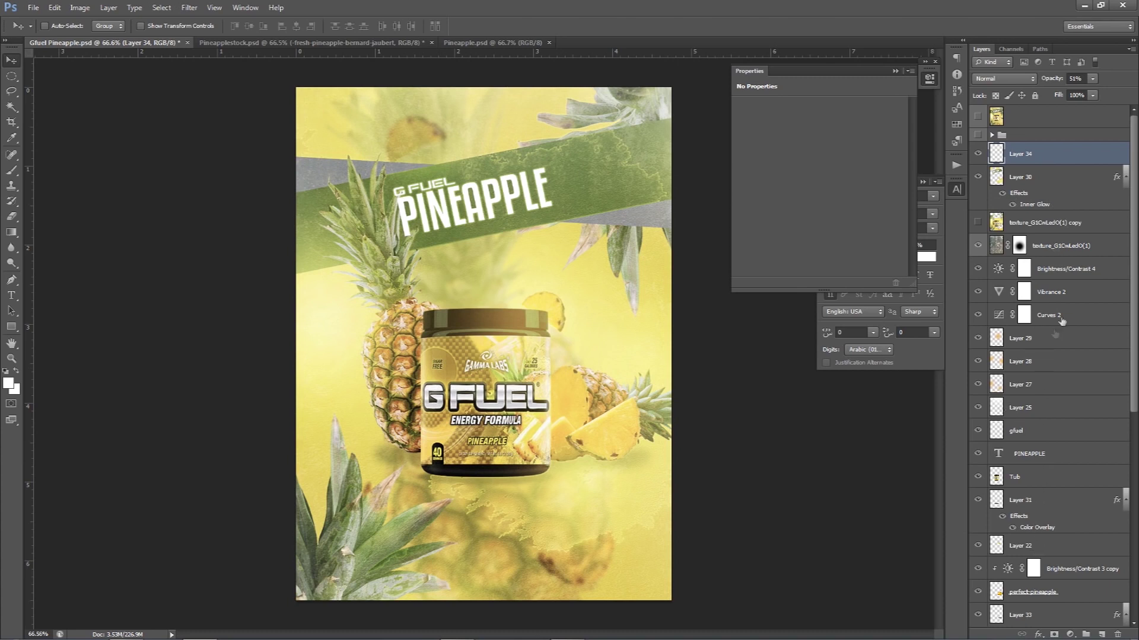
Step: Select the Rectangle 2 banner layer and switch to the Eraser
scroll(1029, 264, down, 2)
scroll(1035, 380, down, 2)
scroll(1043, 498, down, 2)
scroll(1046, 512, down, 3)
scroll(1045, 512, down, 3)
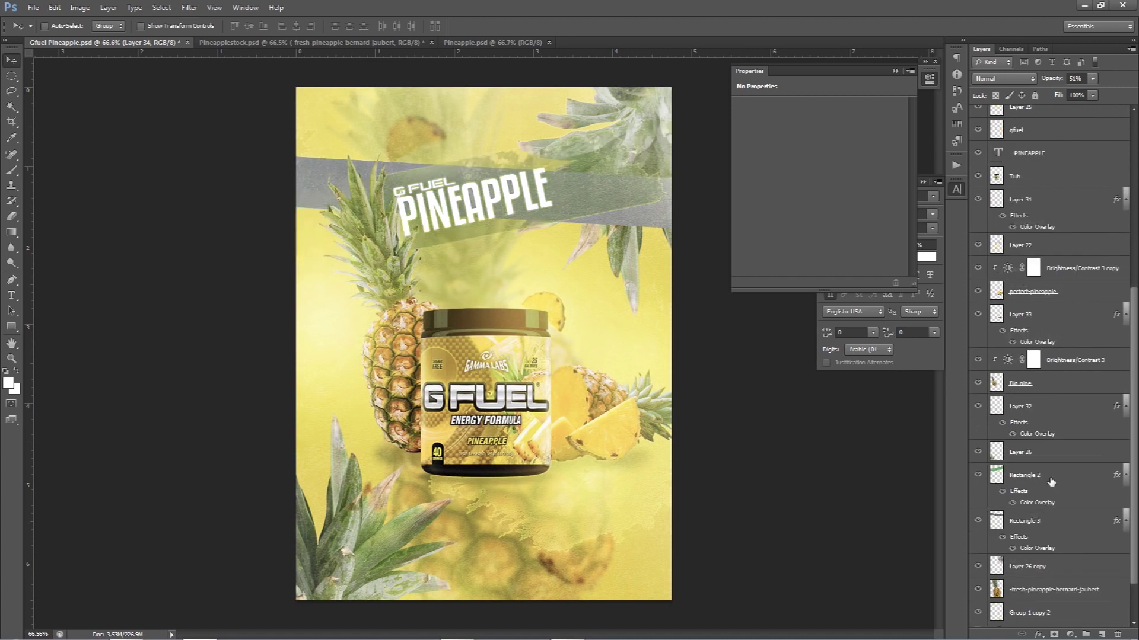
click(978, 475)
click(1051, 481)
key(e)
Step: Erode the banner's right end with grunge eraser preset 1304 at about 769 px
right_click(519, 283)
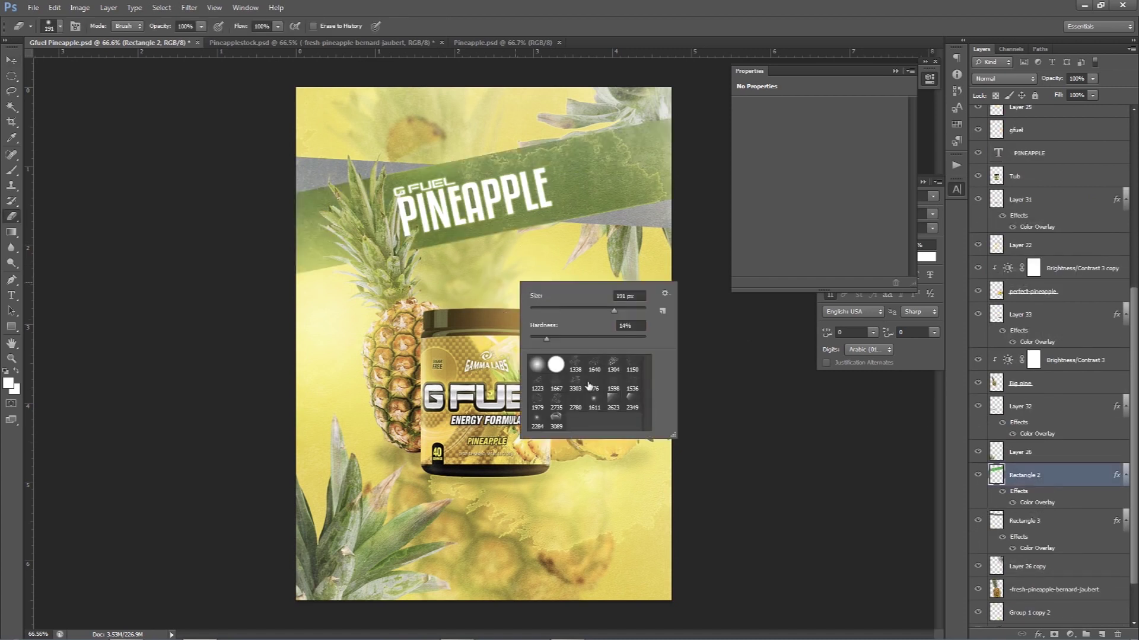
click(614, 364)
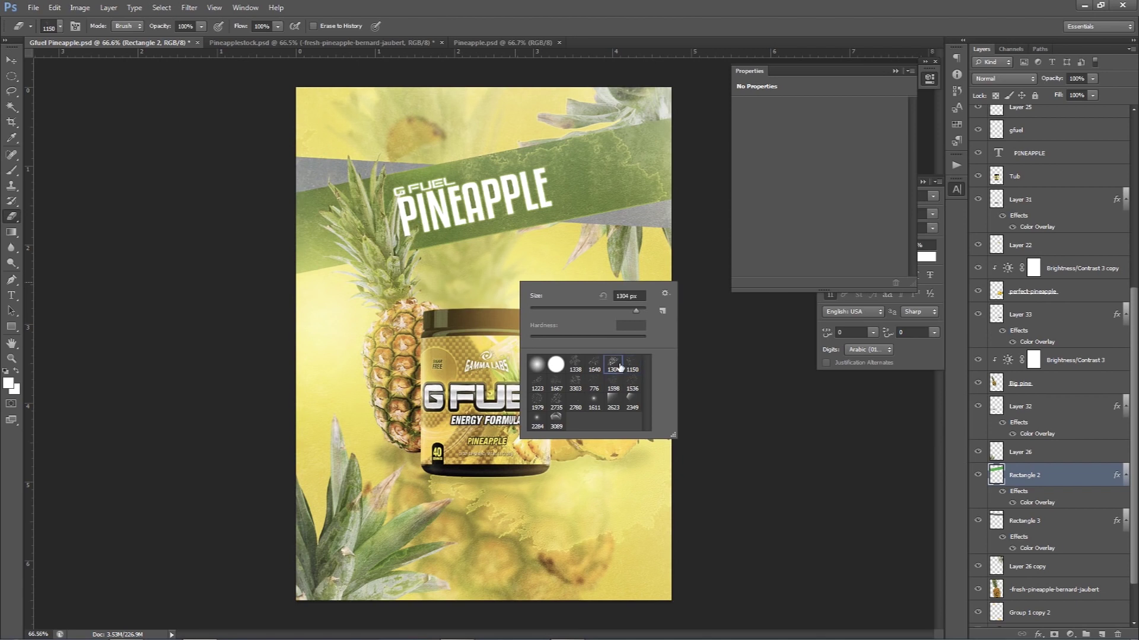
drag(465, 288, 448, 338)
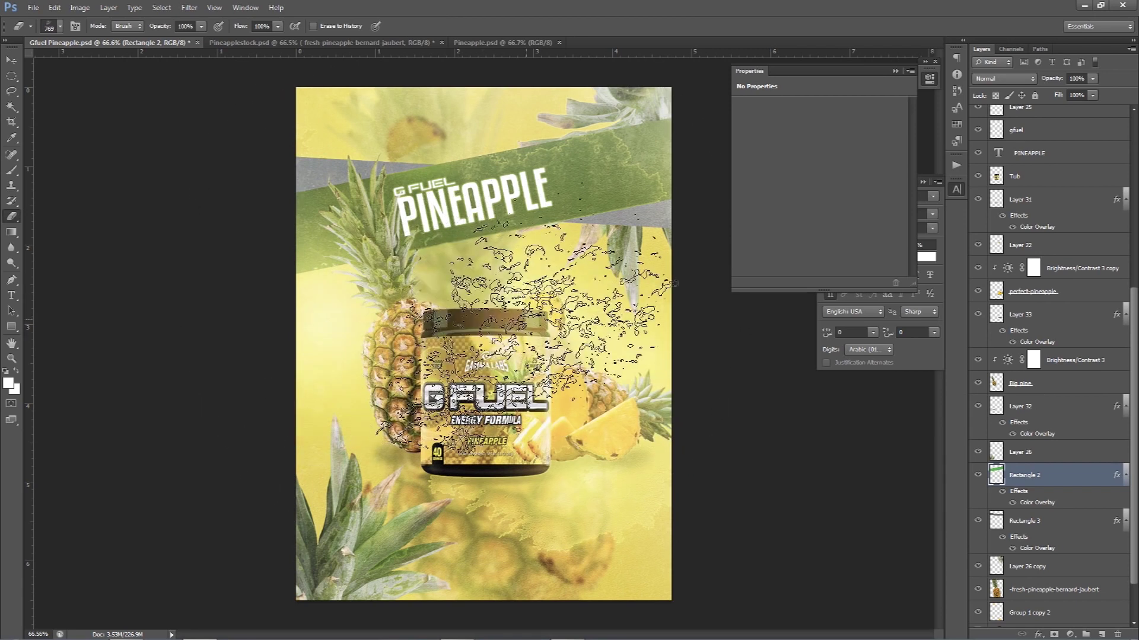
click(629, 359)
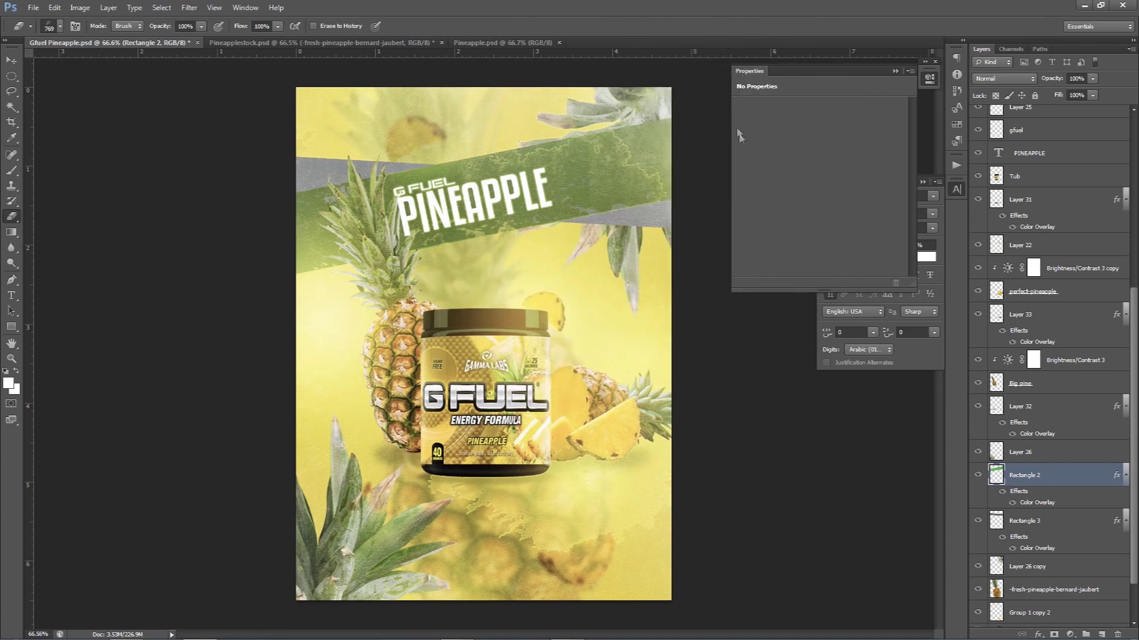
mouse_move(765, 172)
mouse_down()
mouse_move(669, 211)
mouse_move(708, 210)
mouse_up()
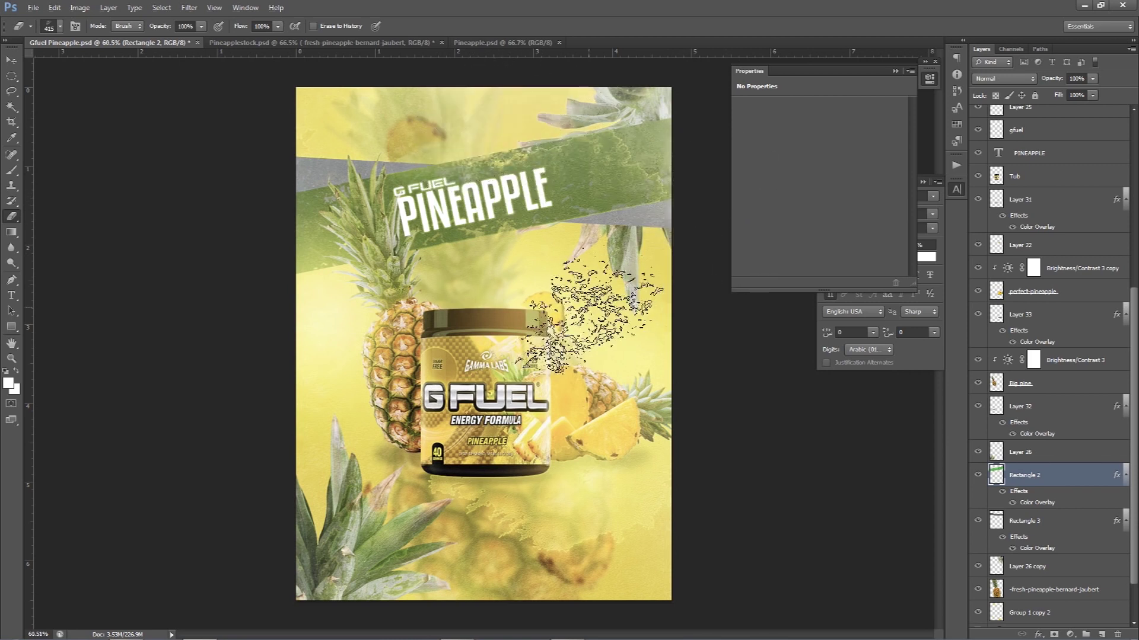
key(v)
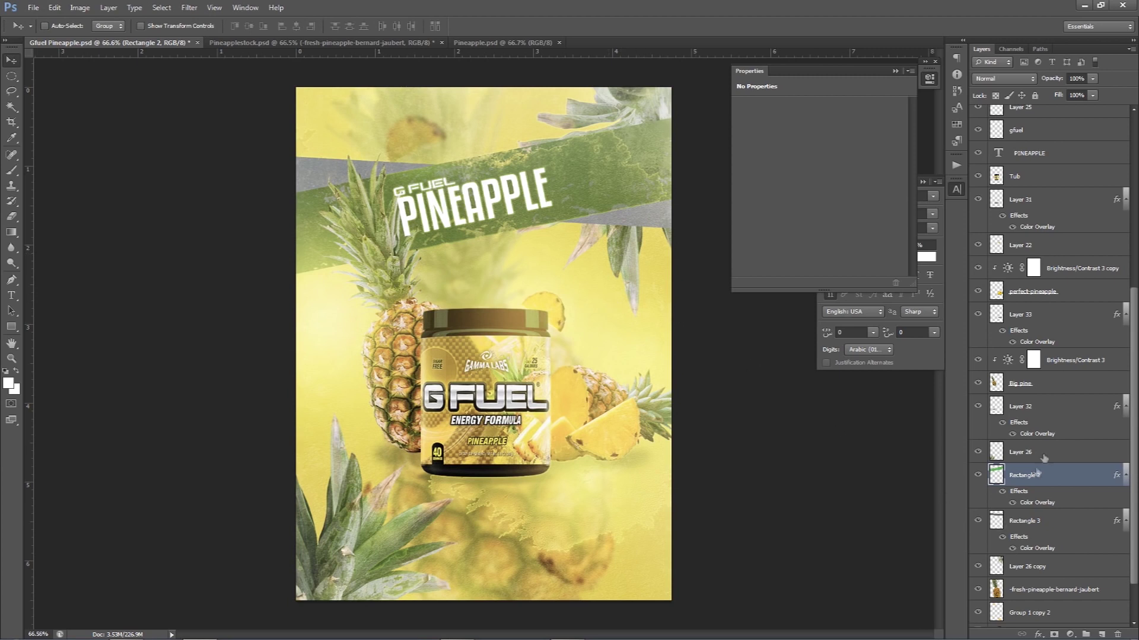
click(1101, 634)
Step: Stamp halftone brush preset 1611 on Layer 35, try Overlay blending, then remove it
key(b)
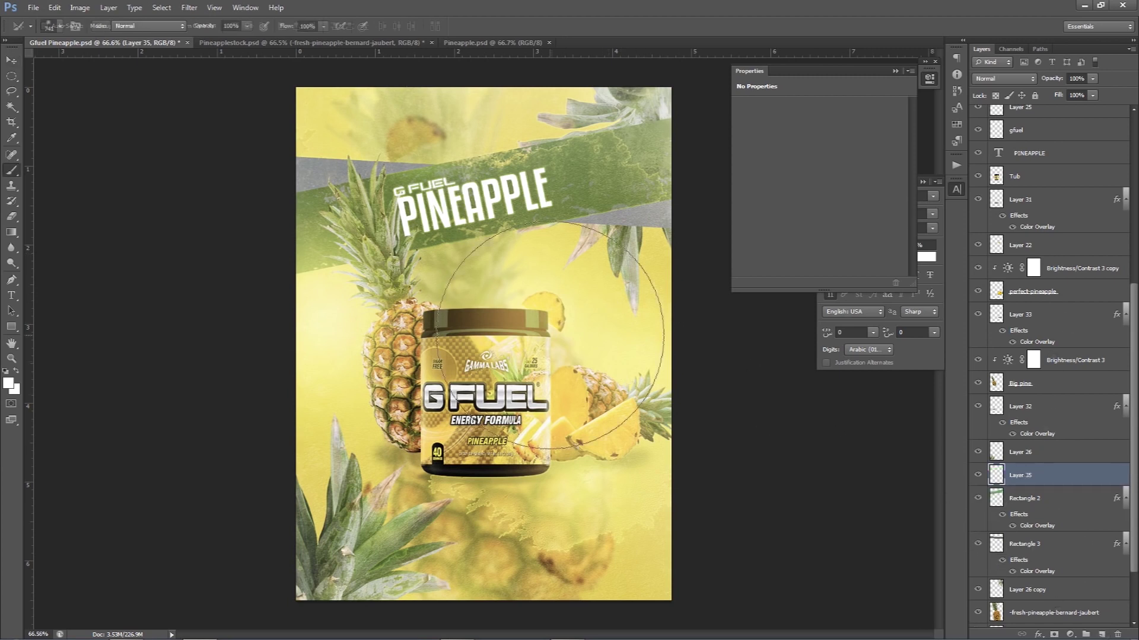
right_click(572, 351)
double_click(638, 467)
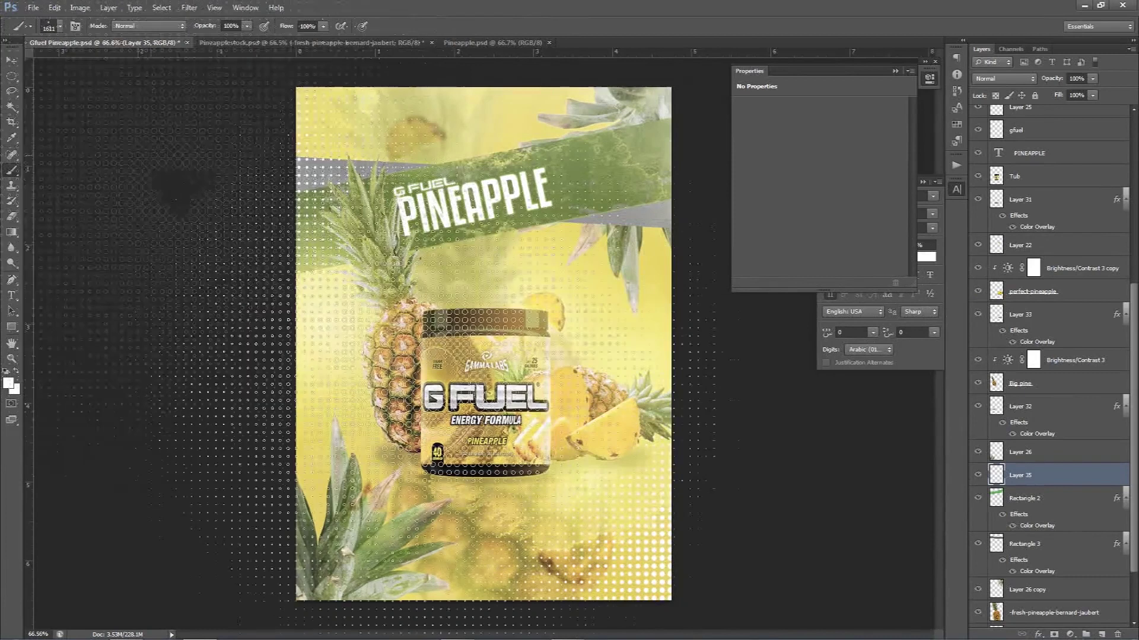
click(1002, 78)
click(991, 233)
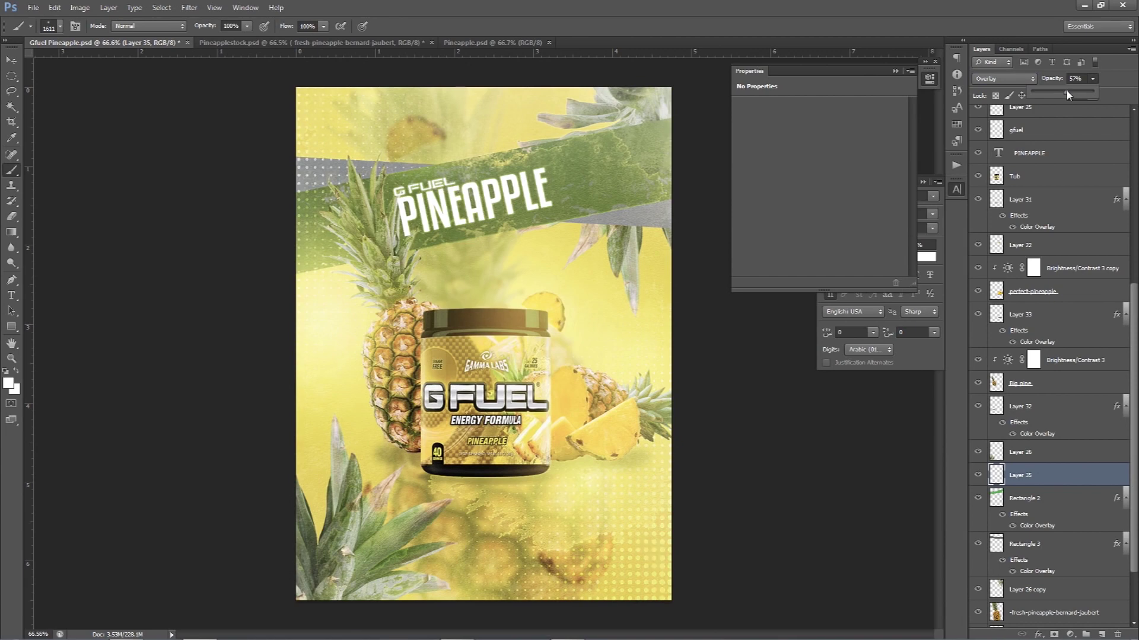
key(Delete)
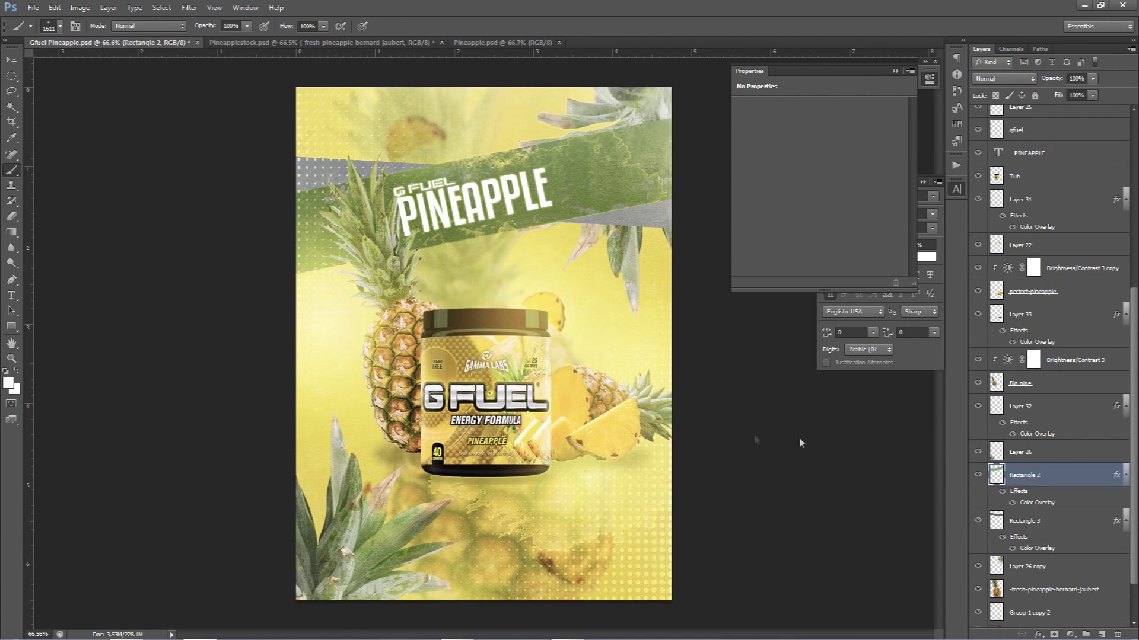
key(v)
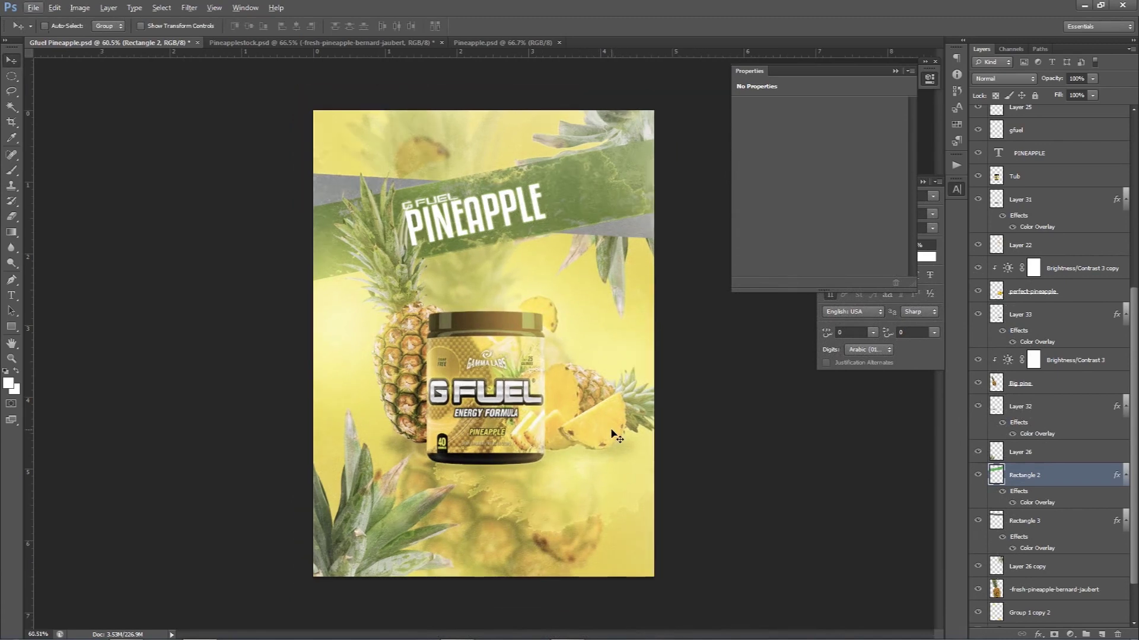
key(ctrl+plus)
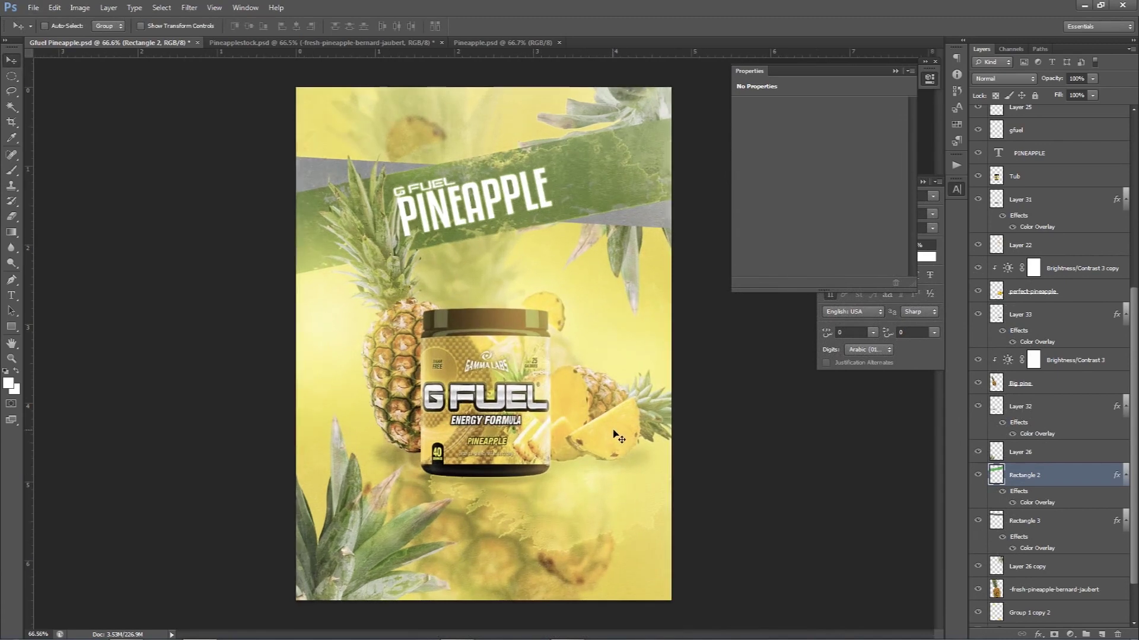